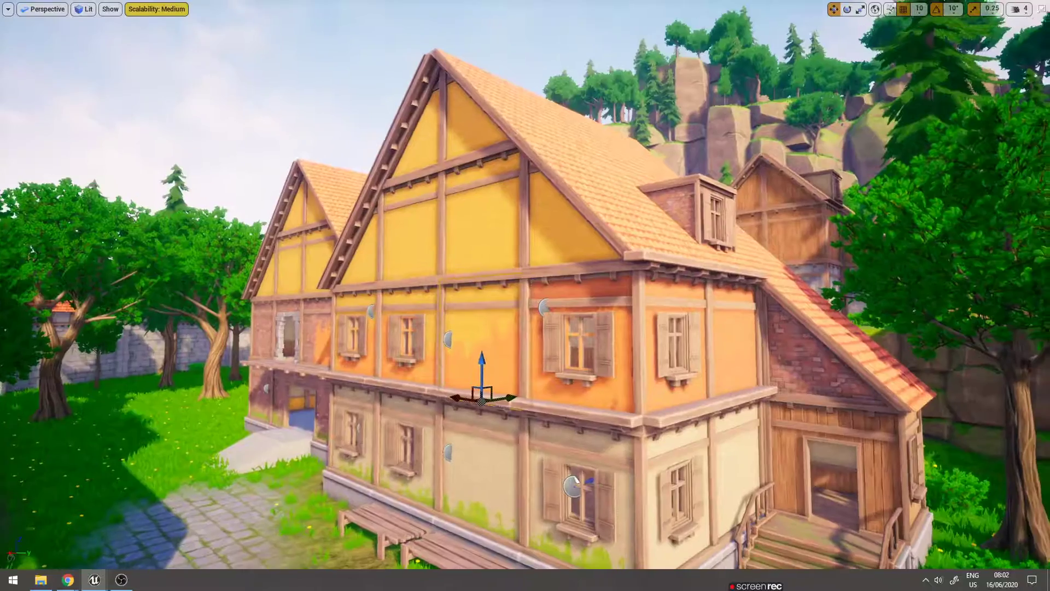
- Fly the camera around the orange village house, the tower and paths, ending on a frontal view
right_drag(597, 332, 636, 349)
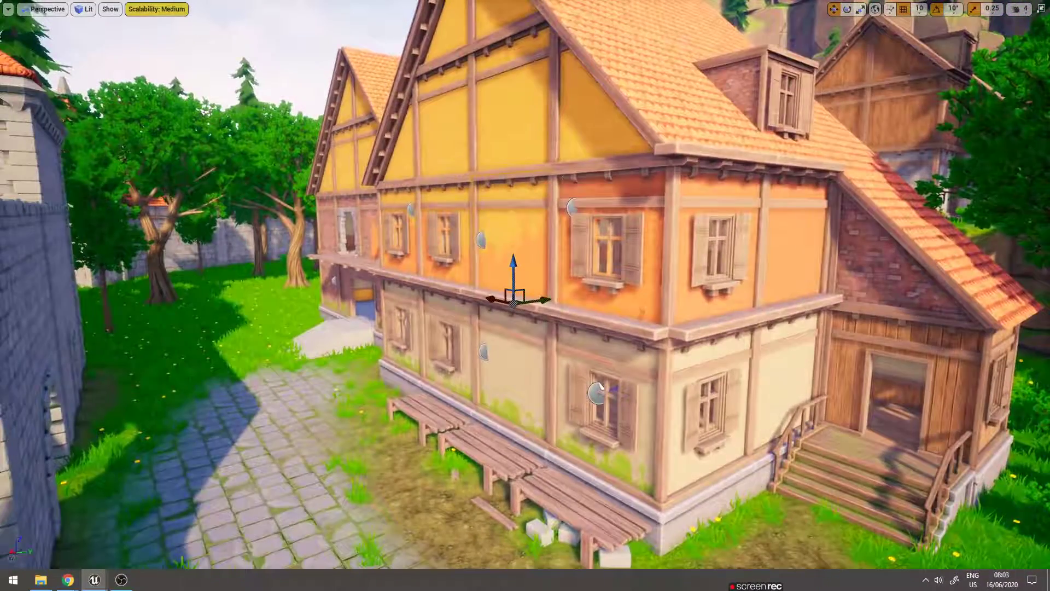
right_drag(636, 349, 637, 349)
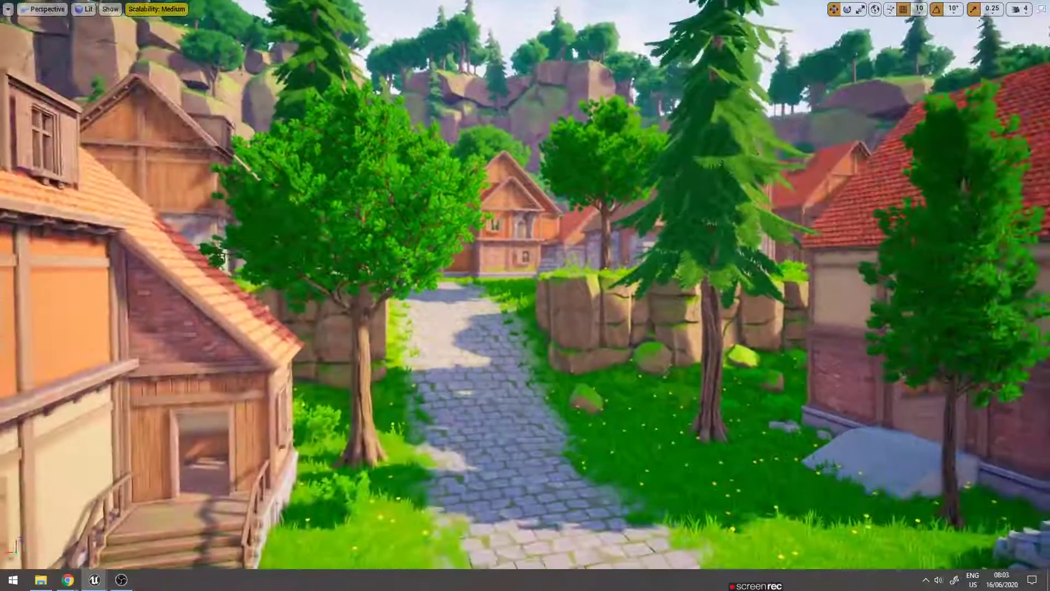
key(f)
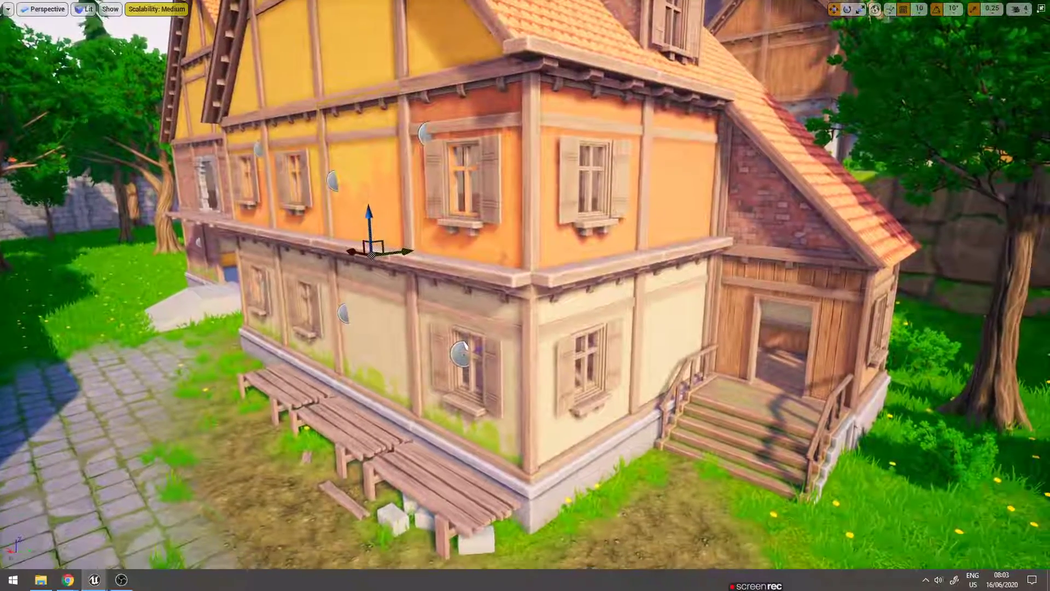
key(a)
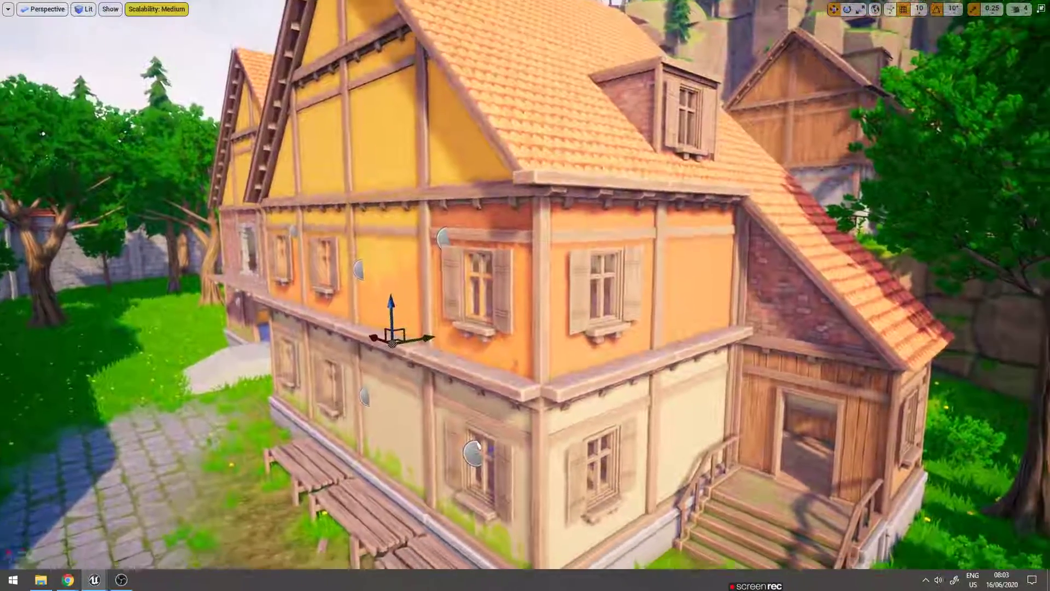
key(d)
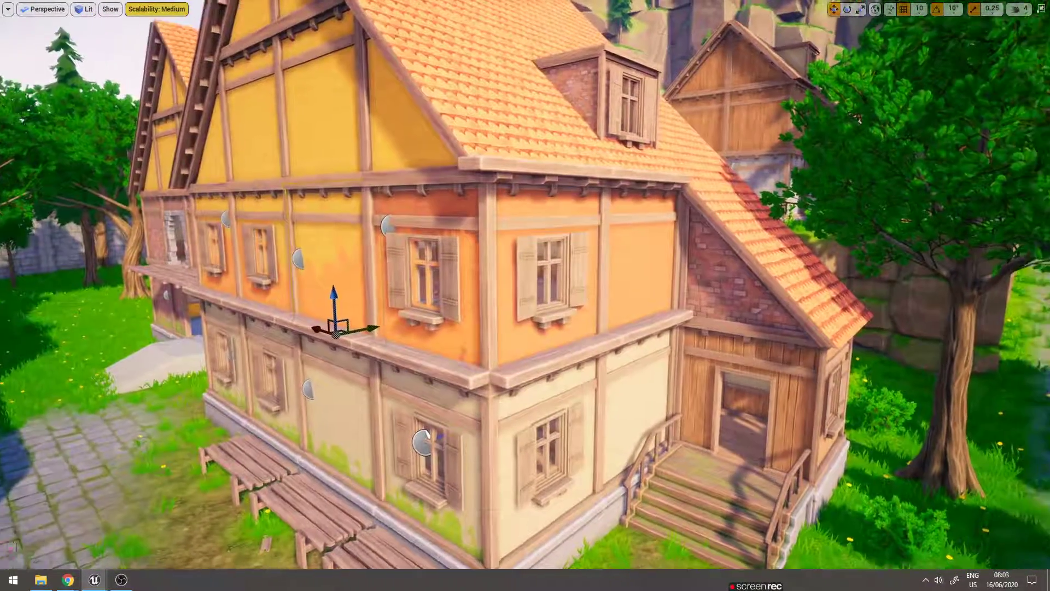
right_drag(609, 298, 821, 301)
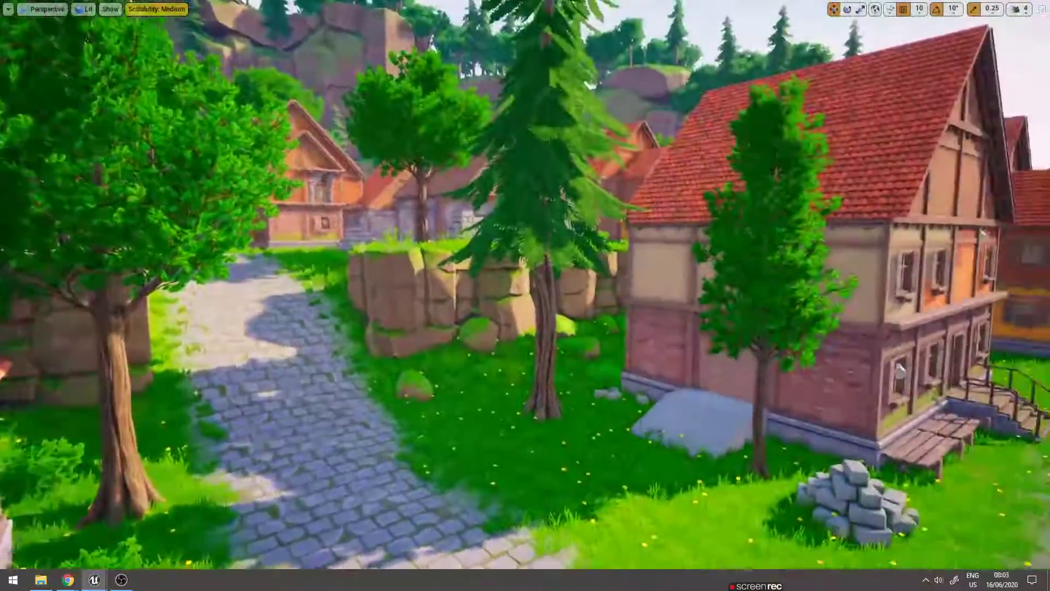
mouse_move(7, 481)
right_down()
mouse_move(544, 353)
mouse_move(711, 350)
mouse_move(684, 350)
right_up()
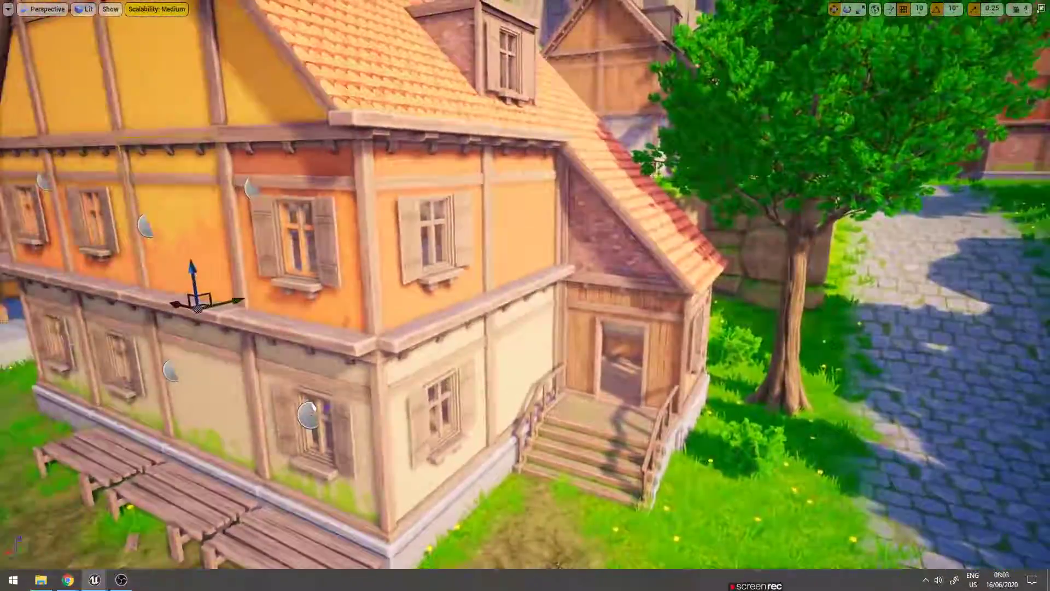
right_drag(654, 281, 654, 281)
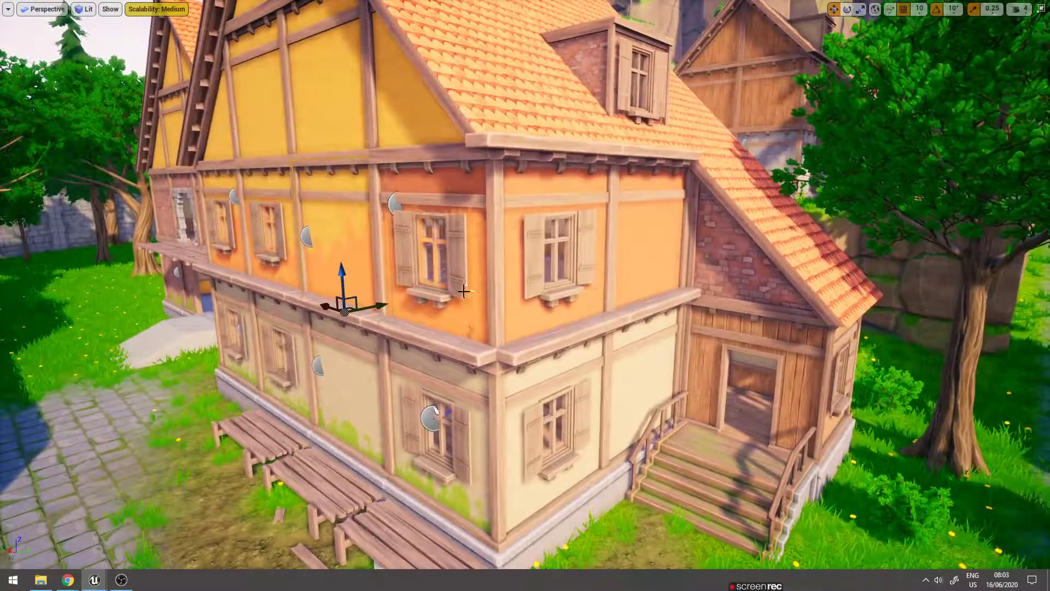
scroll(463, 291, down, 3)
- Exit full-screen and enlarge the viewport and the World Outliner list
key(F11)
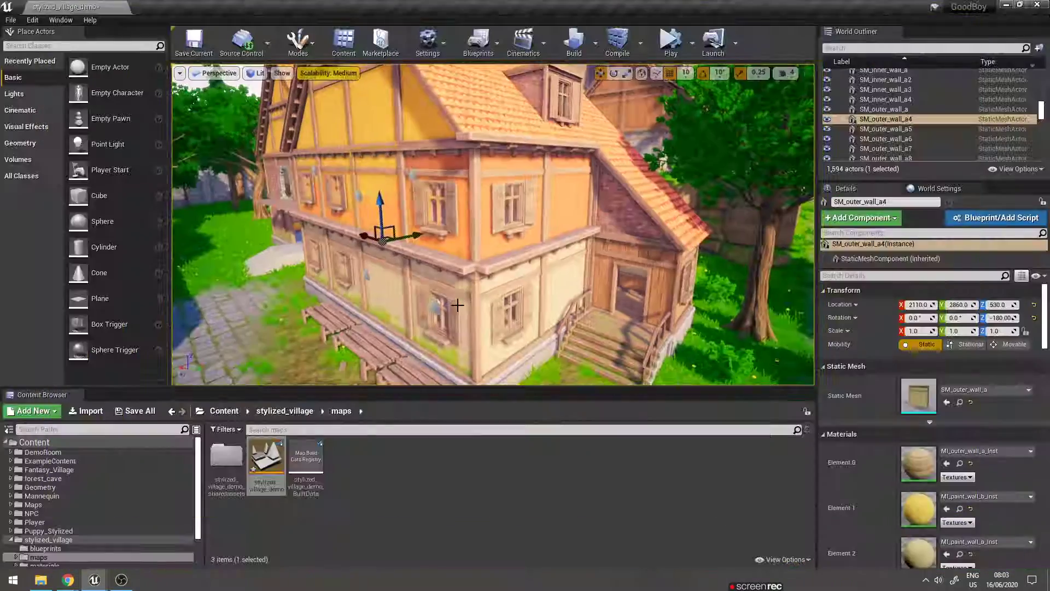
drag(388, 388, 388, 408)
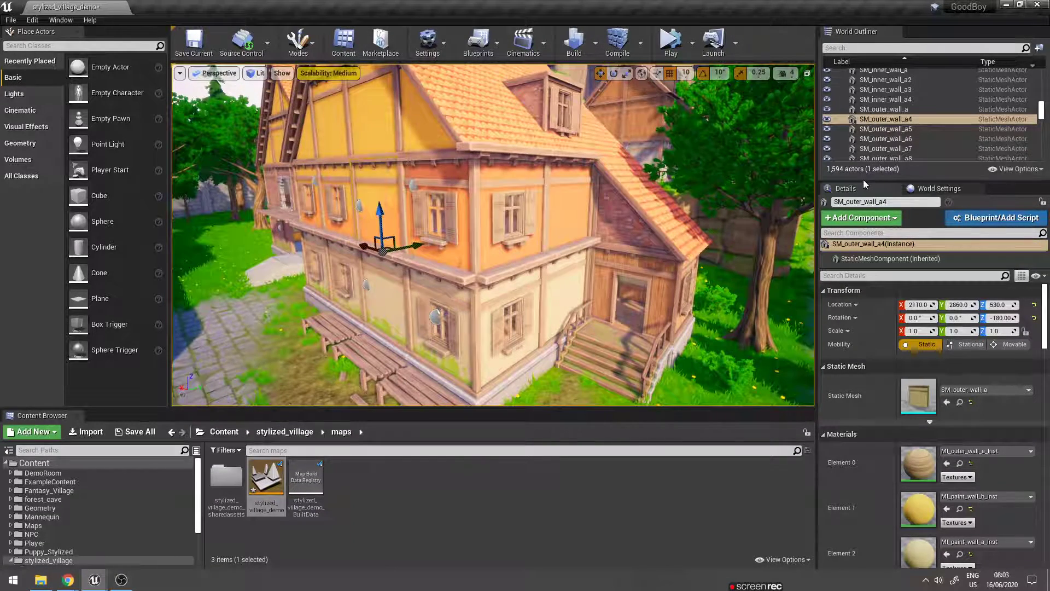
drag(863, 178, 855, 317)
- Select SM_outer_wall_a14 and fly the camera close to the house wall and back
click(890, 207)
scroll(888, 226, down, 10)
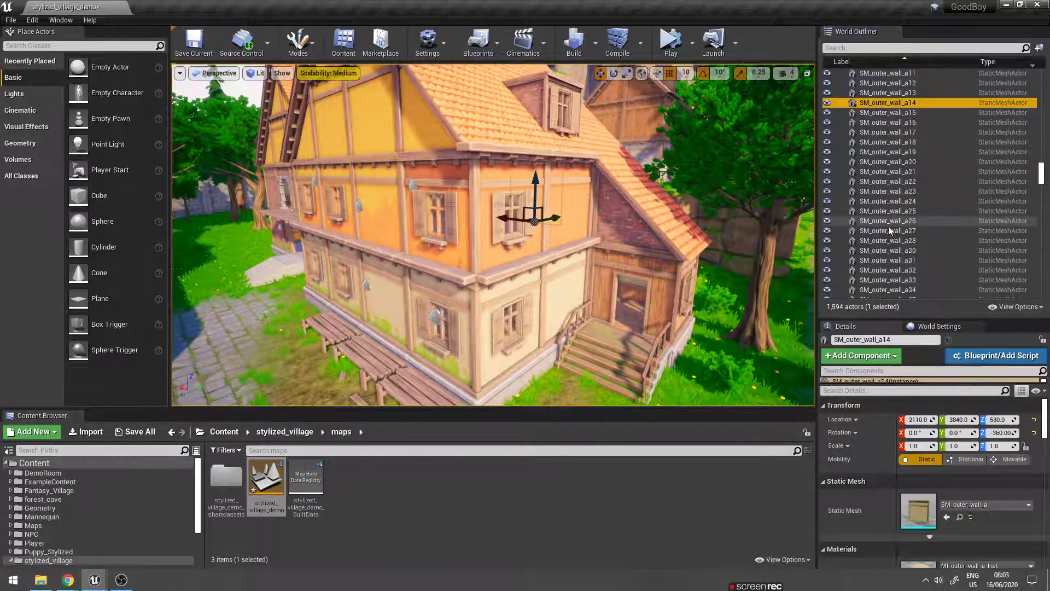
scroll(889, 229, up, 15)
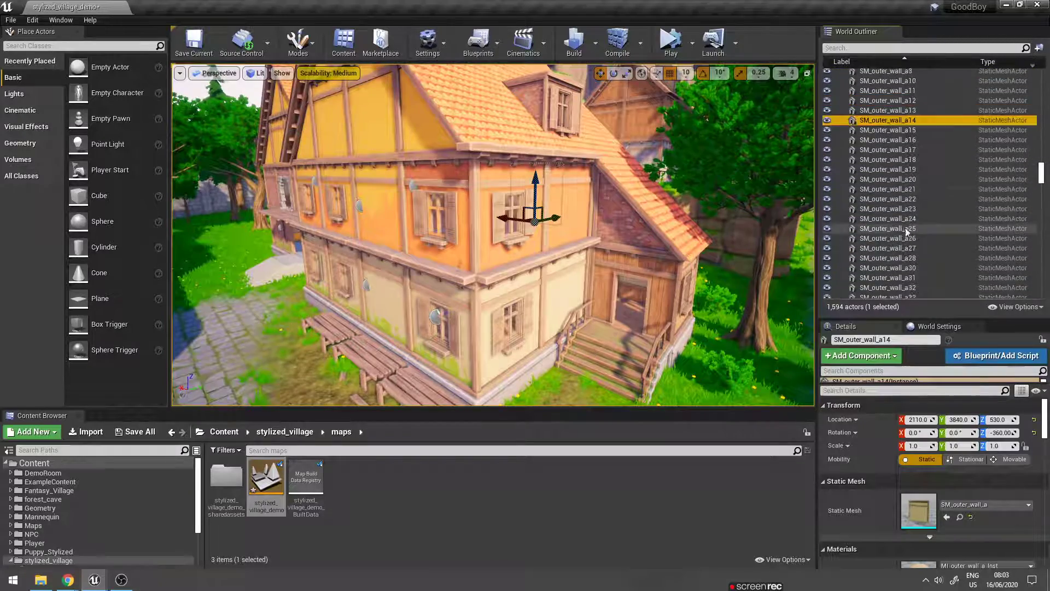
drag(1041, 158, 1041, 76)
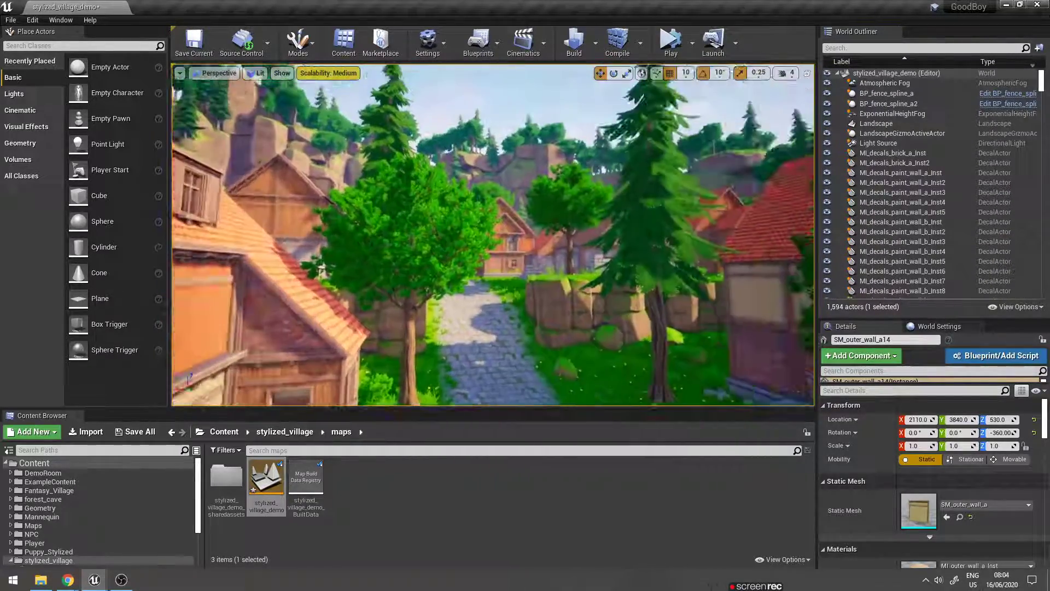
right_drag(492, 235, 547, 235)
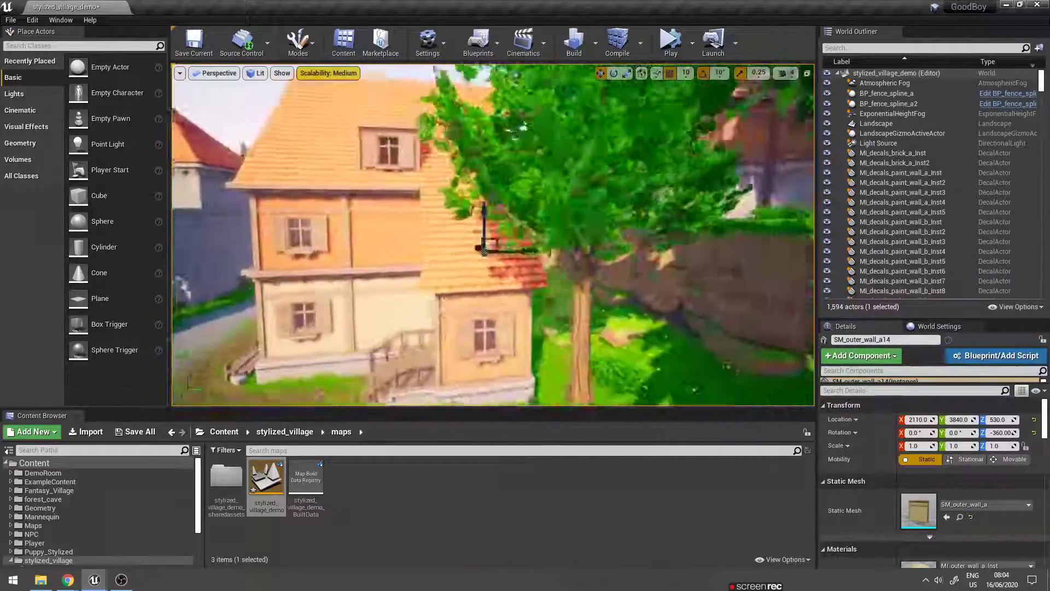
right_drag(493, 235, 525, 235)
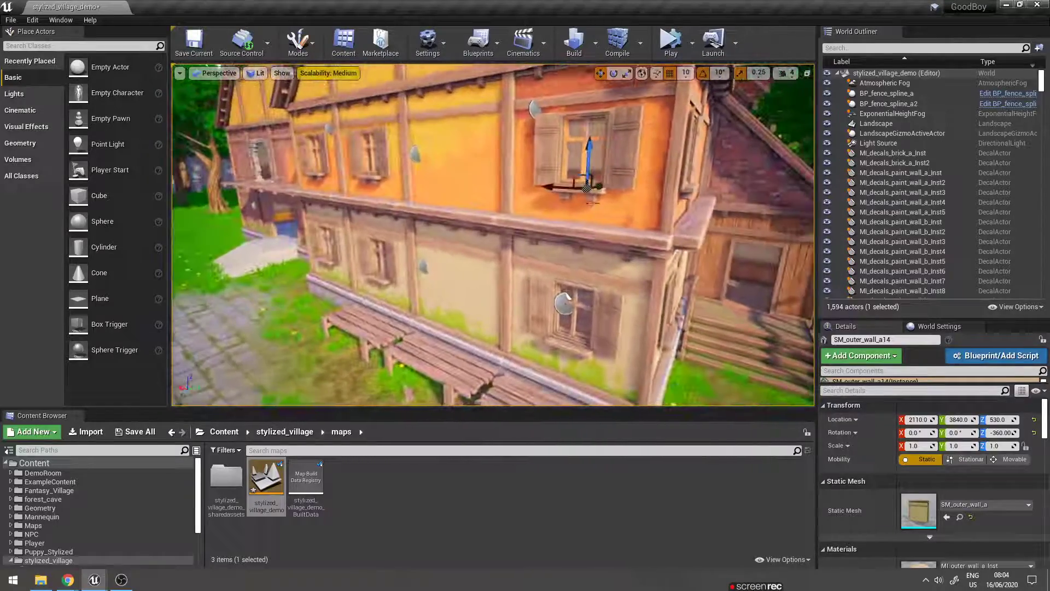
right_drag(493, 164, 495, 163)
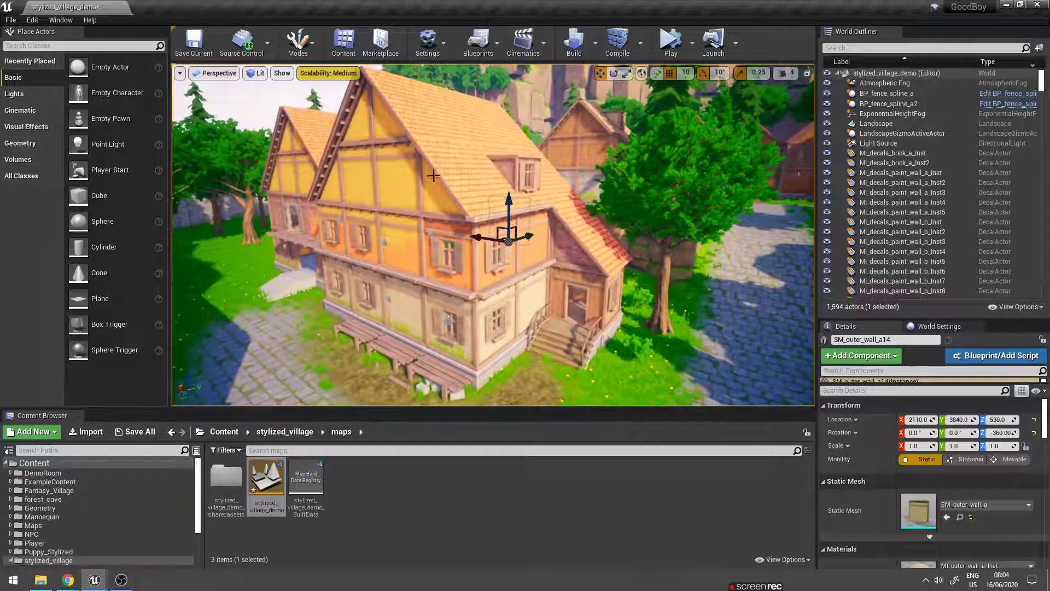
click(399, 185)
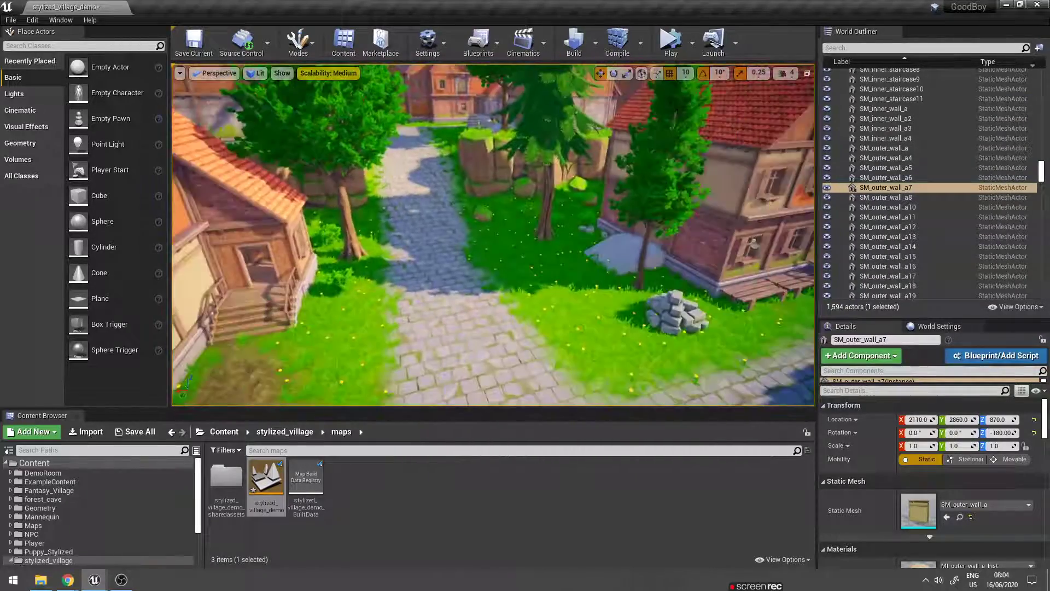
right_drag(492, 235, 459, 235)
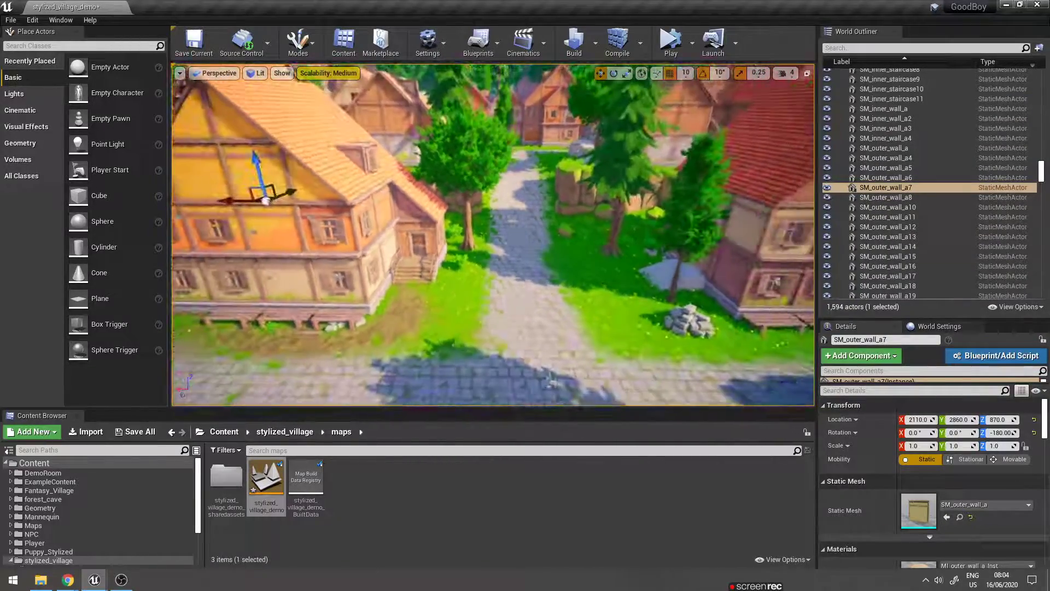
right_drag(424, 190, 424, 190)
click(395, 196)
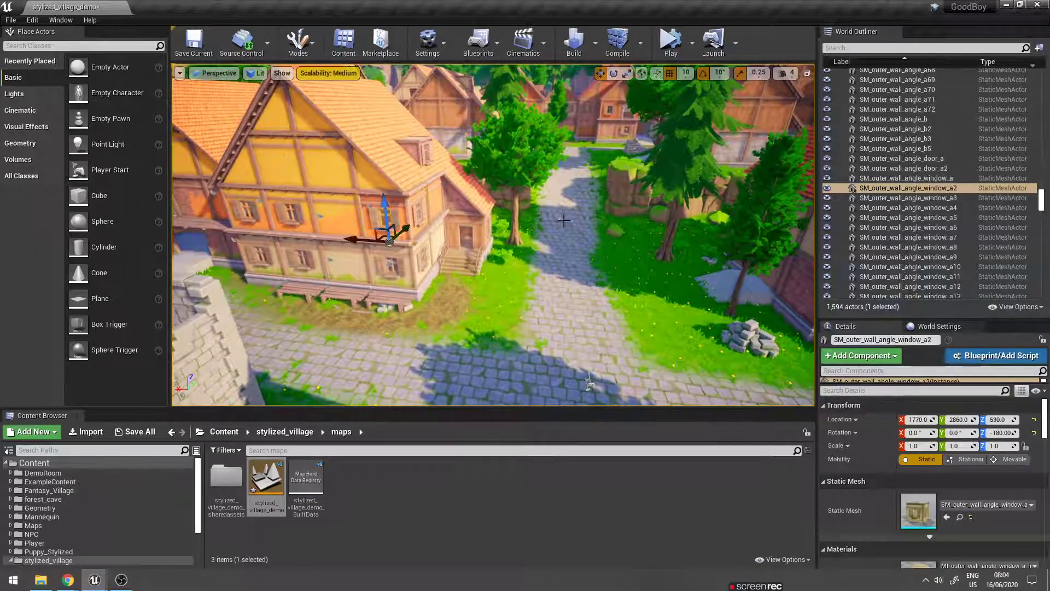
right_drag(590, 383, 589, 383)
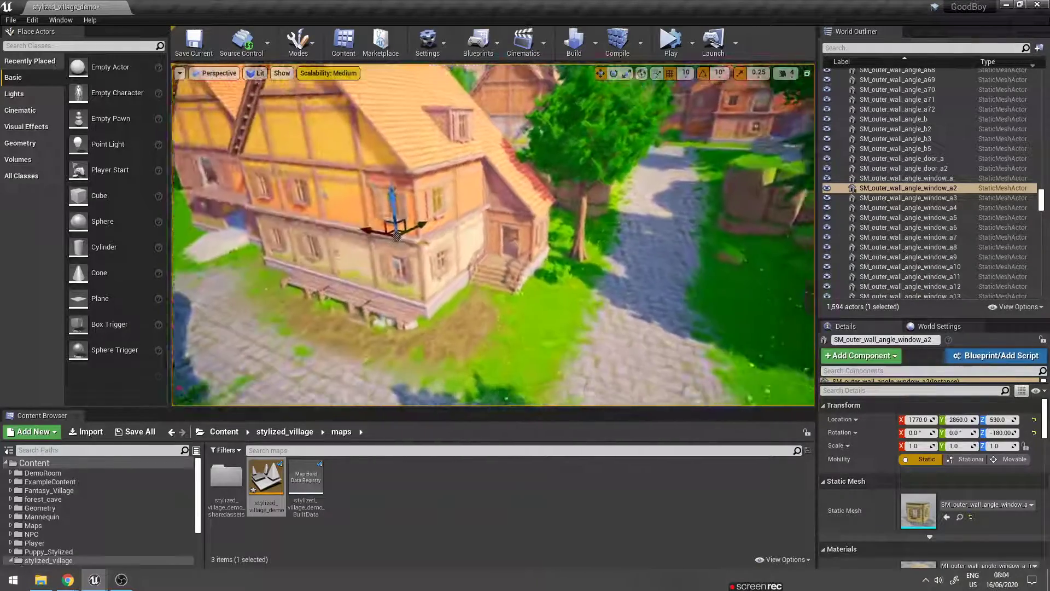
right_drag(361, 248, 361, 247)
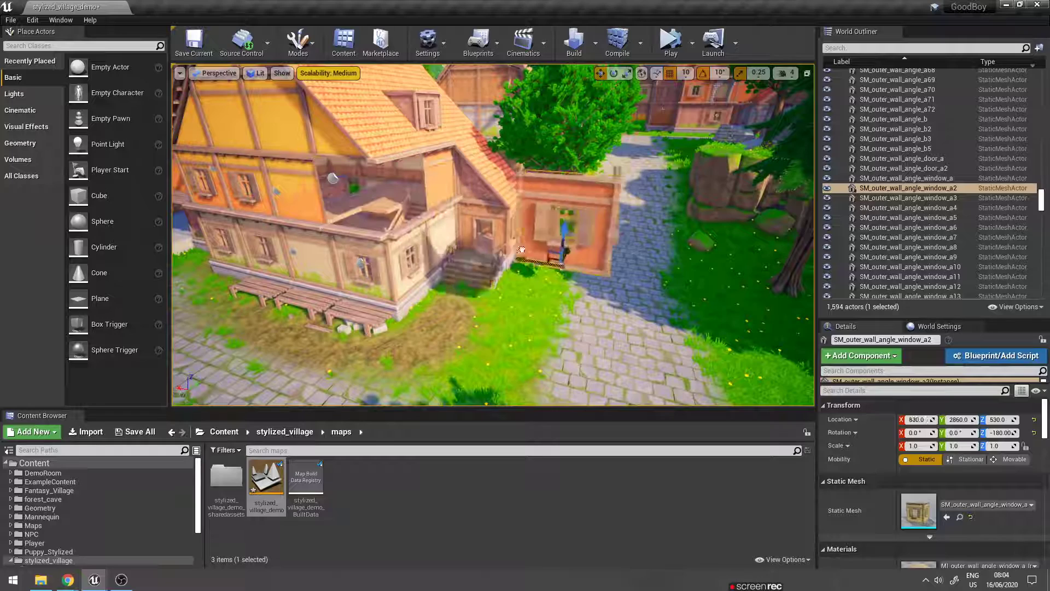
right_drag(560, 254, 560, 254)
key(ctrl+z)
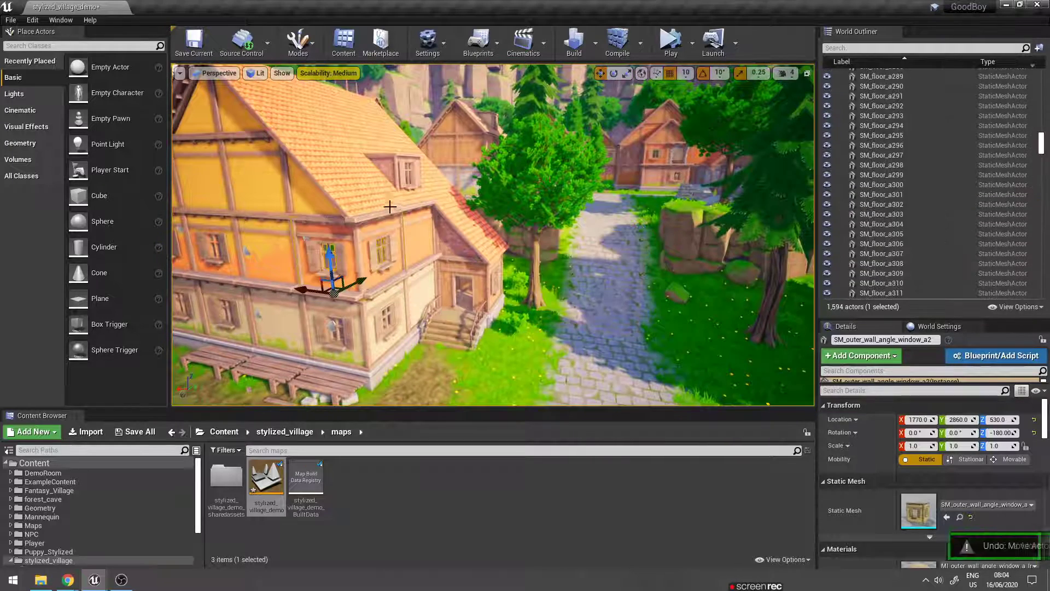
drag(294, 215, 313, 218)
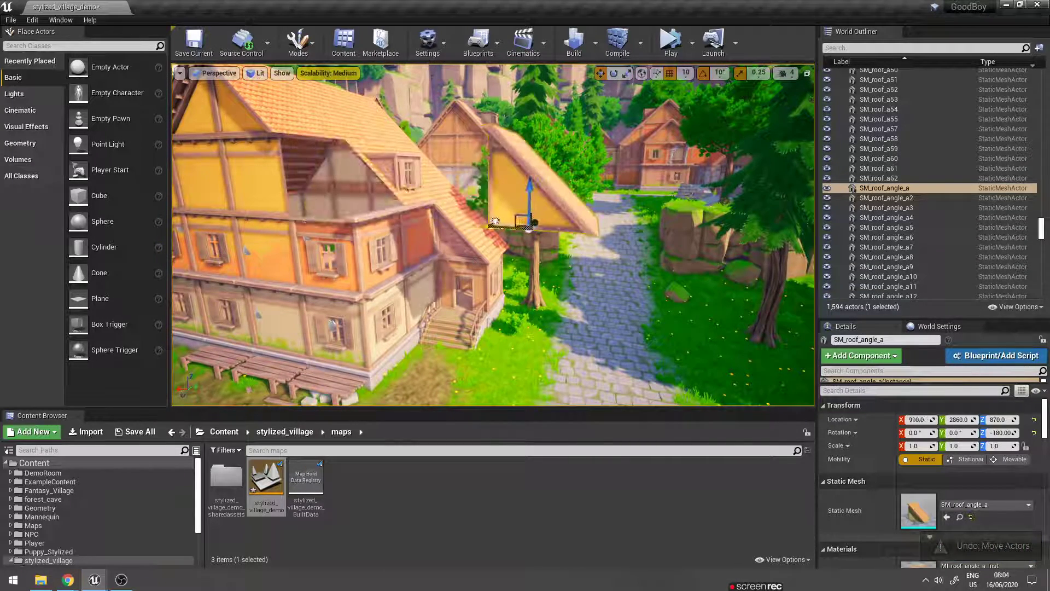
key(ctrl+z)
key(ctrl+z)
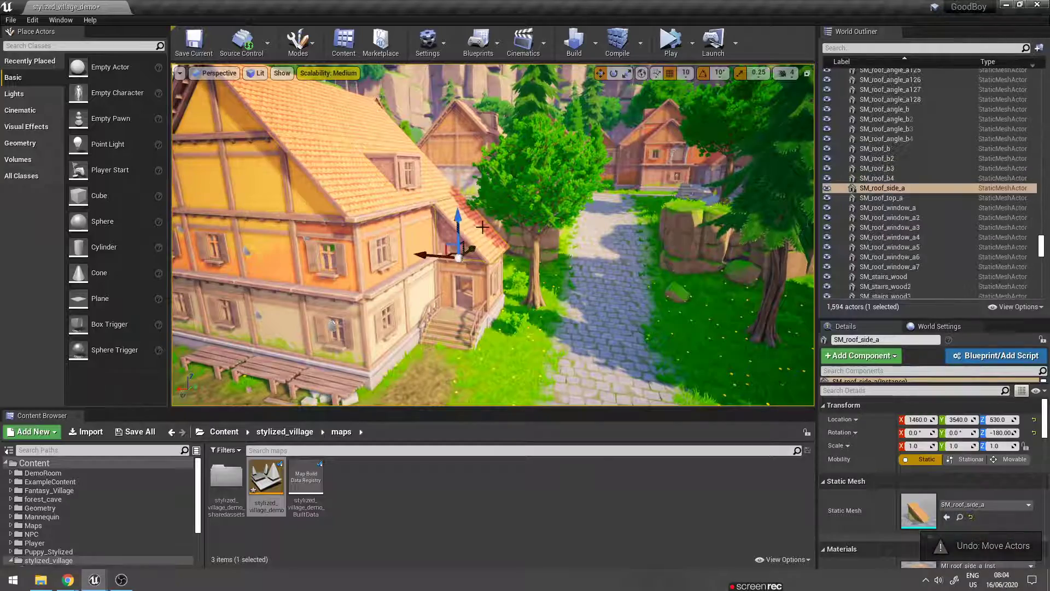
key(ctrl+z)
mouse_move(471, 257)
right_down()
mouse_move(505, 271)
mouse_move(429, 222)
mouse_move(443, 204)
right_up()
key(ctrl+z)
key(ctrl+z)
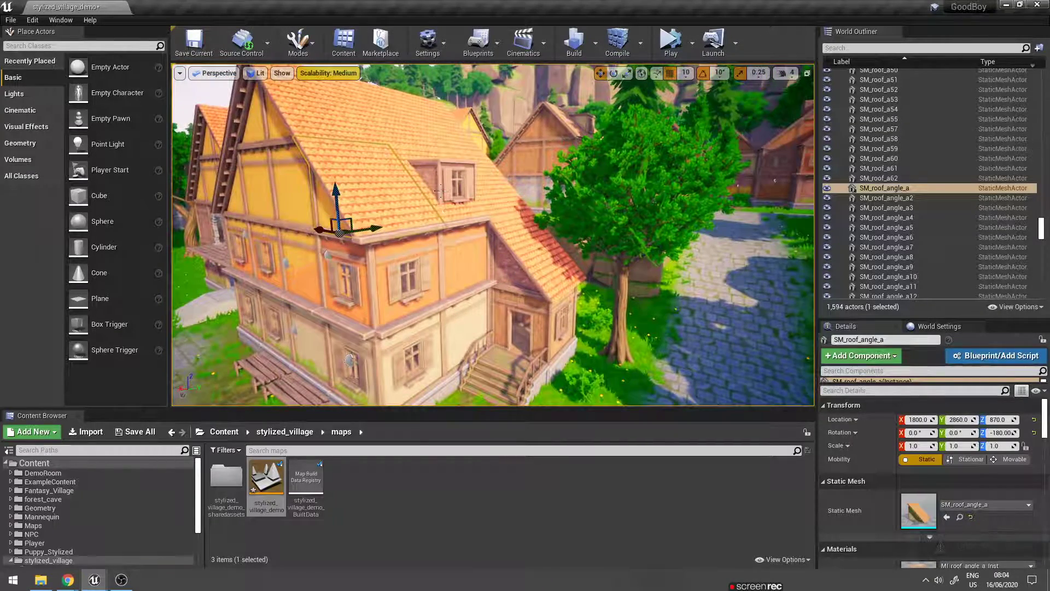
click(440, 191)
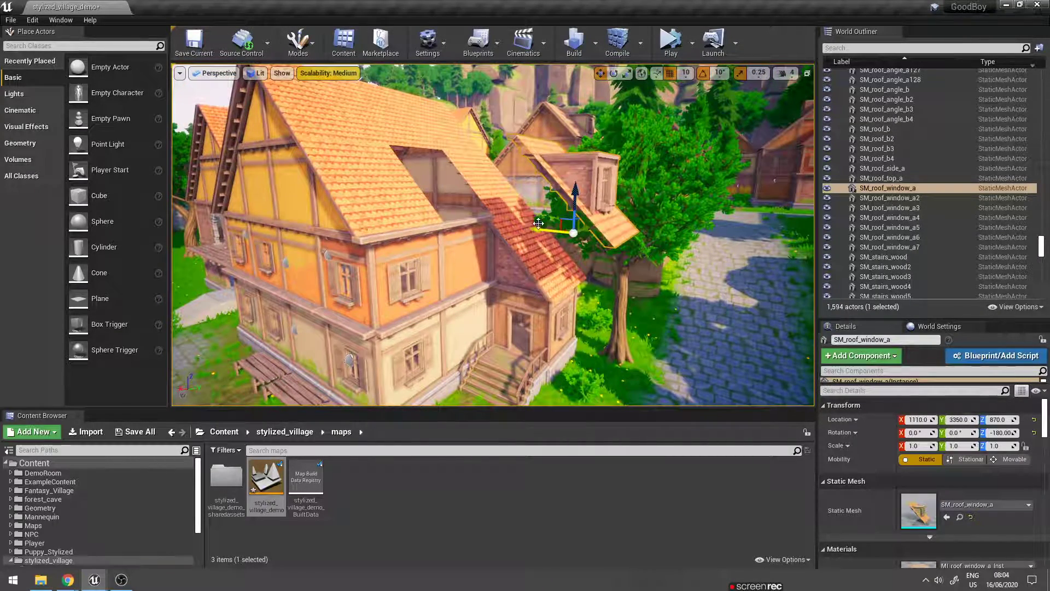
key(ctrl+z)
mouse_move(538, 222)
right_down()
mouse_move(520, 229)
mouse_move(546, 235)
right_up()
click(630, 287)
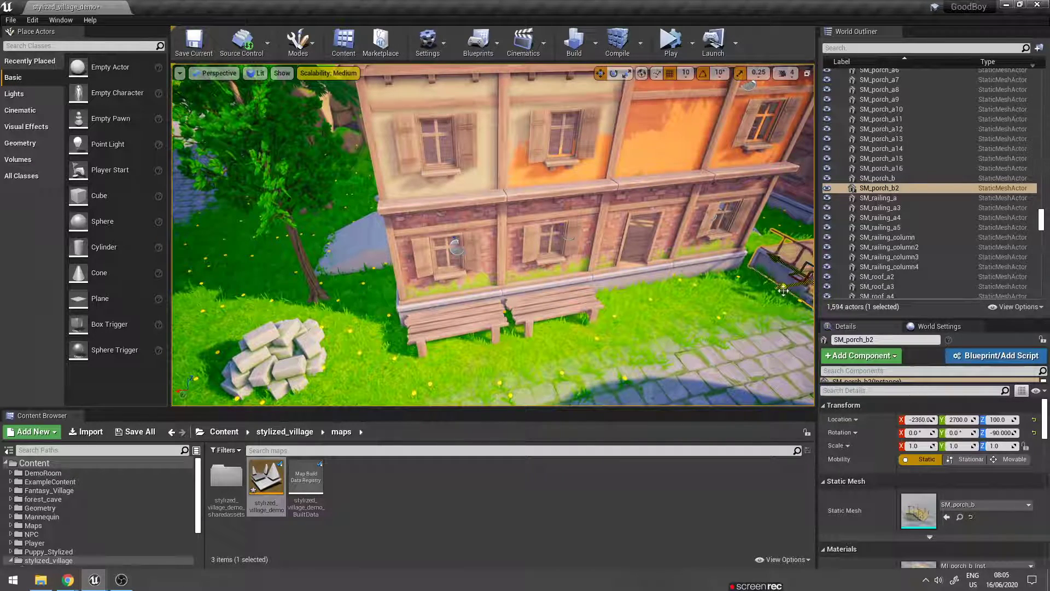
click(562, 305)
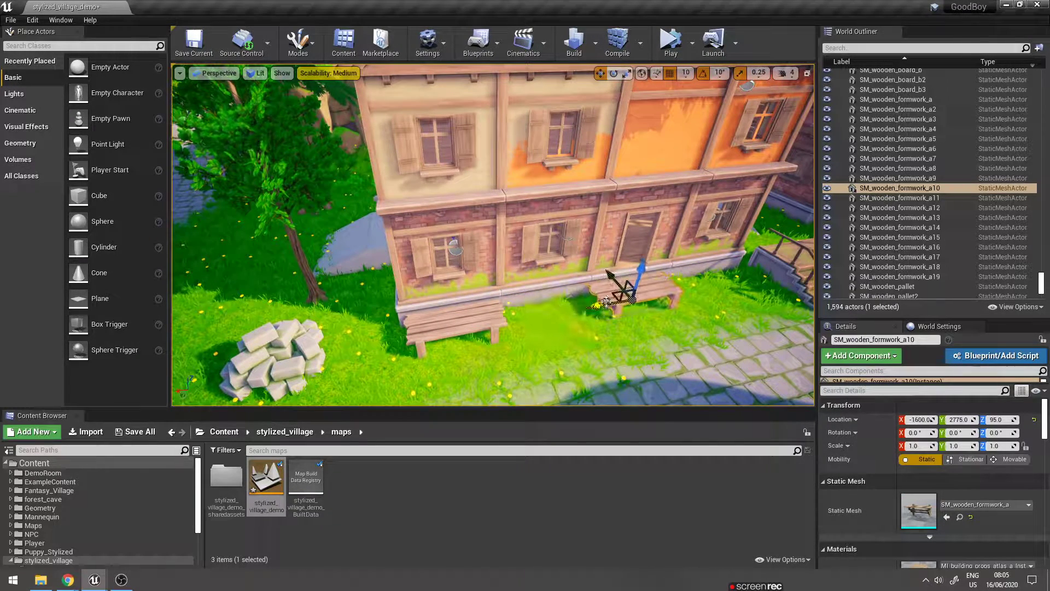
key(ctrl+z)
key(ctrl+z)
key(ctrl+z)
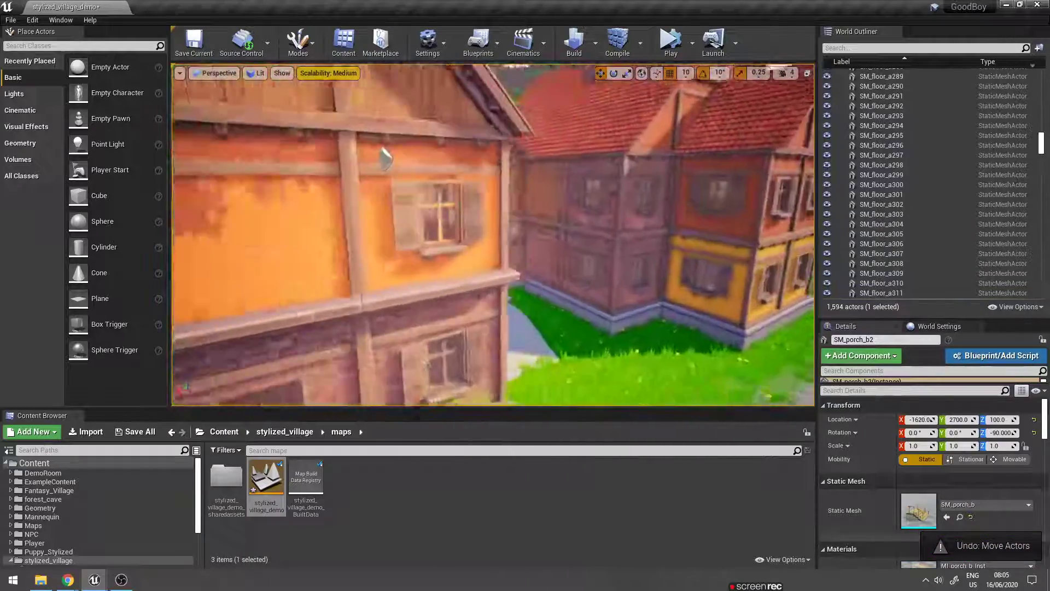
mouse_move(492, 235)
right_down()
mouse_move(525, 230)
mouse_move(492, 235)
right_up()
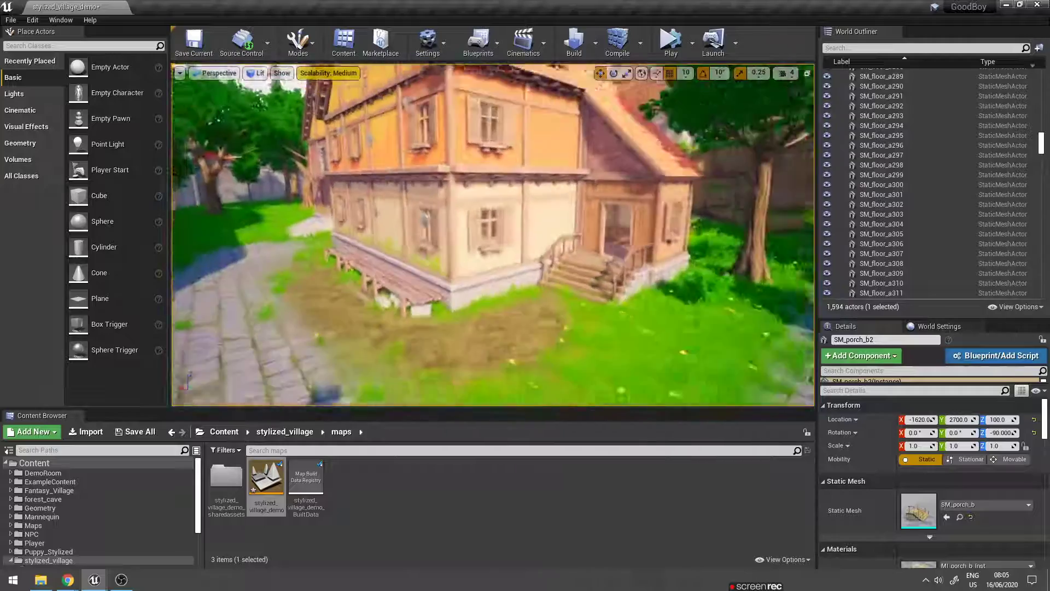
right_drag(752, 318, 752, 319)
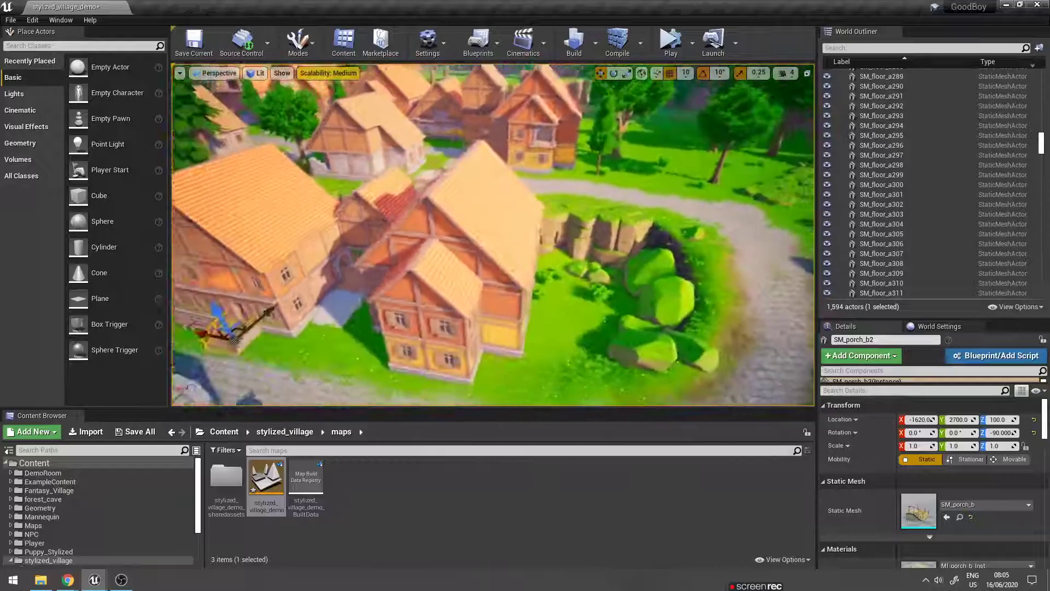
mouse_move(492, 235)
right_down()
mouse_move(525, 235)
mouse_move(509, 235)
right_up()
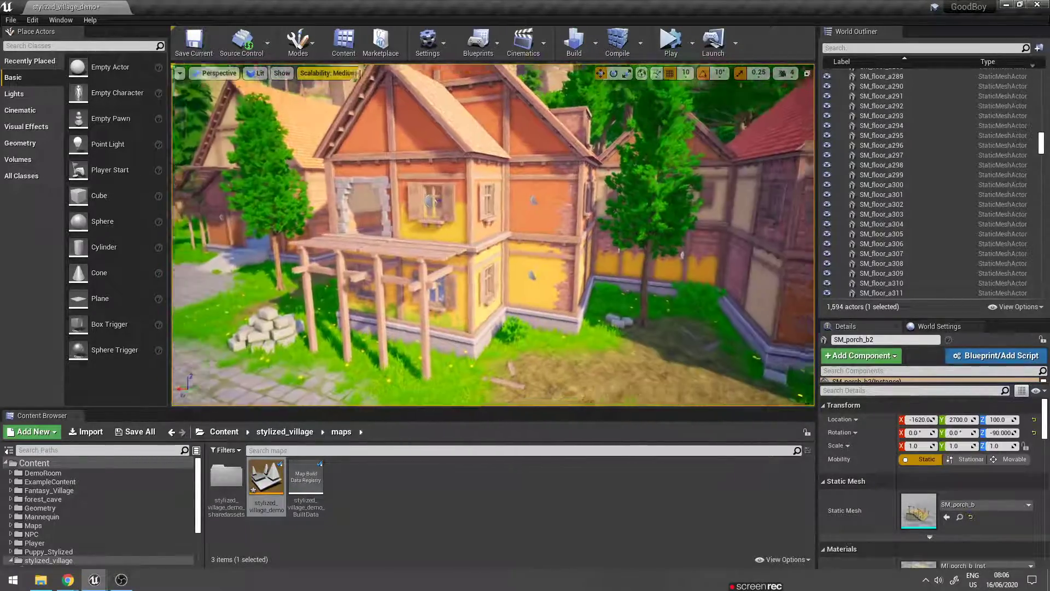
ctrl+click(479, 228)
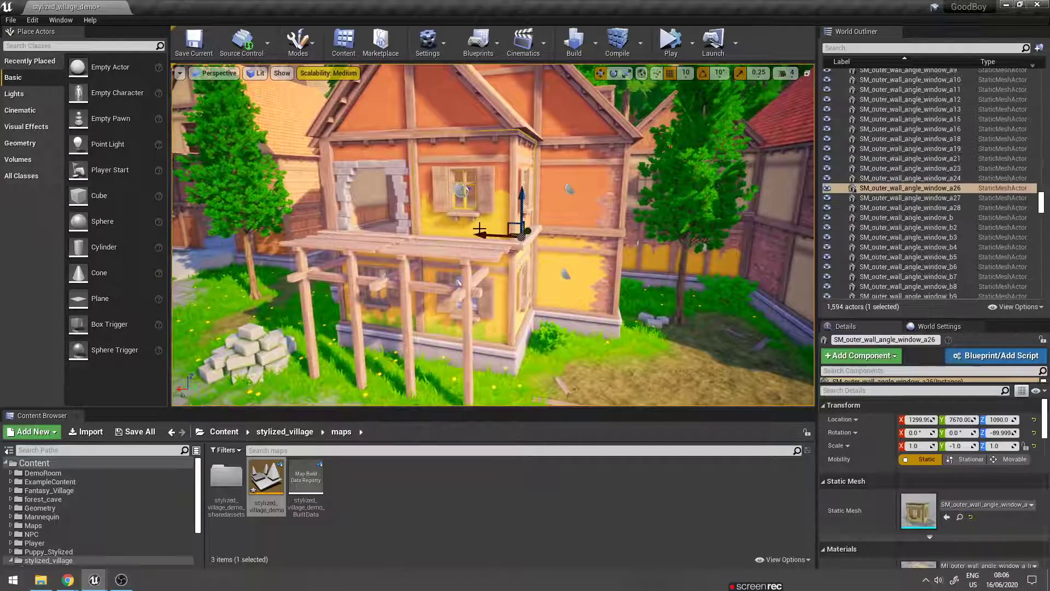
ctrl+click(337, 165)
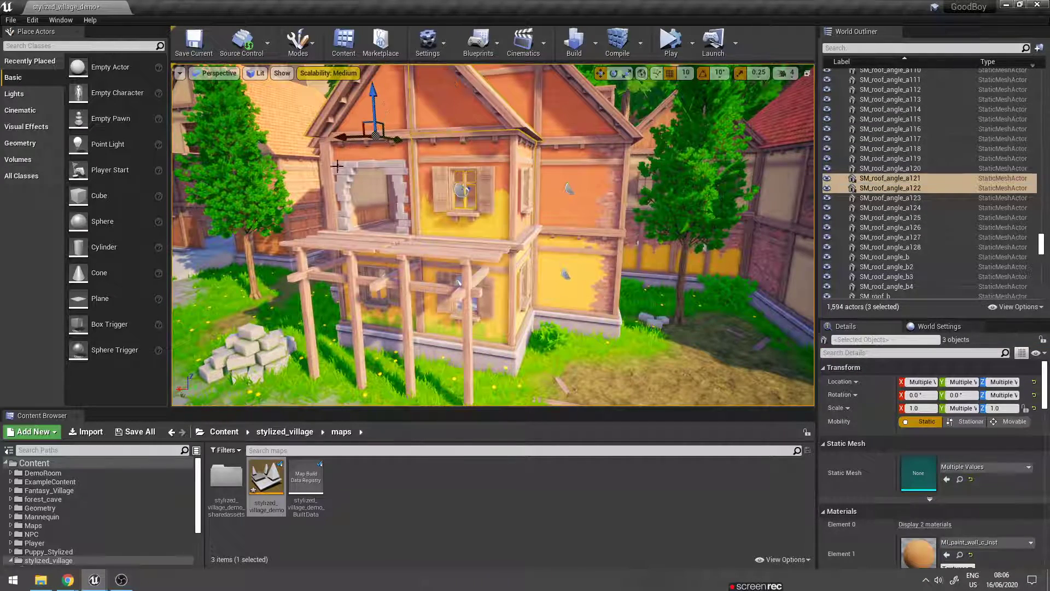
ctrl+click(329, 170)
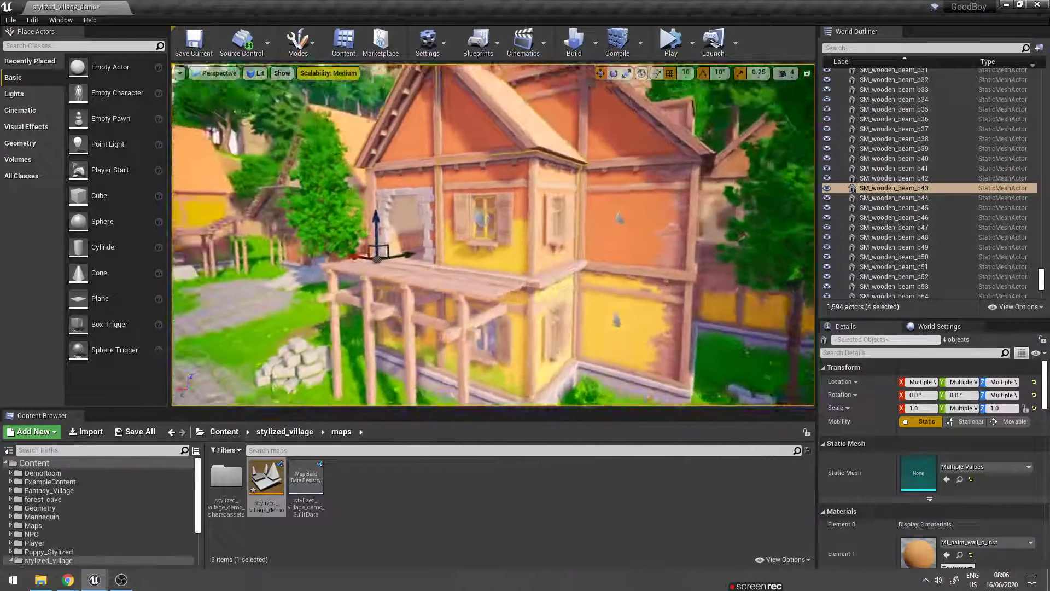
ctrl+click(566, 341)
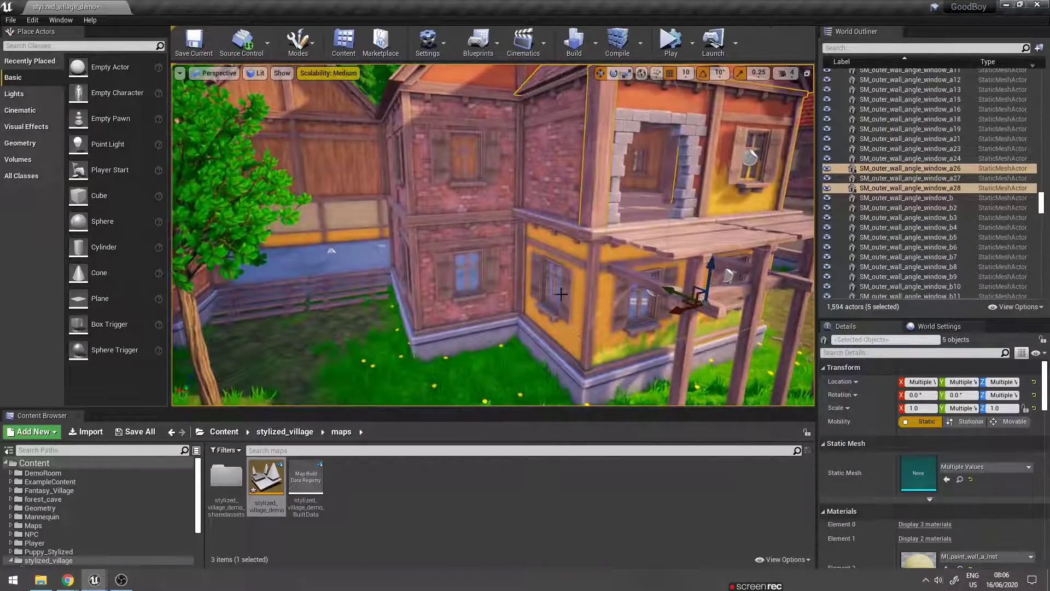
ctrl+click(594, 257)
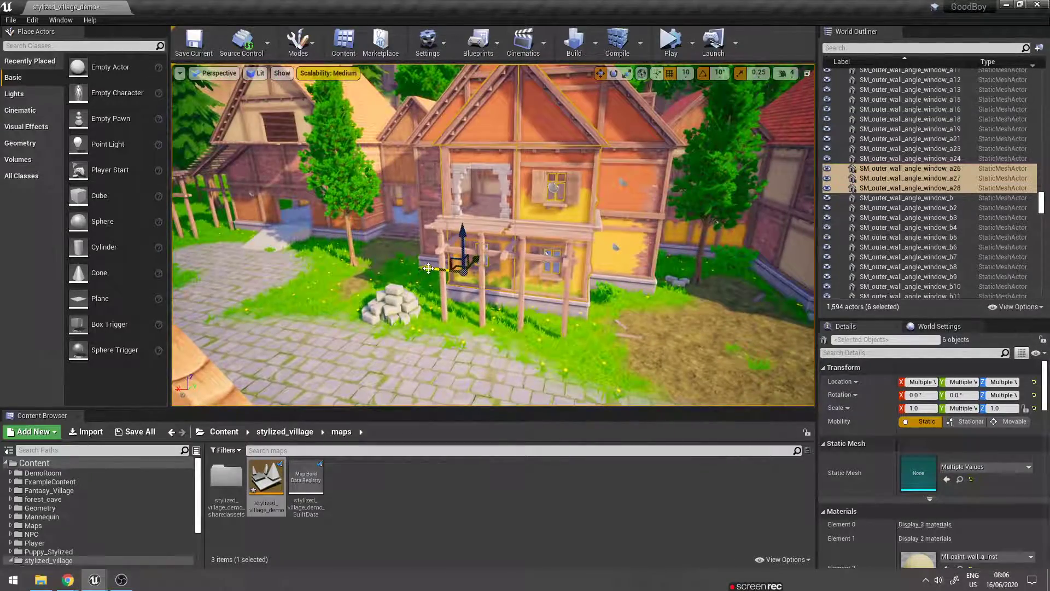
key(ctrl+z)
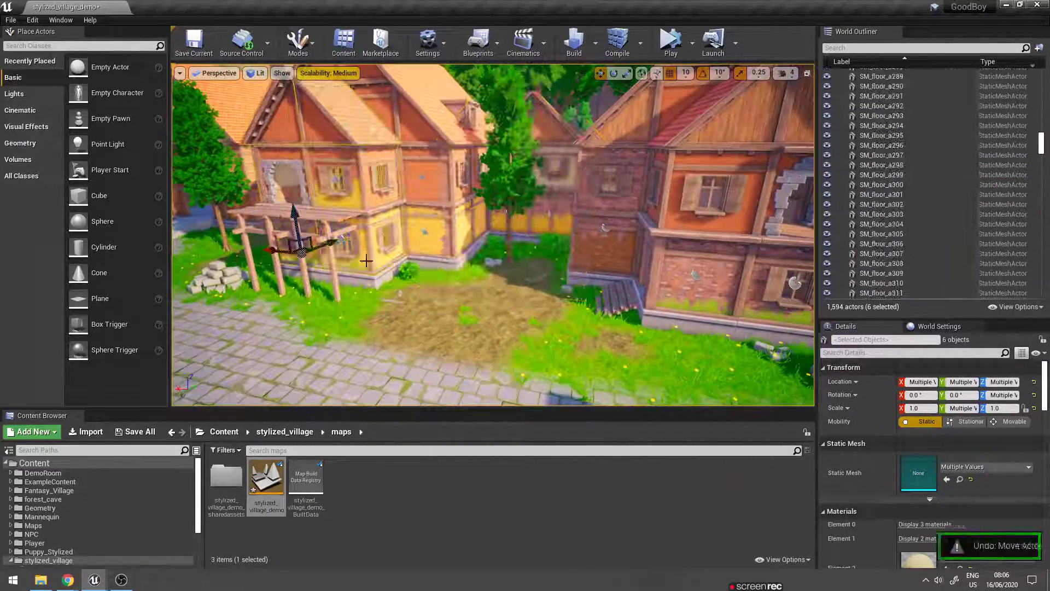
right_drag(431, 268, 286, 280)
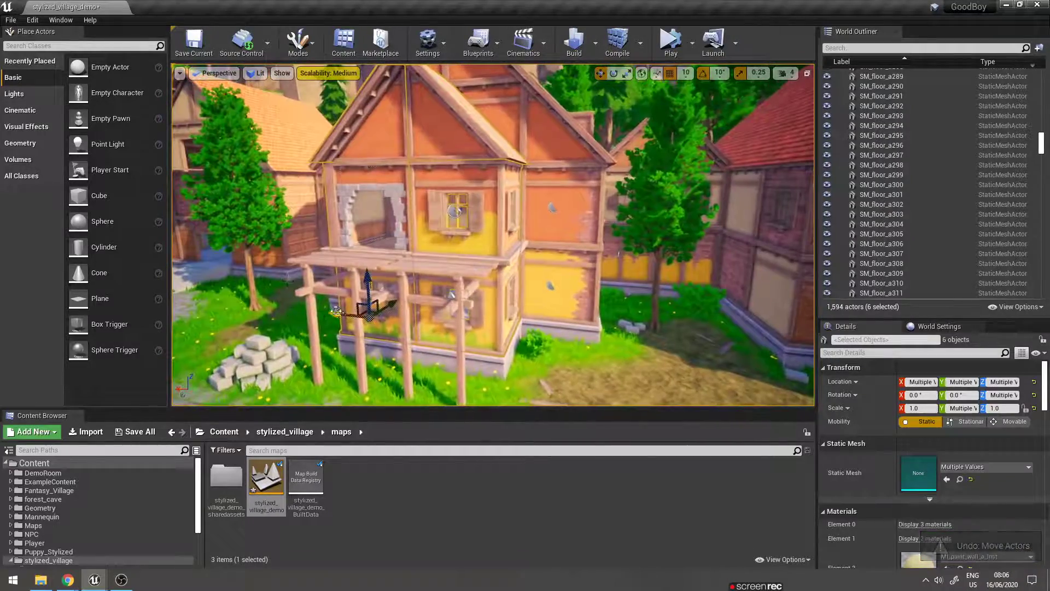
key(ctrl+y)
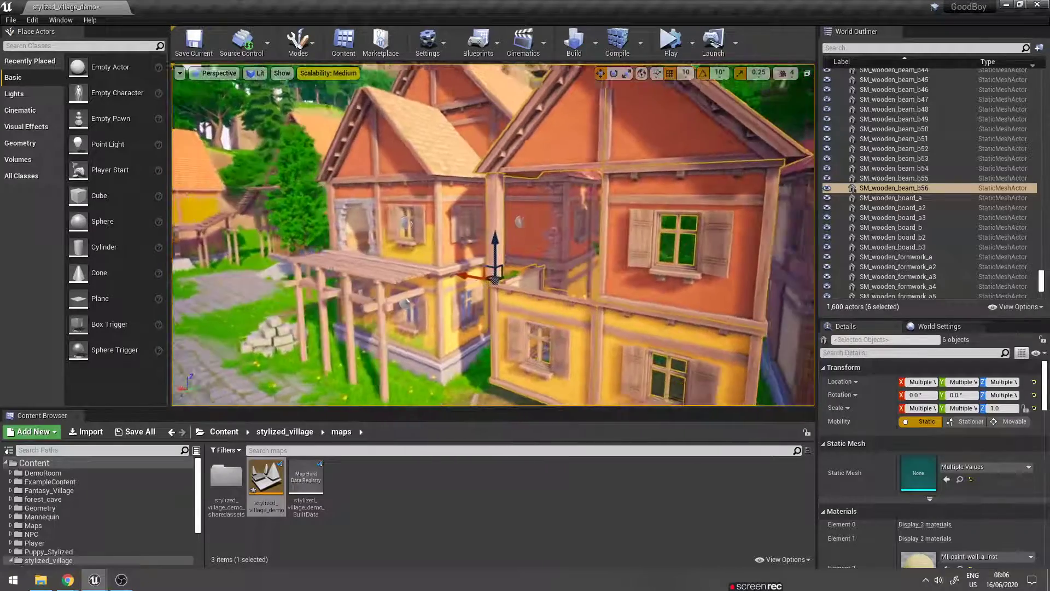
click(308, 192)
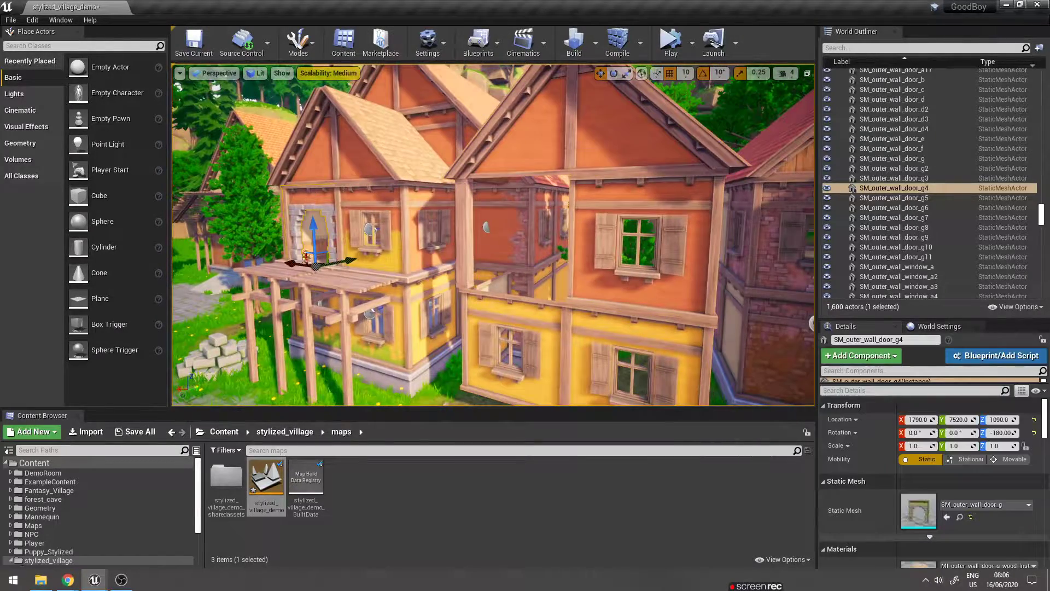
alt+drag(293, 262, 444, 282)
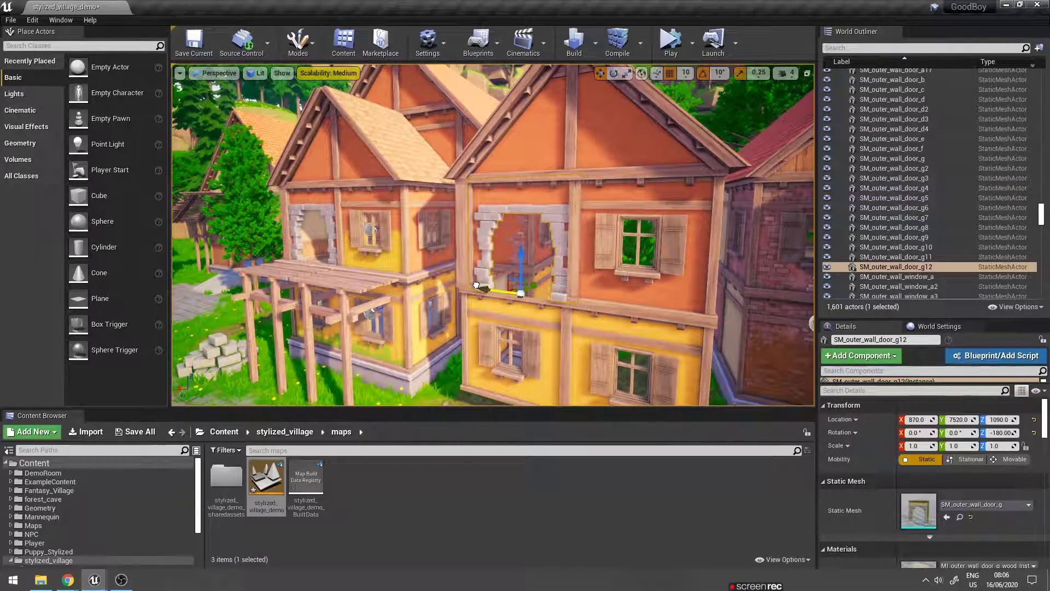
right_drag(745, 312, 631, 320)
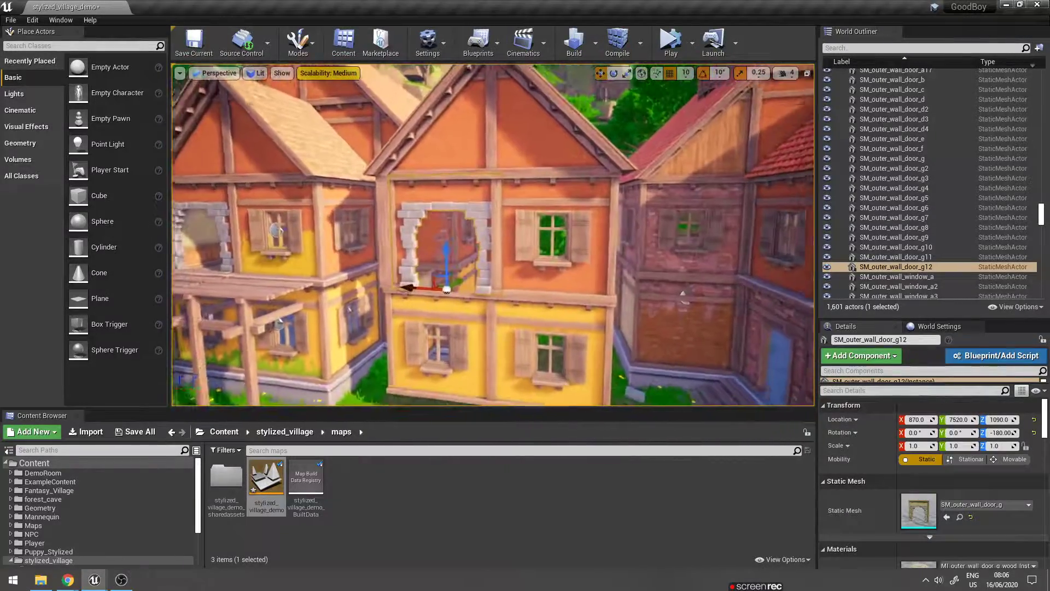
key(ctrl+z)
key(ctrl+z)
key(ctrl+z)
key(ctrl+z)
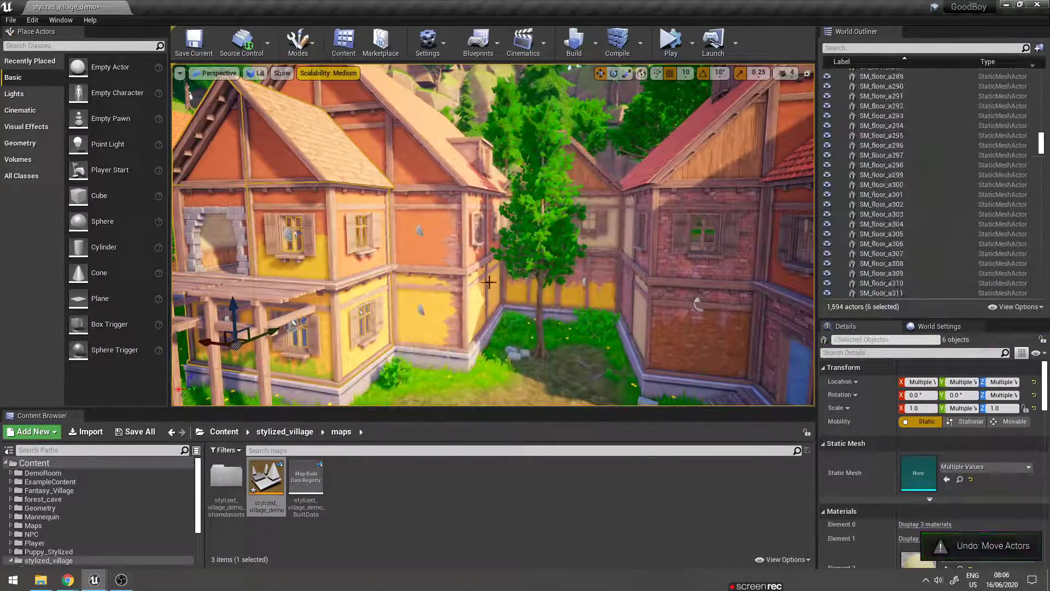
right_drag(492, 235, 448, 235)
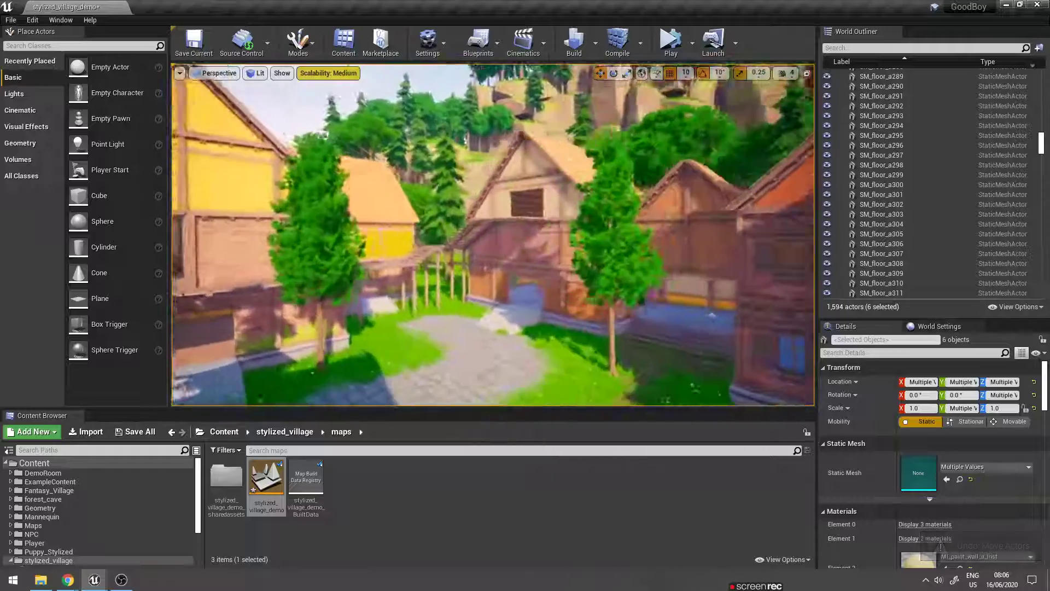
key(f)
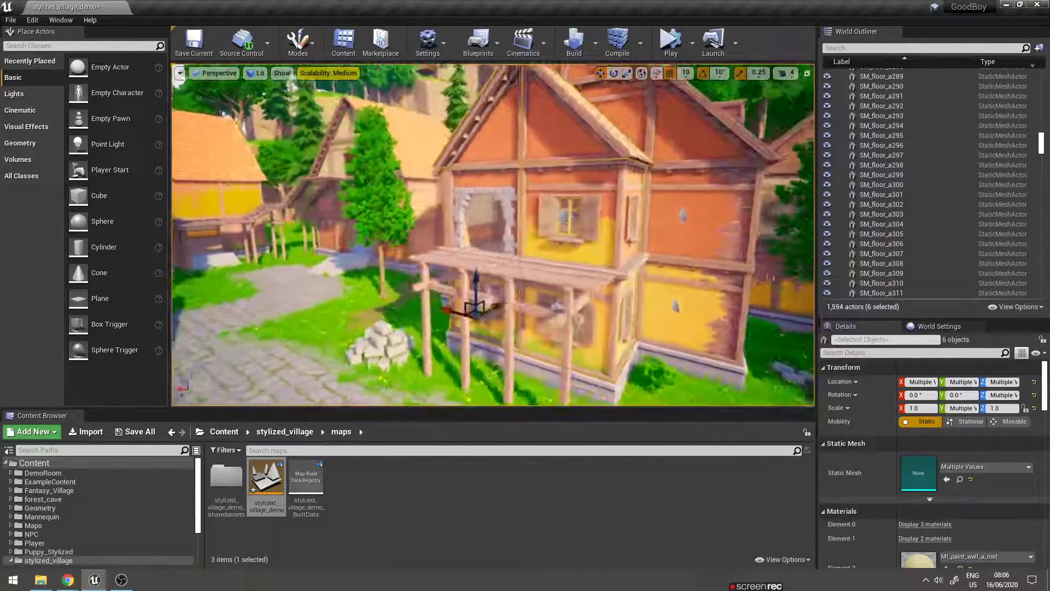
mouse_move(488, 286)
right_down()
mouse_move(448, 273)
mouse_move(470, 285)
right_up()
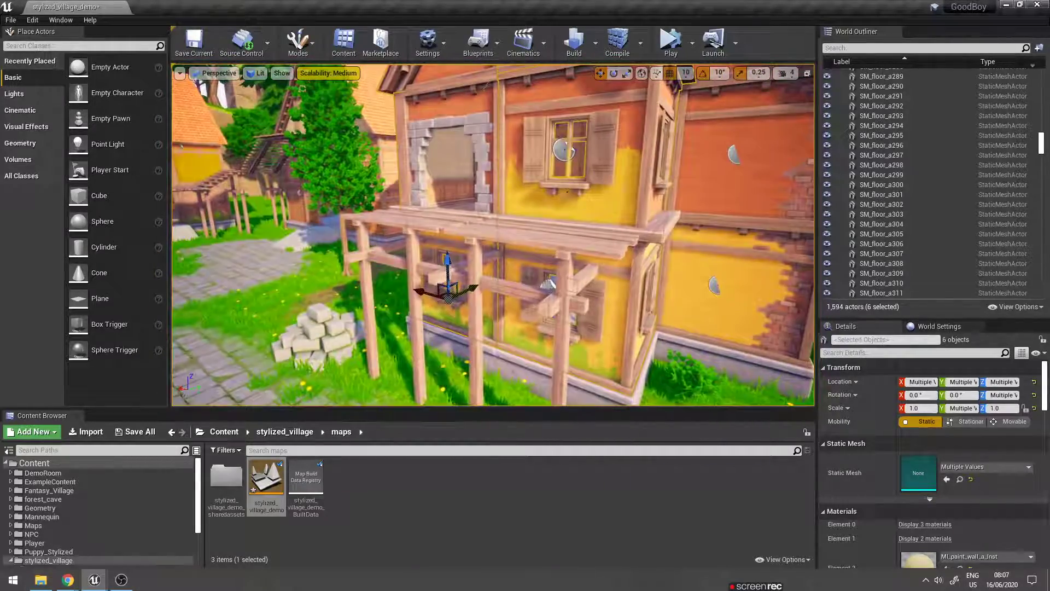
click(614, 222)
ctrl+click(460, 164)
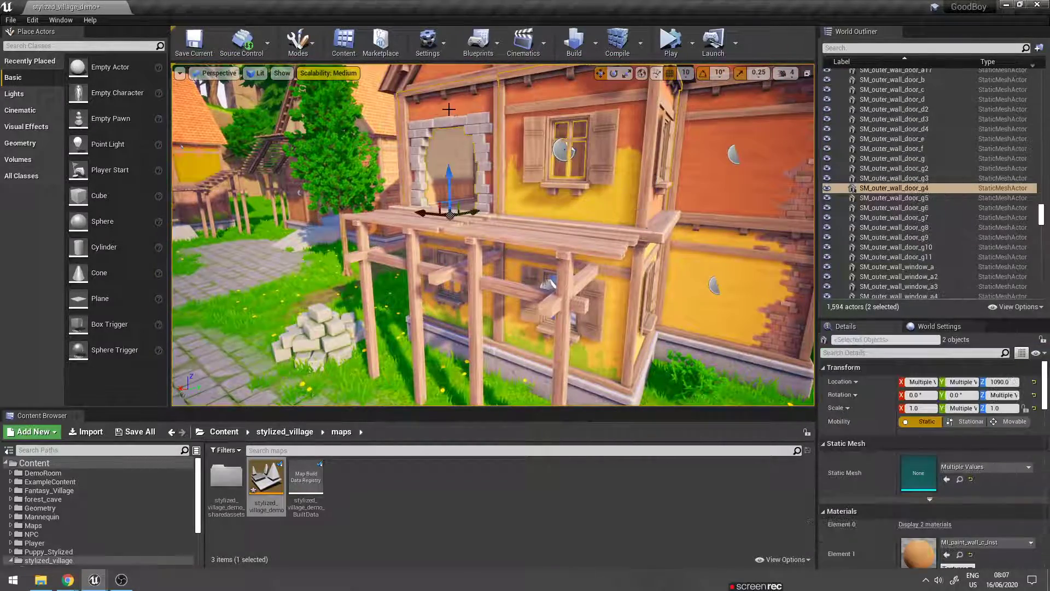
click(886, 189)
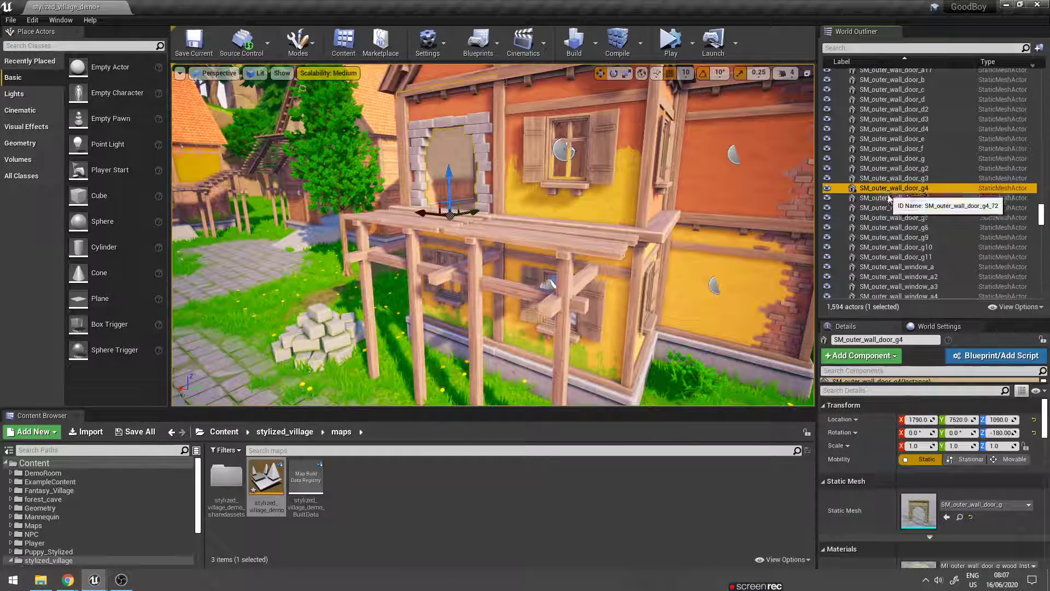
click(889, 199)
click(880, 208)
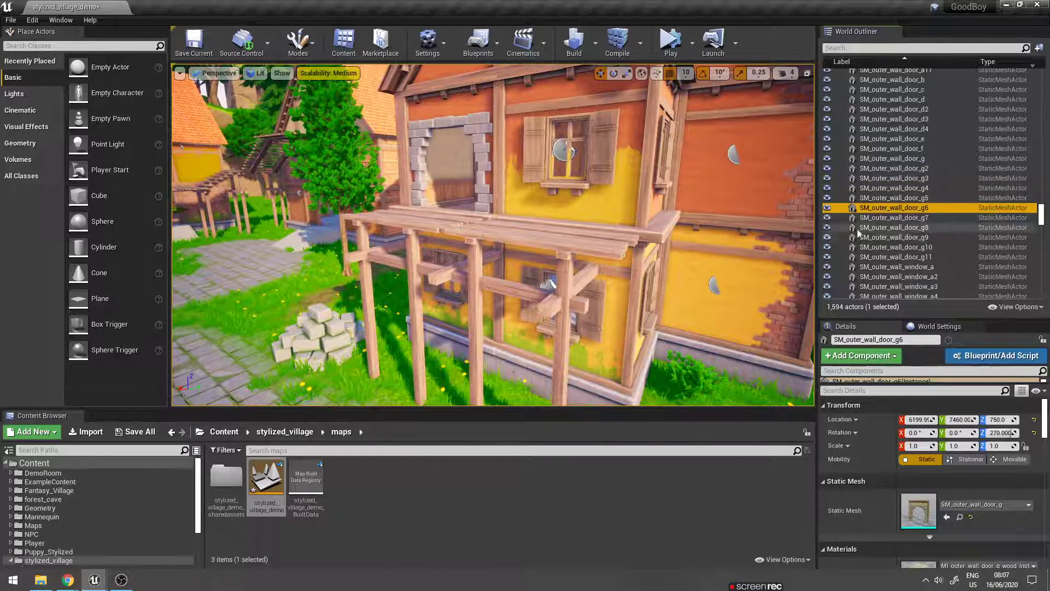
key(Down)
click(618, 306)
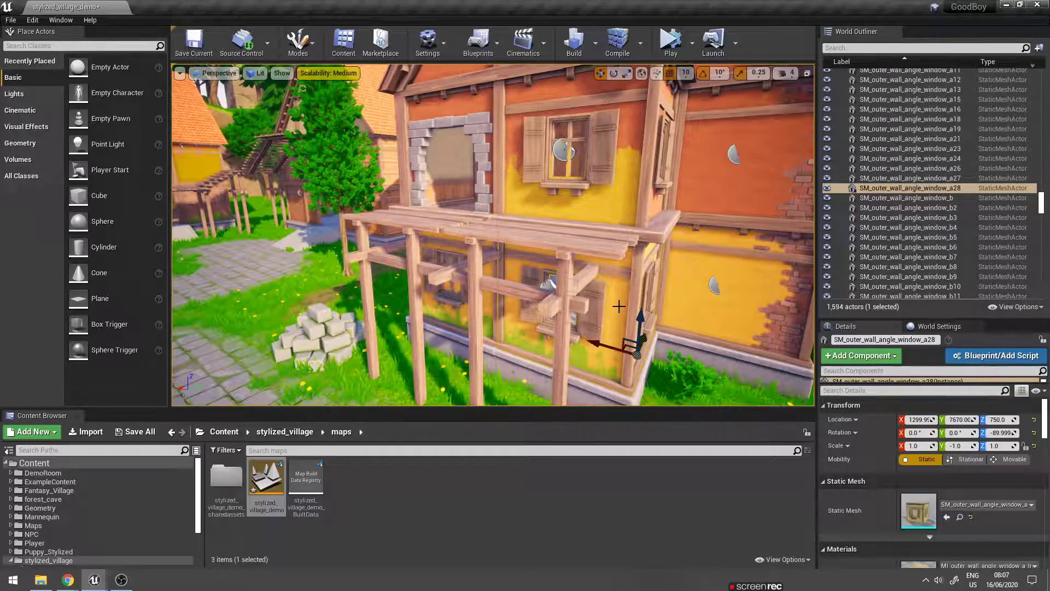
click(742, 182)
key(f)
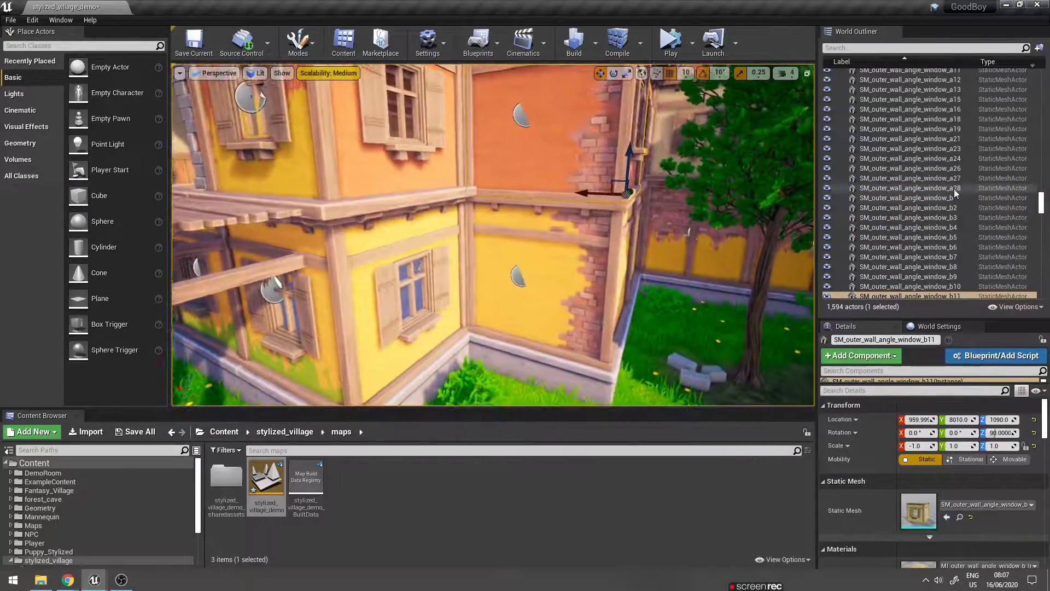
scroll(956, 193, down, 3)
click(890, 219)
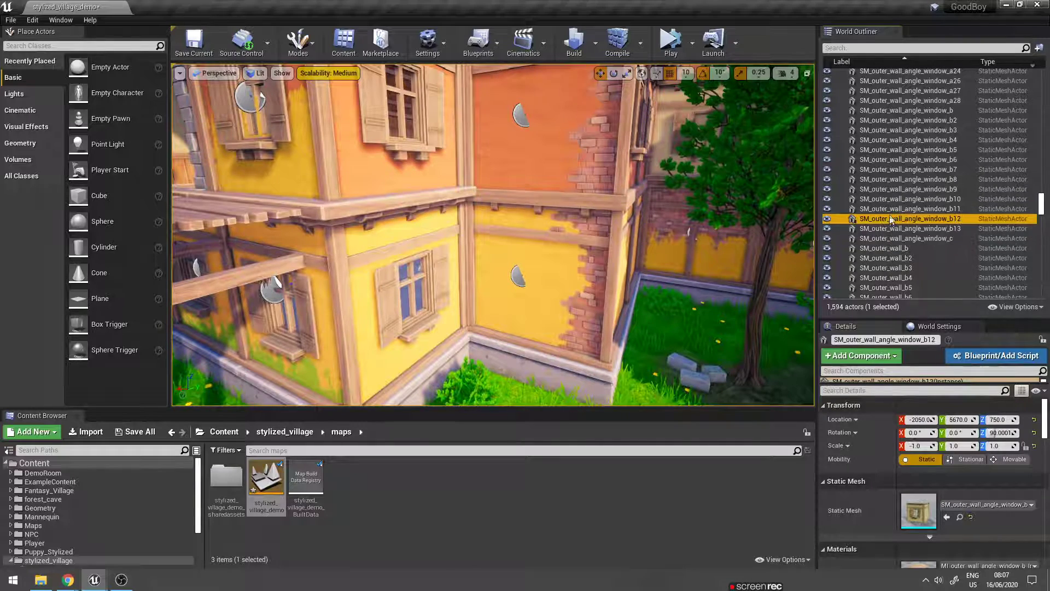
key(Up)
key(Up)
key(Up)
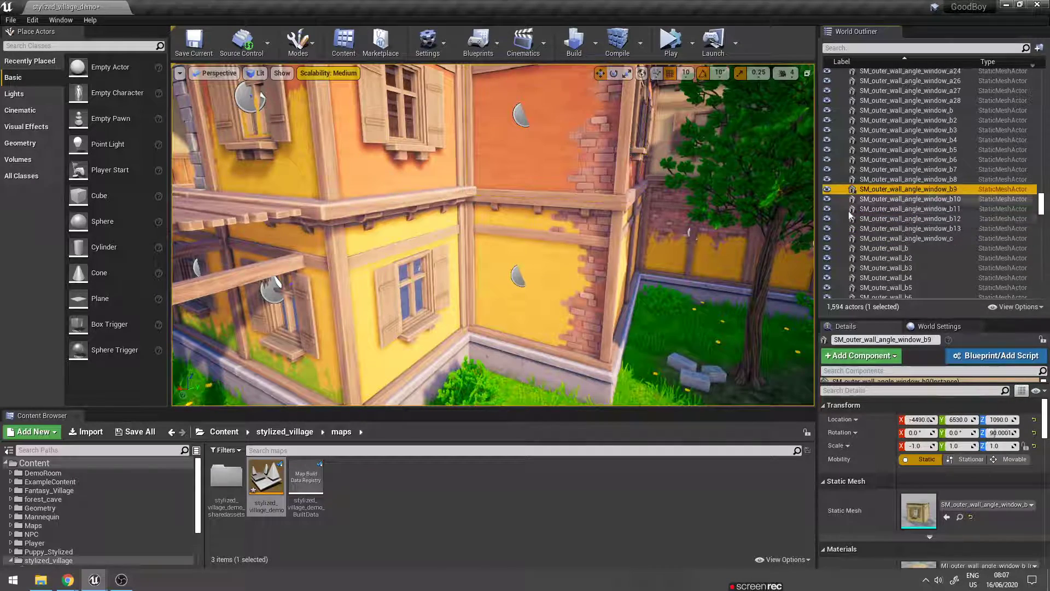
key(f)
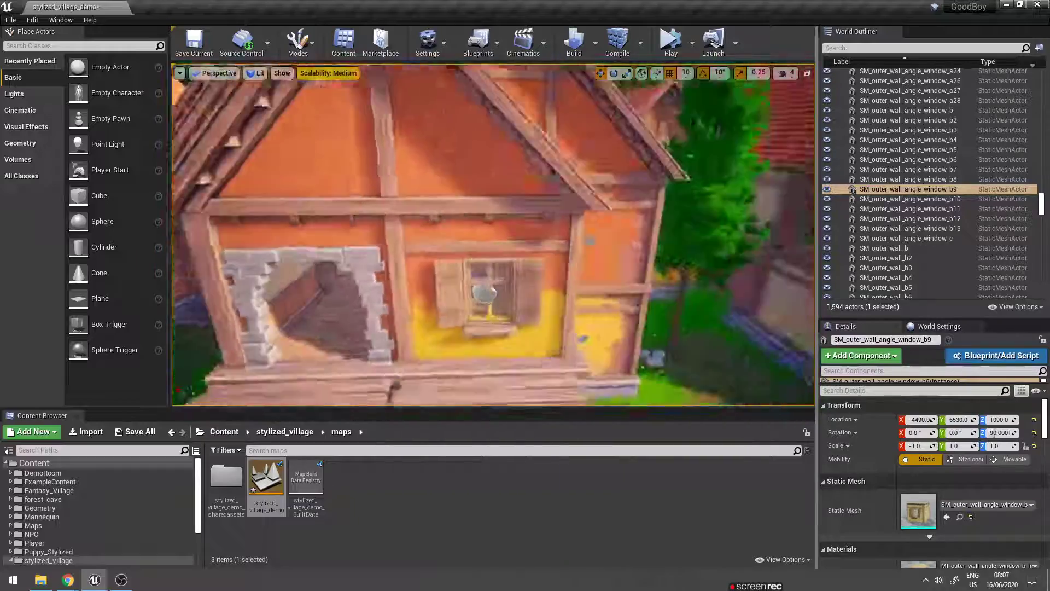
alt+drag(492, 235, 181, 257)
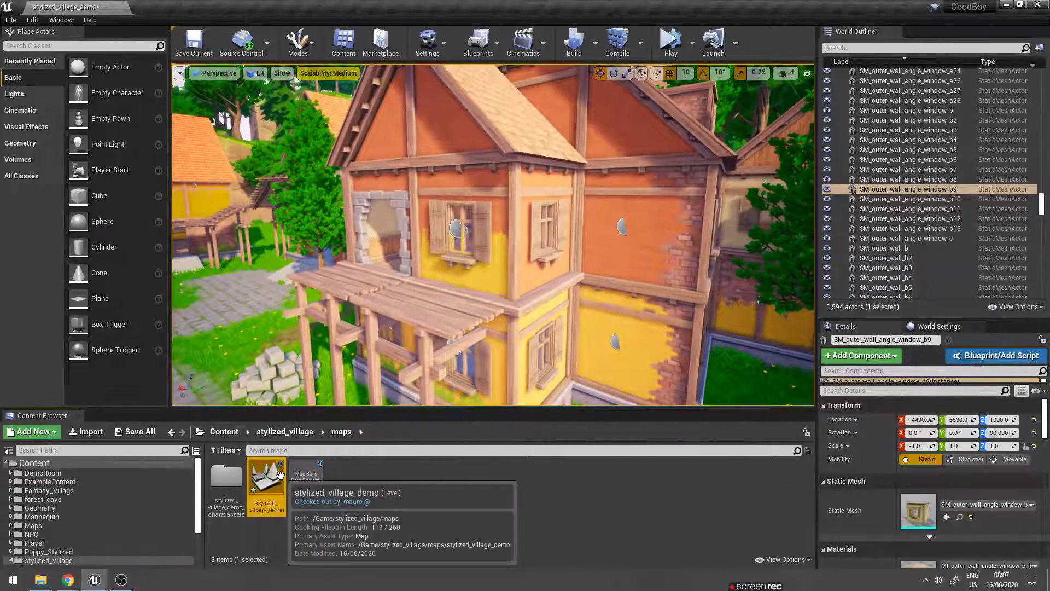
- Save the level, close the not-checked-out warning, and select SM_outer_wall_angle_window_a26
key(ctrl+s)
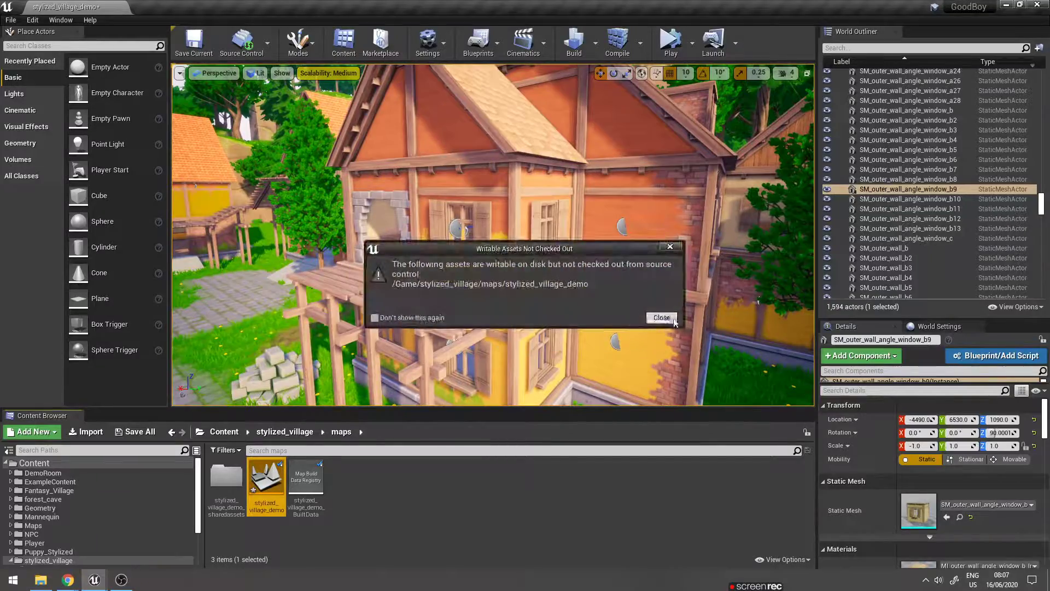
click(675, 322)
mouse_move(547, 257)
alt+mouse_down()
mouse_move(486, 244)
mouse_move(460, 257)
mouse_move(504, 265)
mouse_move(492, 262)
alt+mouse_up()
click(483, 252)
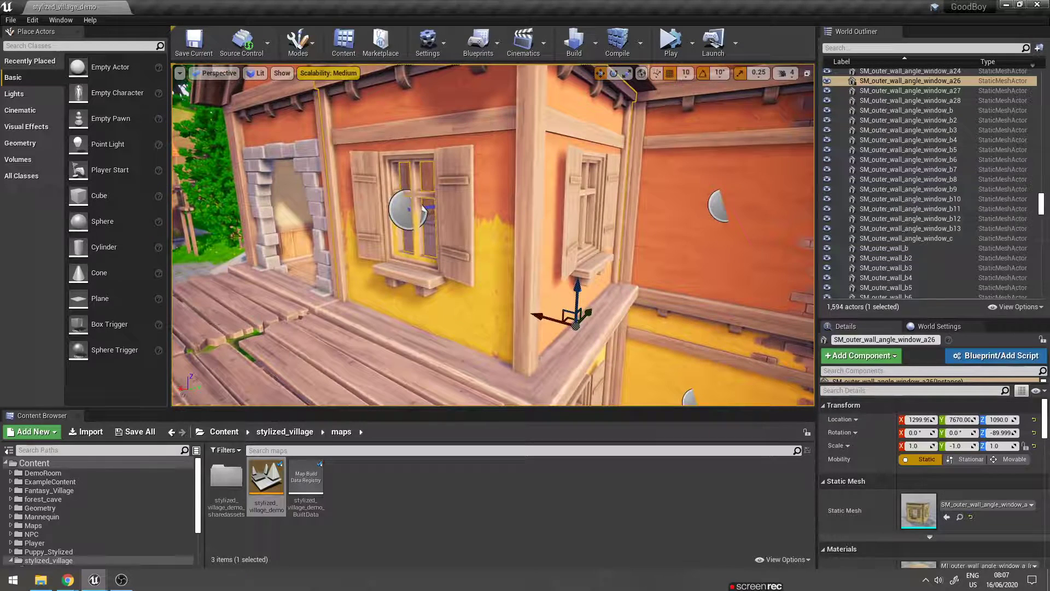
- Use Browse to Asset on the window wall, then drag SM_outer_wall_angle_window_a into the level
right_click(501, 279)
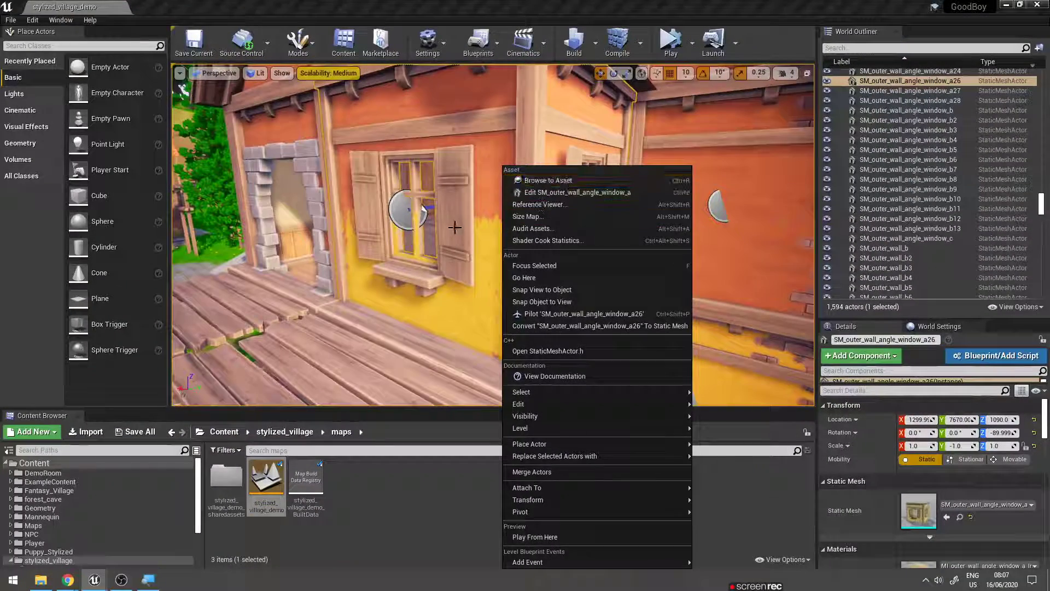
click(465, 210)
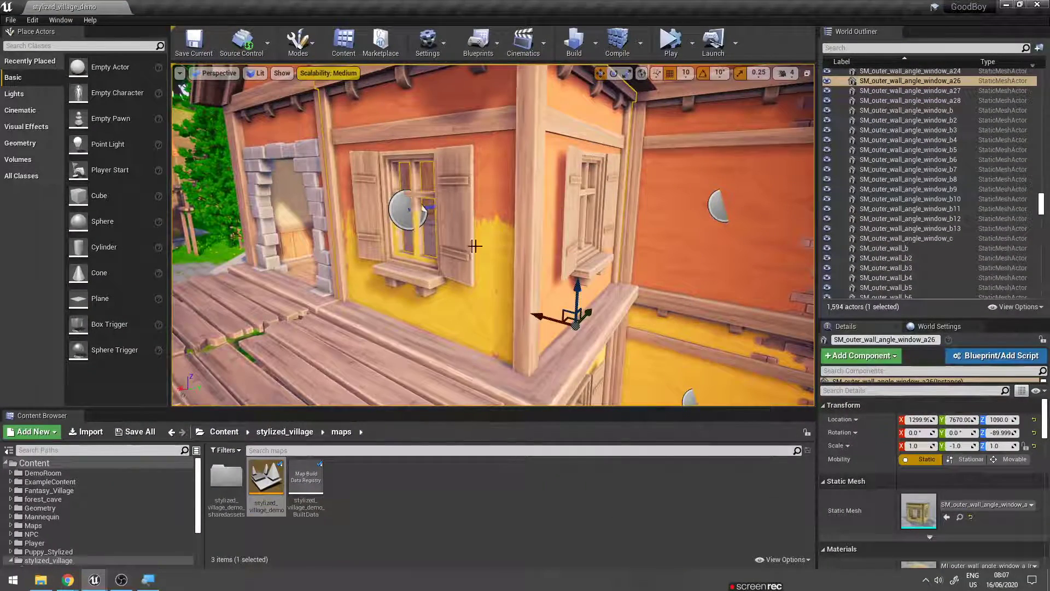
right_drag(475, 246, 496, 232)
right_click(502, 234)
click(535, 178)
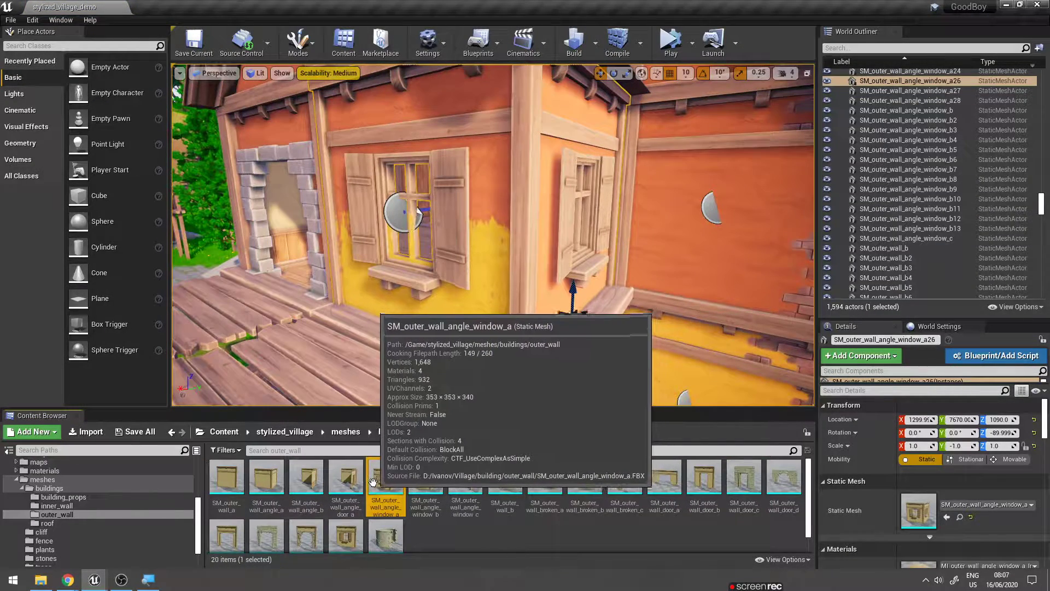
drag(372, 481, 295, 317)
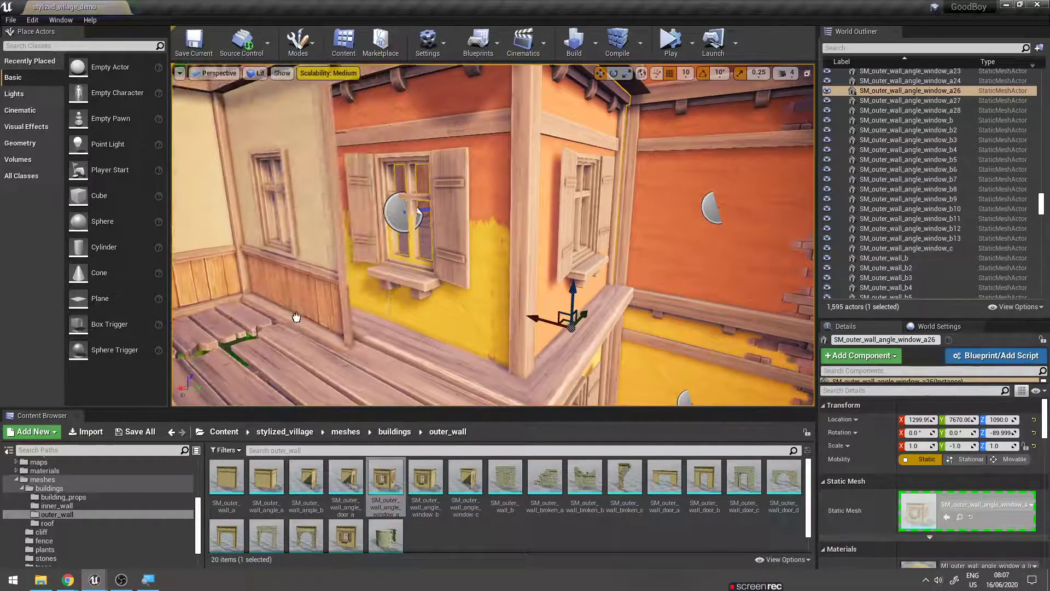
- Rotate the new window wall 180° on Z and slide it along Y toward the house corner
right_drag(295, 317, 328, 318)
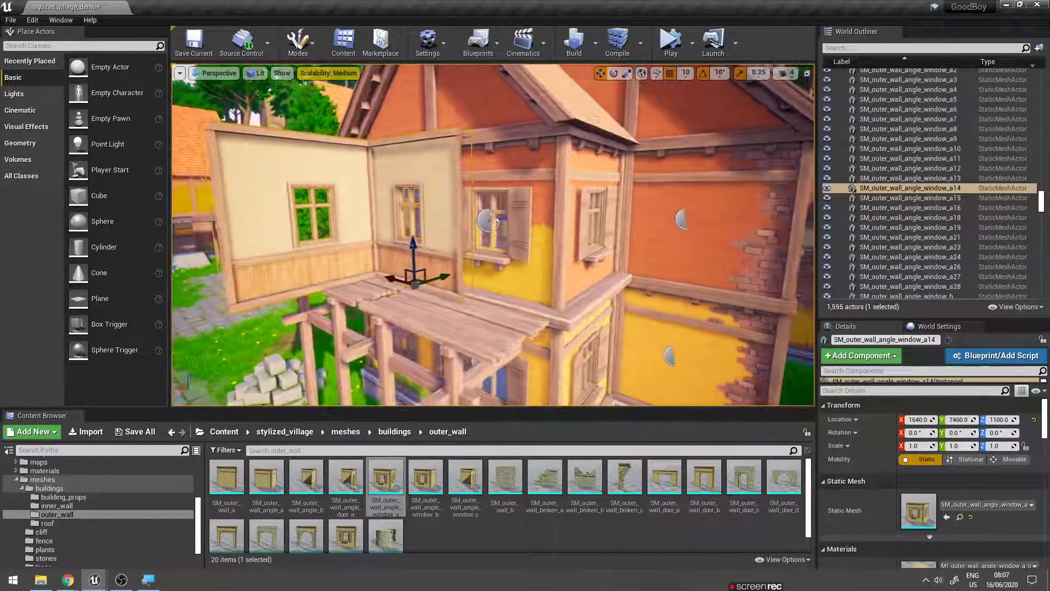
key(e)
drag(438, 302, 464, 298)
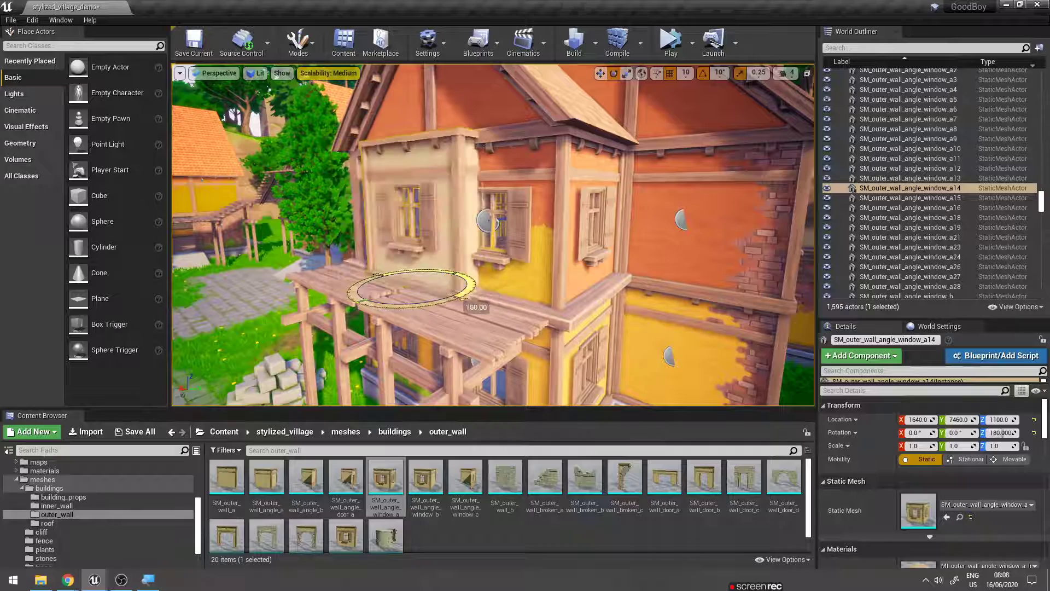
right_drag(463, 298, 471, 298)
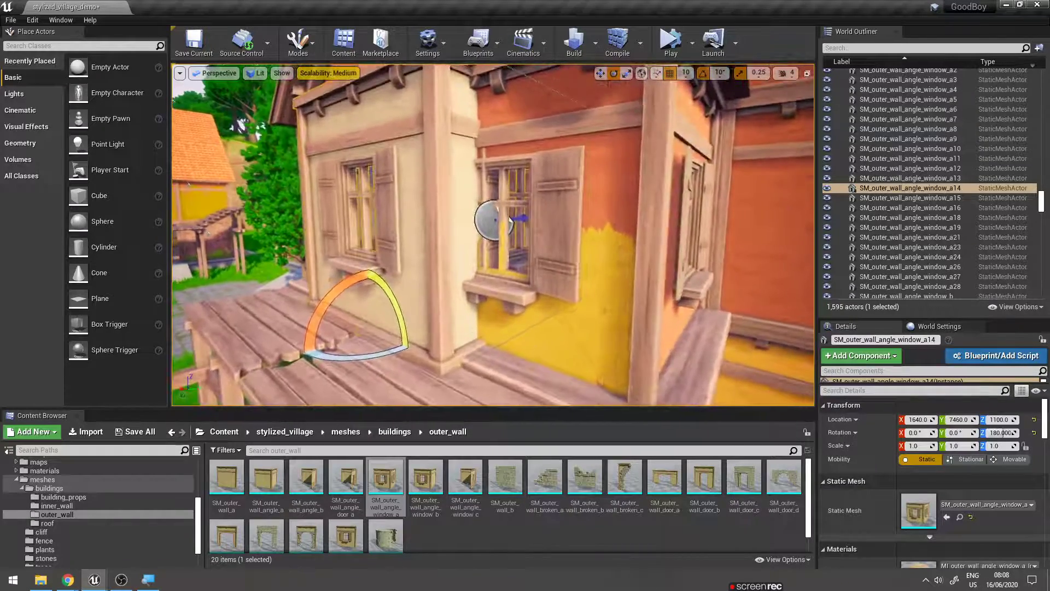
drag(432, 305, 309, 331)
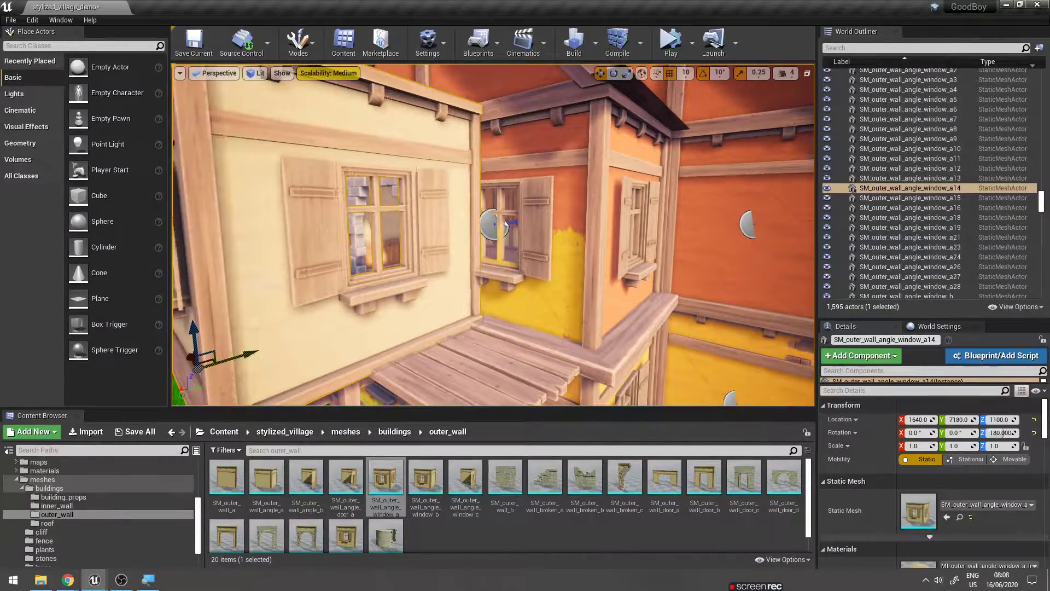
- Fly around the house corner and select the yellow paint decal on the orange wall
mouse_move(492, 235)
right_down()
mouse_move(470, 236)
mouse_move(525, 235)
right_up()
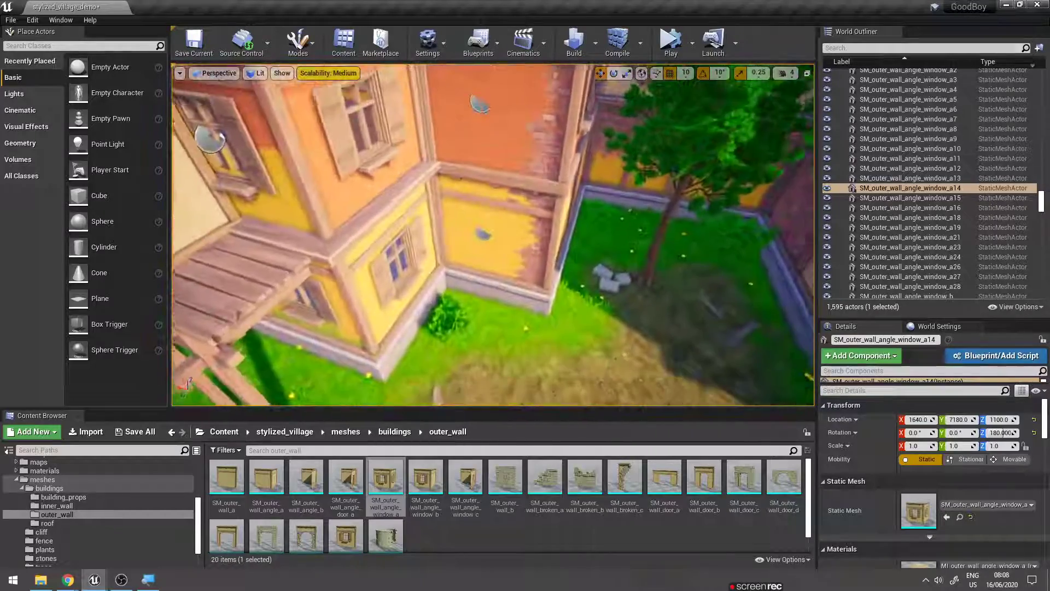
right_drag(550, 321, 550, 321)
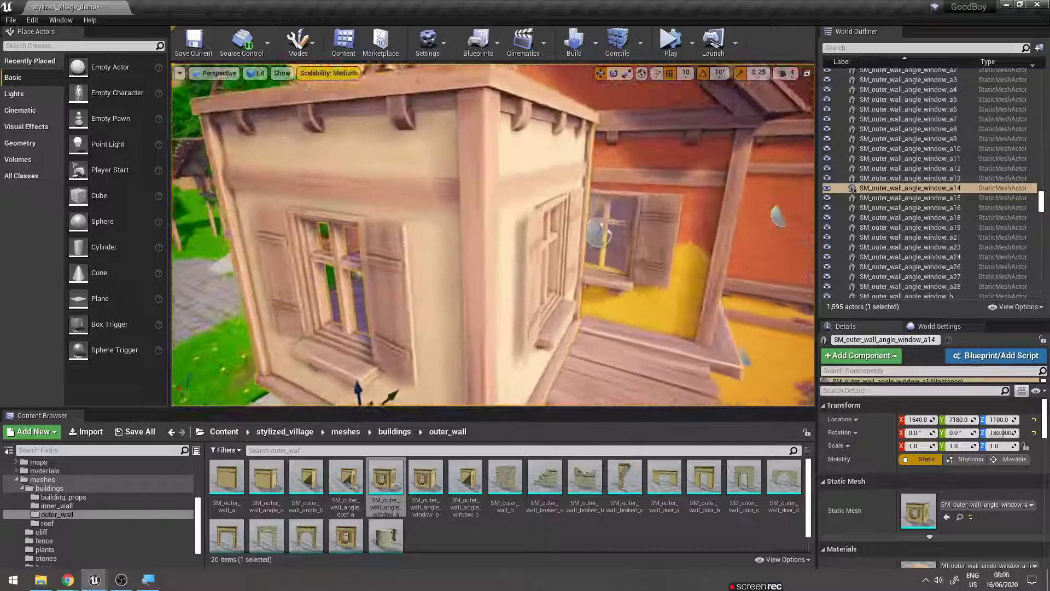
right_drag(393, 293, 393, 294)
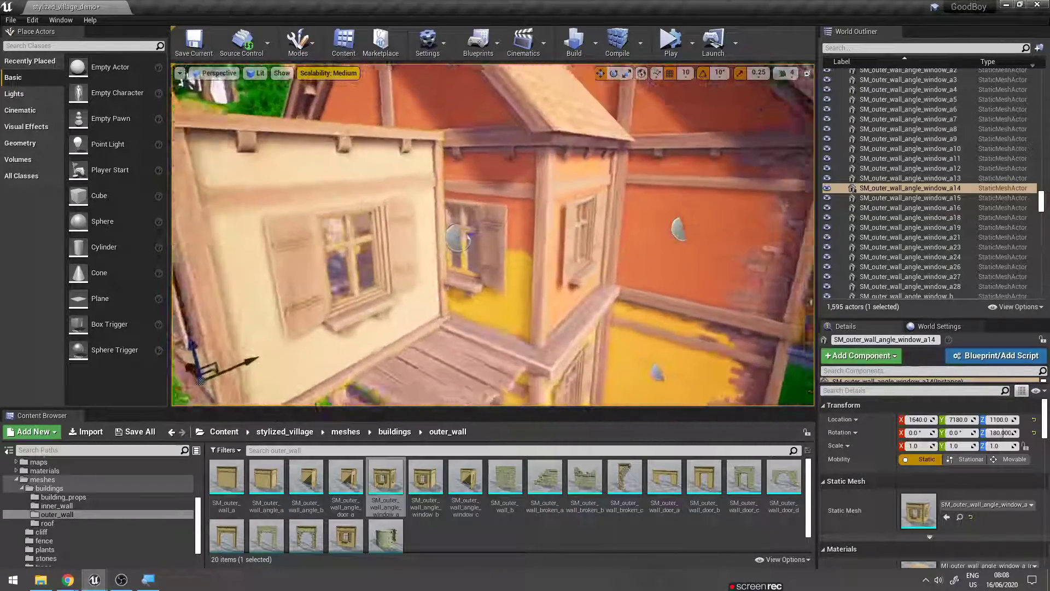
click(459, 242)
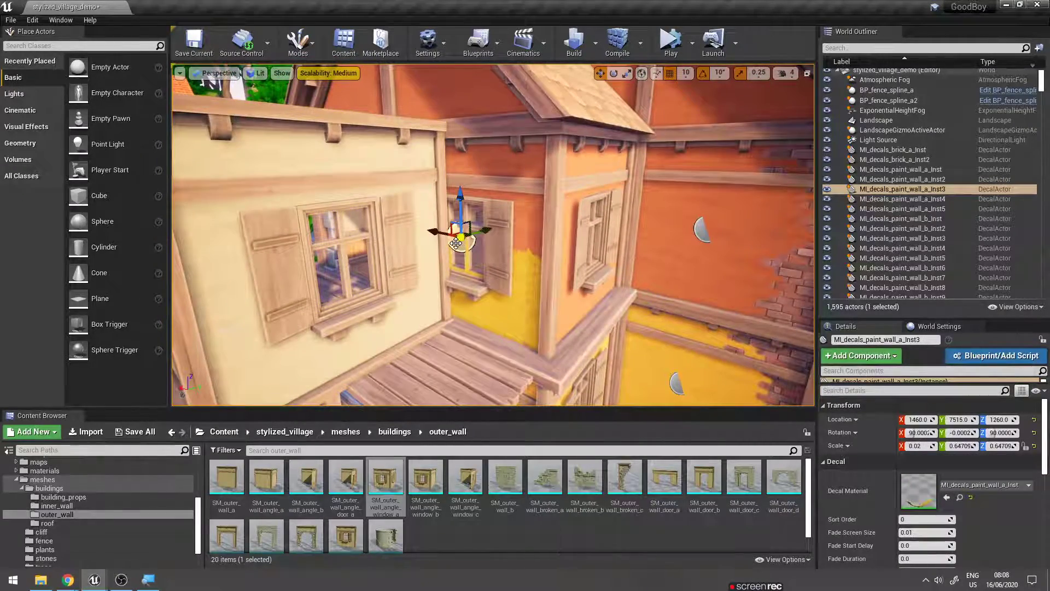
- Alt-drag a copy of the yellow paint decal and position it at 1650, 7175, 1270 on the new wall
right_drag(424, 316, 435, 303)
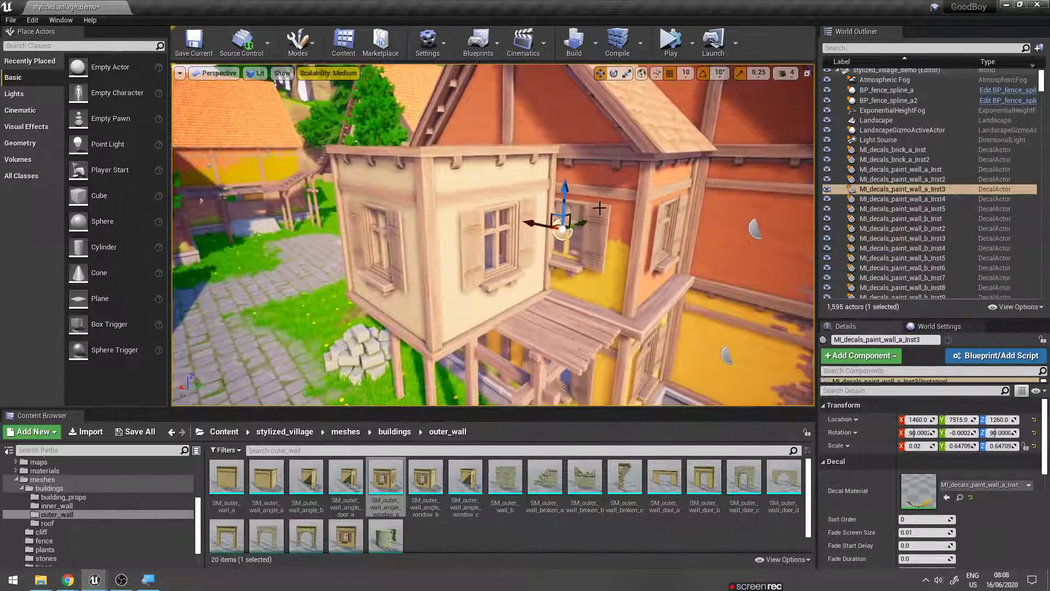
alt+drag(581, 226, 556, 233)
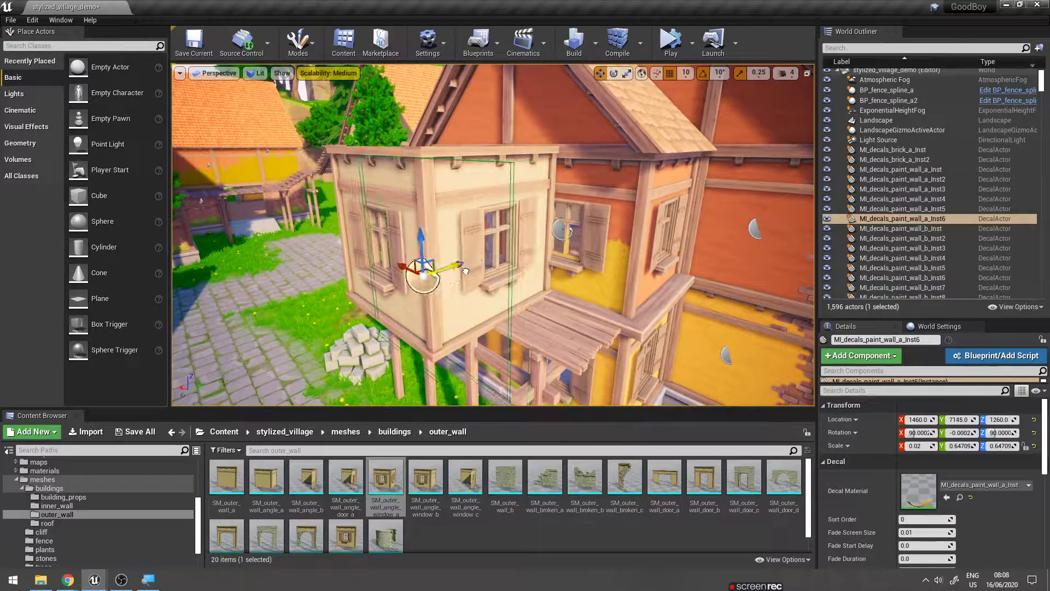
drag(466, 271, 462, 262)
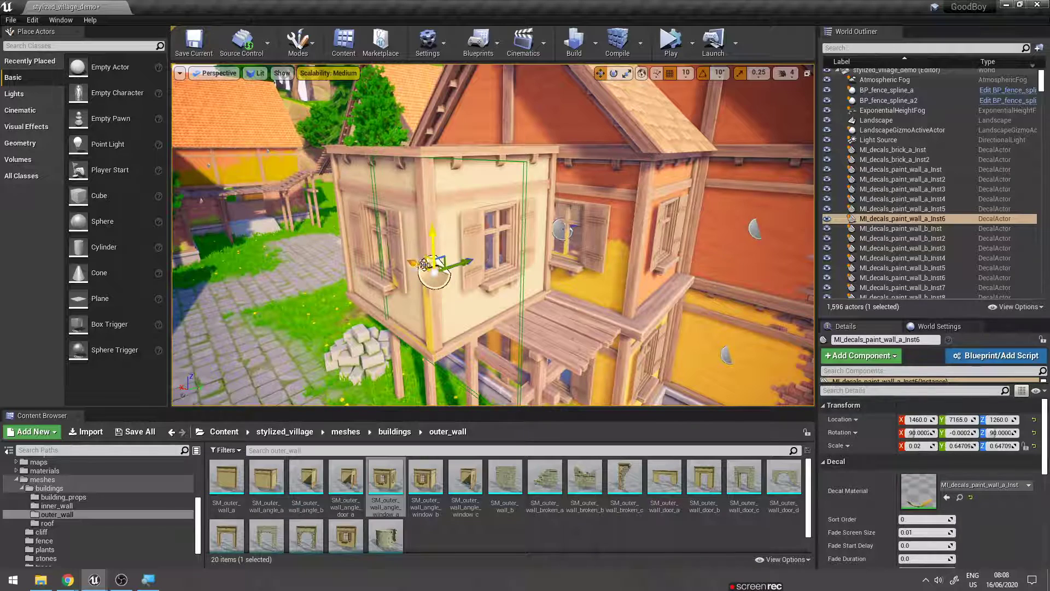
mouse_move(411, 264)
mouse_down()
mouse_move(360, 241)
mouse_move(420, 237)
mouse_up()
mouse_move(420, 236)
right_down()
mouse_move(473, 241)
mouse_move(448, 242)
right_up()
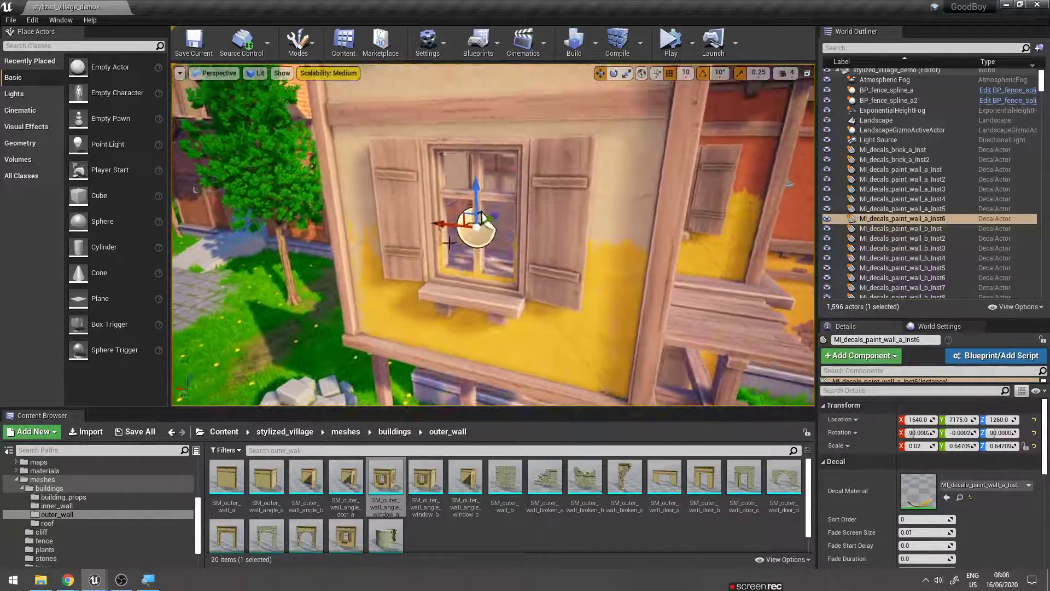
mouse_move(431, 224)
mouse_down()
mouse_move(490, 238)
mouse_move(428, 240)
mouse_move(449, 250)
mouse_up()
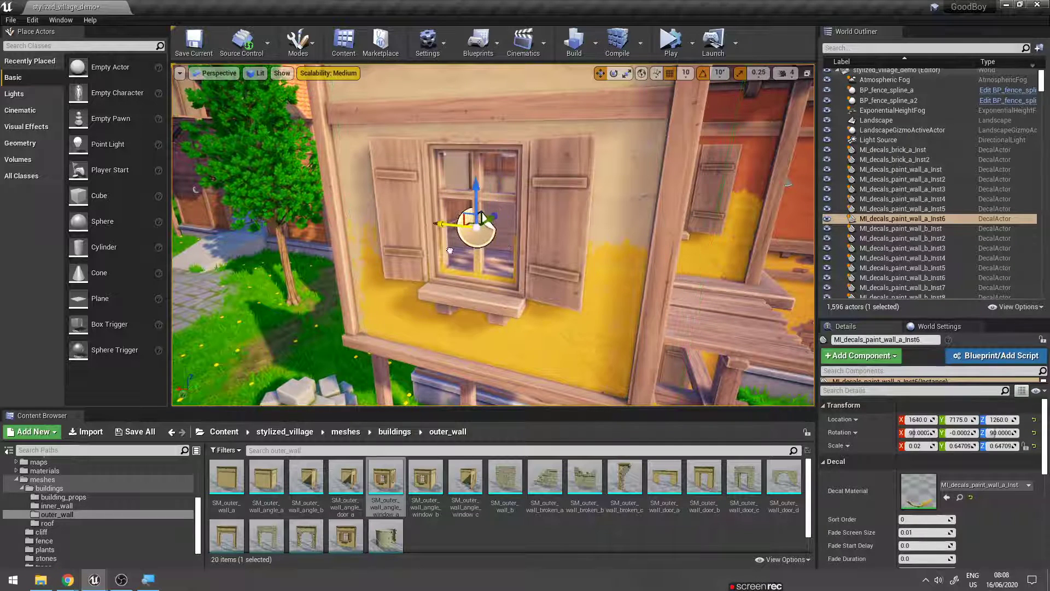
drag(465, 189, 477, 180)
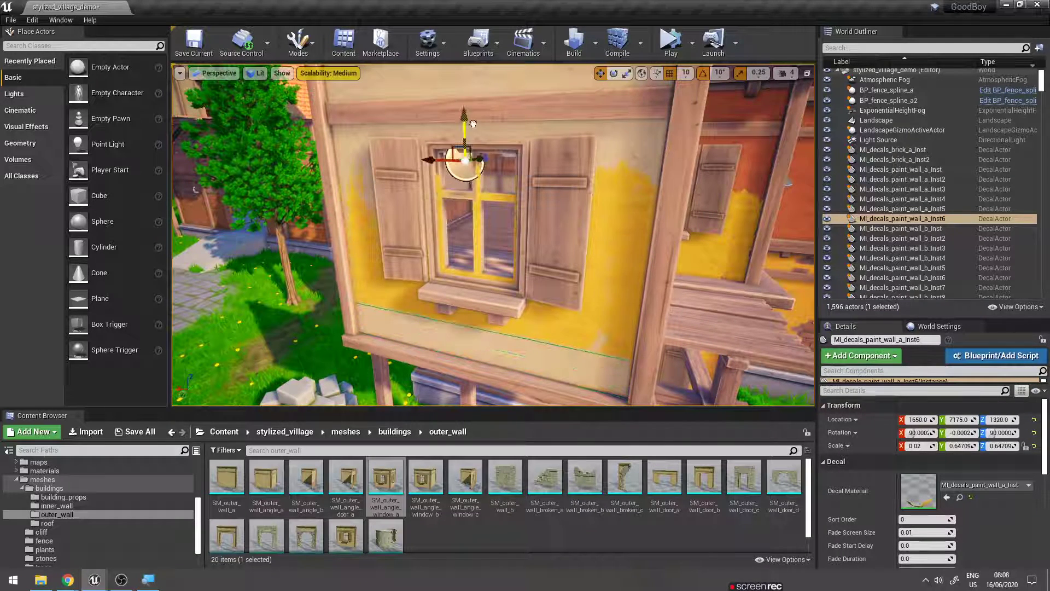
right_drag(573, 225, 573, 226)
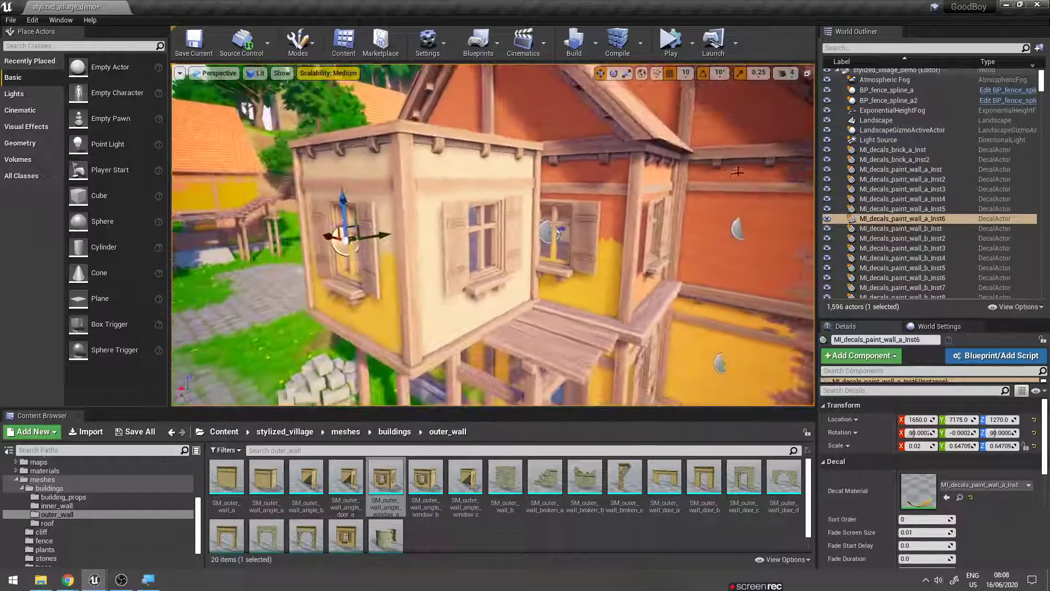
- Frame the brick decal, Alt-drag a copy, and move the copy onto the new wall
click(737, 229)
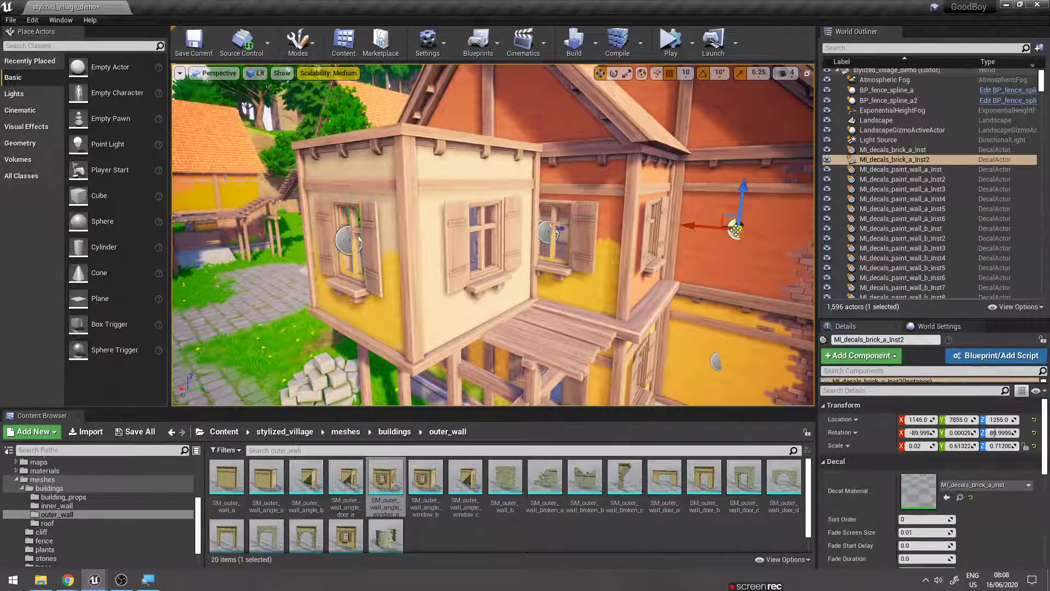
key(f)
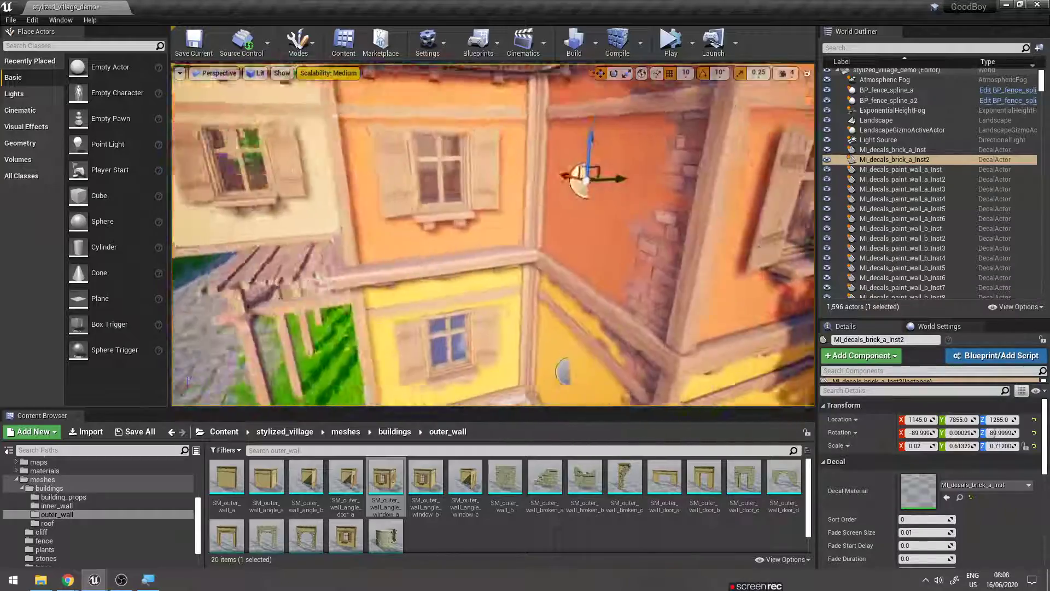
alt+drag(553, 169, 569, 169)
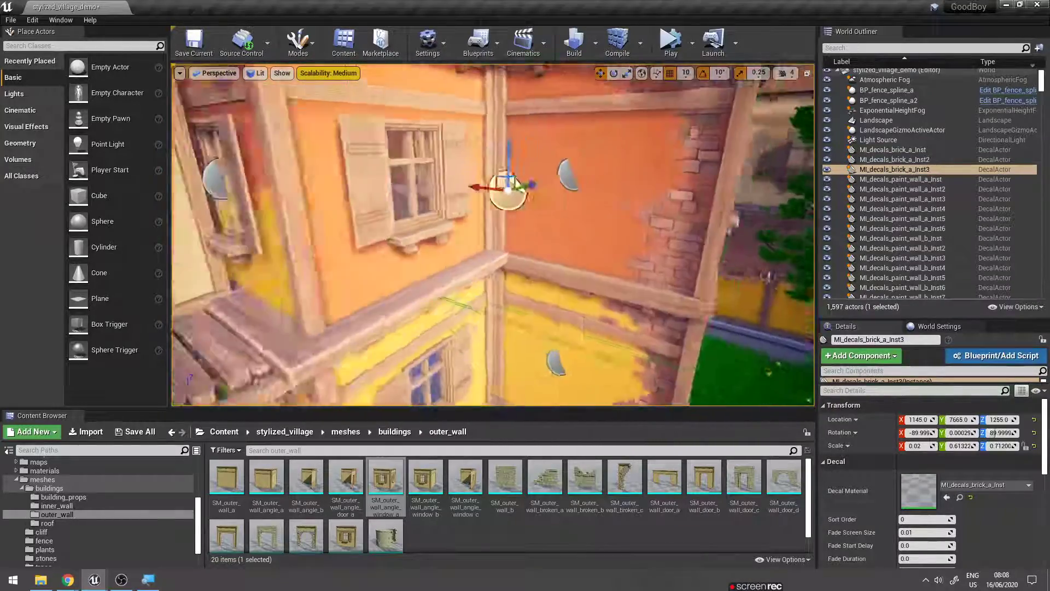
mouse_move(569, 170)
right_down()
mouse_move(733, 236)
mouse_move(656, 235)
right_up()
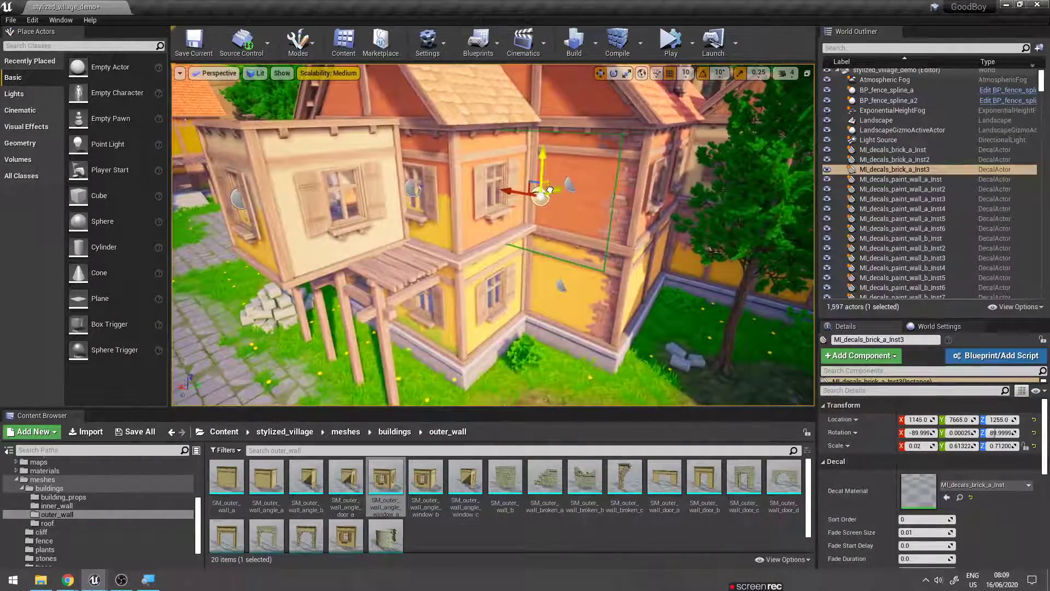
mouse_move(562, 219)
mouse_down()
mouse_move(422, 236)
mouse_move(399, 225)
mouse_up()
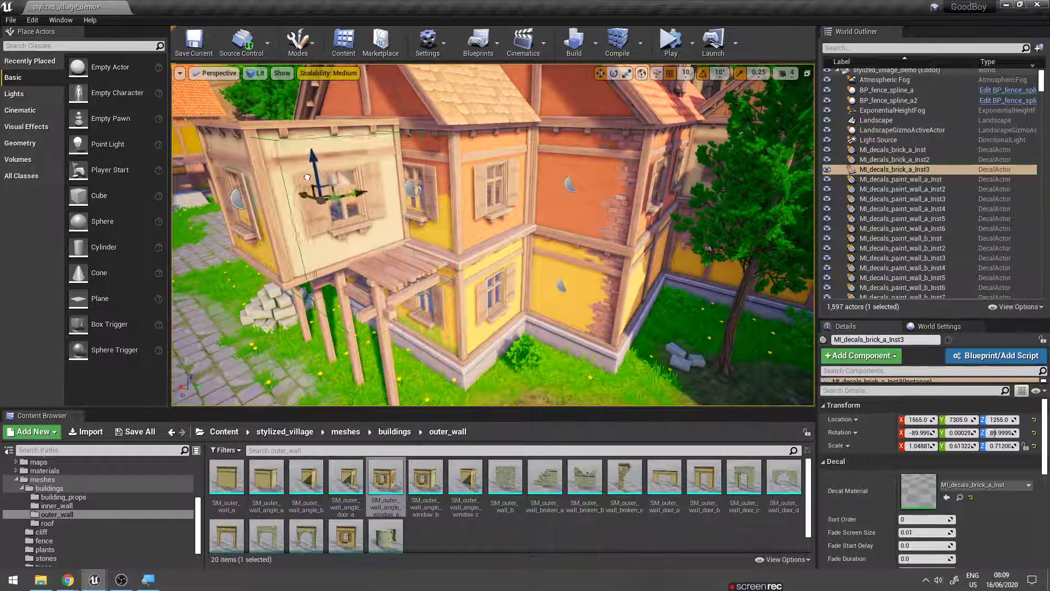
mouse_move(306, 177)
mouse_down()
mouse_move(281, 170)
mouse_move(290, 174)
mouse_up()
mouse_move(290, 174)
right_down()
mouse_move(403, 194)
mouse_move(333, 189)
right_up()
- Rotate the brick copy to face the wall and place it beside the window at 1575, 7315, 1255
key(e)
drag(400, 211, 355, 213)
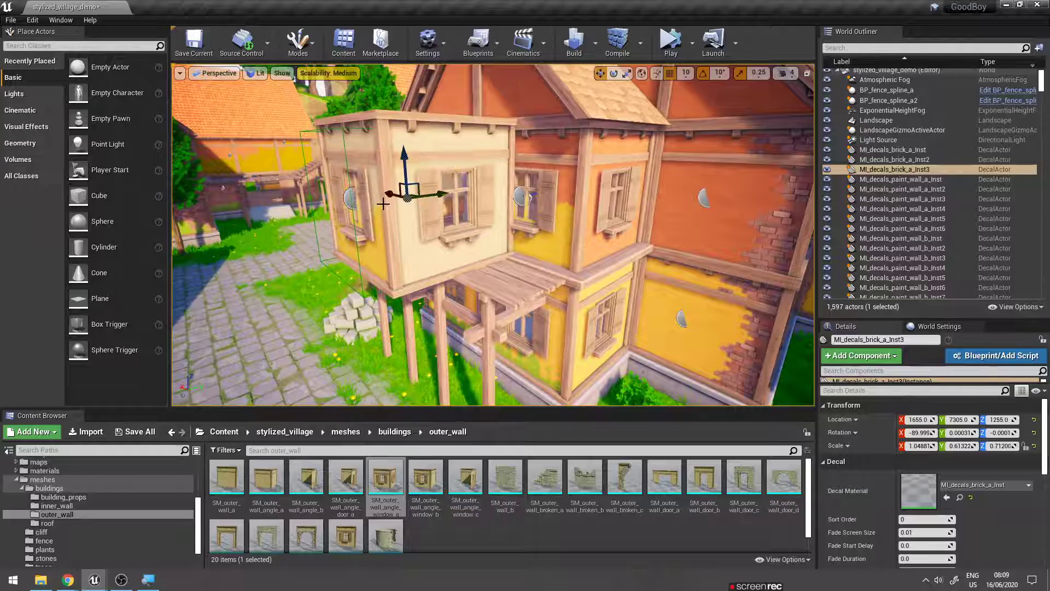
mouse_move(393, 193)
mouse_down()
mouse_move(418, 196)
mouse_move(409, 197)
mouse_up()
mouse_move(409, 197)
right_down()
mouse_move(399, 296)
mouse_move(432, 235)
right_up()
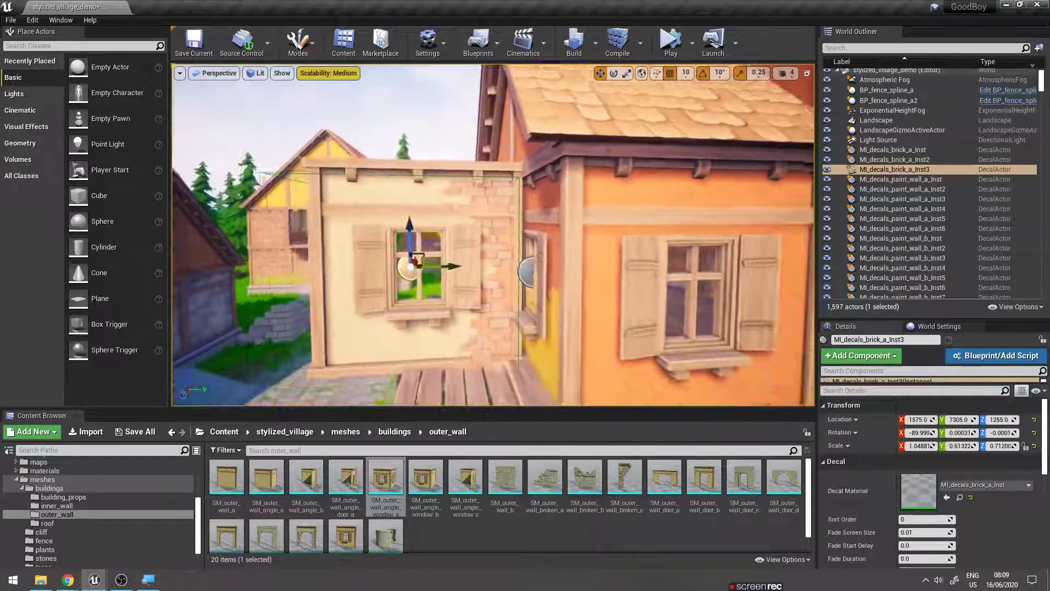
mouse_move(432, 239)
mouse_down()
mouse_move(463, 243)
mouse_move(436, 243)
mouse_up()
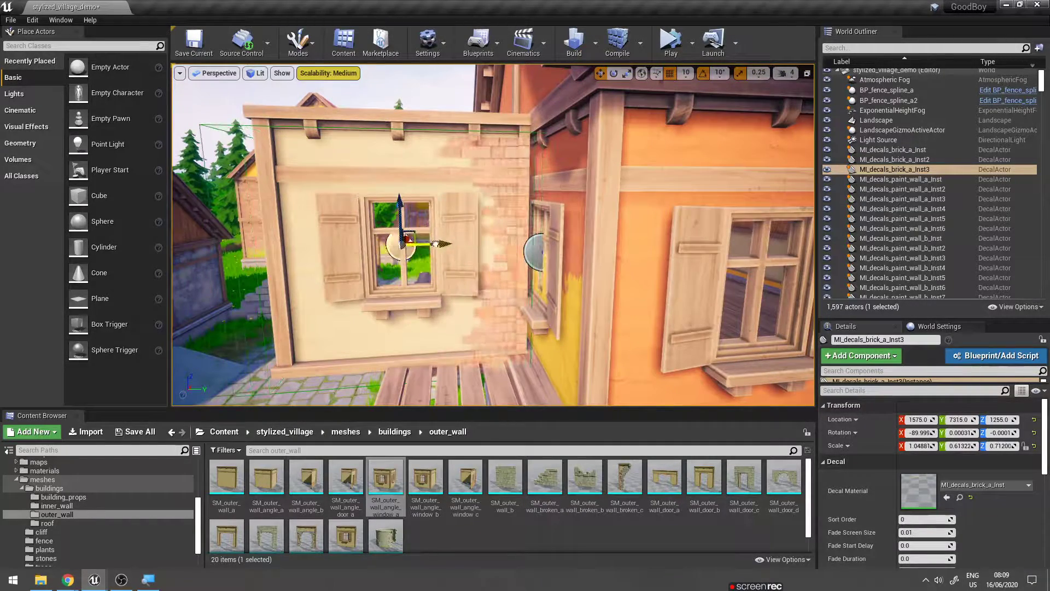
right_drag(435, 244, 416, 246)
right_drag(492, 235, 471, 247)
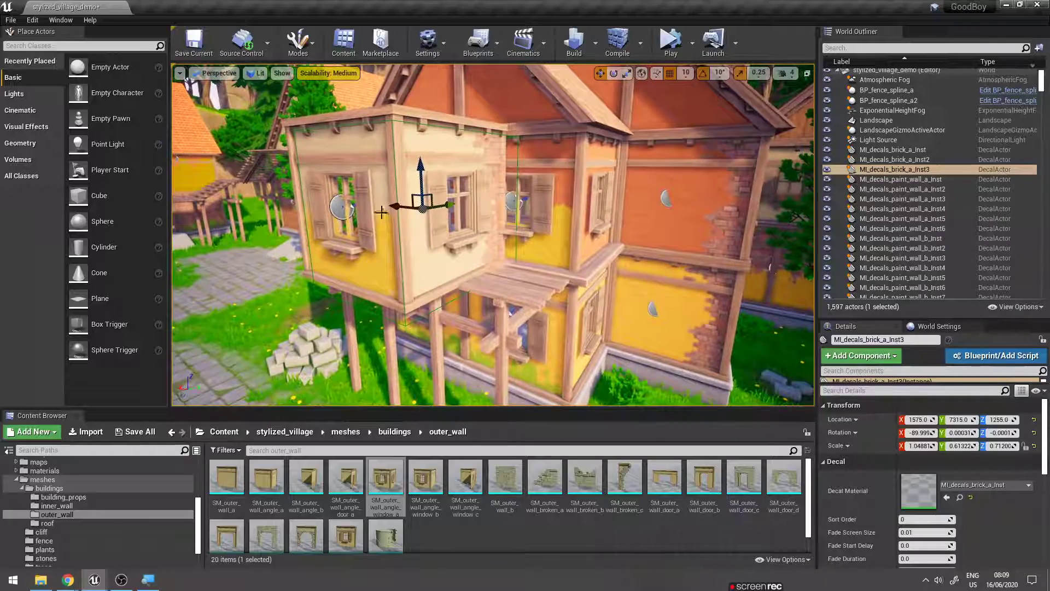
right_drag(381, 211, 386, 215)
- Delete the corner window wall piece SM_outer_wall_angle_window_a14
click(461, 210)
right_drag(462, 210, 487, 241)
right_click(486, 240)
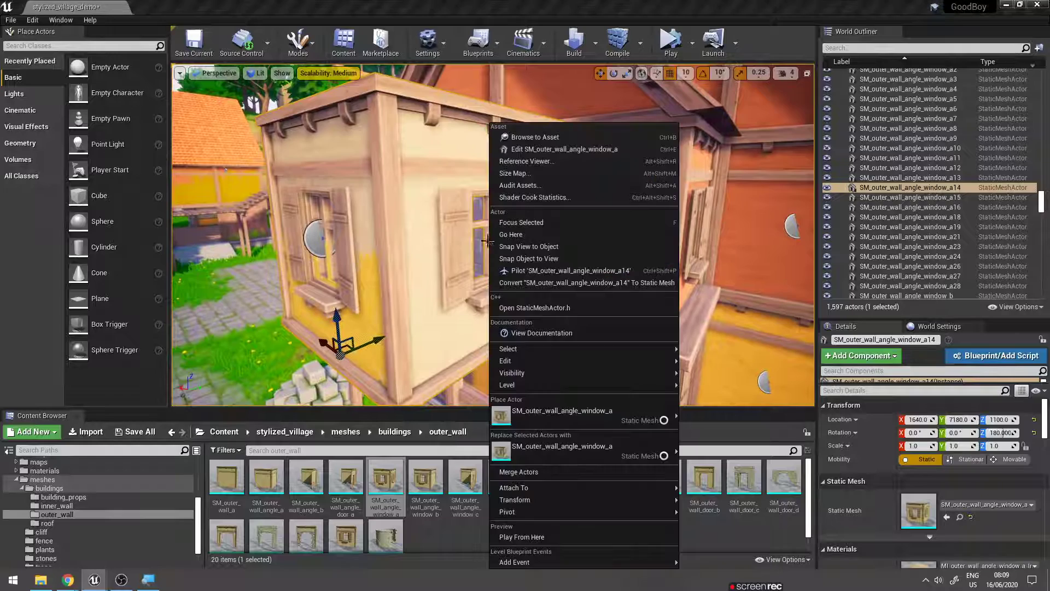
click(410, 191)
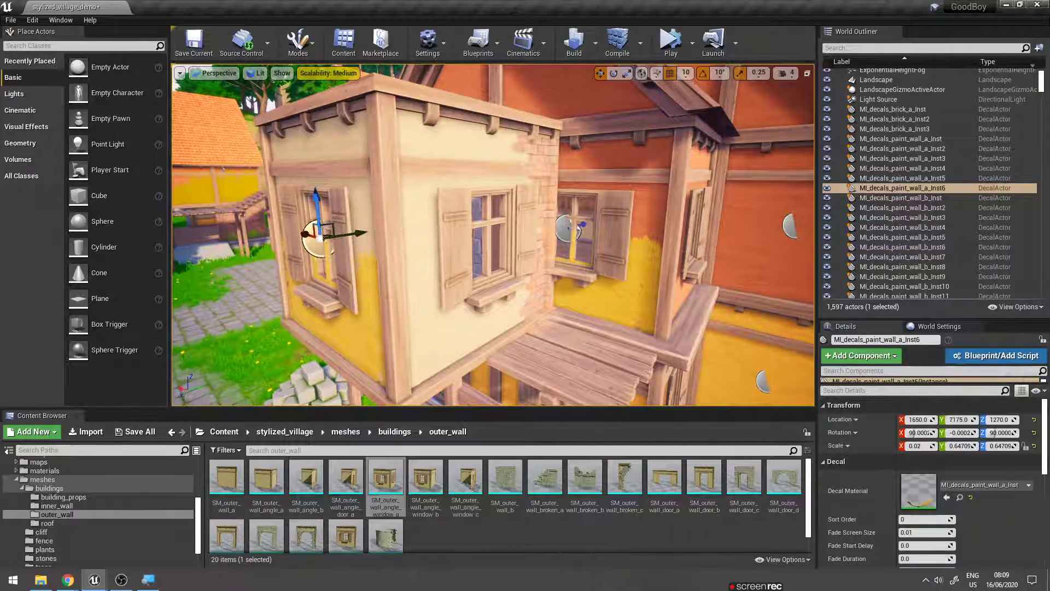
key(Delete)
- Delete the two decals beside the opening, then select SM_outer_wall_angle_window_a and enlarge the Content Browser
click(370, 238)
key(Delete)
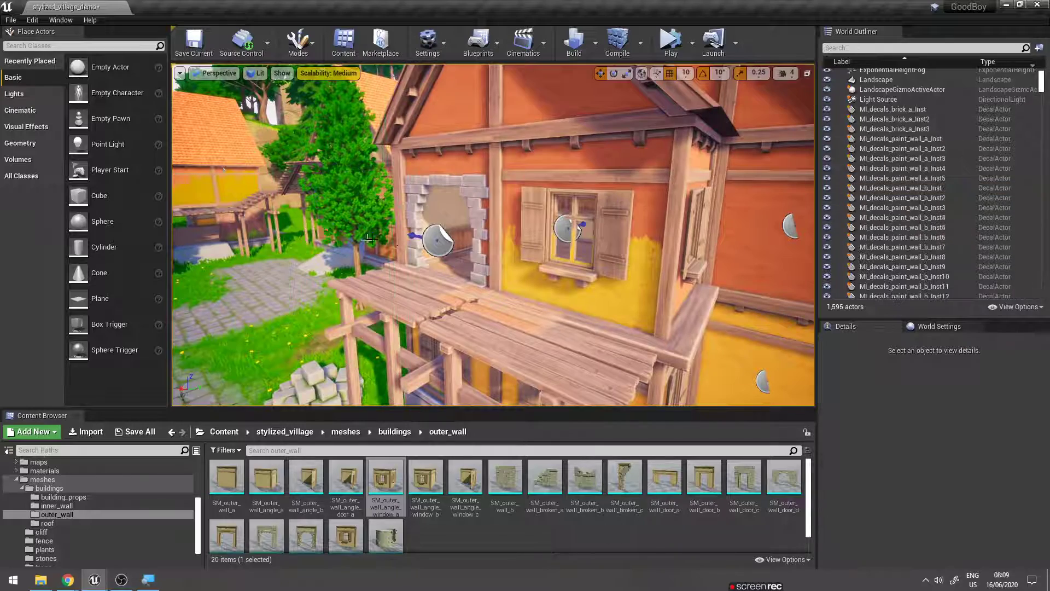
click(438, 239)
key(Delete)
right_drag(438, 239, 467, 260)
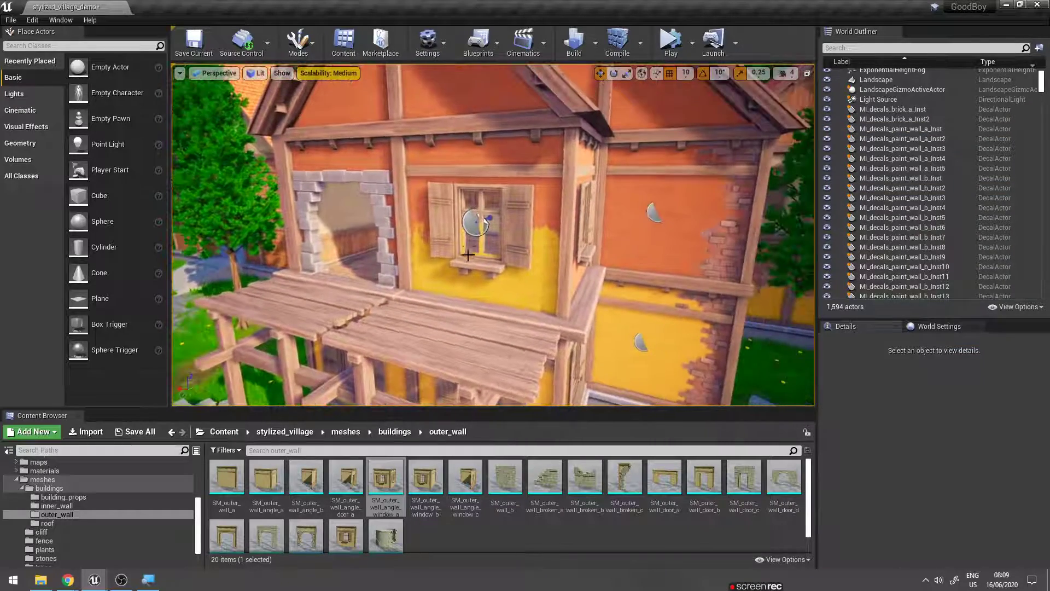
click(382, 481)
scroll(380, 479, down, 1)
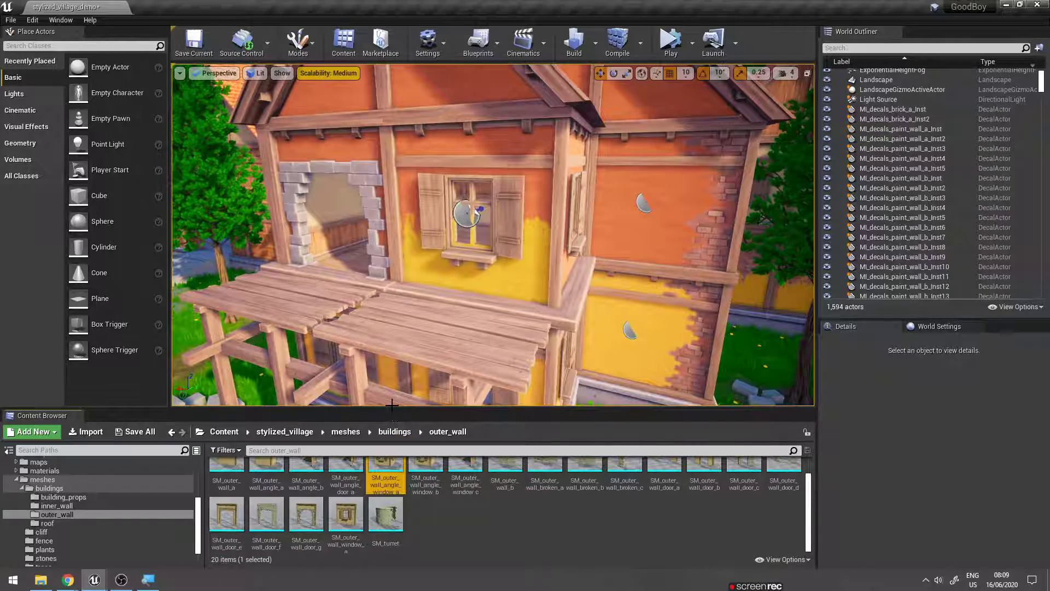
drag(390, 408, 390, 345)
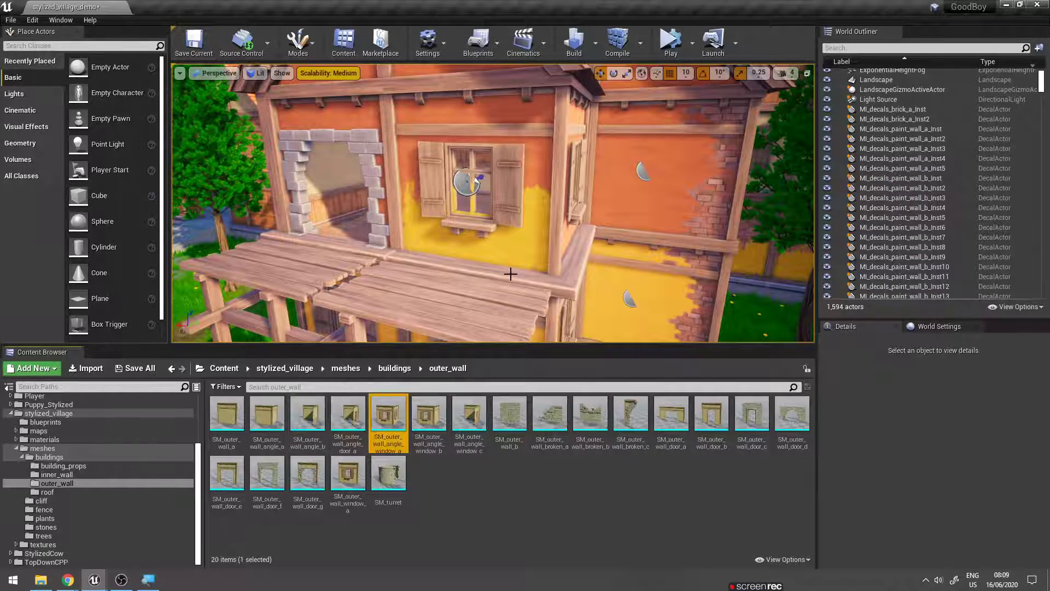
click(483, 241)
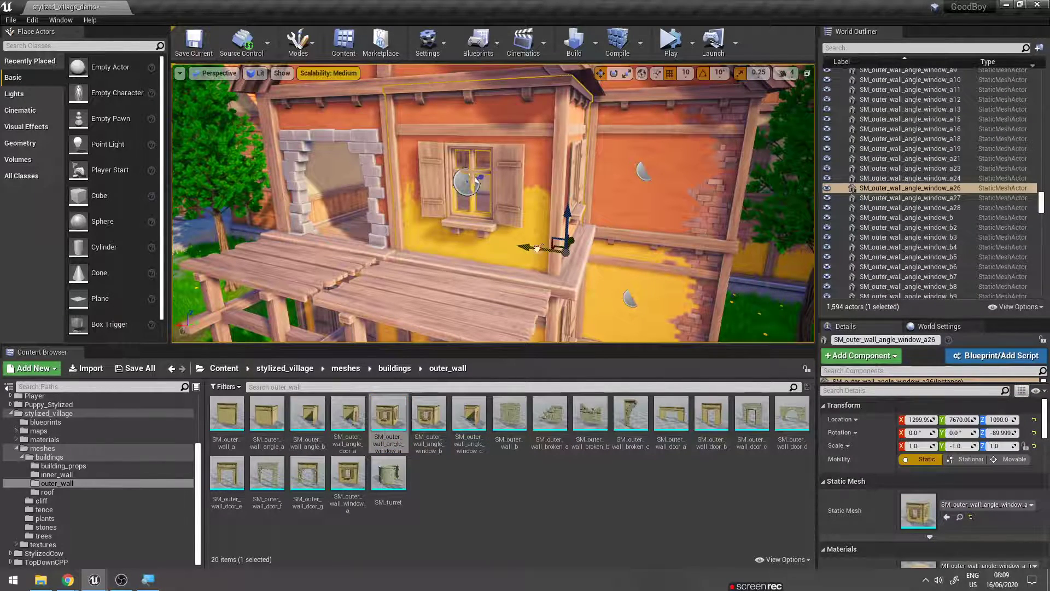
drag(537, 249, 730, 258)
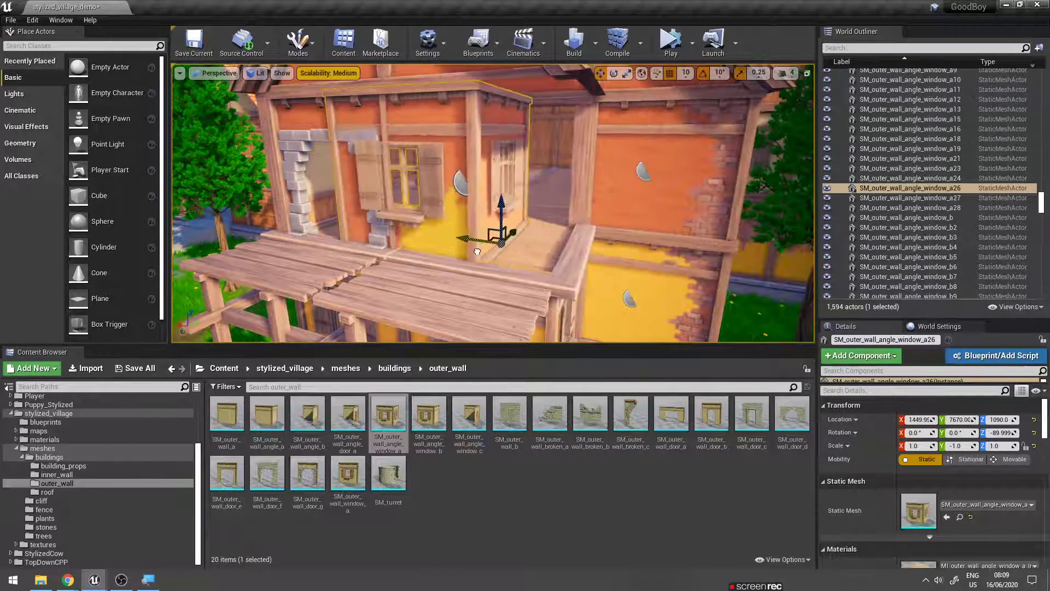
drag(557, 262, 433, 186)
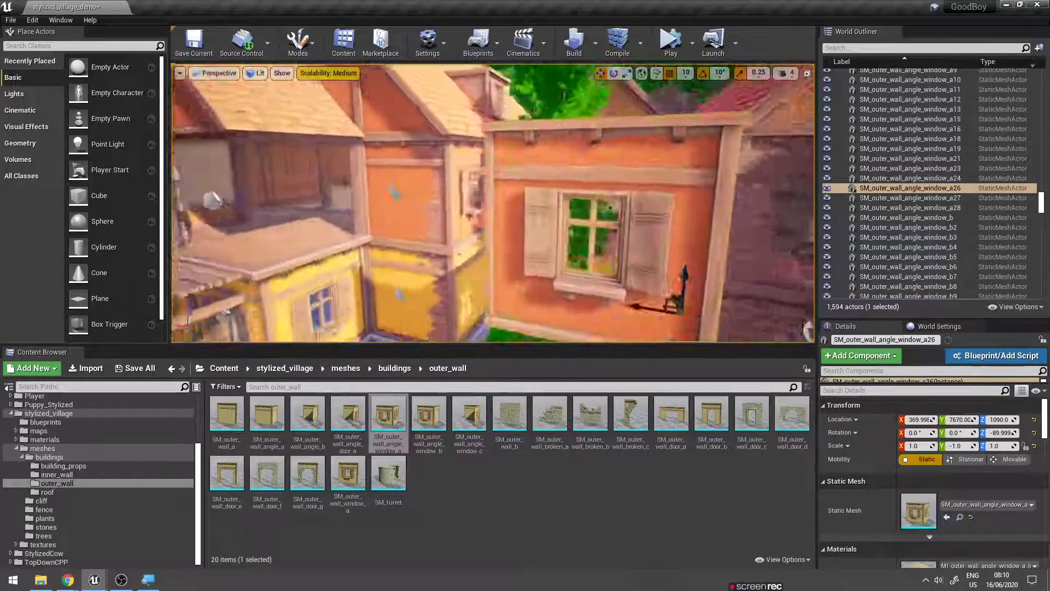
right_drag(492, 219, 547, 219)
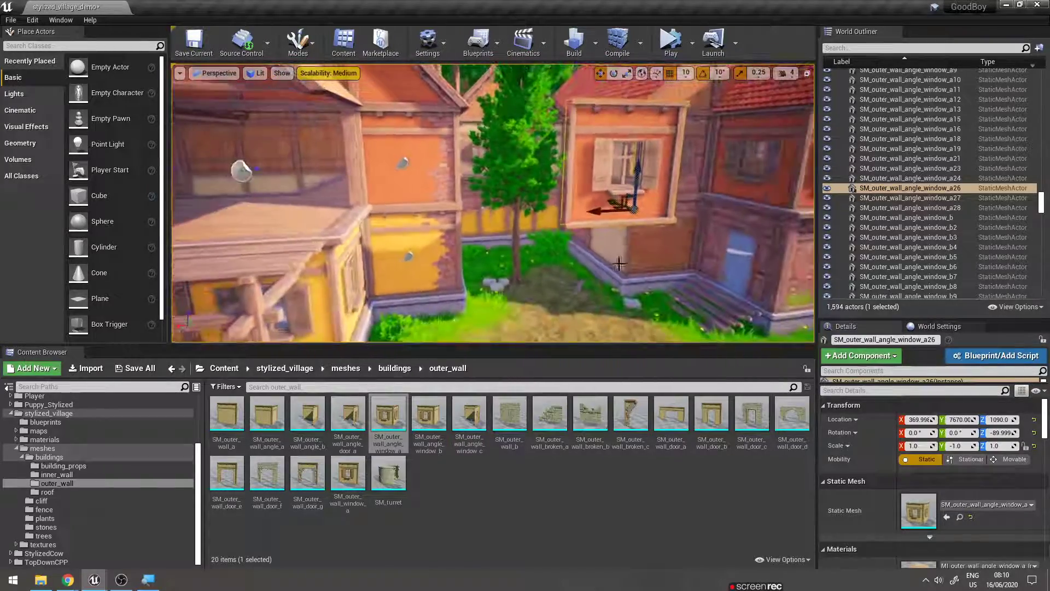
key(ctrl+z)
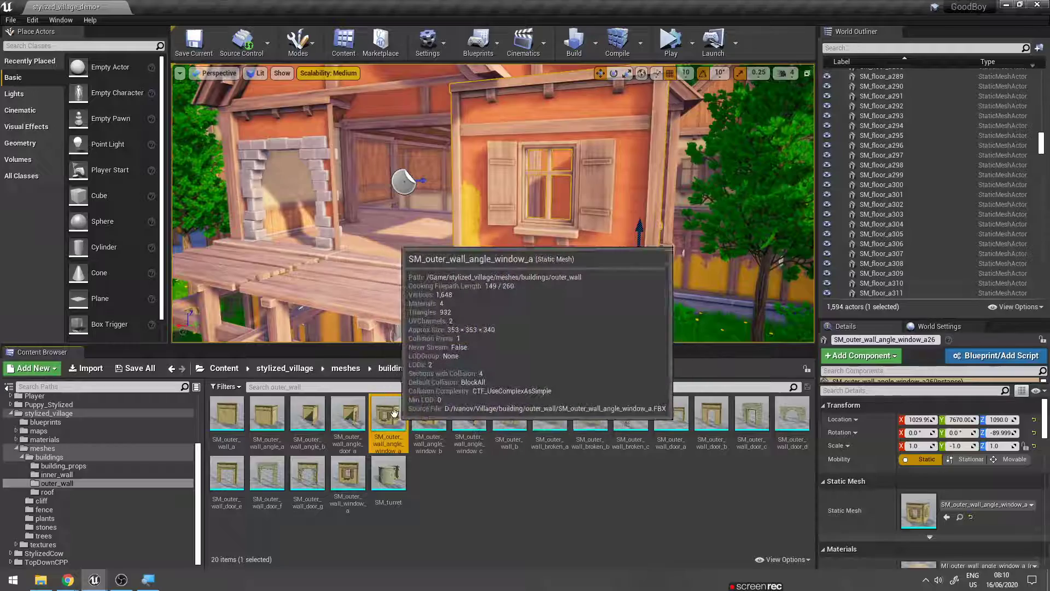
click(401, 420)
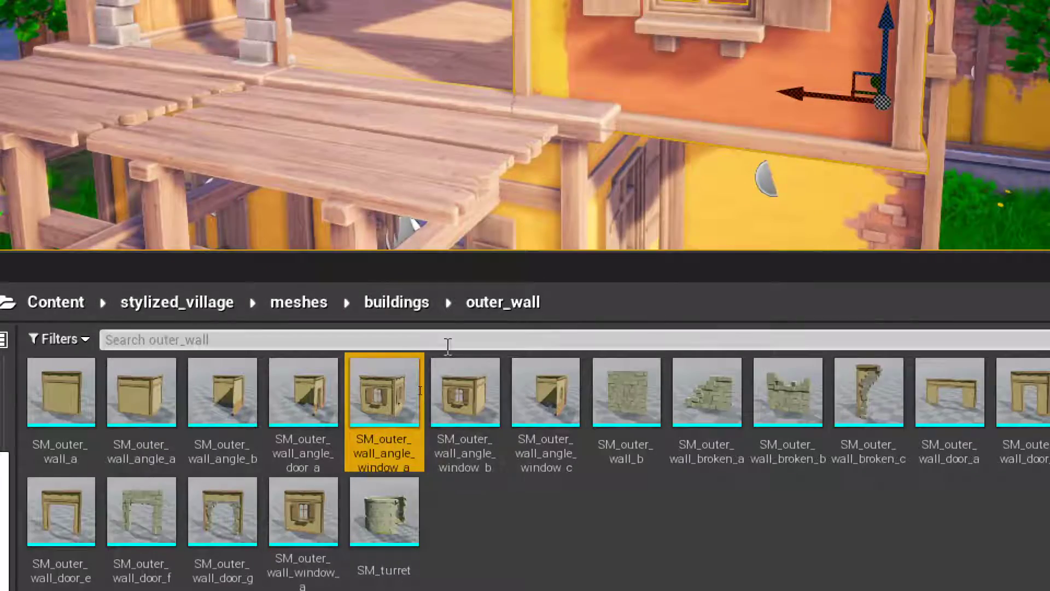
mouse_move(386, 394)
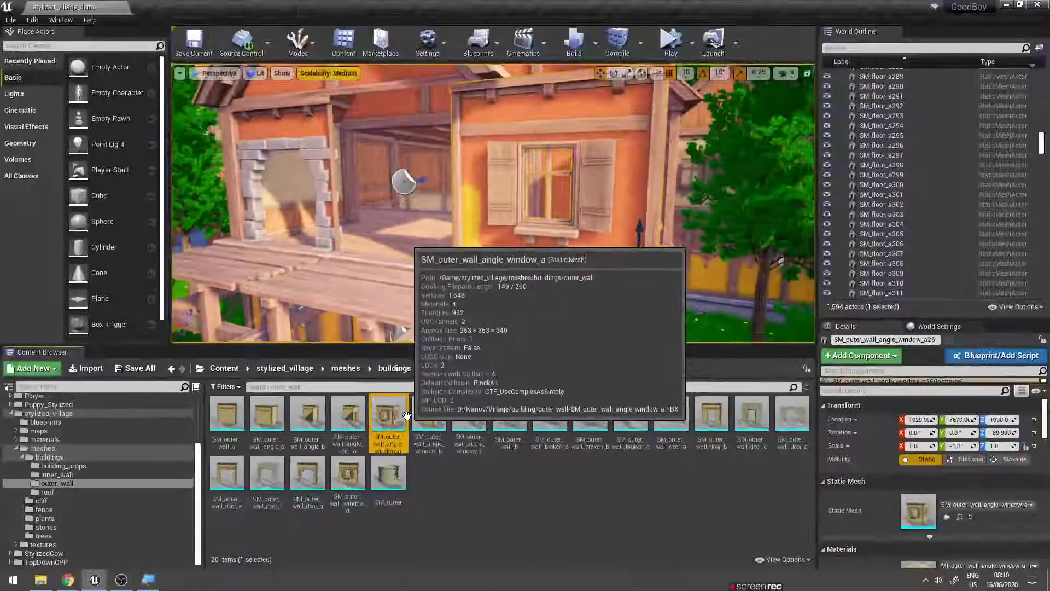
key(ctrl+z)
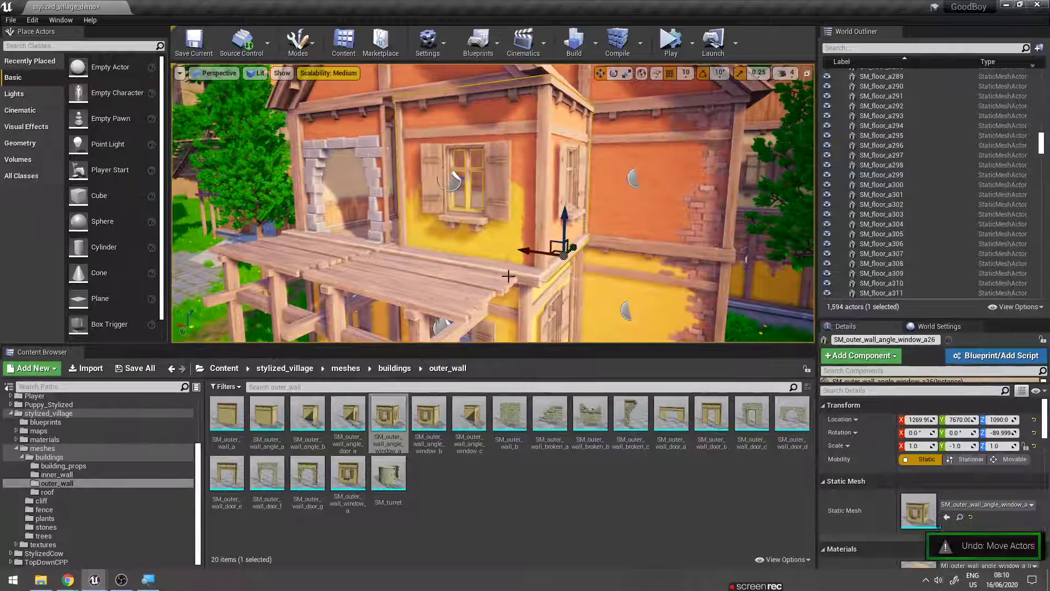
click(380, 418)
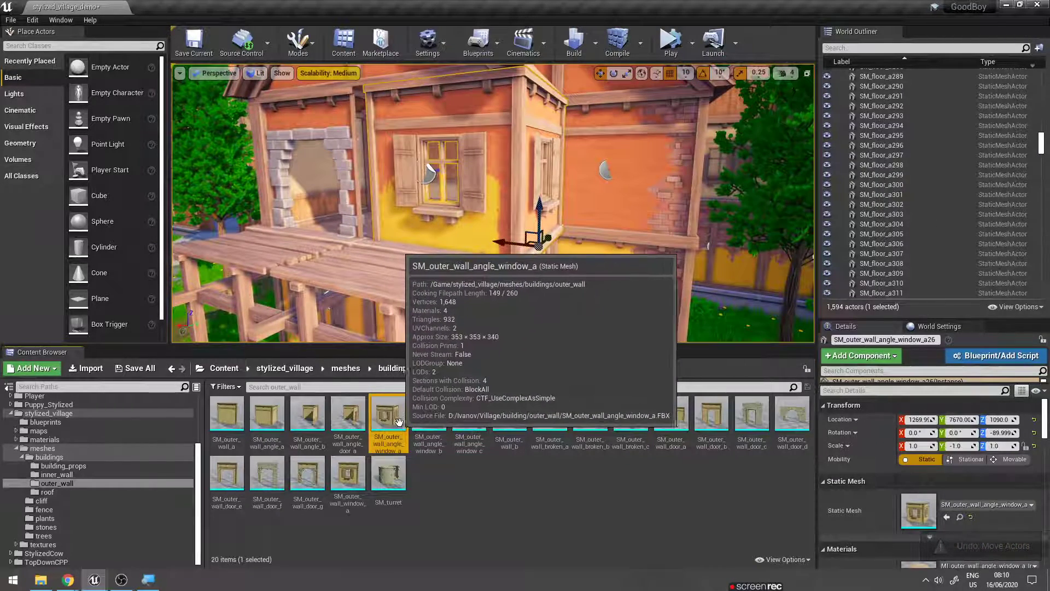
double_click(392, 421)
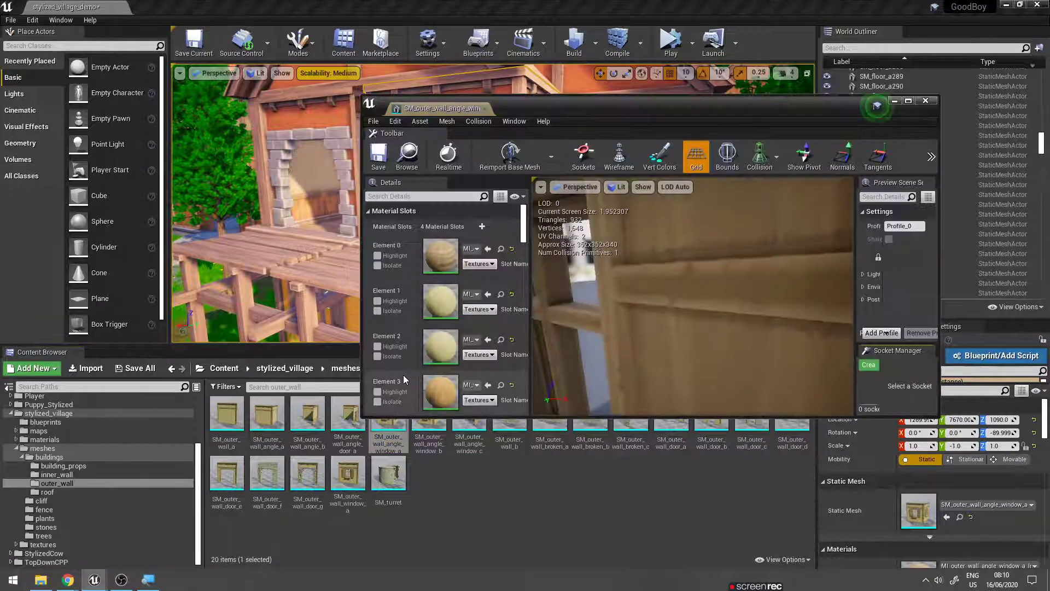
drag(444, 109, 180, 7)
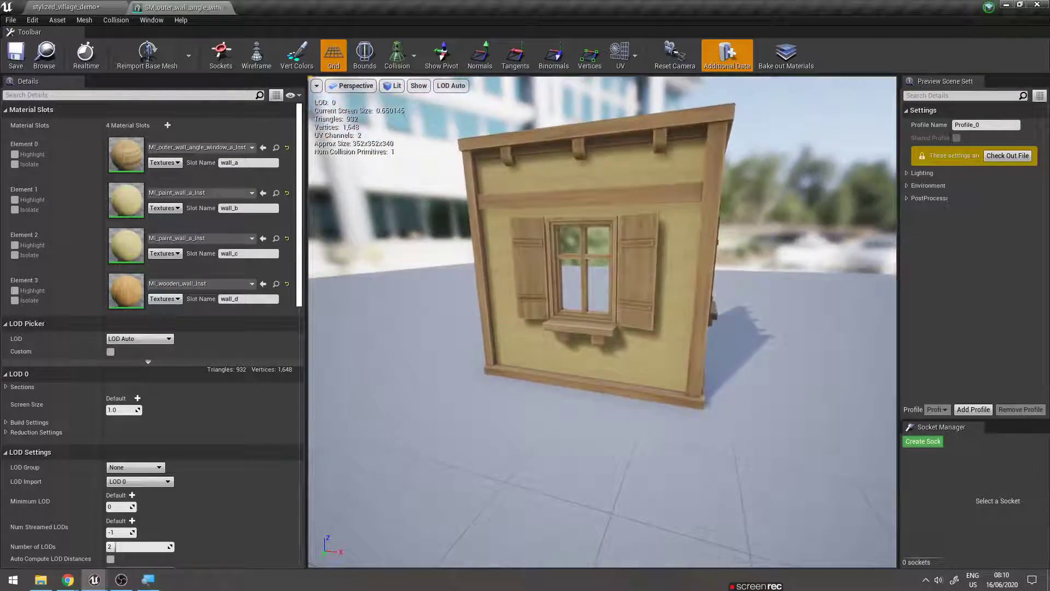
drag(602, 328, 492, 329)
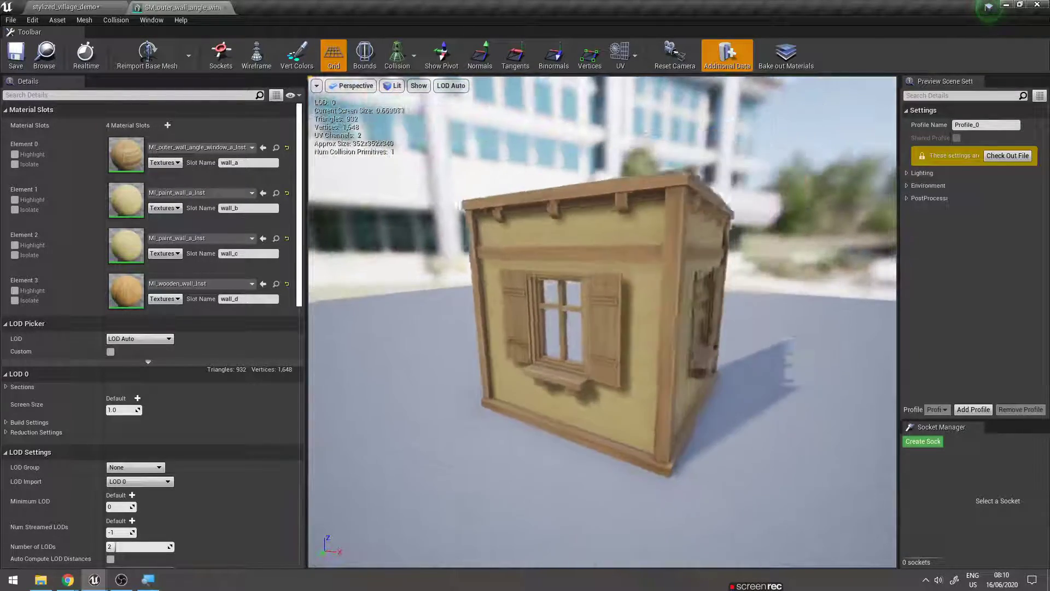
drag(602, 328, 519, 328)
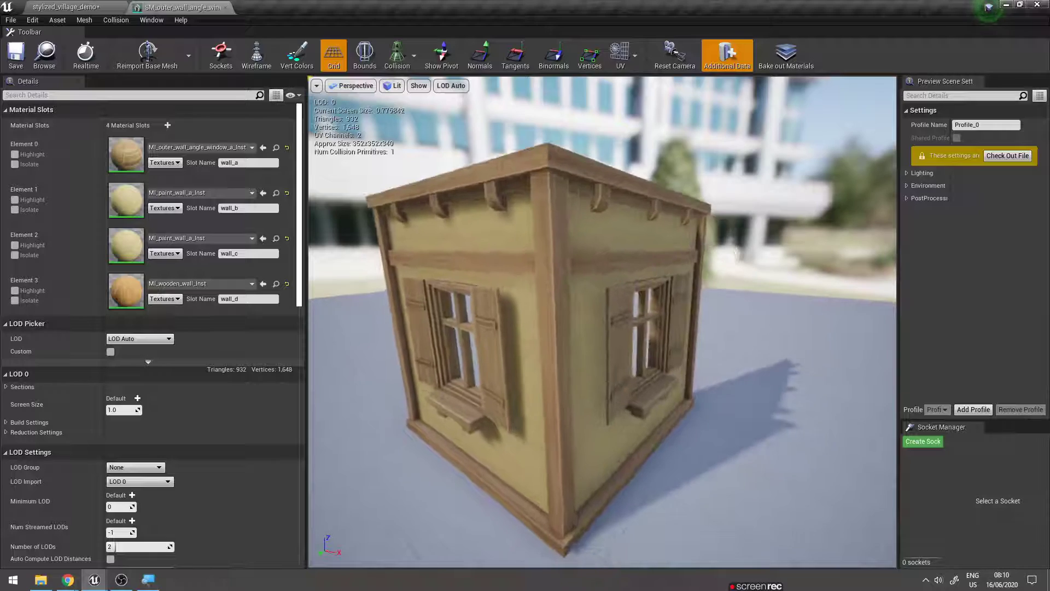
drag(601, 328, 492, 328)
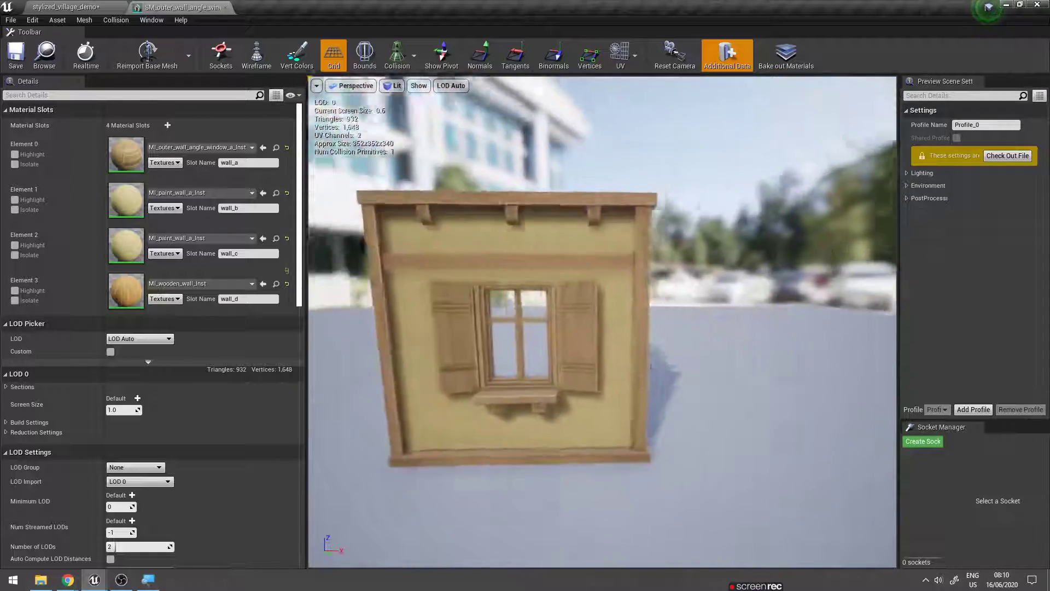
drag(602, 328, 492, 328)
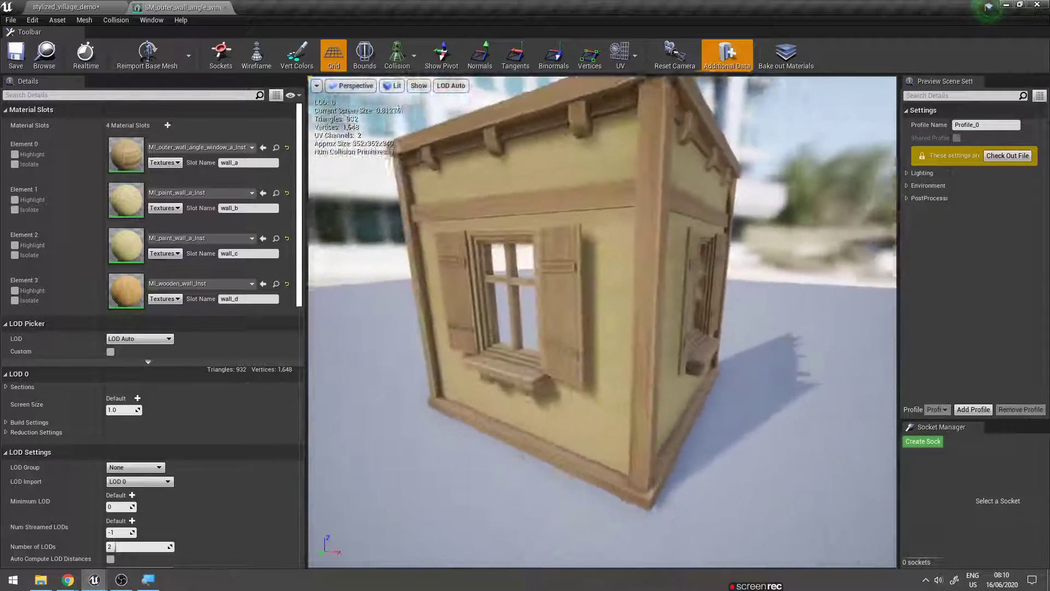
drag(601, 328, 492, 328)
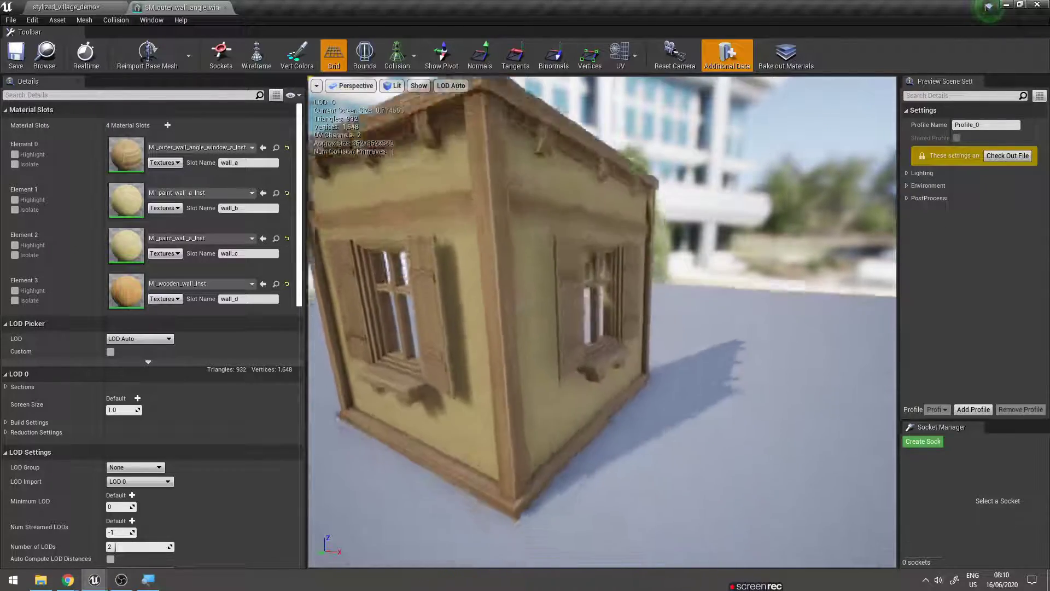
drag(602, 328, 493, 328)
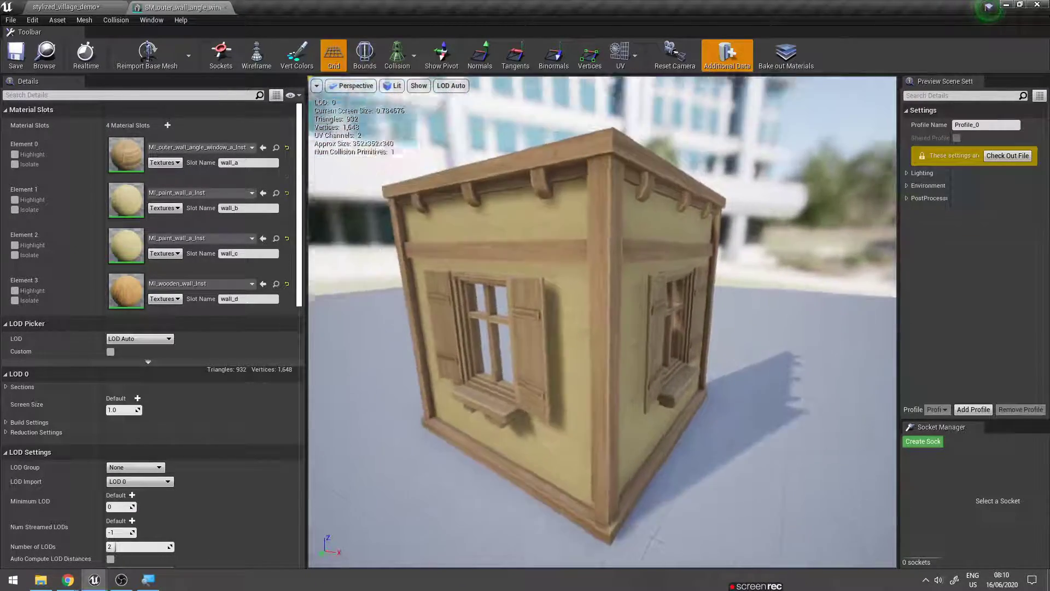
drag(602, 328, 493, 328)
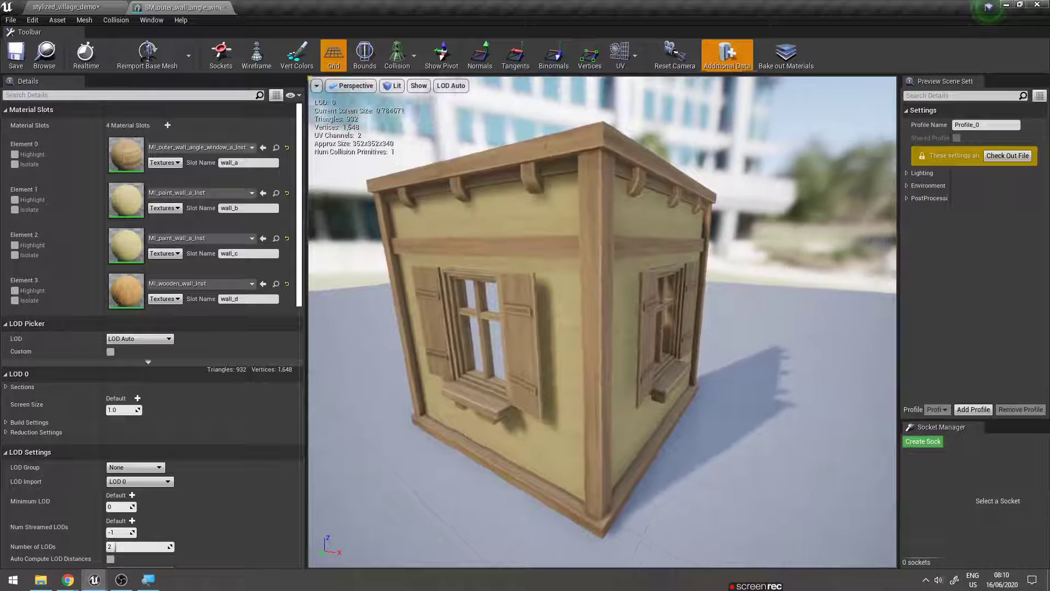
drag(601, 328, 514, 316)
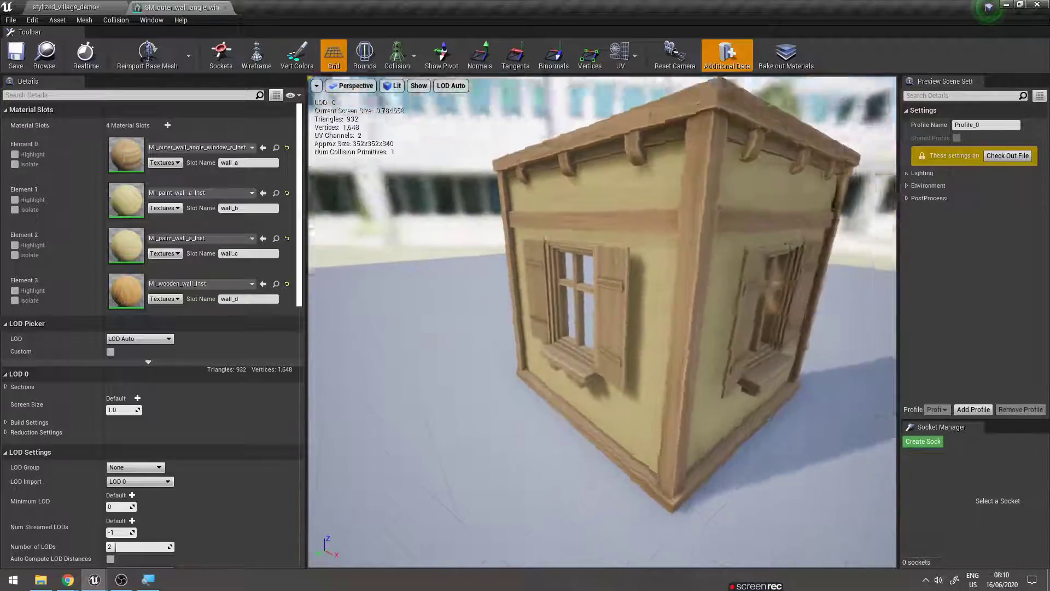
drag(532, 316, 532, 274)
click(229, 7)
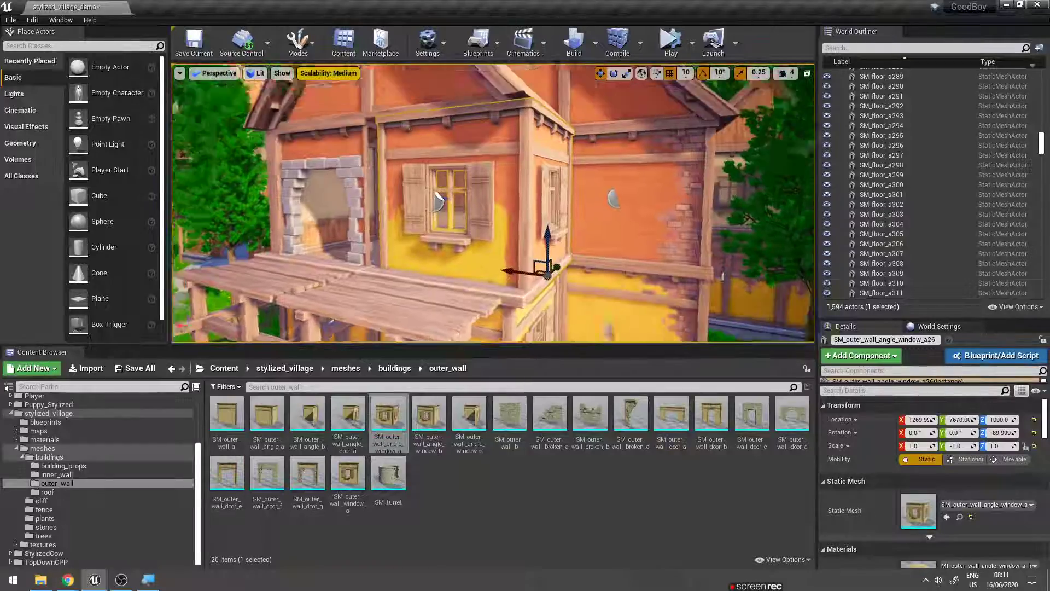
- Move close to the house wall and browse the building_props, inner_wall and outer_wall meshes
drag(492, 219, 492, 202)
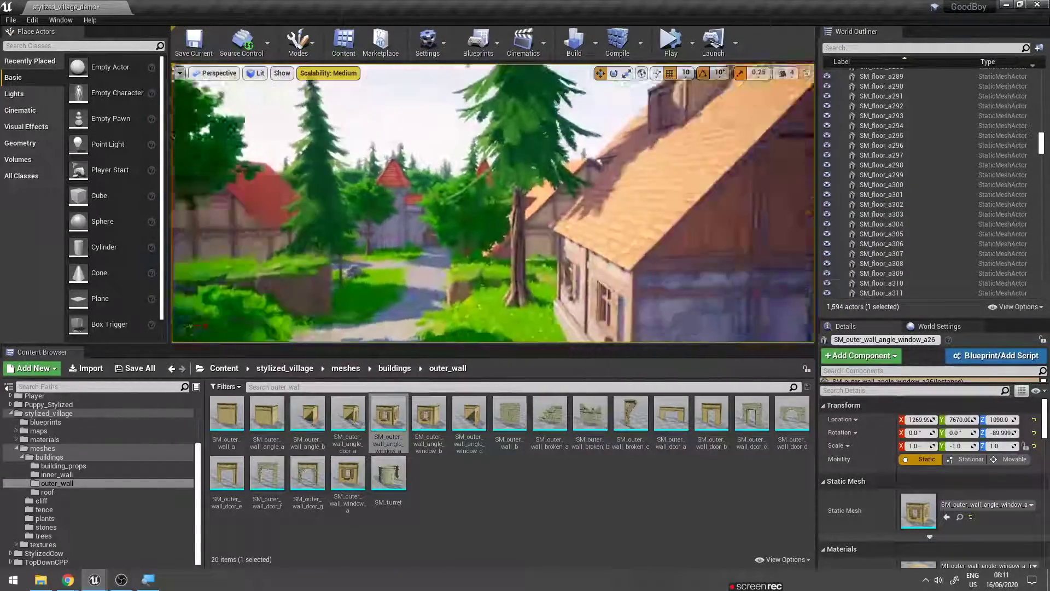
mouse_move(409, 182)
mouse_down()
mouse_move(493, 212)
mouse_move(493, 186)
mouse_move(470, 208)
mouse_up()
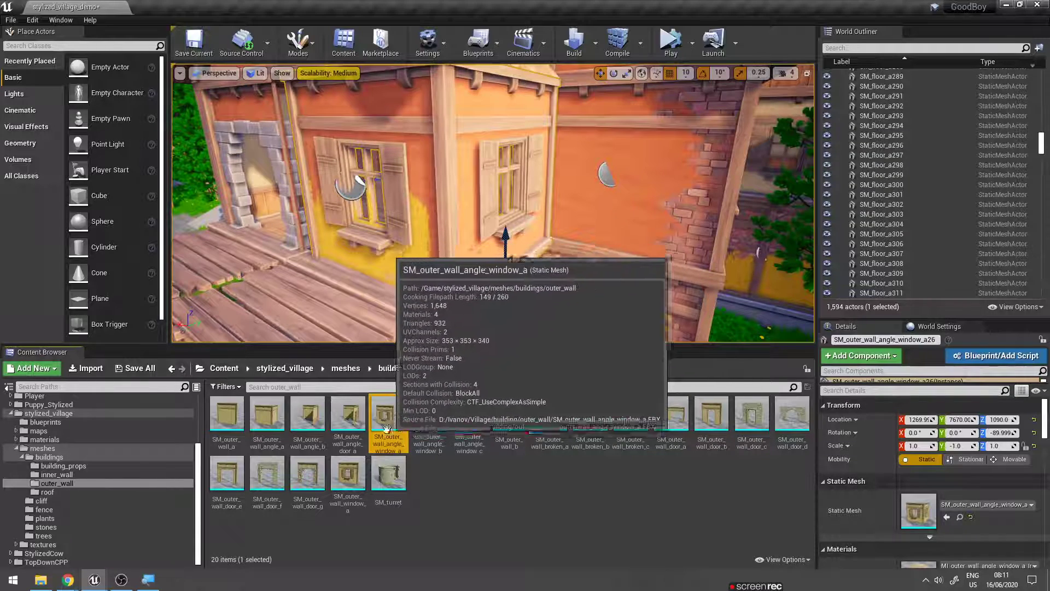
click(28, 458)
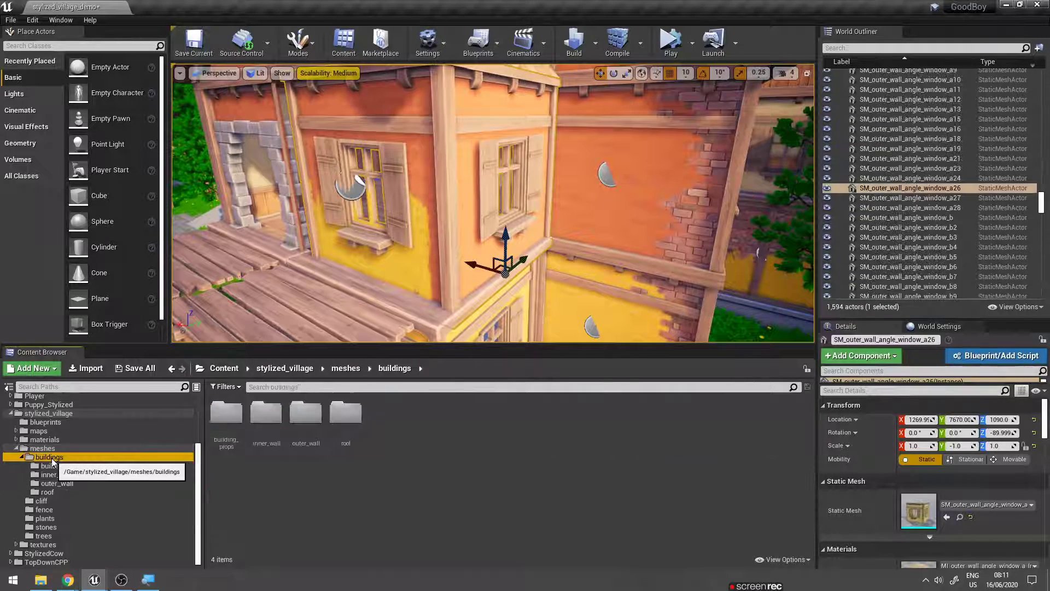
click(346, 416)
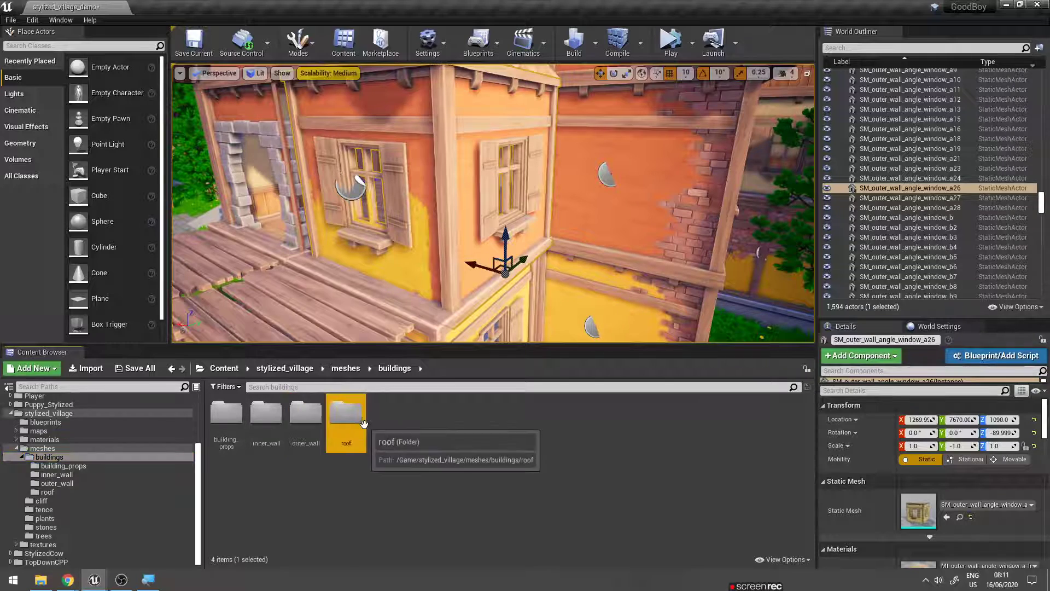
double_click(226, 415)
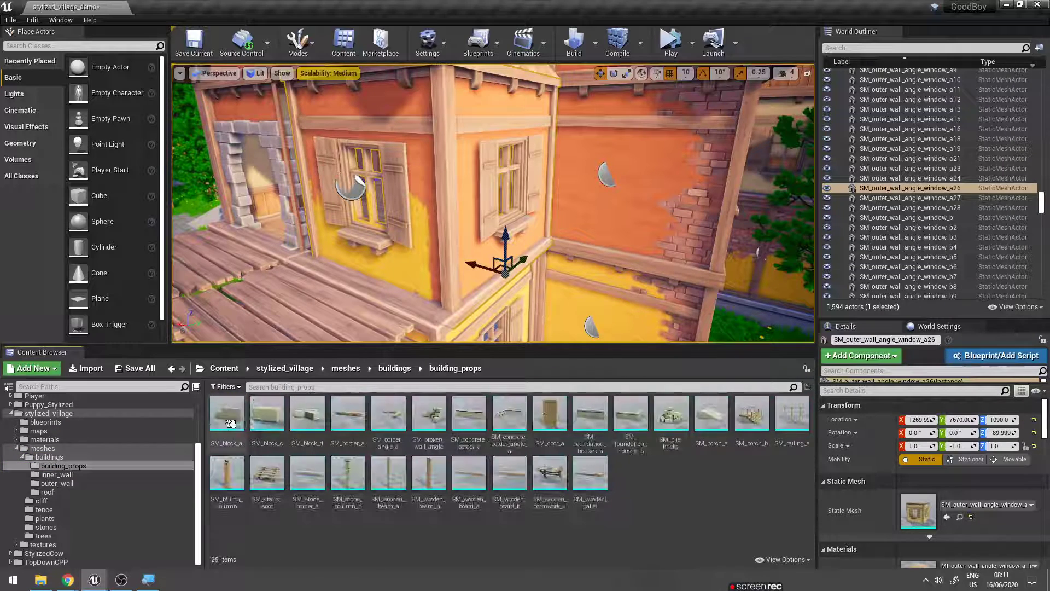
click(541, 417)
click(57, 474)
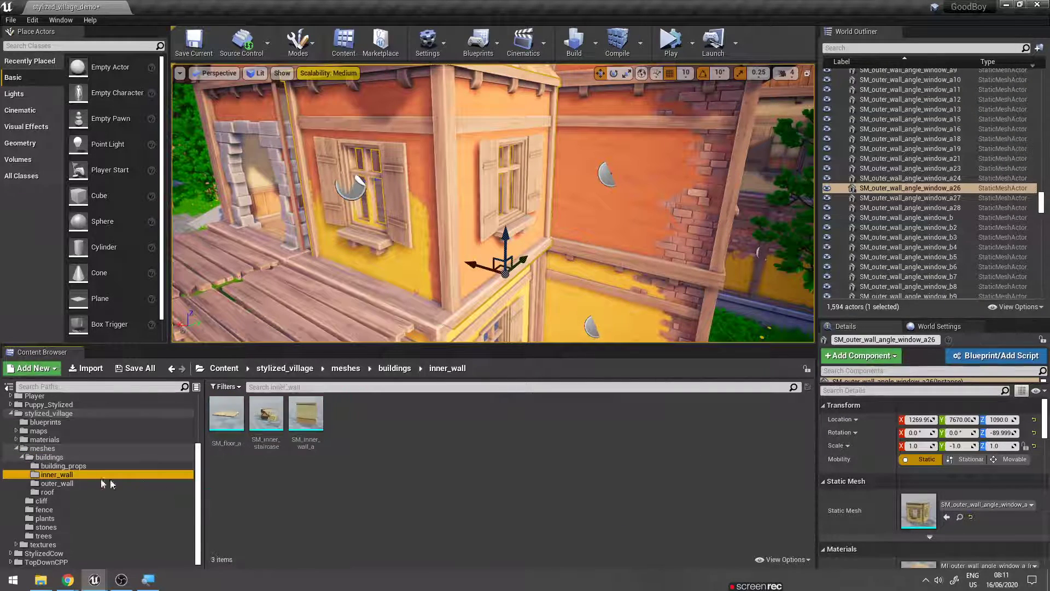
click(58, 484)
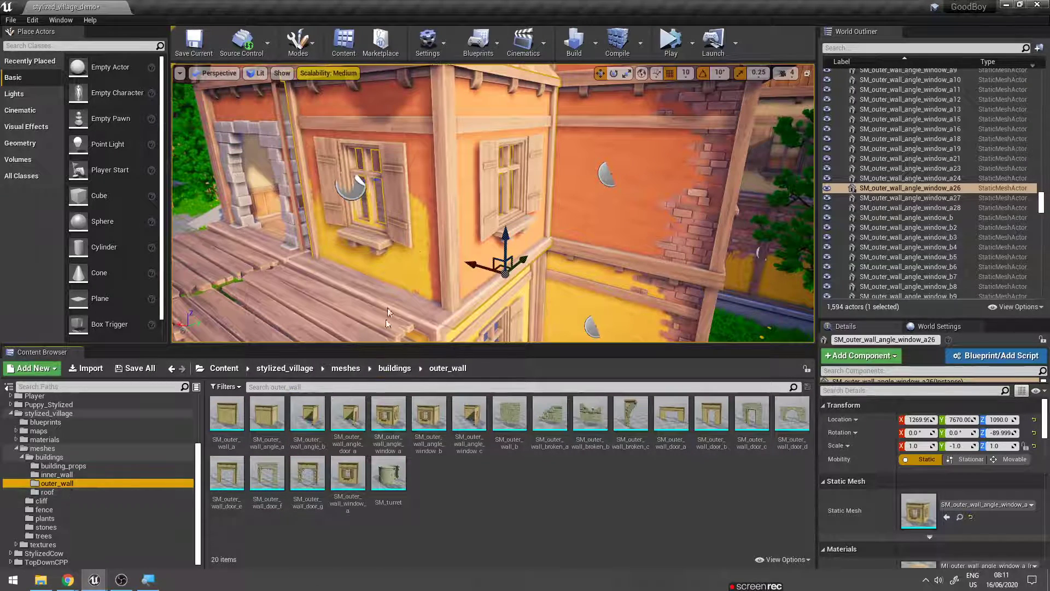
- View the house roof and inspect the roof meshes SM_roof_top_a, SM_roof_a and SM_roof_b
right_drag(387, 312, 388, 295)
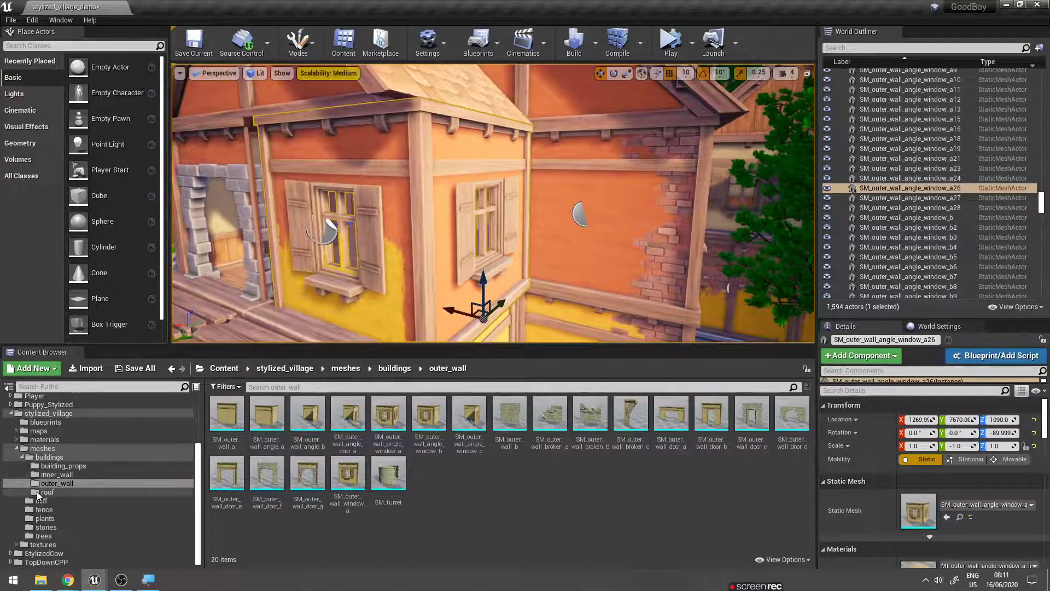
click(39, 493)
click(408, 413)
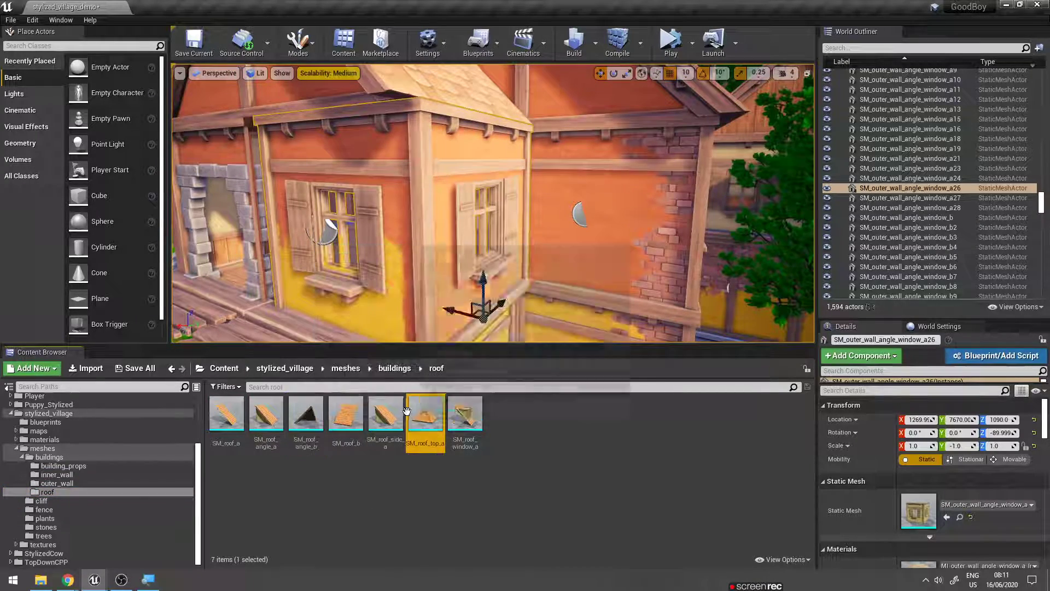
right_drag(375, 321, 408, 207)
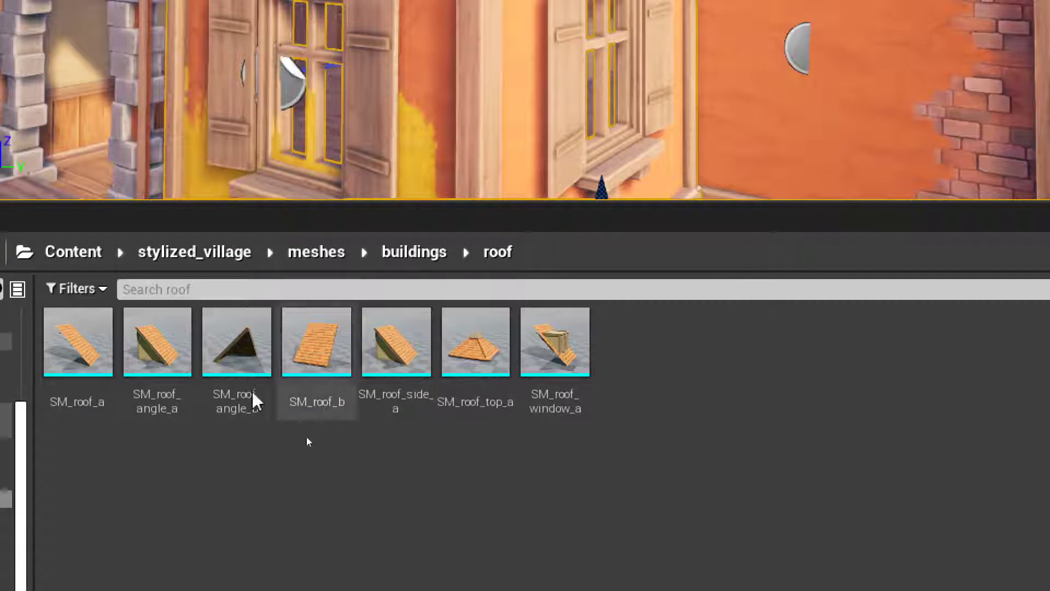
click(71, 340)
shift+click(569, 347)
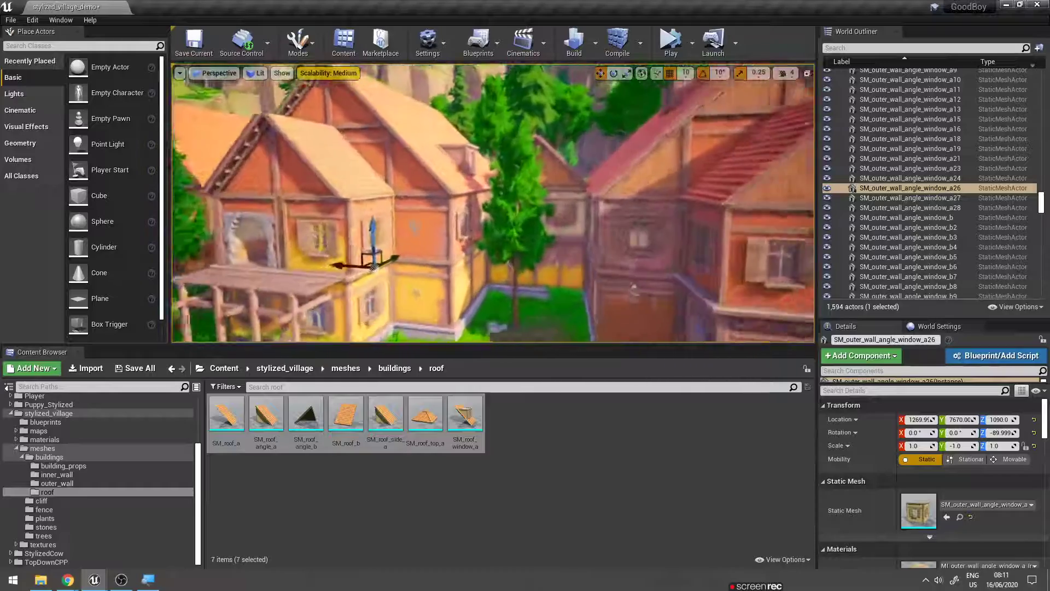
click(345, 415)
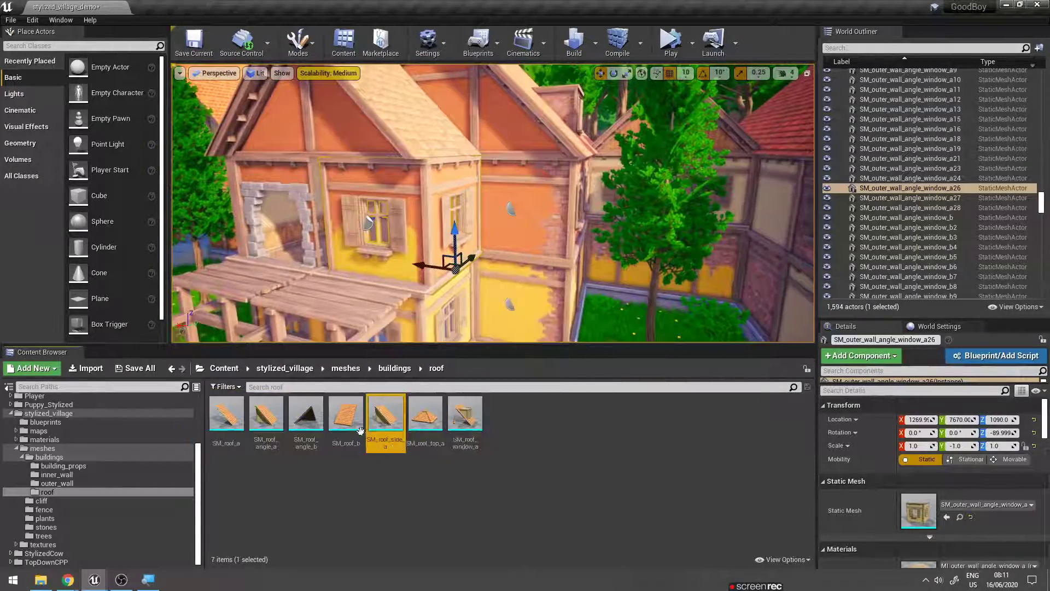
click(227, 416)
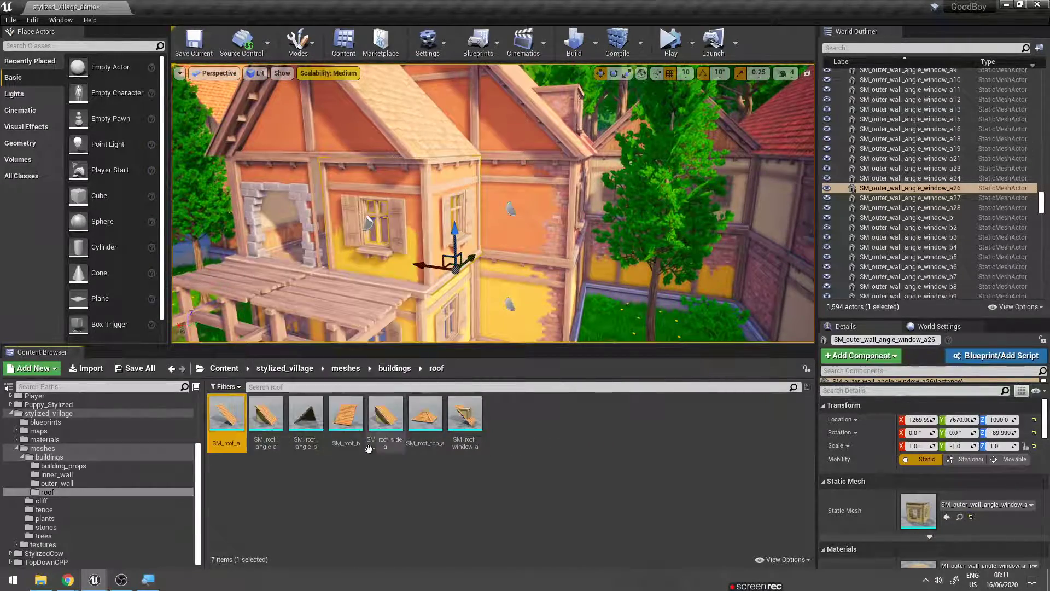
- Flip back through the wall and roof folders, then open stylized_village/blueprints containing BP_fence_spline_a
click(58, 483)
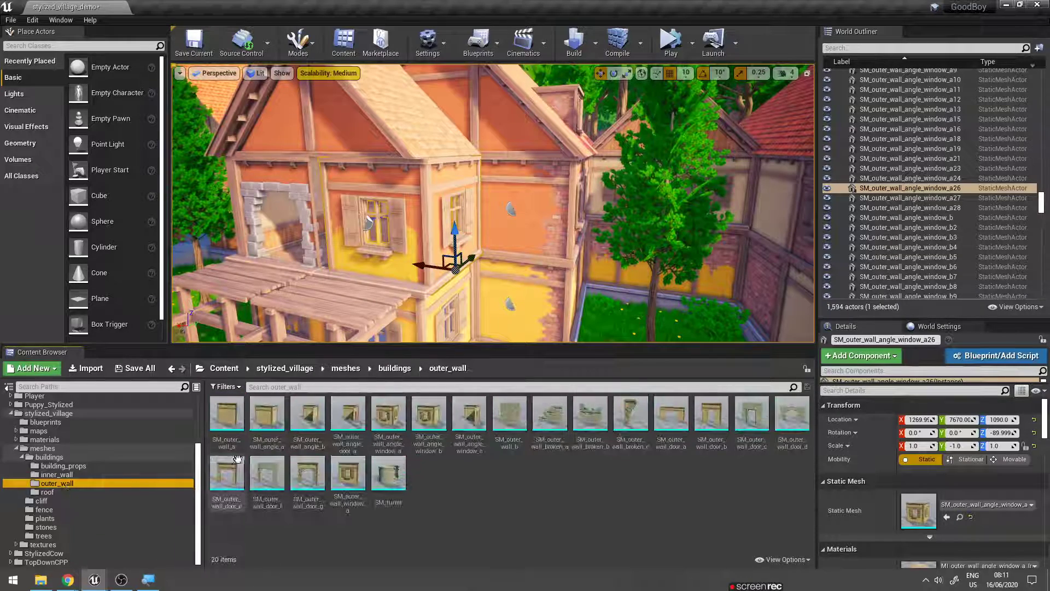
click(67, 473)
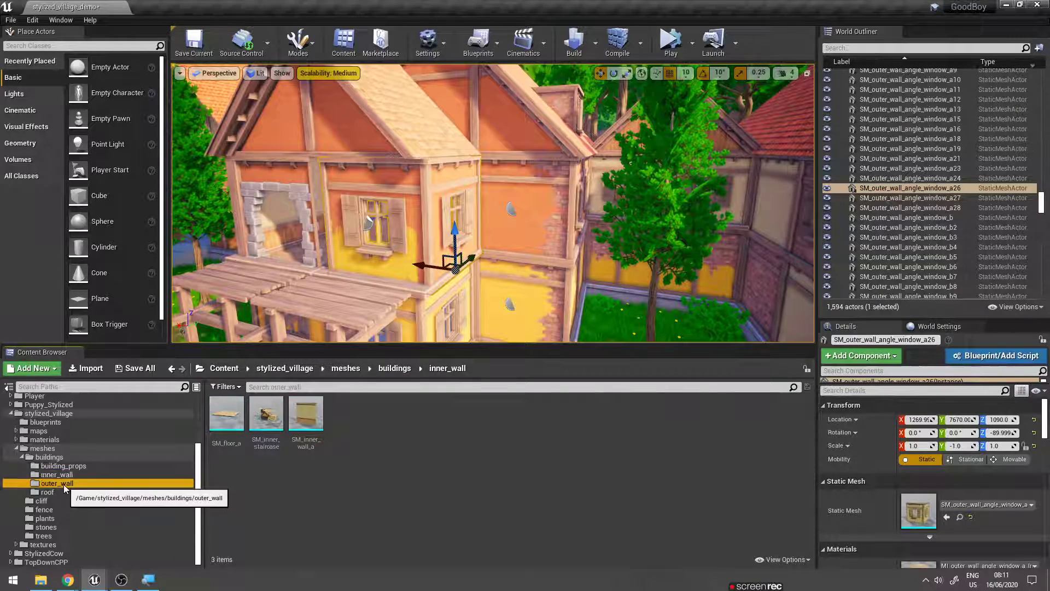
click(63, 483)
click(59, 491)
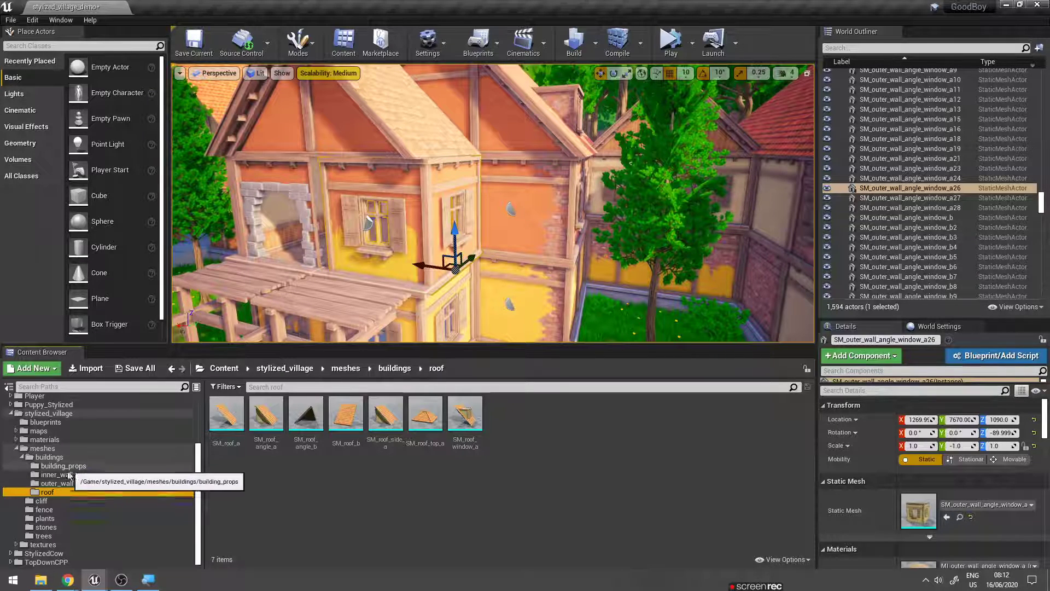
click(44, 448)
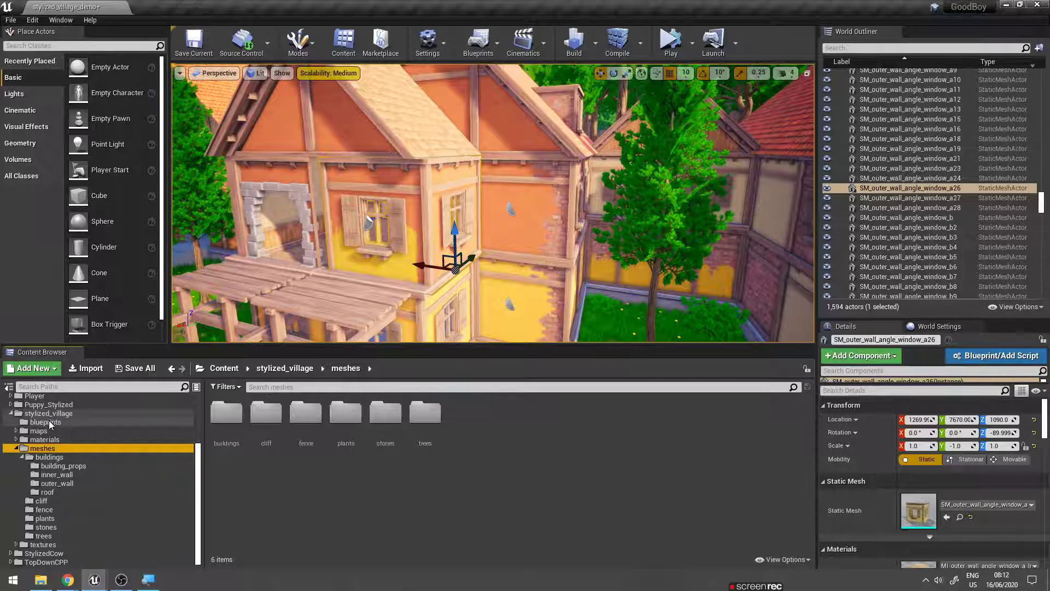
click(48, 422)
click(239, 419)
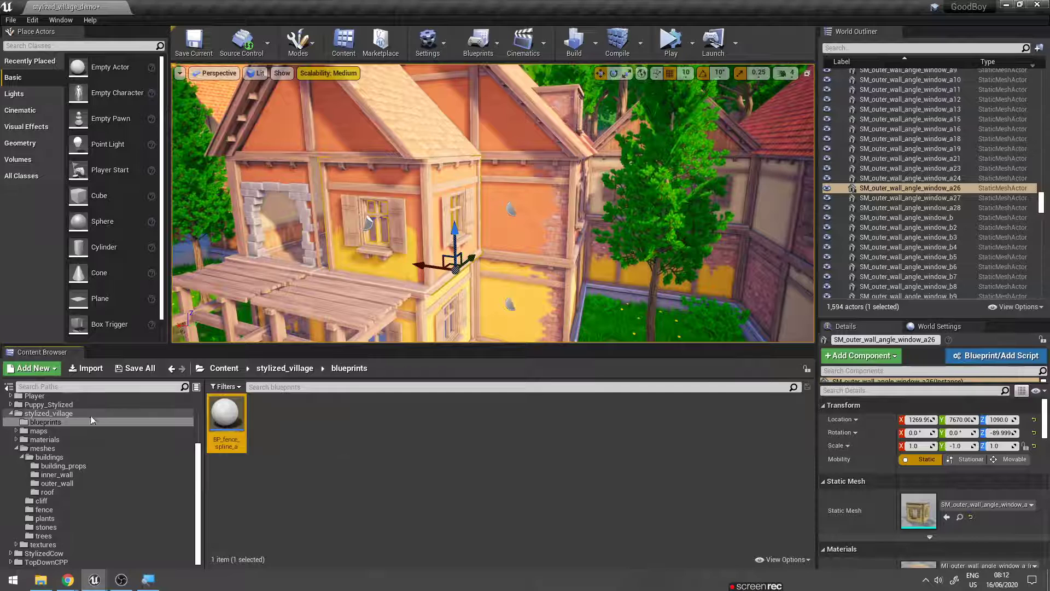
click(297, 370)
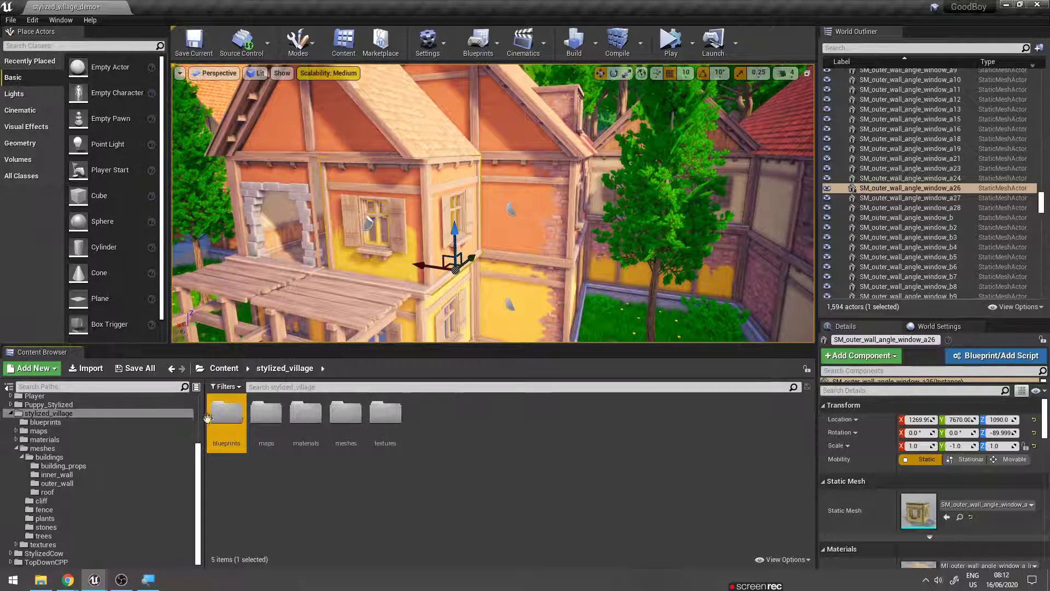
double_click(238, 416)
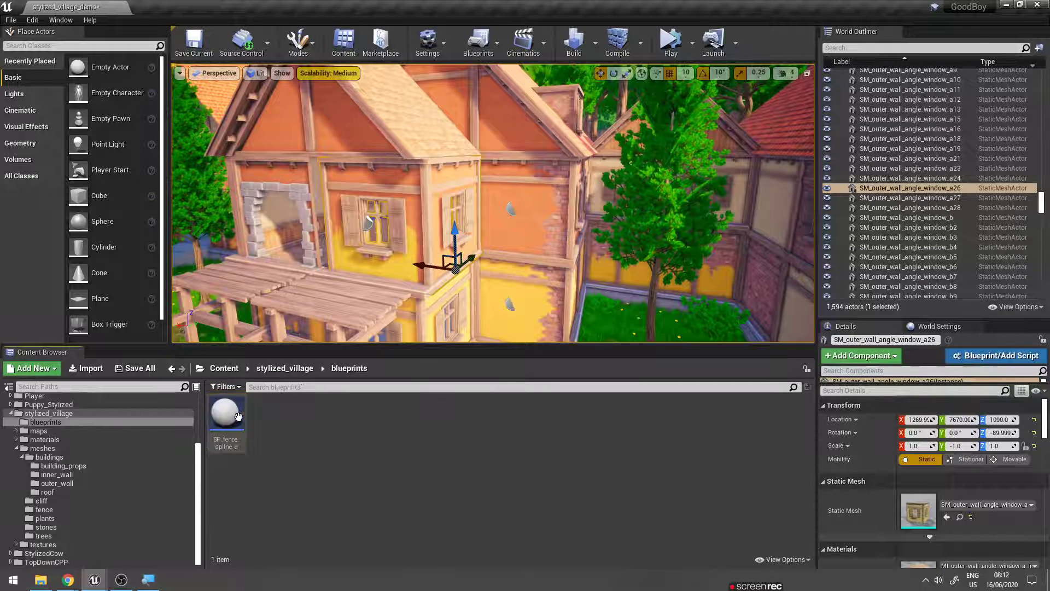
- Create an Actor Blueprint Class named BP_LittleHouse, open it, and dock its editor tab
right_click(301, 439)
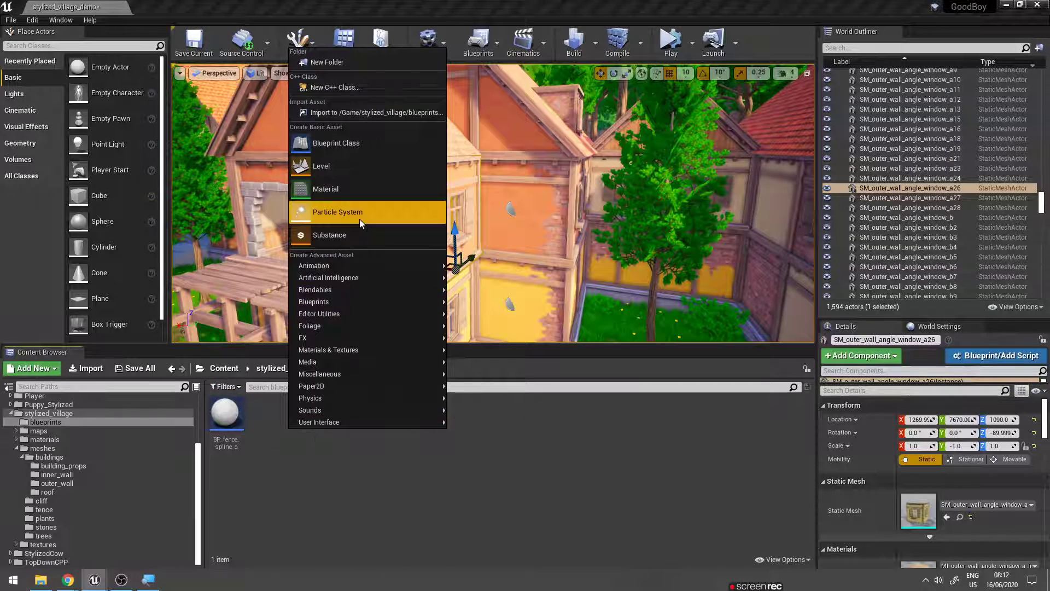
click(350, 145)
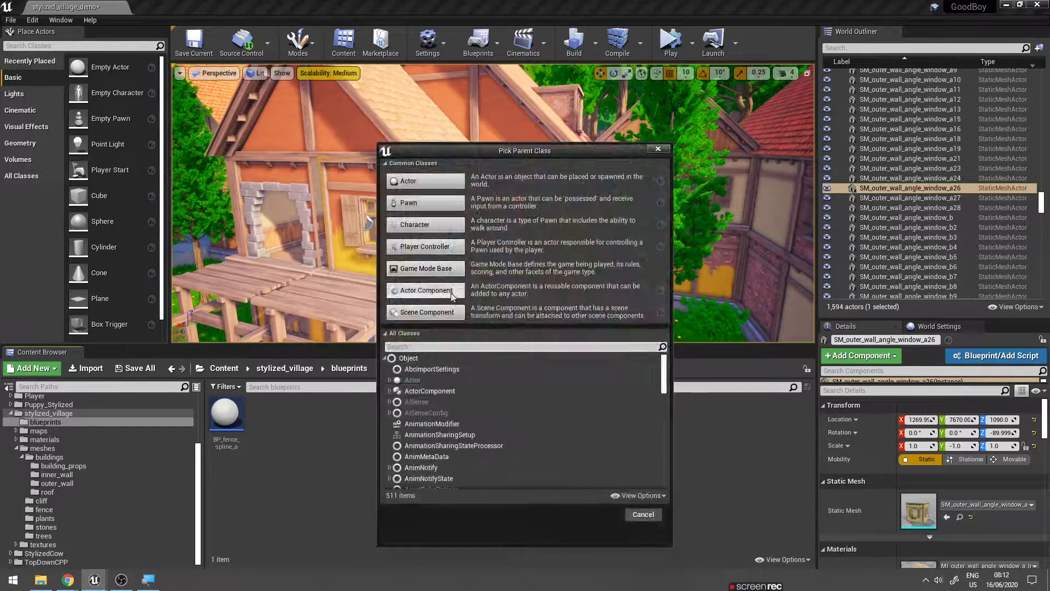
drag(492, 147, 481, 138)
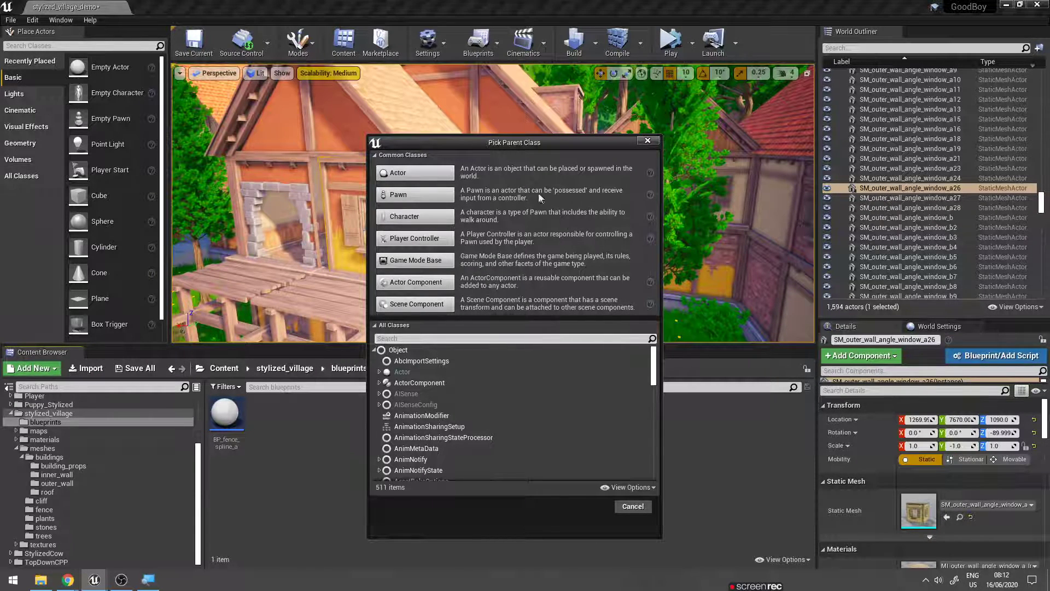
click(399, 173)
text(BP_LittleHouse)
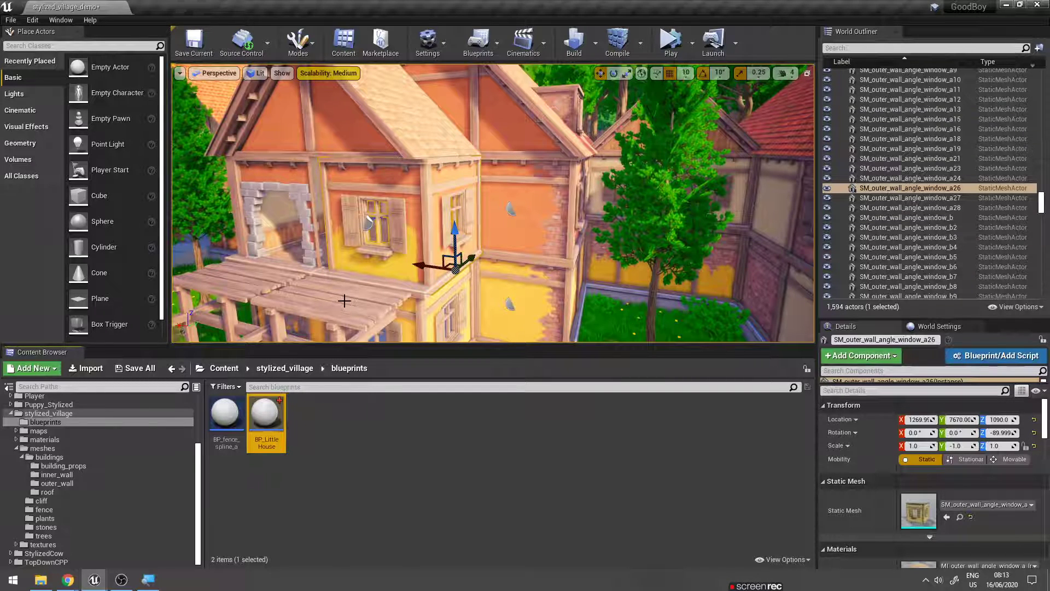
double_click(274, 422)
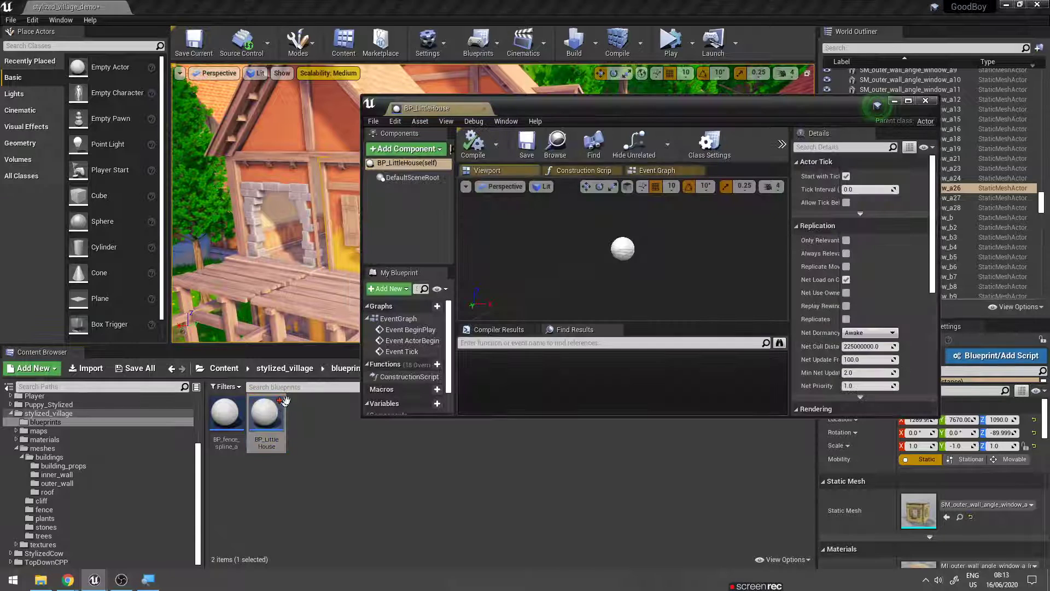
drag(427, 109, 181, 7)
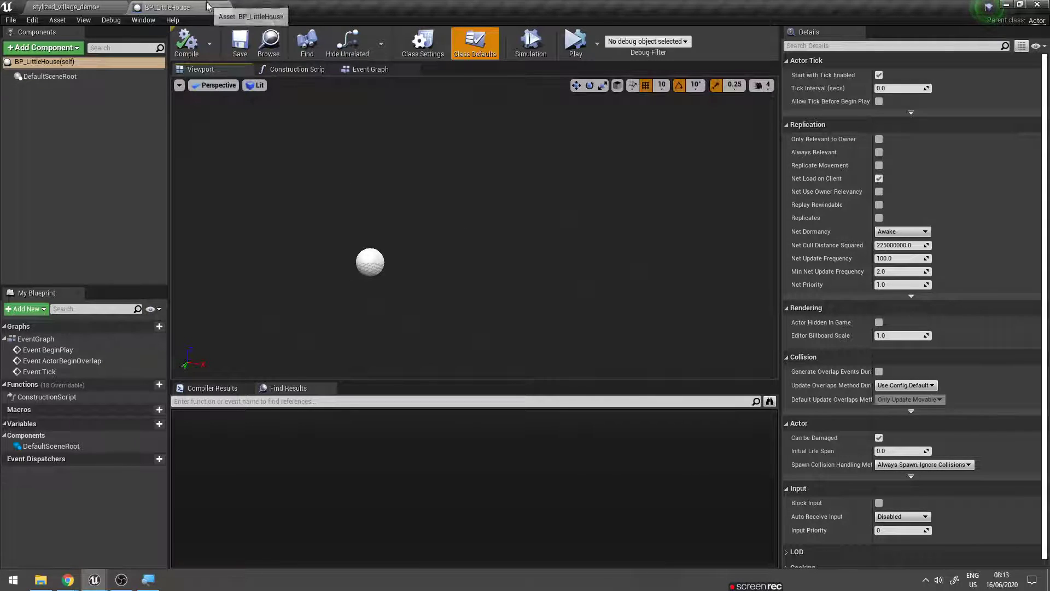
- Float and enlarge the BP_LittleHouse editor, then inspect its DefaultSceneRoot and class defaults
drag(167, 7, 363, 92)
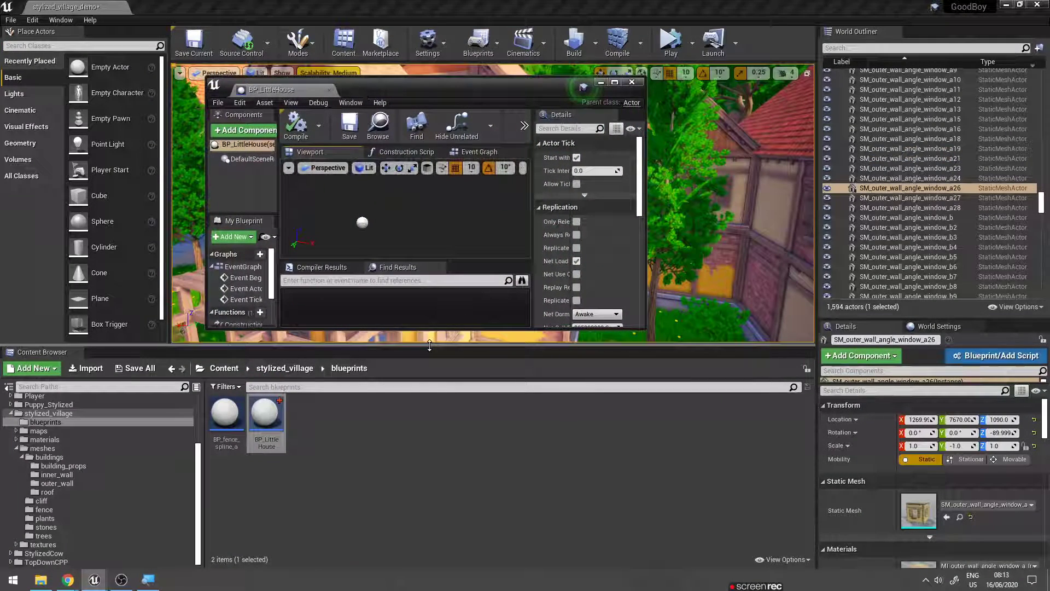
drag(423, 328, 422, 455)
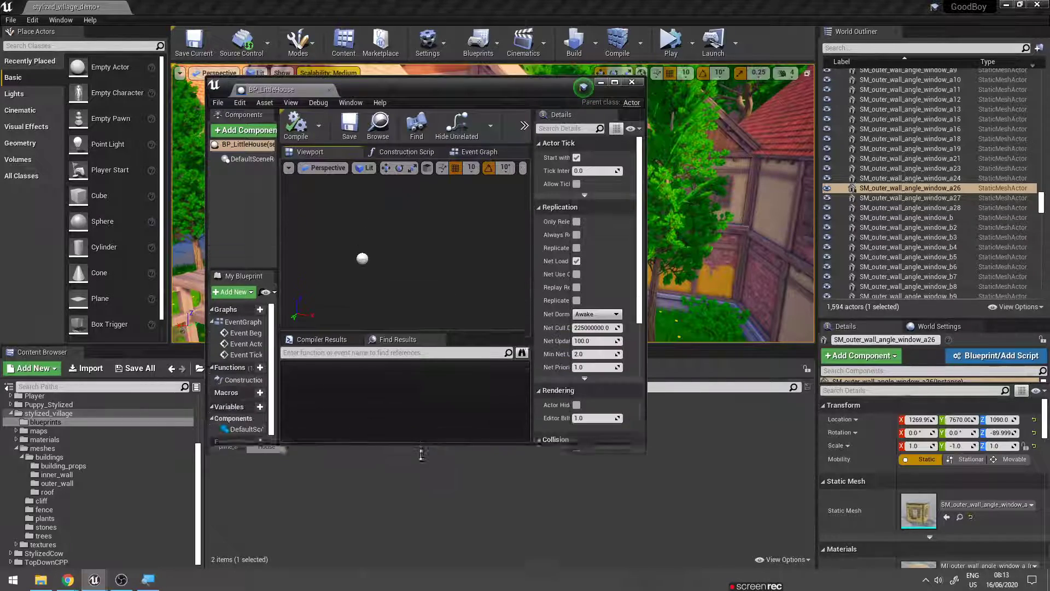
drag(649, 455, 830, 519)
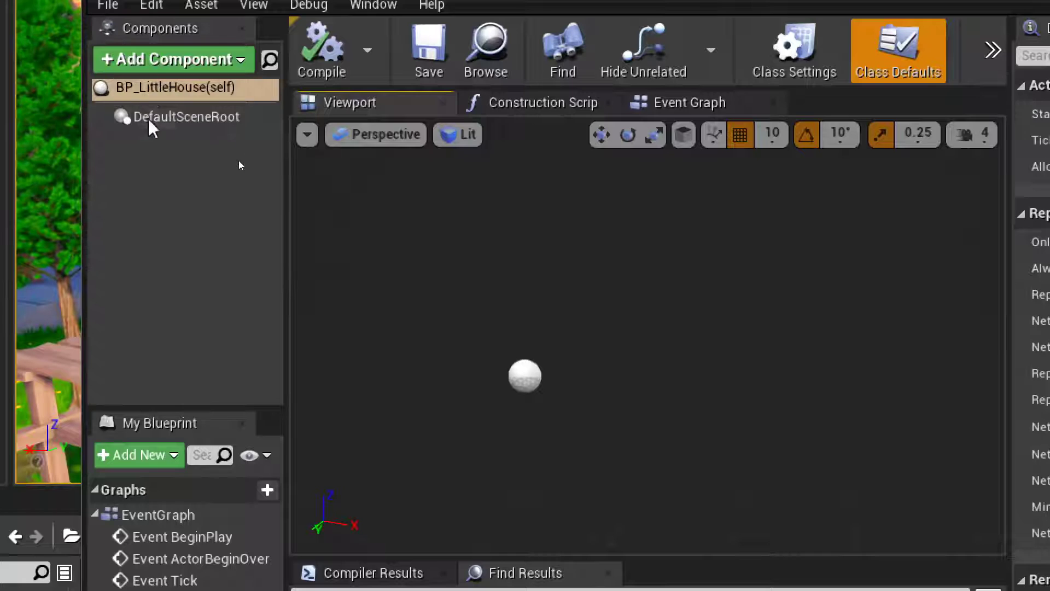
click(173, 118)
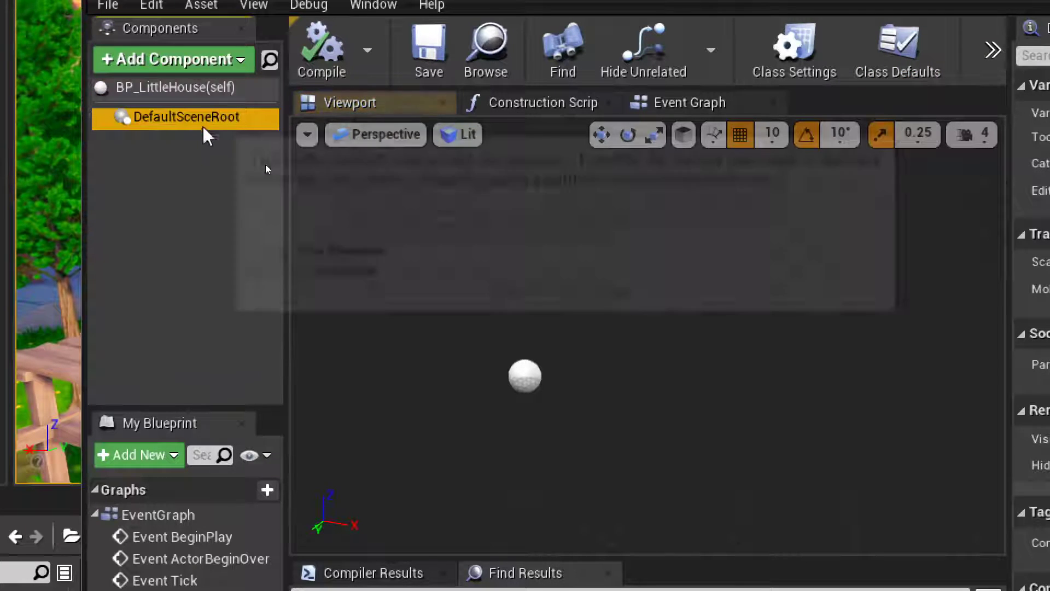
click(136, 87)
click(186, 118)
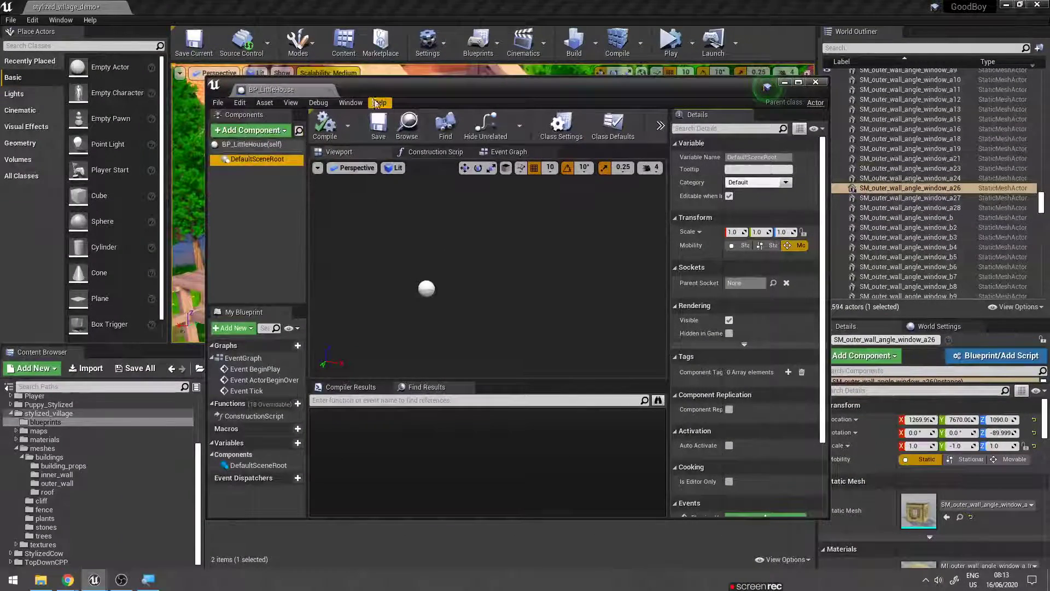
- Open the outer_wall folder and dock BP_LittleHouse as a tab beside the level
drag(336, 87, 361, 90)
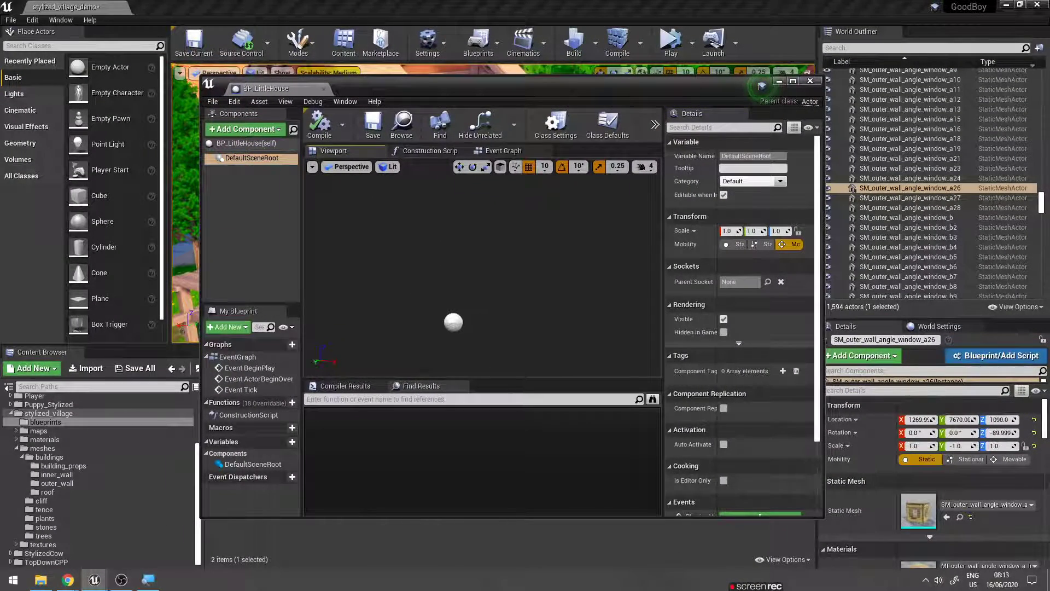
middle_drag(453, 322, 479, 308)
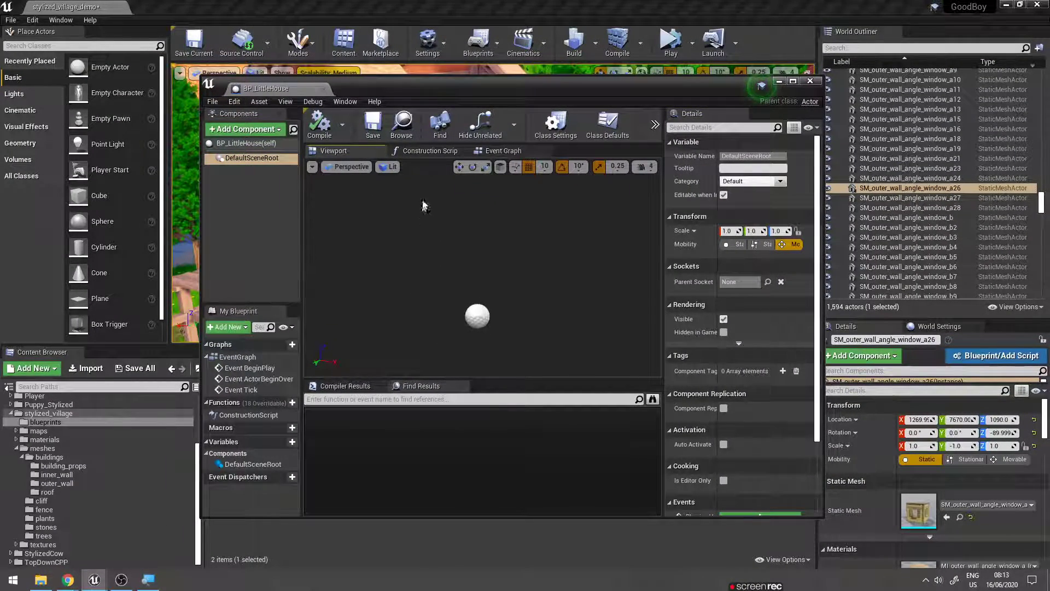
drag(352, 90, 374, 81)
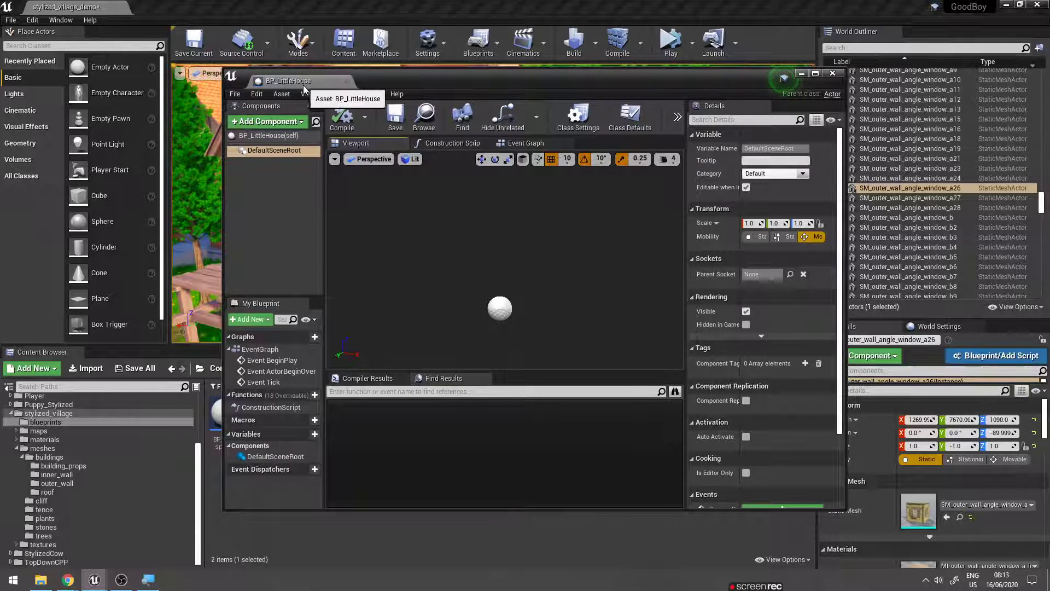
drag(304, 88, 533, 74)
click(61, 481)
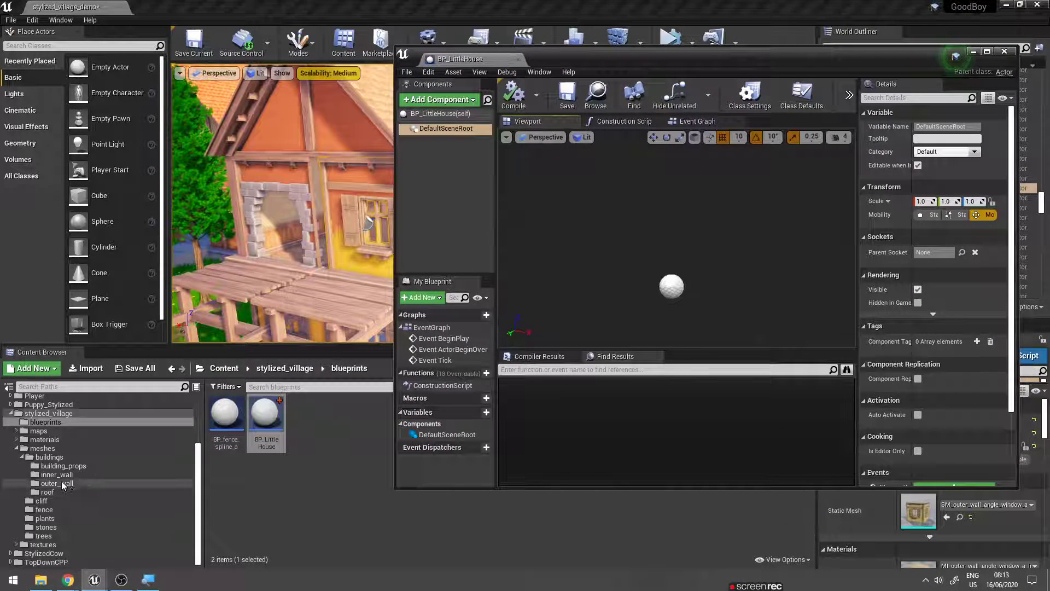
drag(552, 61, 164, 7)
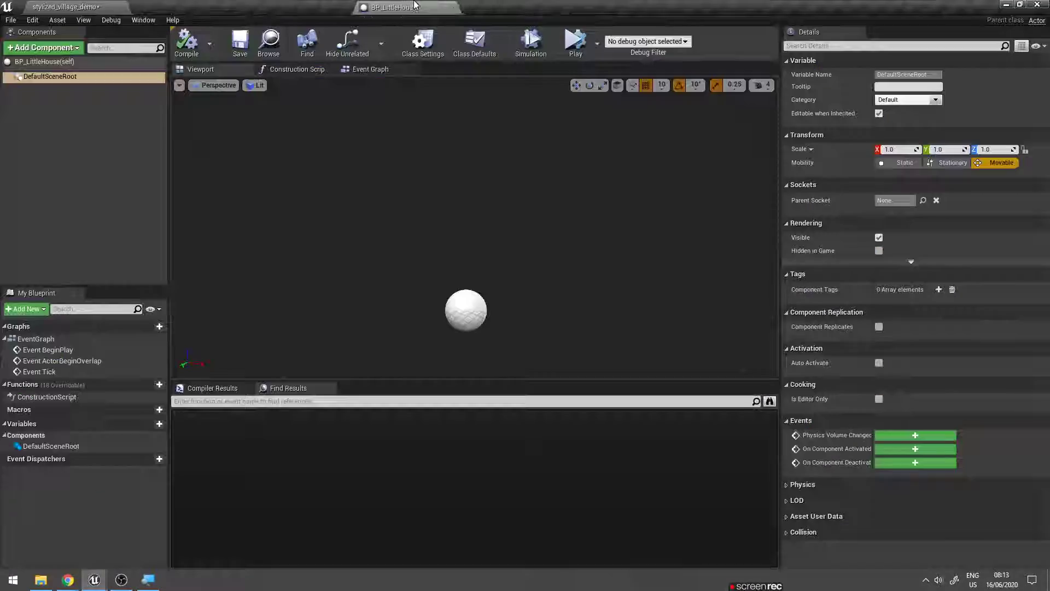
click(72, 7)
click(307, 473)
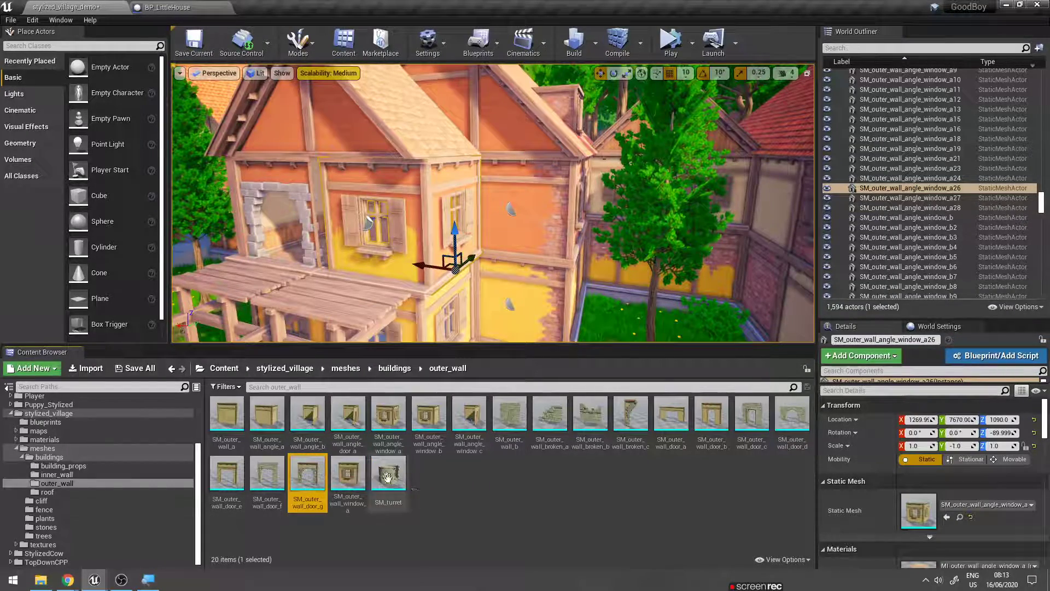
click(389, 415)
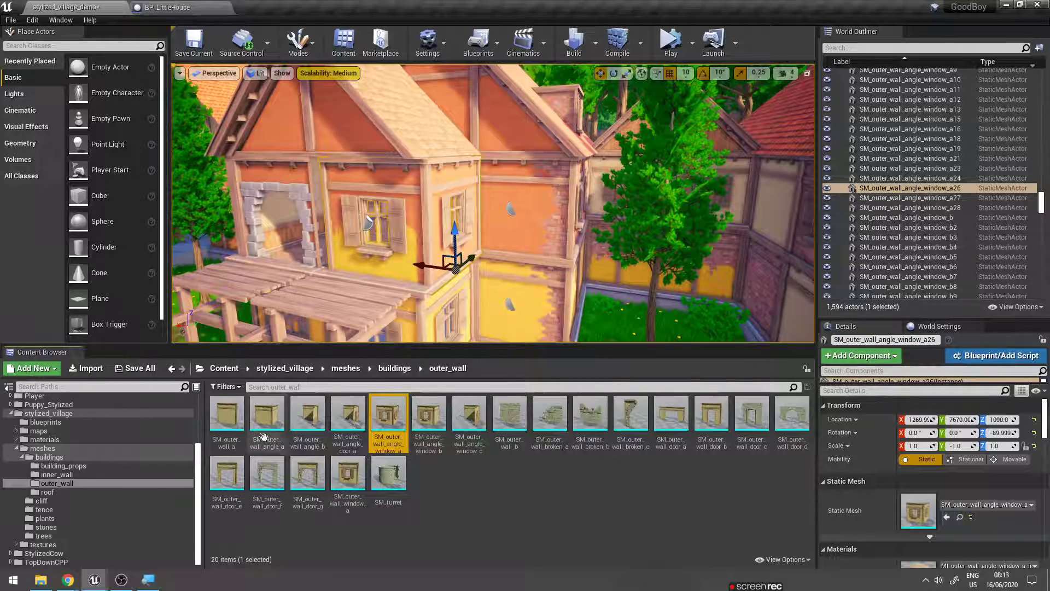
click(226, 416)
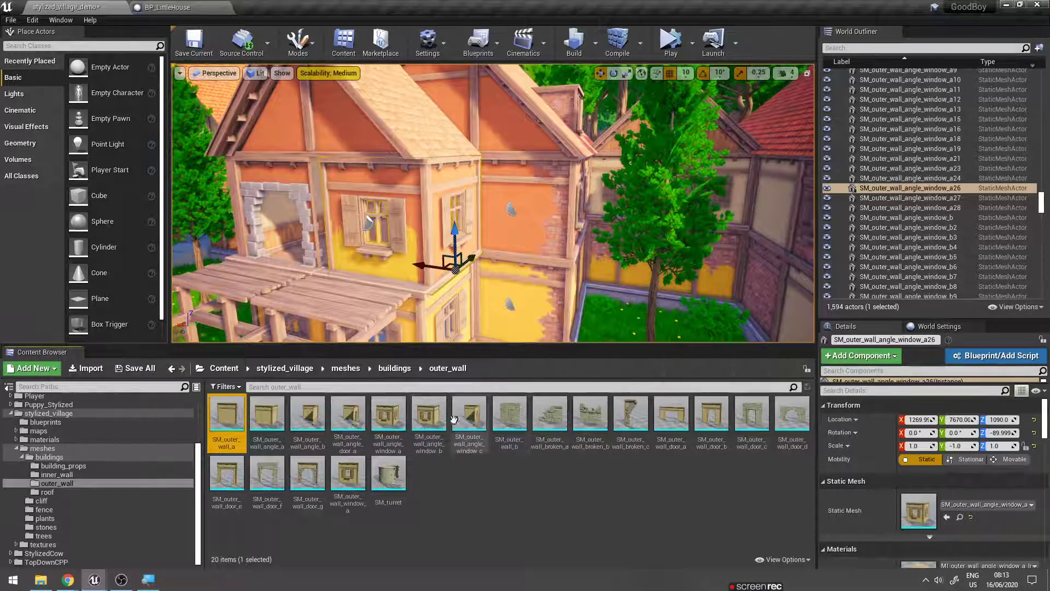
click(395, 415)
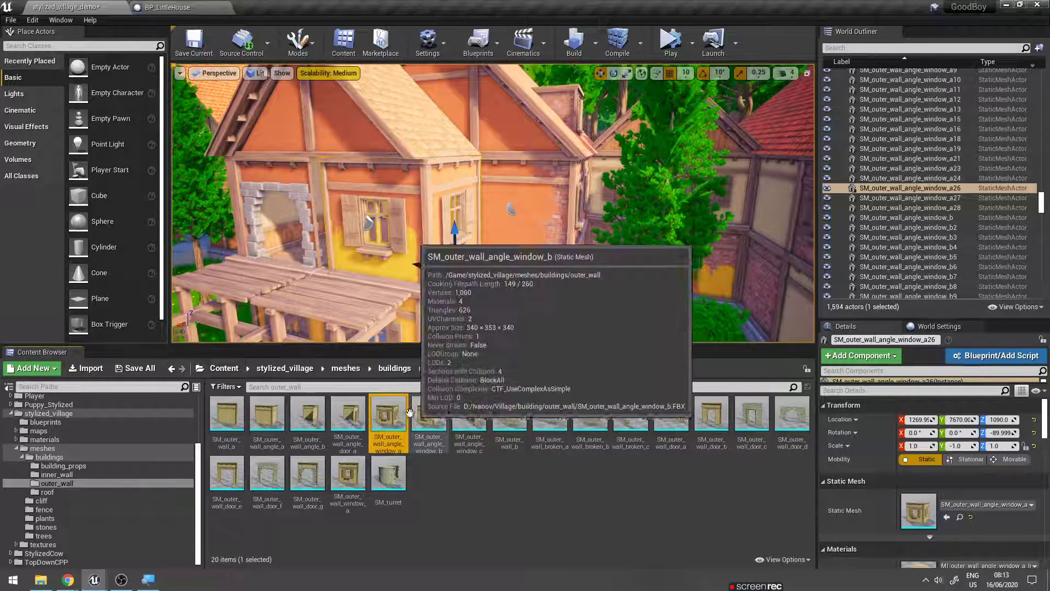
double_click(399, 419)
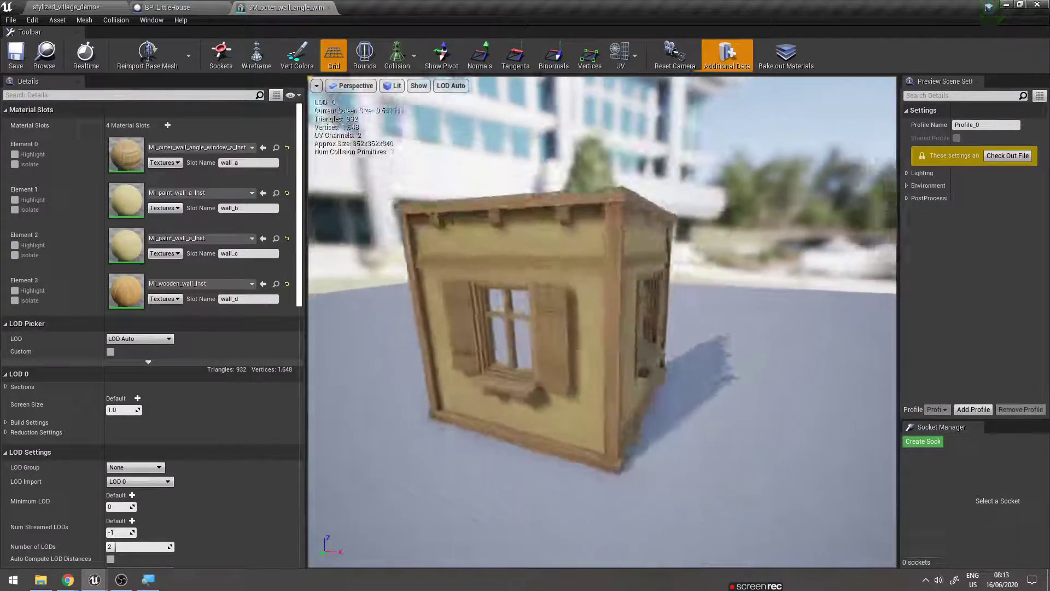
click(335, 7)
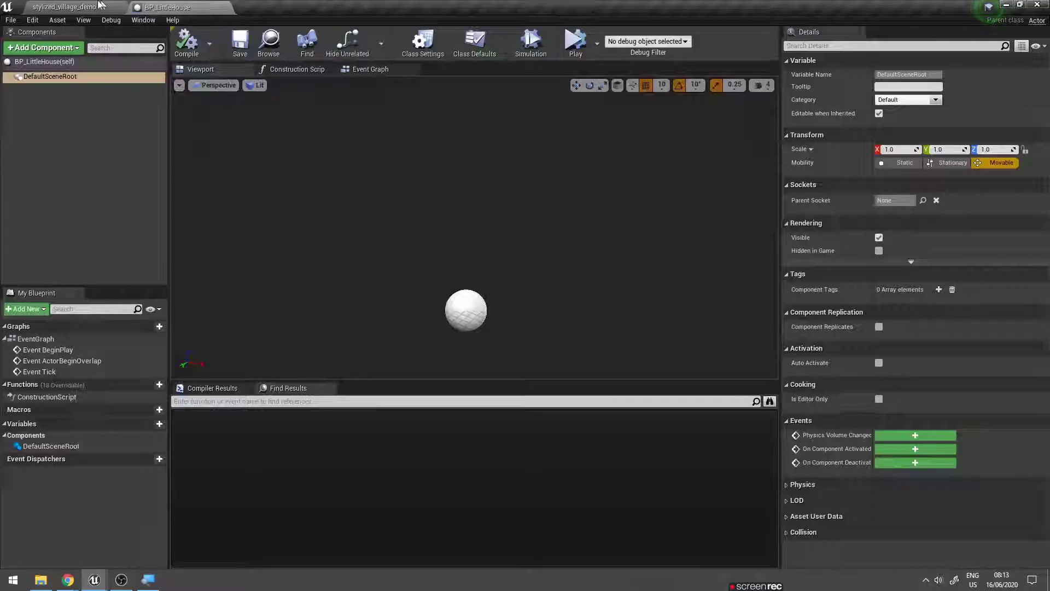
click(99, 4)
double_click(429, 418)
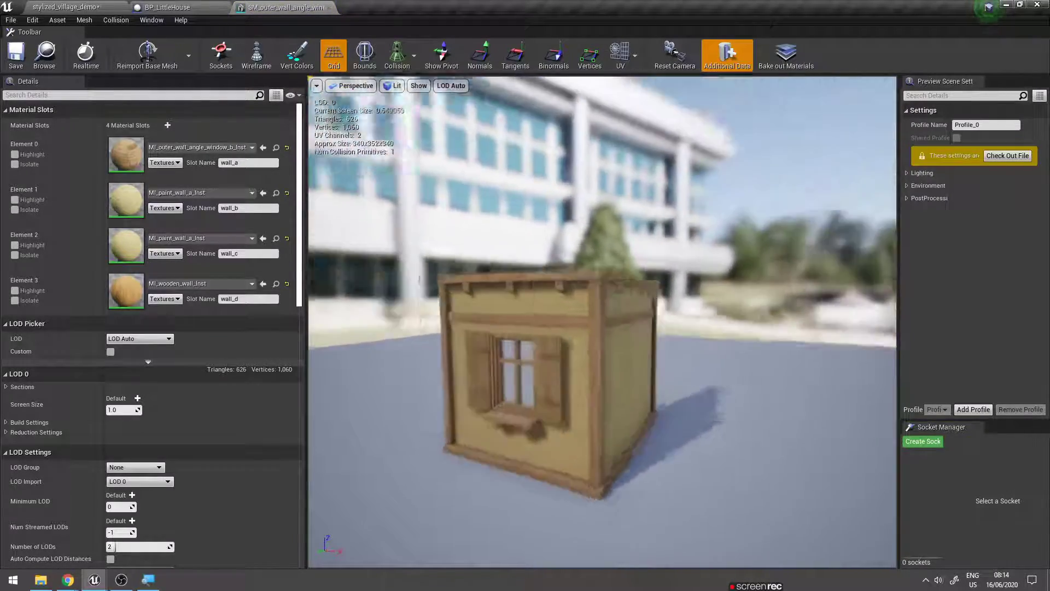
drag(601, 323, 519, 323)
click(334, 7)
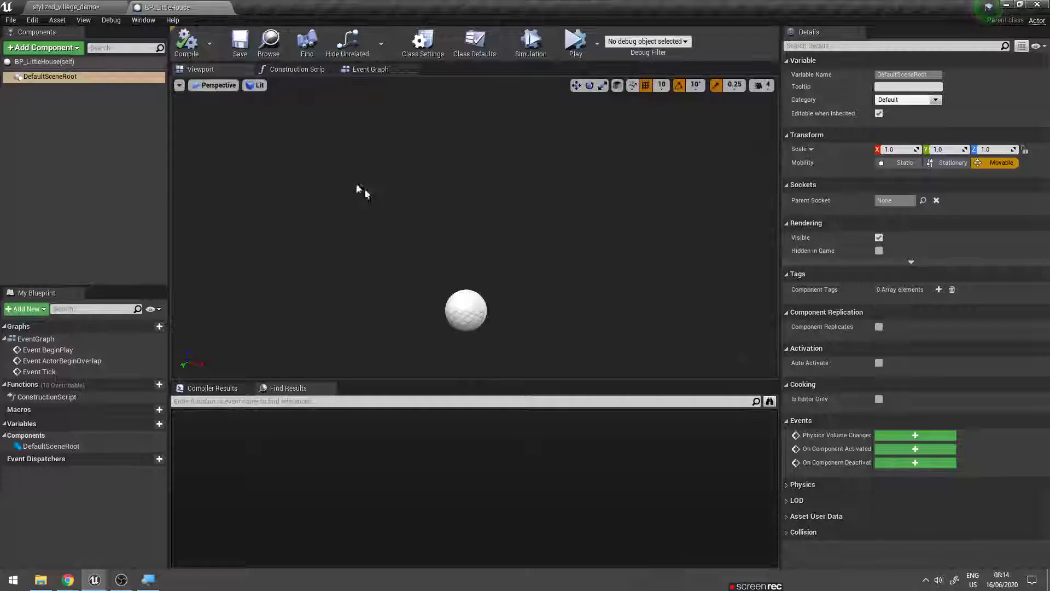
click(65, 7)
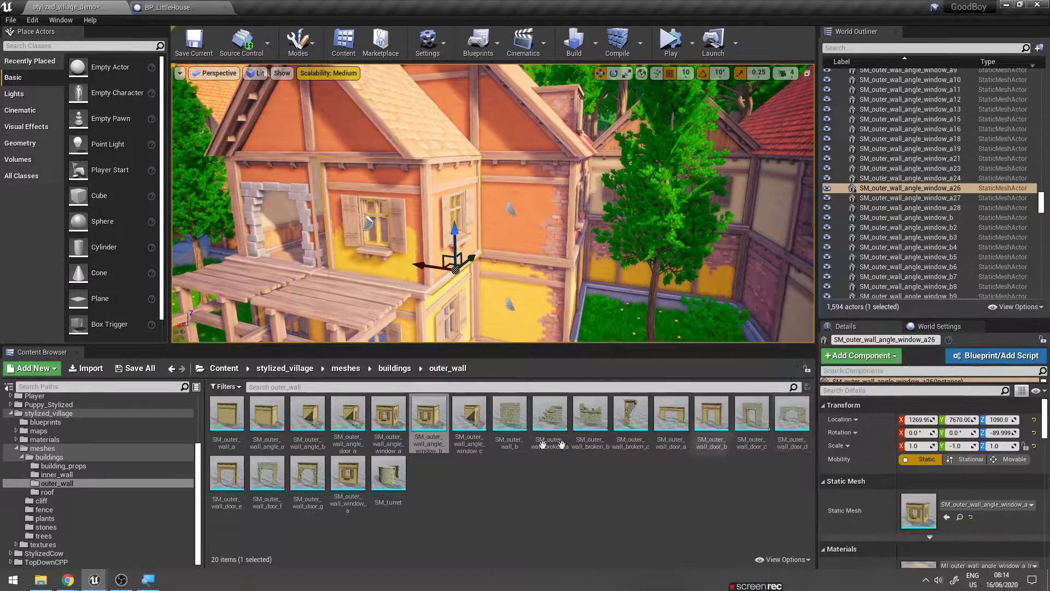
double_click(261, 416)
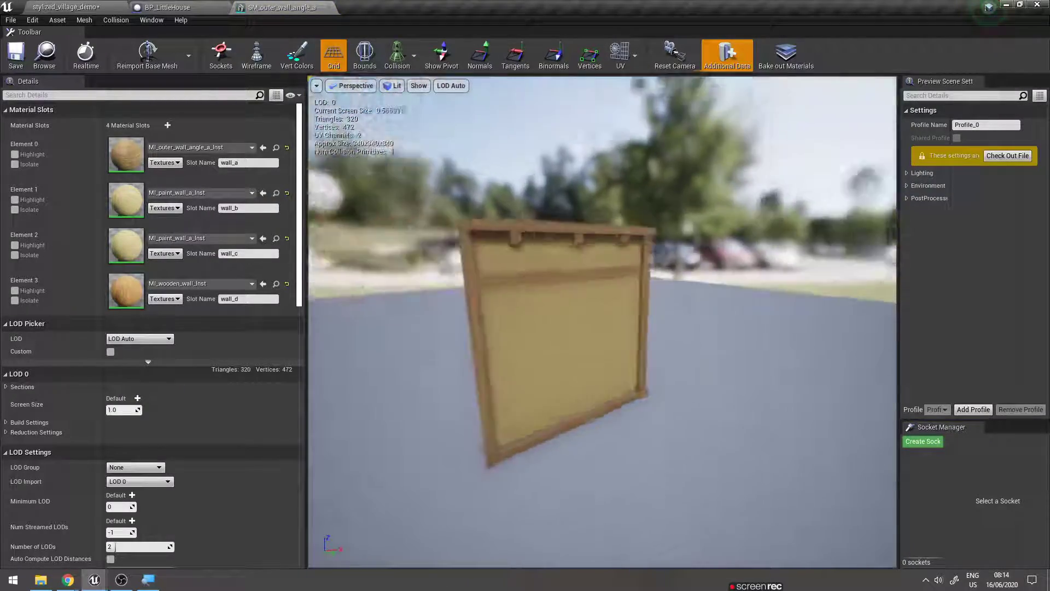
mouse_move(601, 328)
mouse_down()
mouse_move(438, 328)
mouse_move(519, 329)
mouse_up()
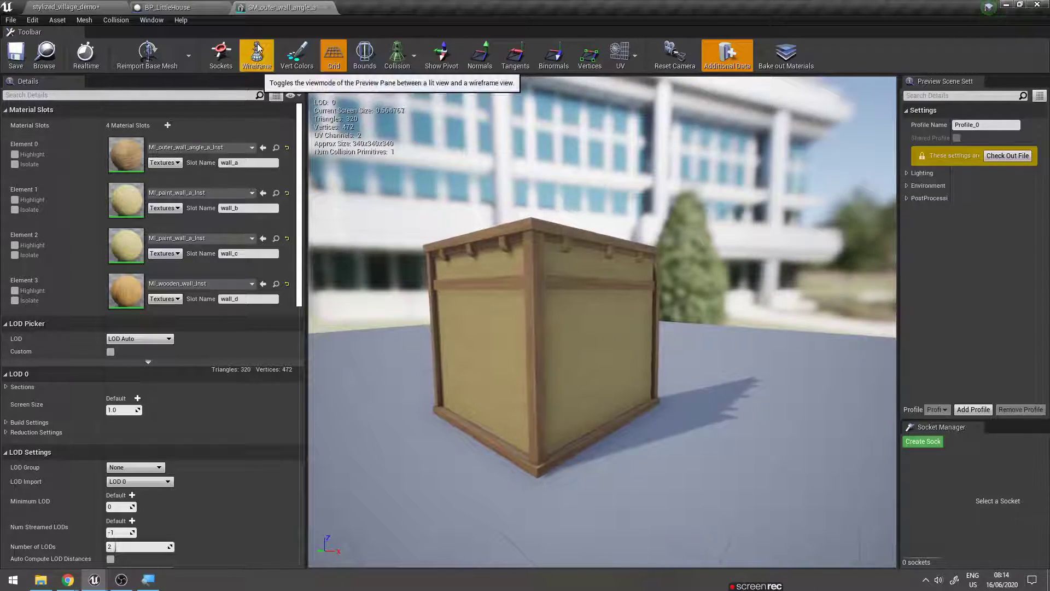
click(311, 5)
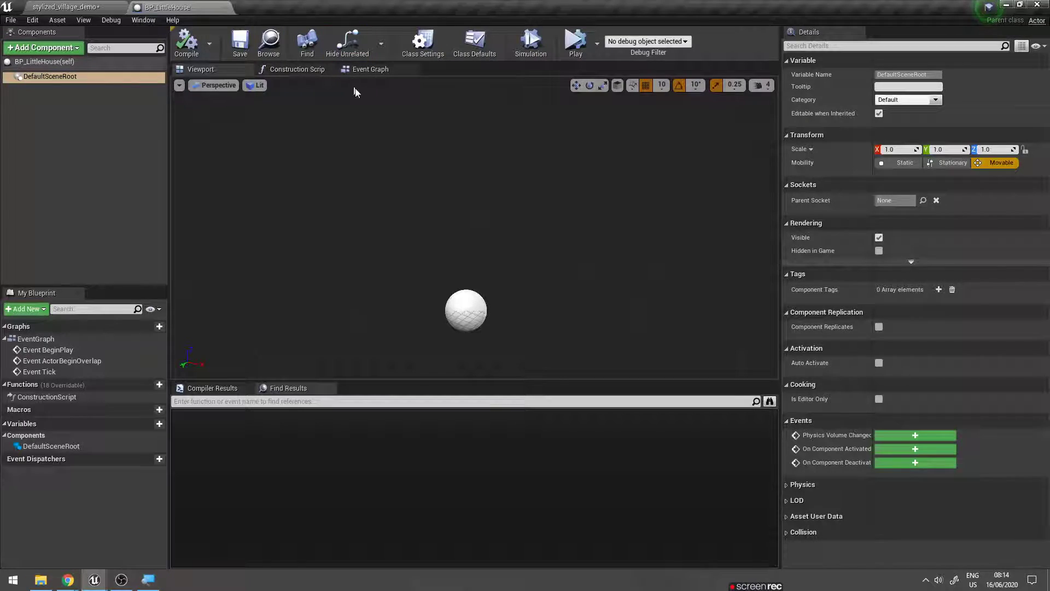
- On the village level, select SM_outer_wall_angle_window_a and frame the house's outer walls
click(79, 6)
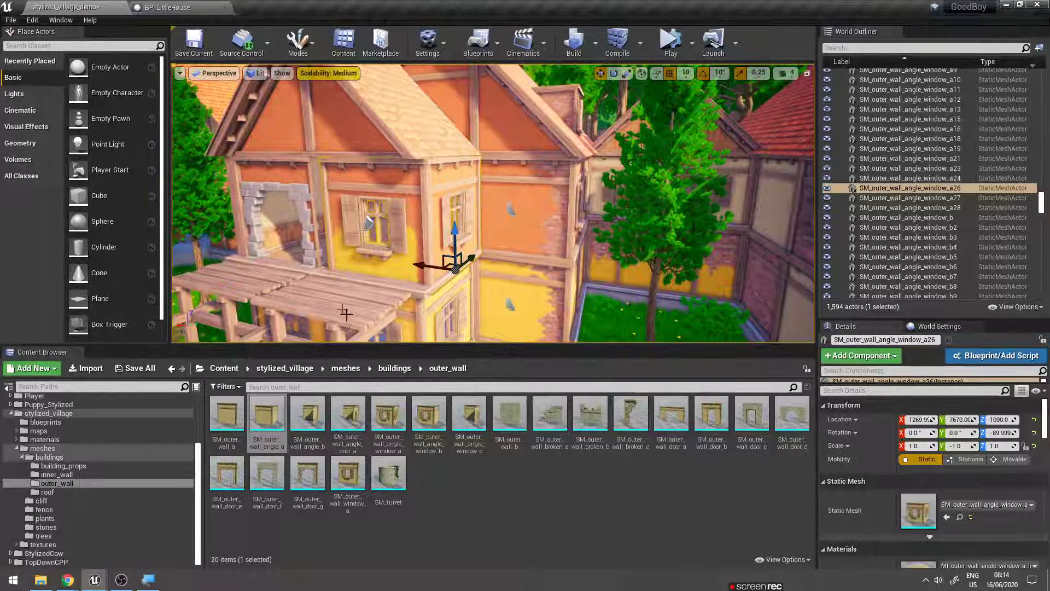
click(402, 403)
right_drag(492, 246, 481, 218)
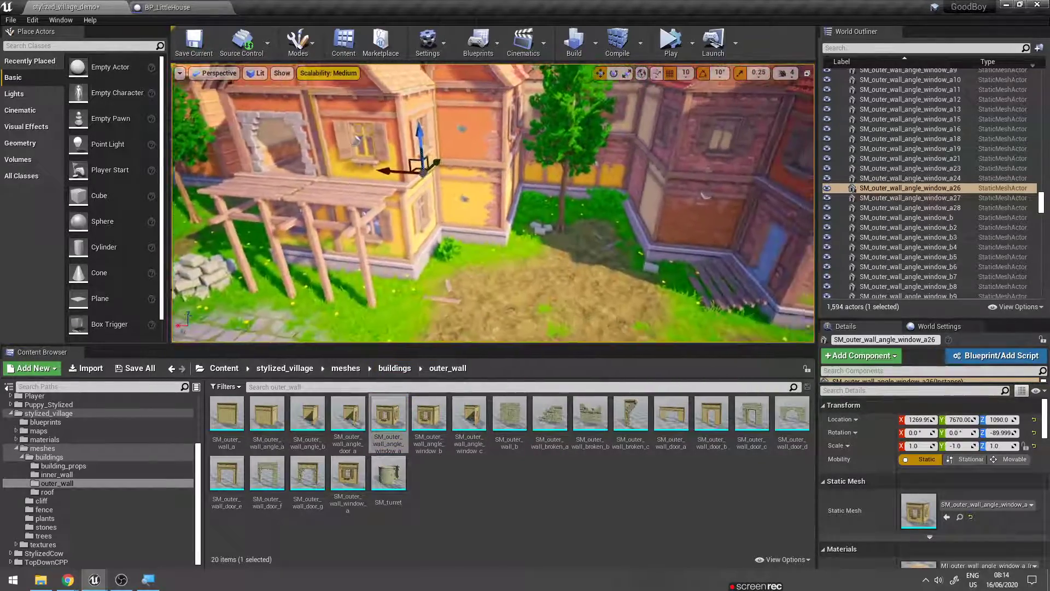
right_drag(356, 139, 390, 134)
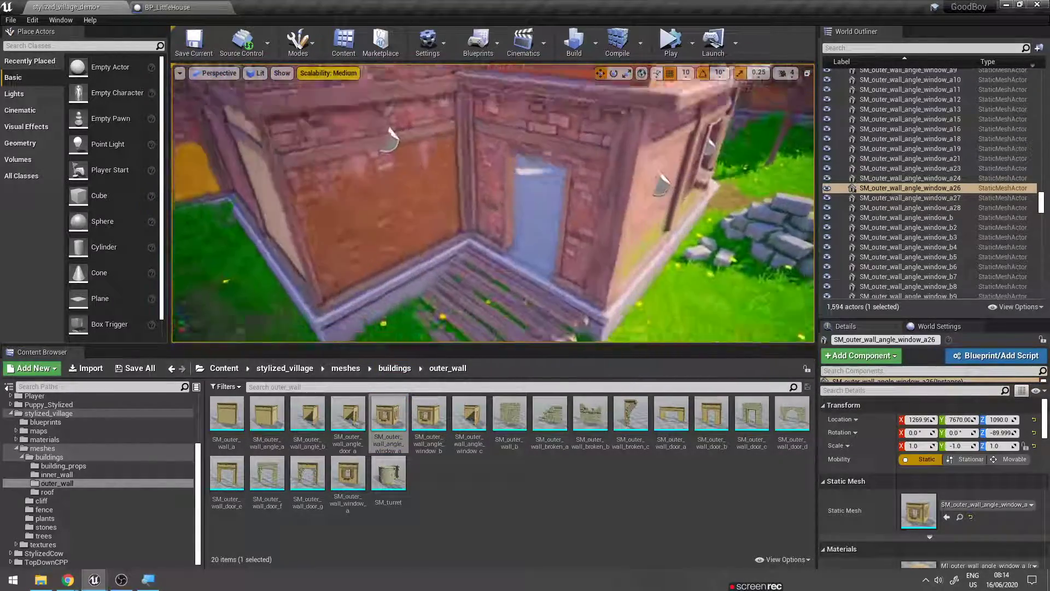
right_drag(492, 202, 471, 207)
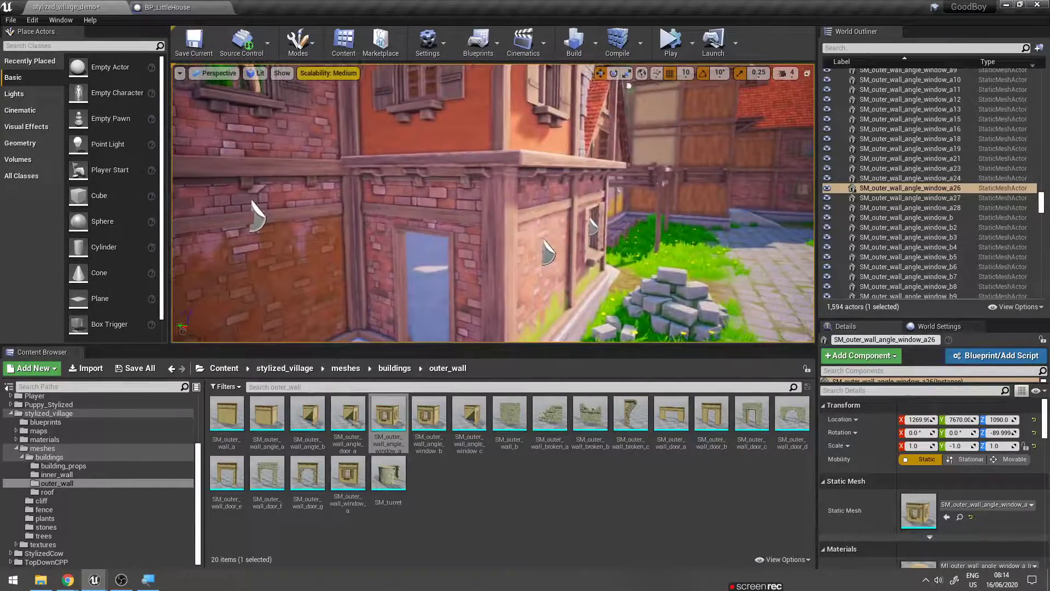
- Preview SM_outer_wall_door_c and SM_outer_wall_door_b, close door_c, and return with door_b selected
double_click(766, 432)
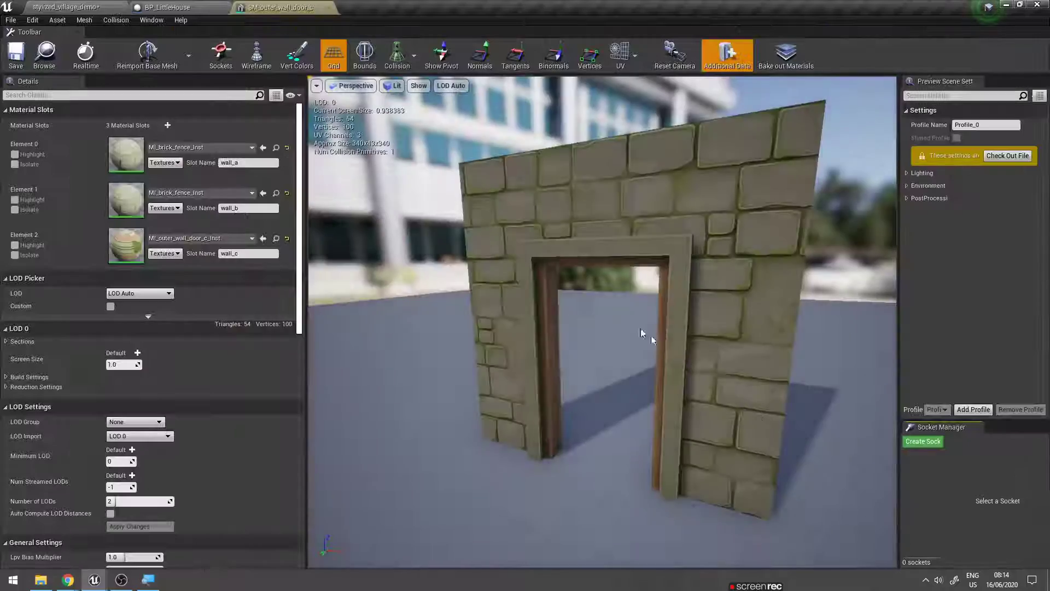
click(71, 7)
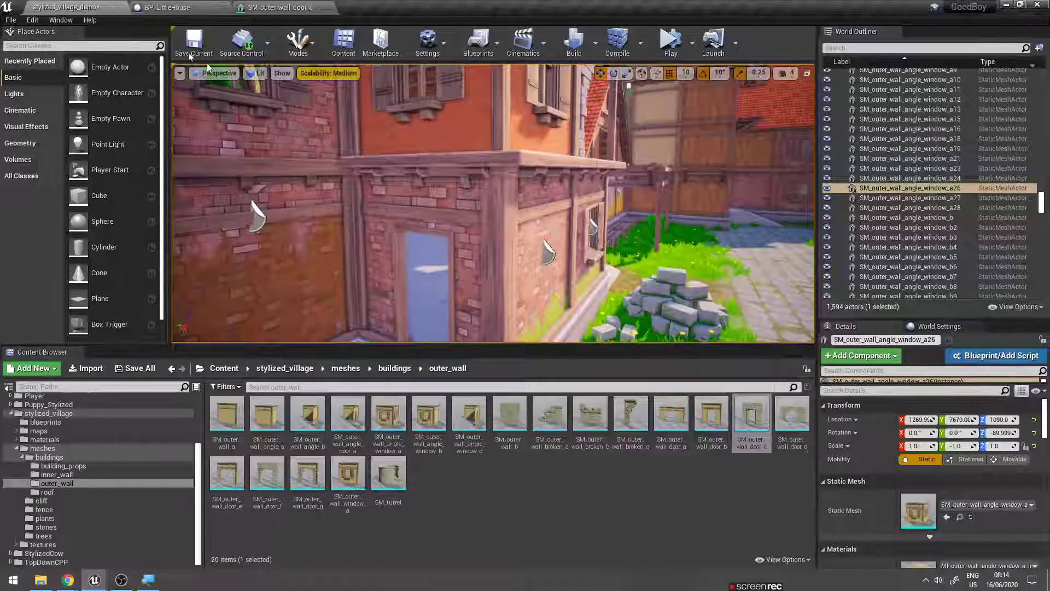
double_click(742, 439)
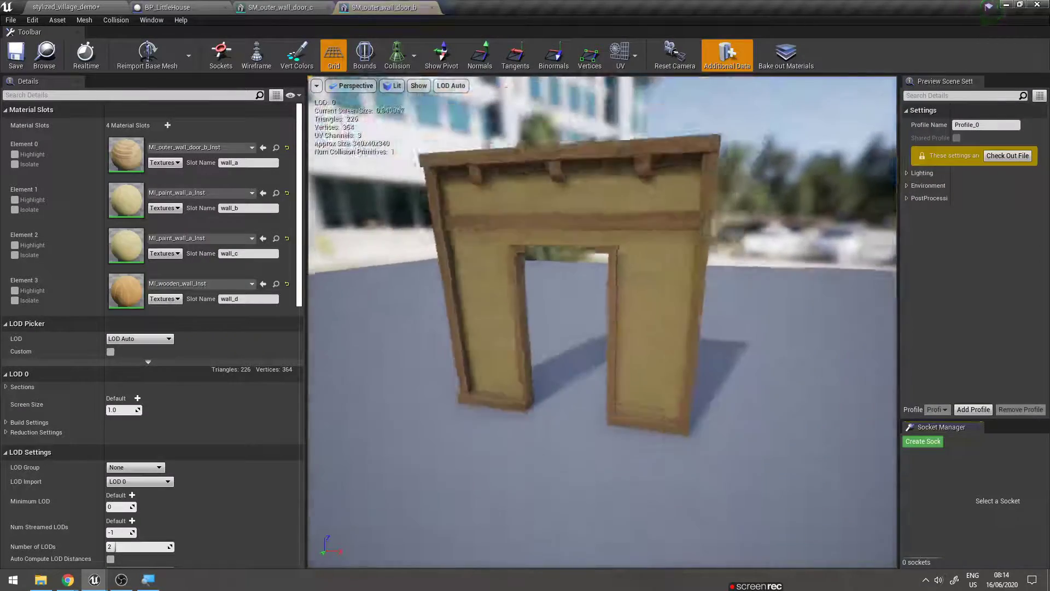
click(279, 7)
click(327, 7)
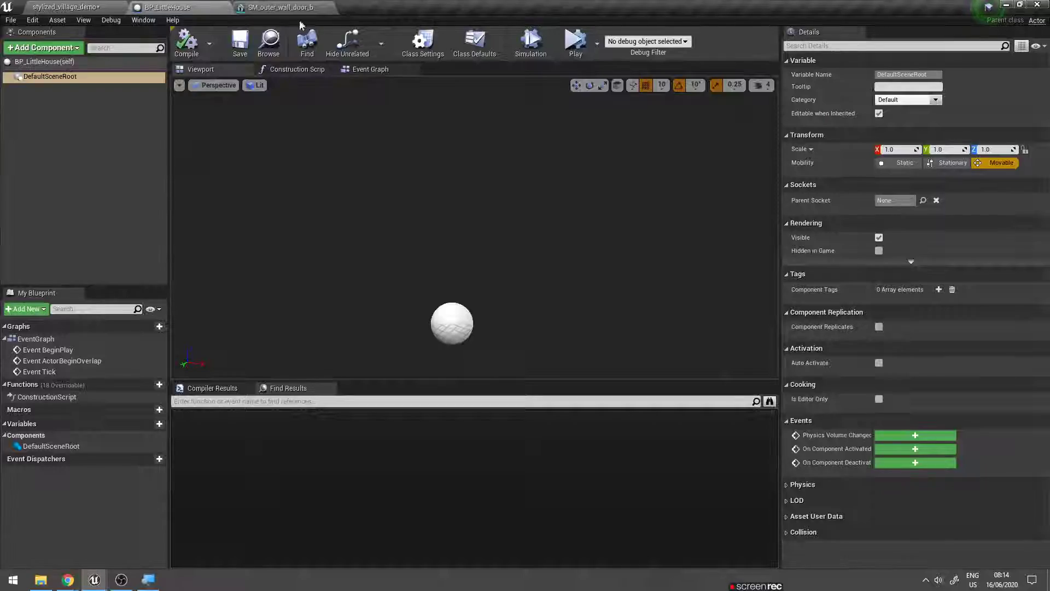
click(298, 7)
click(45, 55)
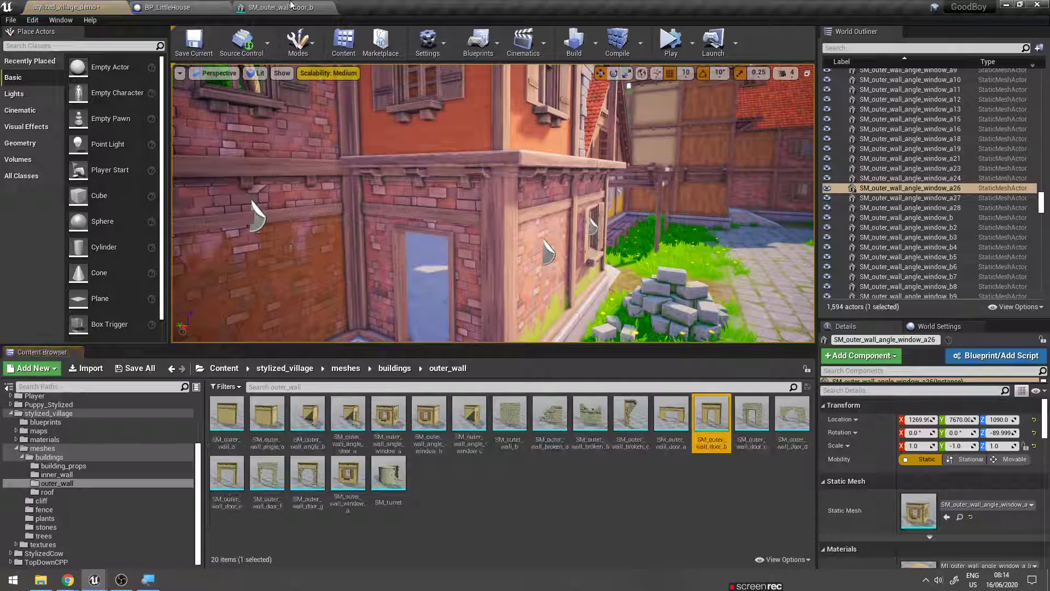
mouse_move(722, 432)
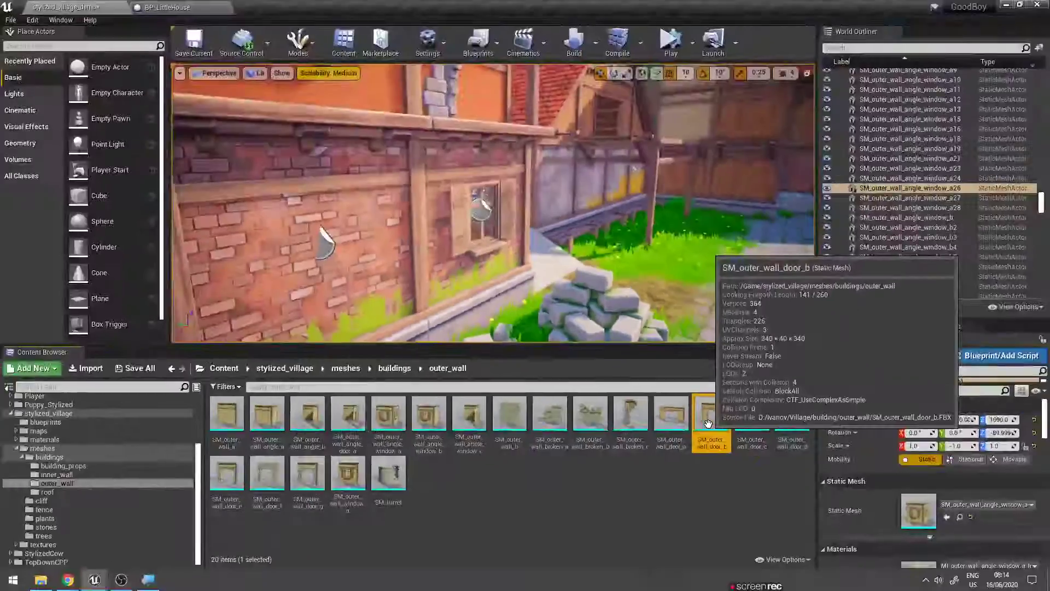
- In BP_LittleHouse, search Add Component for 'static' to list static mesh options
click(191, 5)
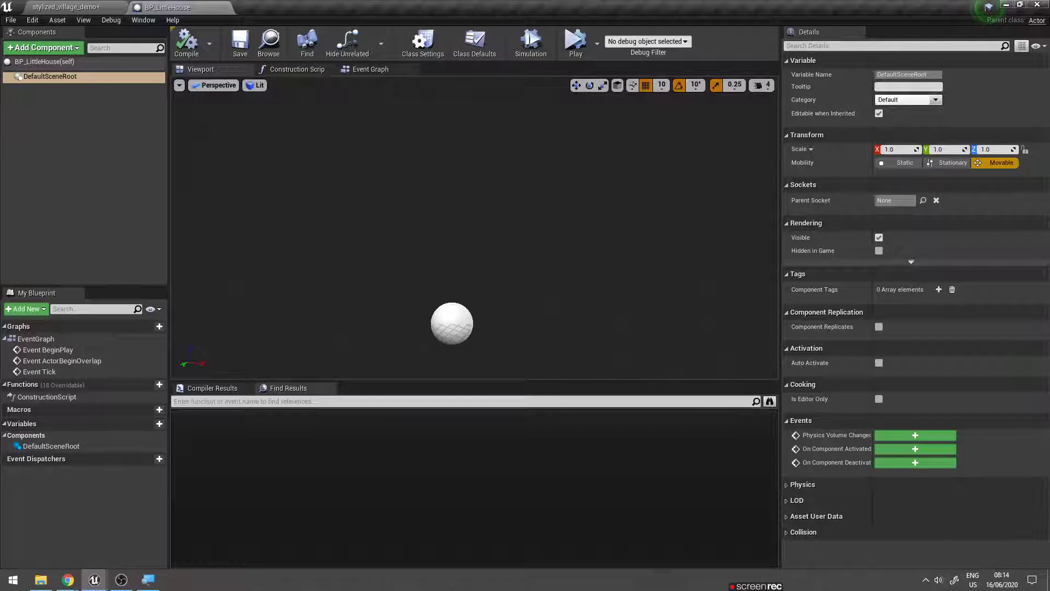
click(43, 49)
text(static)
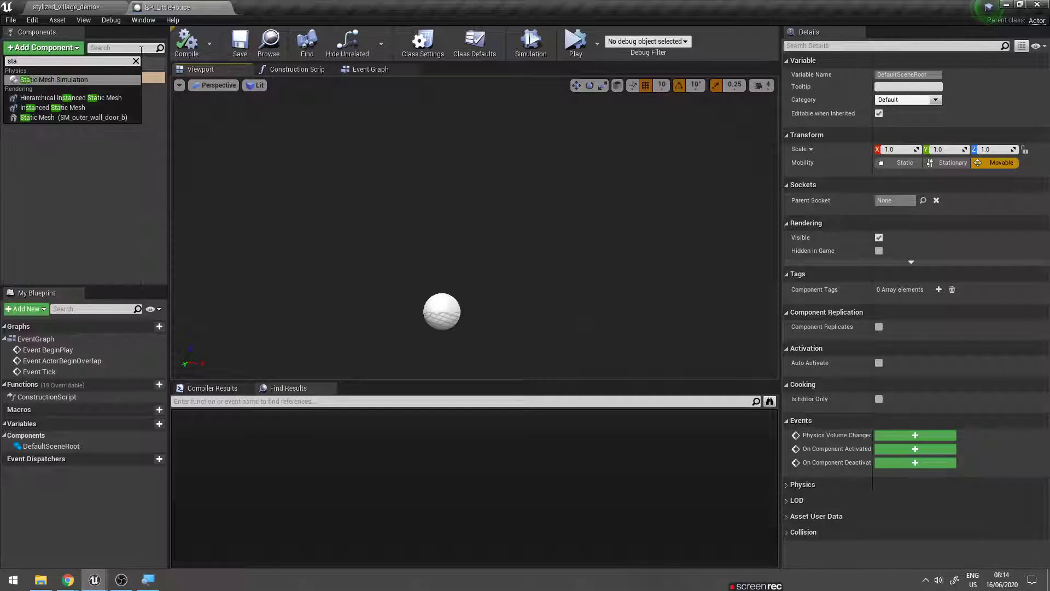
text(mes)
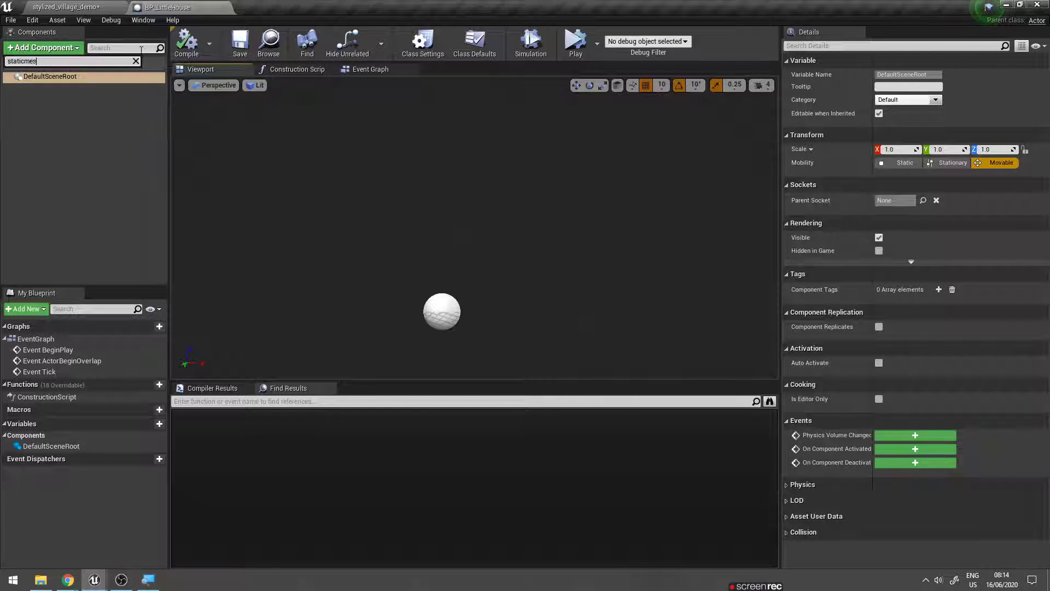
key(BackSpace)
key(BackSpace)
key(BackSpace)
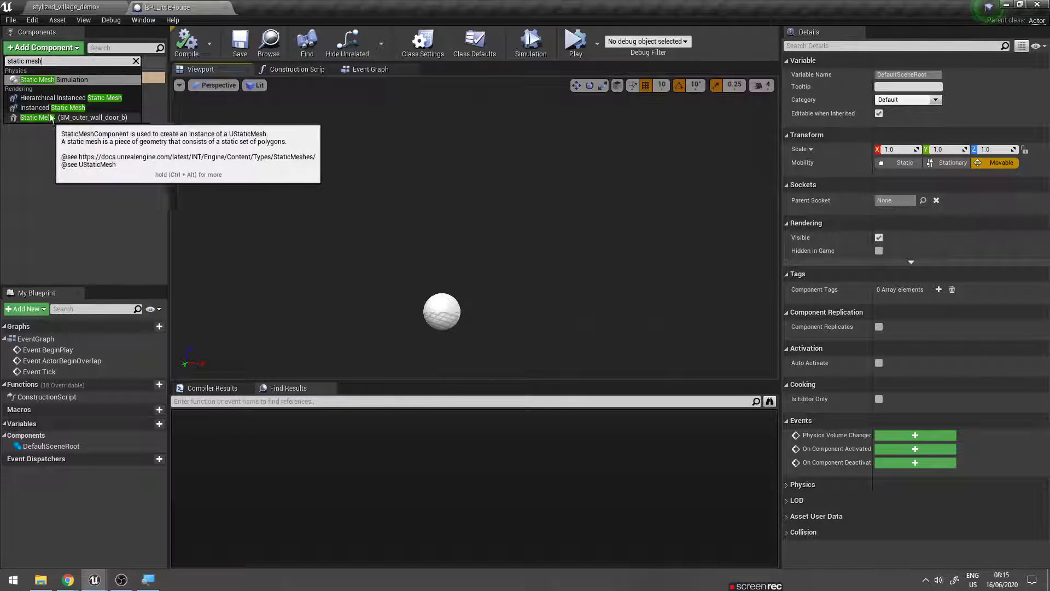
- Float the BP_LittleHouse editor and arrange it so the Content Browser thumbnails stay visible
click(80, 120)
drag(167, 7, 324, 86)
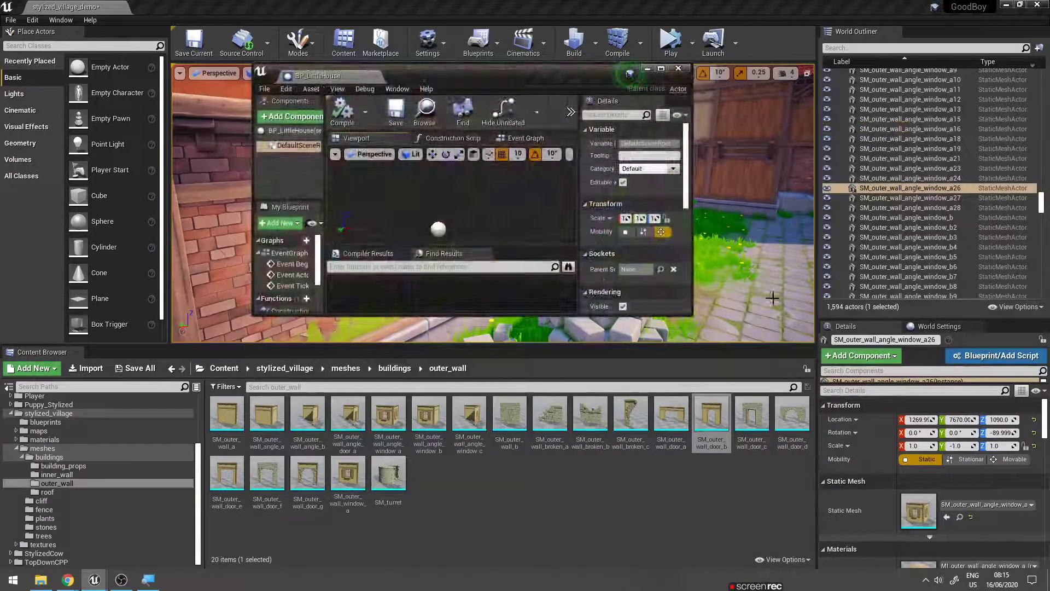
drag(692, 315, 915, 457)
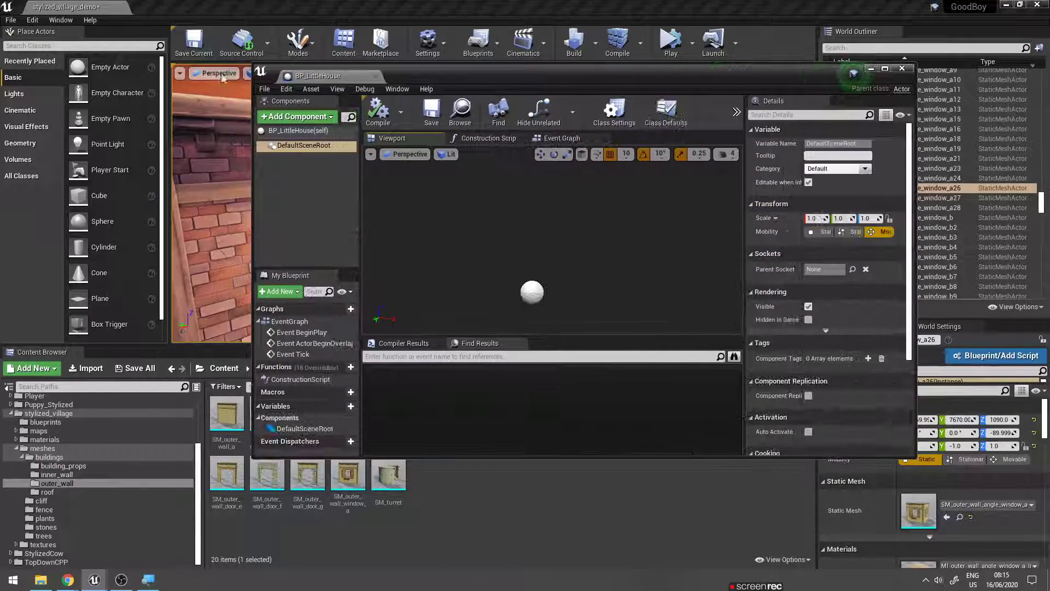
click(309, 119)
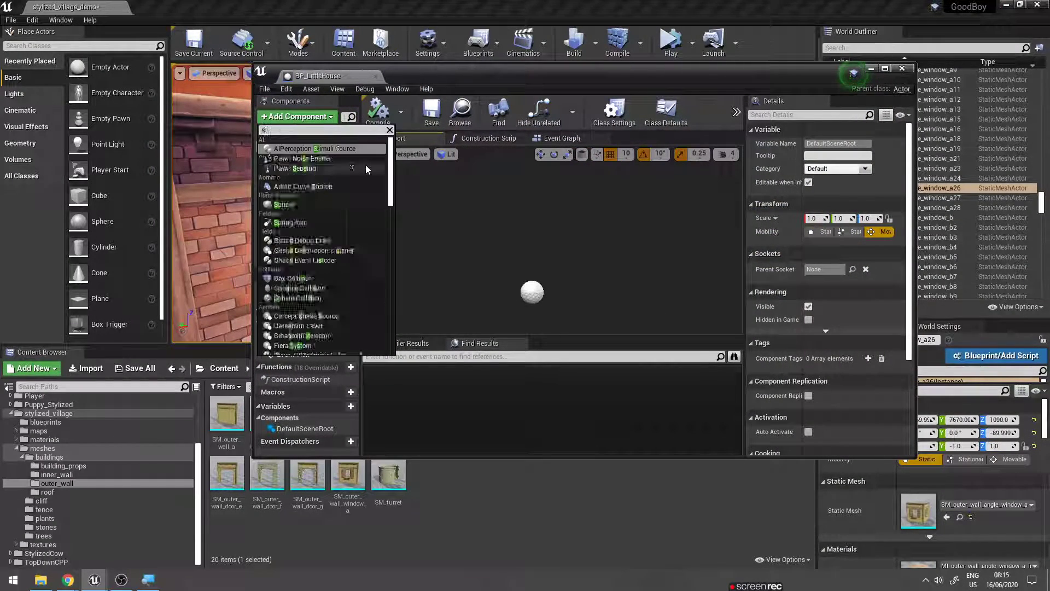
text(static mesh)
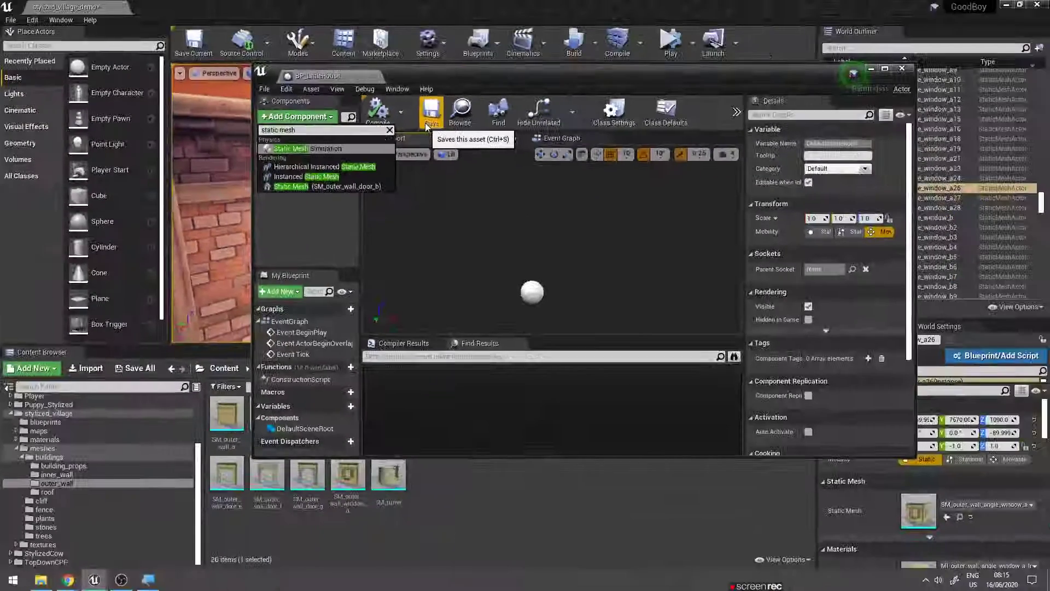
drag(454, 85, 329, 41)
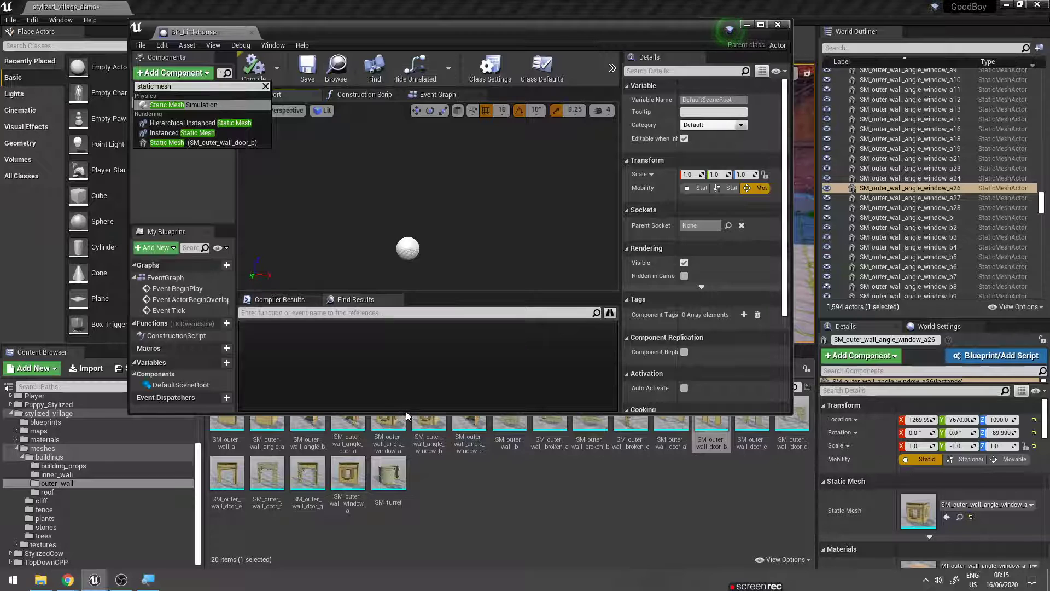
click(411, 414)
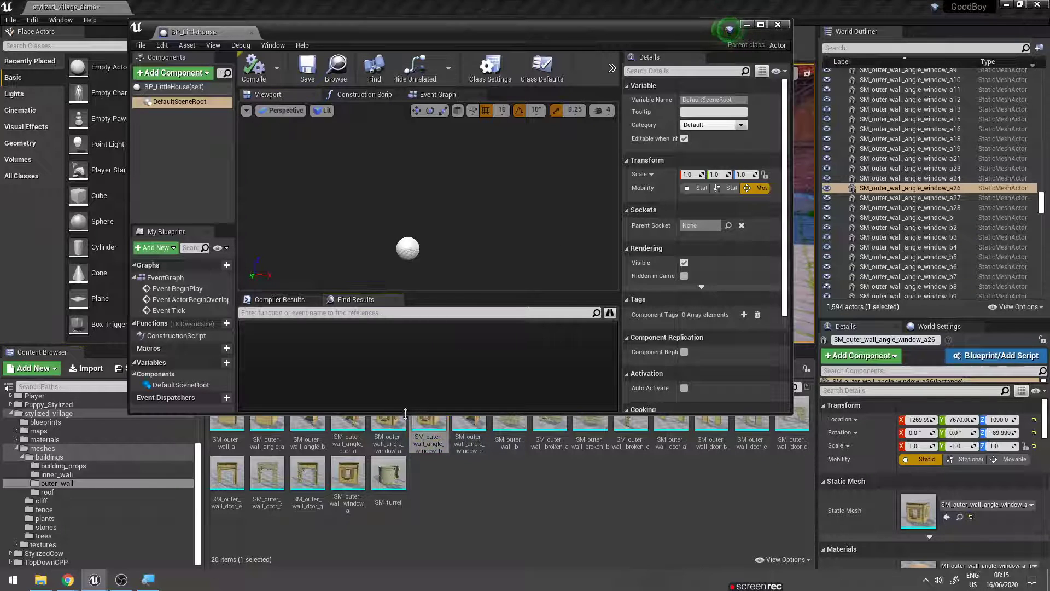
drag(411, 413, 412, 363)
click(527, 508)
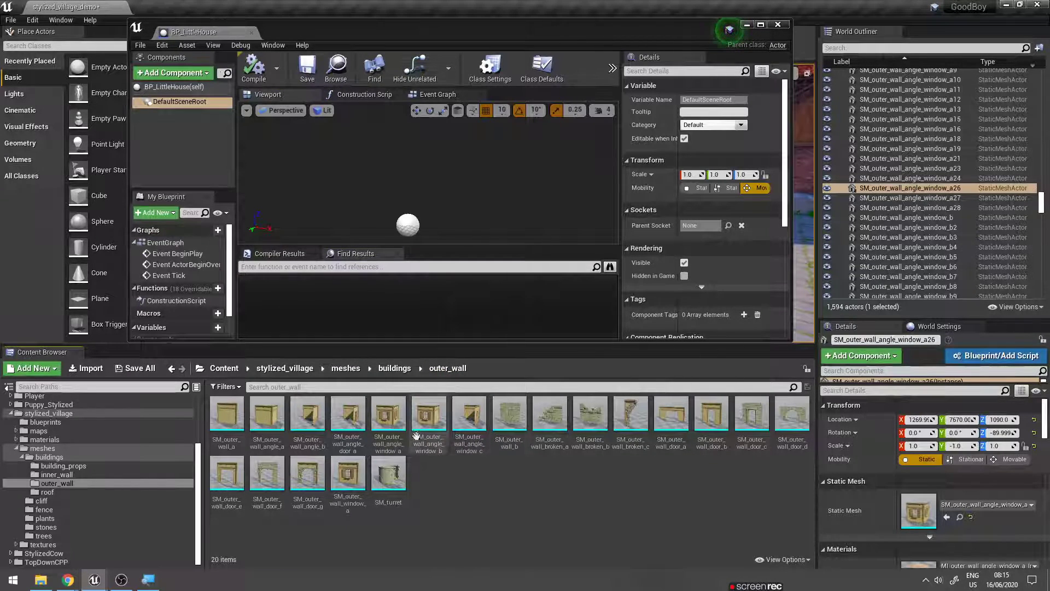
- Add SM_outer_wall_door_b as a static mesh component and redock the blueprint tab
click(175, 73)
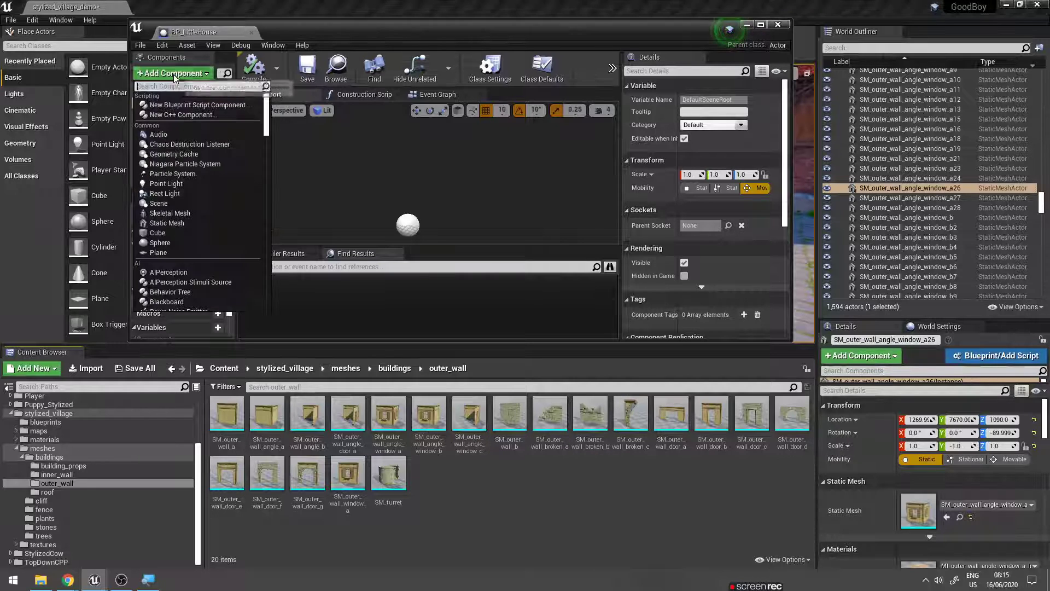
text(static mesh)
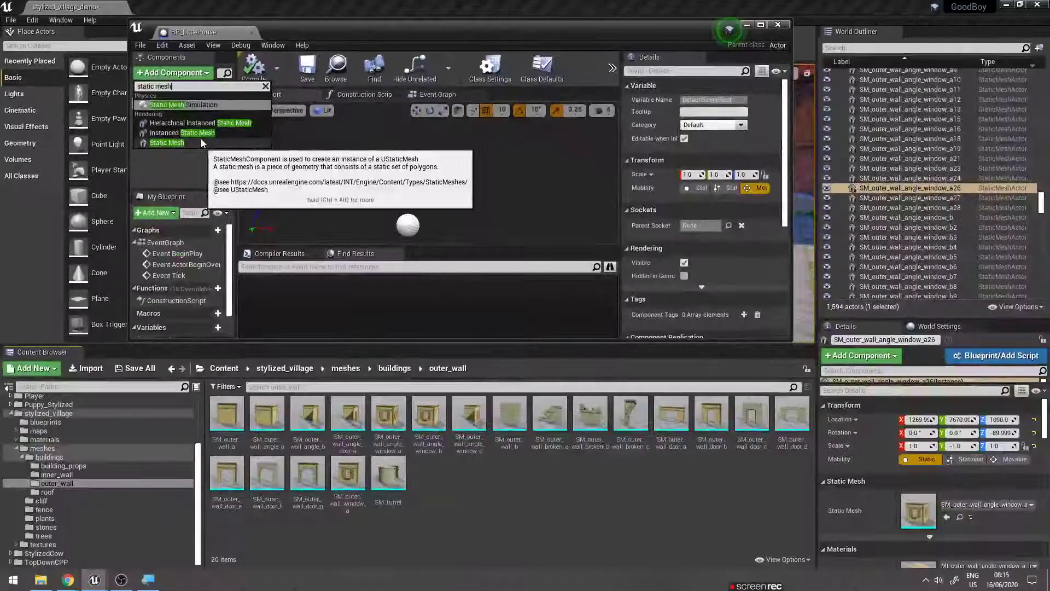
click(716, 420)
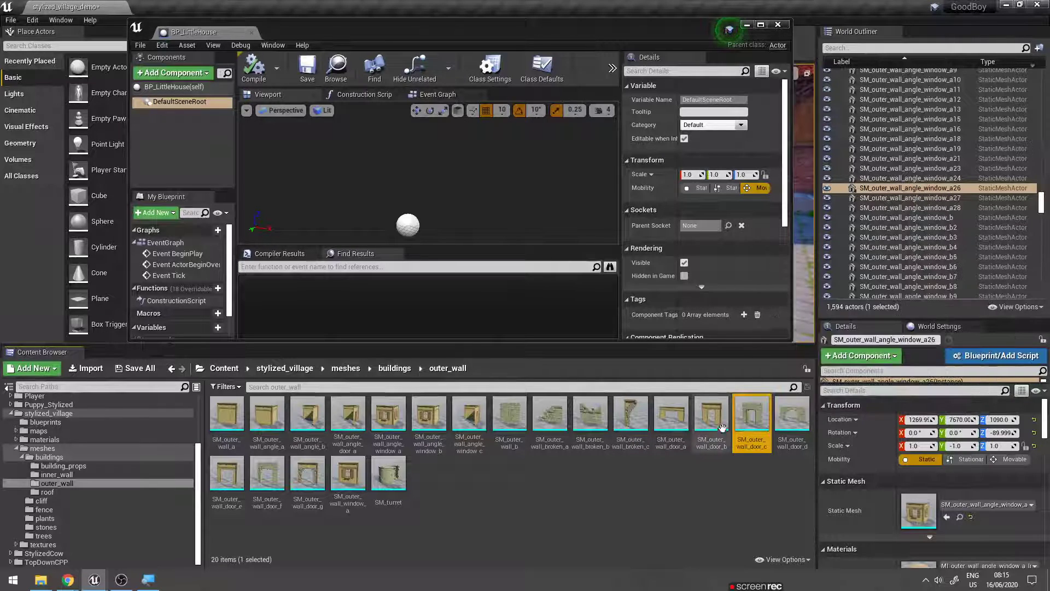
click(168, 72)
text(static mesh)
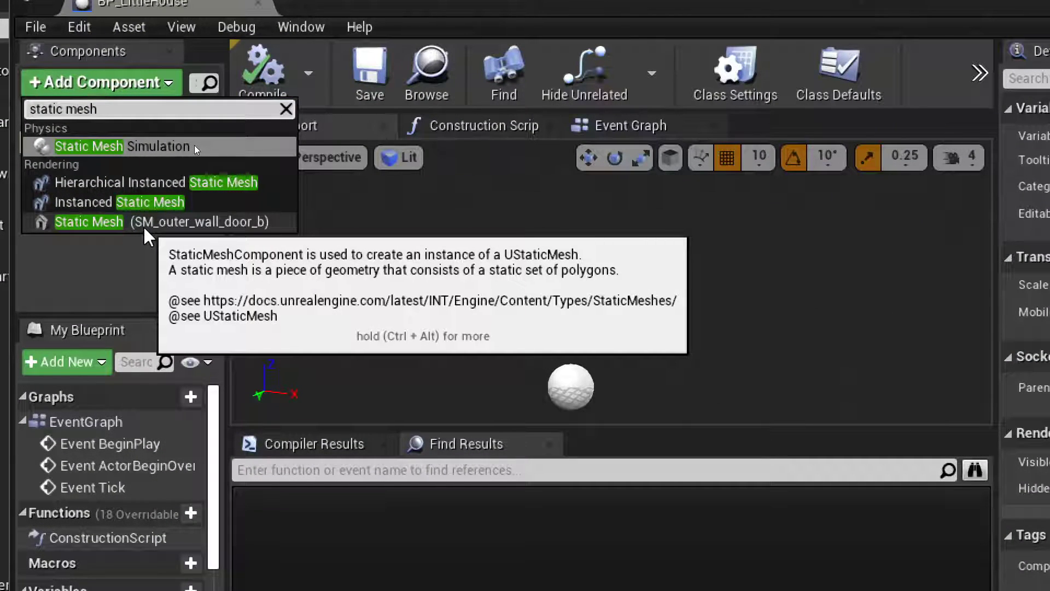
click(144, 227)
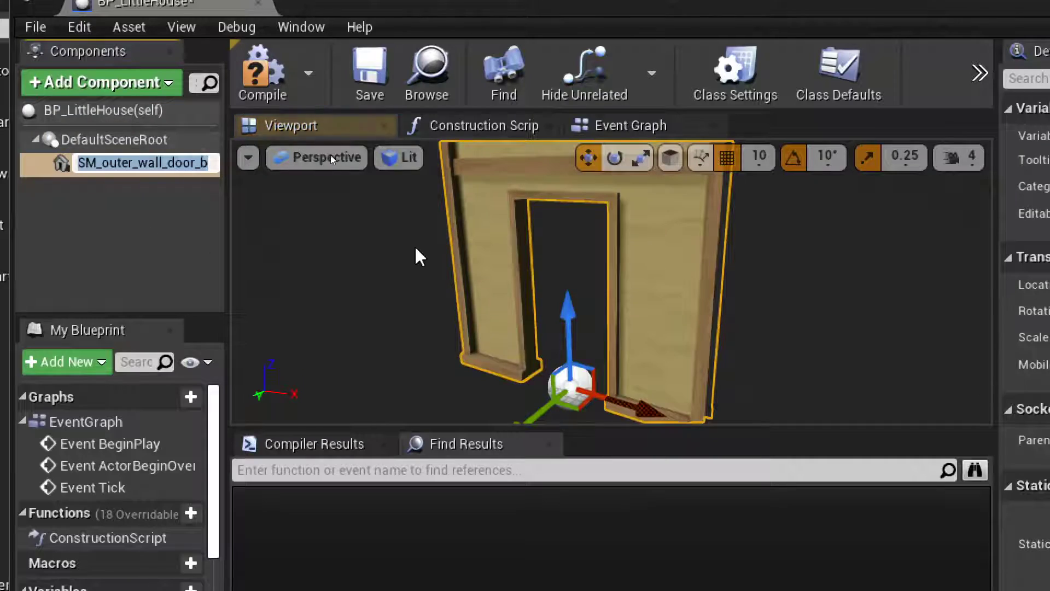
mouse_move(417, 253)
mouse_down()
mouse_move(415, 296)
mouse_move(413, 238)
mouse_up()
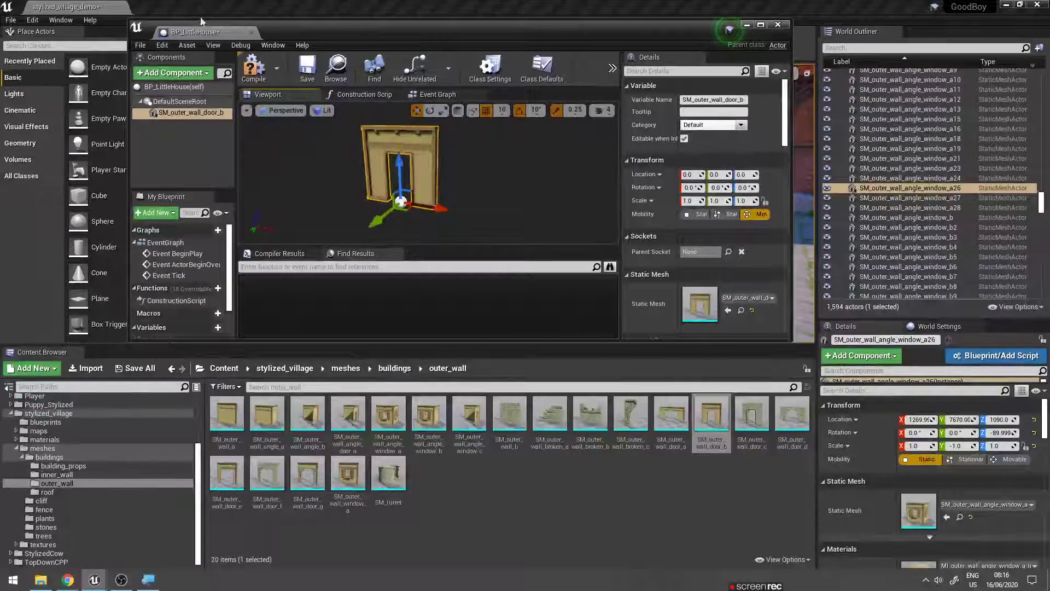
drag(185, 8, 180, 7)
- Add SM_outer_wall_a to BP_LittleHouse as a static mesh component
scroll(474, 230, up, 5)
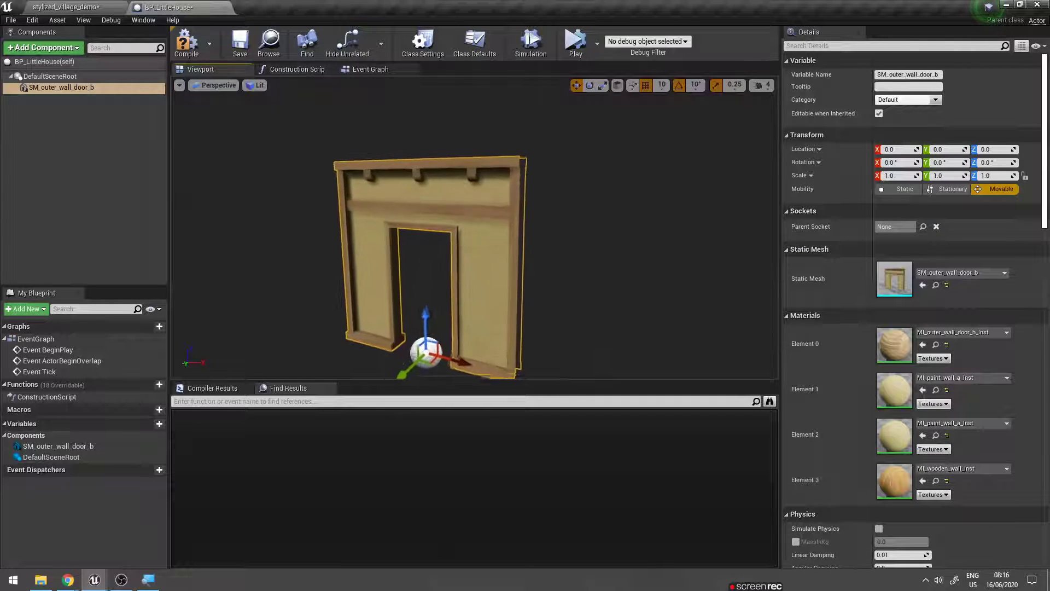
scroll(474, 230, down, 4)
mouse_move(474, 230)
mouse_down()
mouse_move(432, 241)
mouse_move(432, 257)
mouse_move(380, 178)
mouse_up()
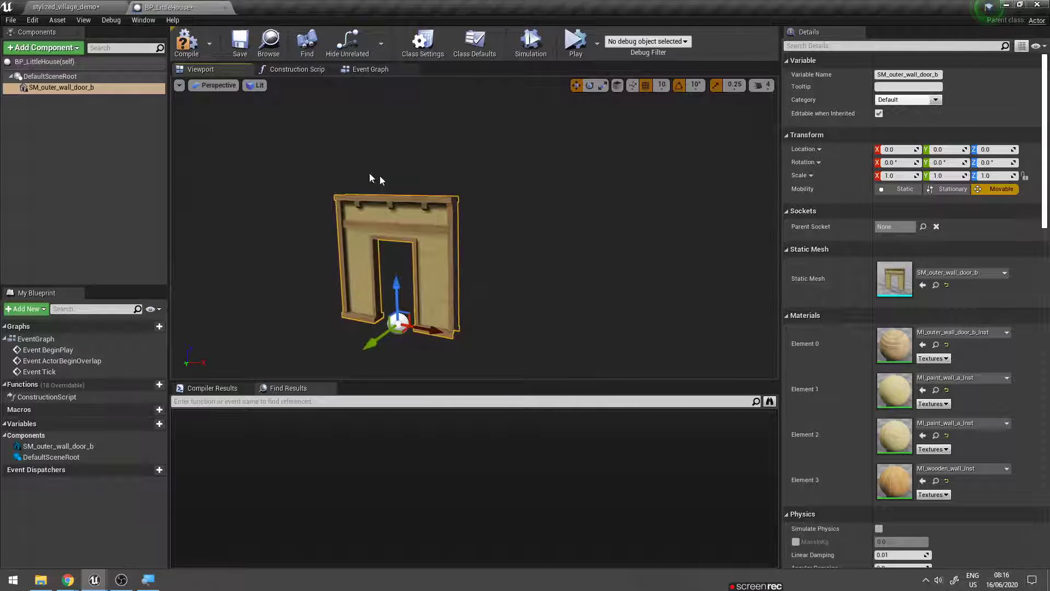
click(100, 7)
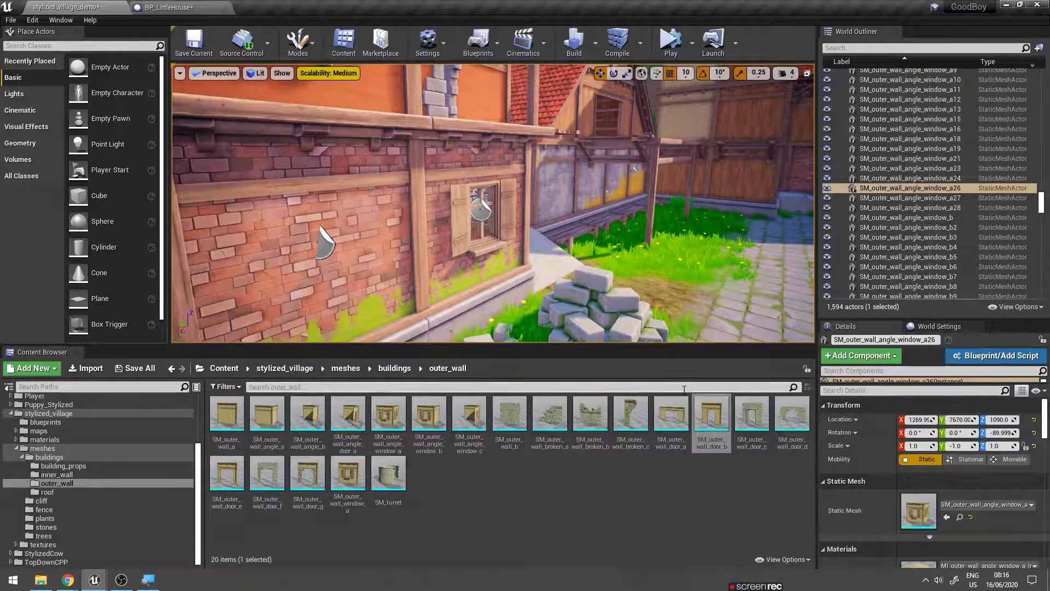
click(234, 405)
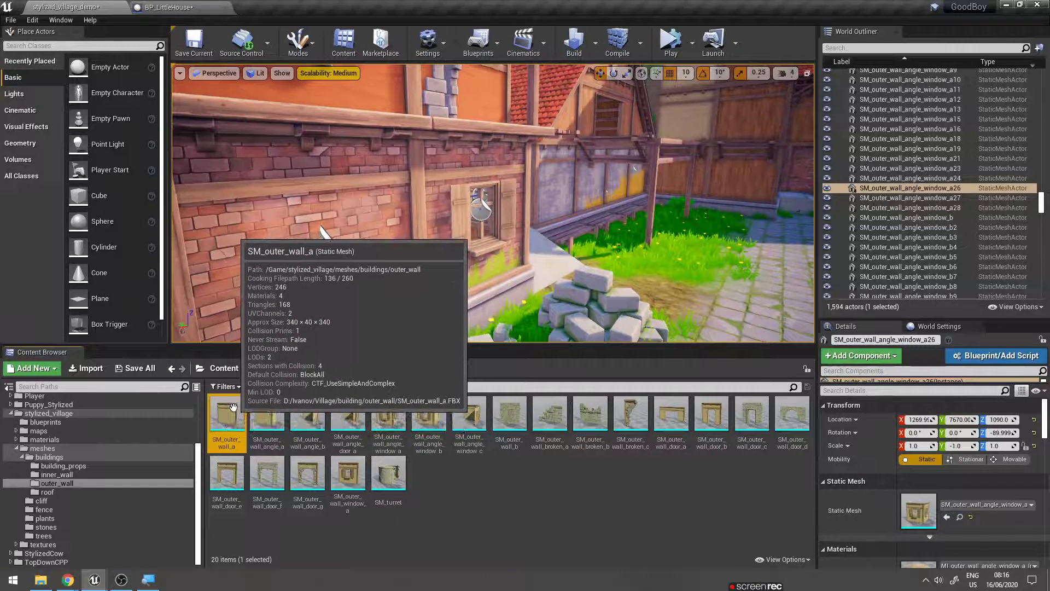
click(157, 7)
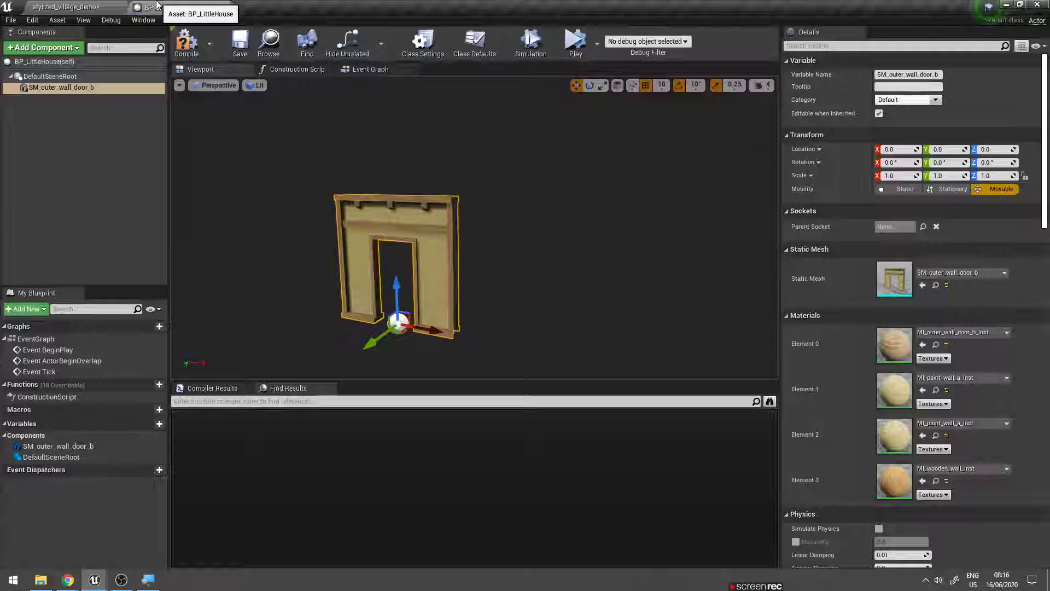
click(46, 51)
text(stat)
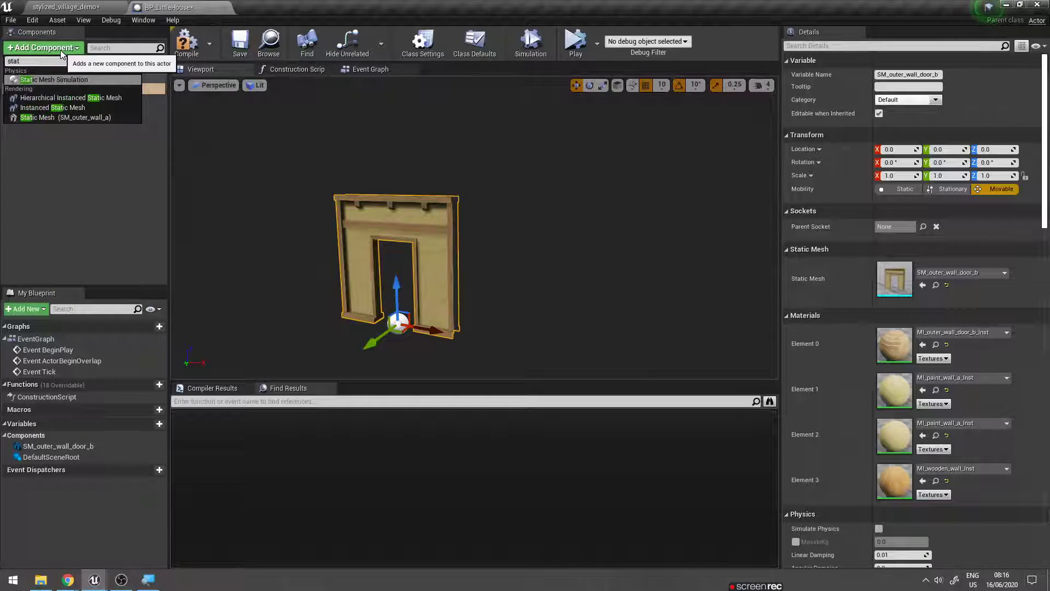
text(ic mes)
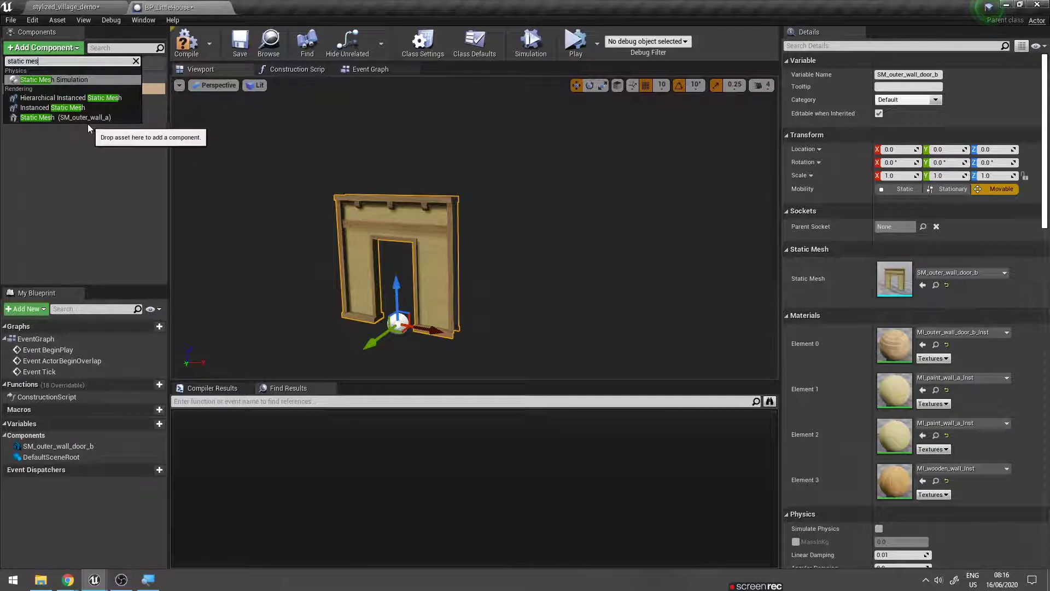
click(82, 117)
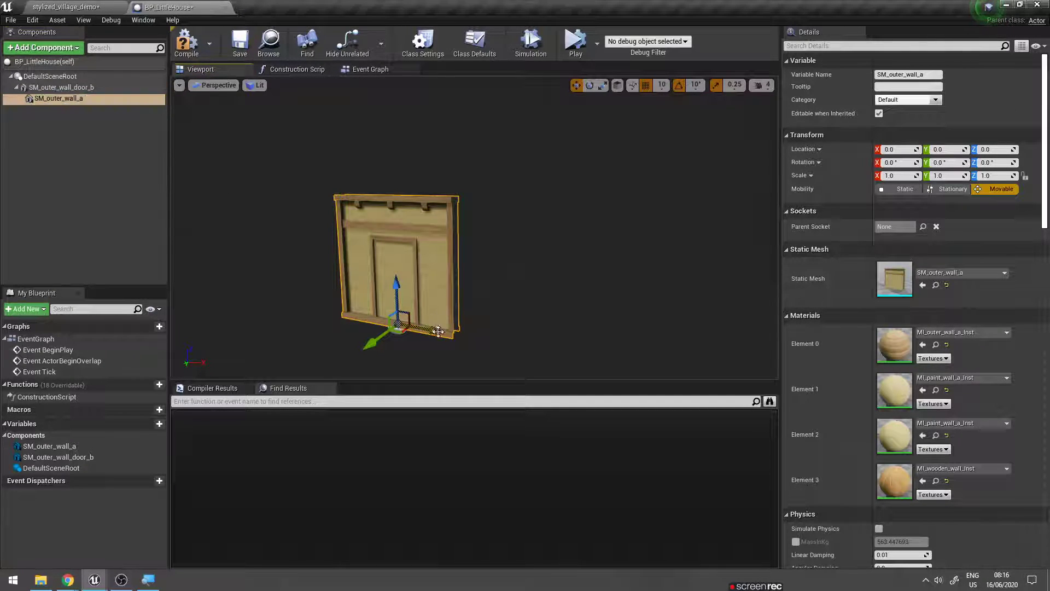
- Slide the plain wall to X 340, right beside the door wall
drag(442, 337, 570, 356)
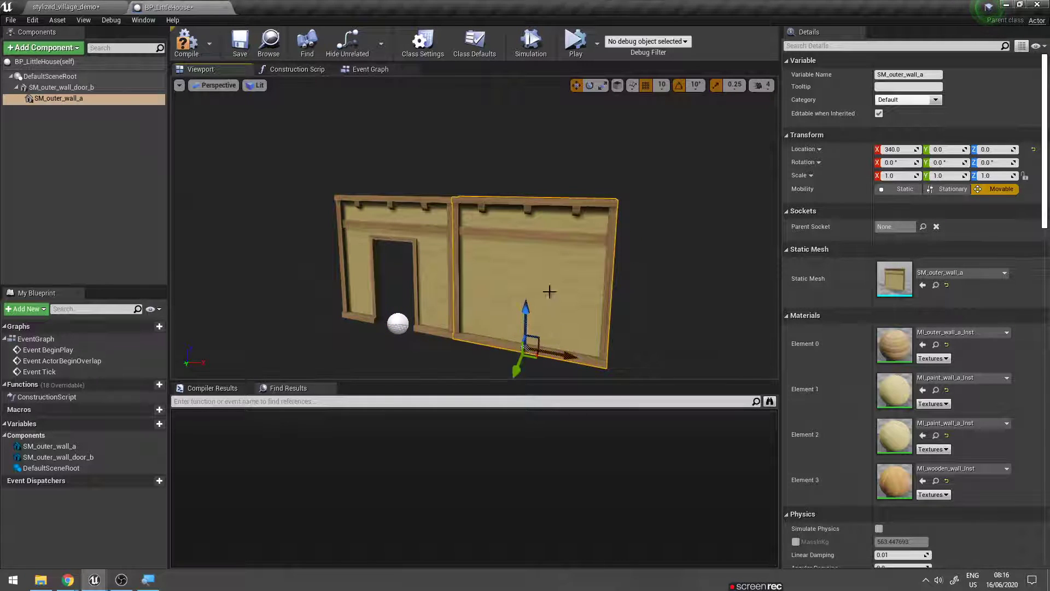
right_drag(549, 292, 549, 291)
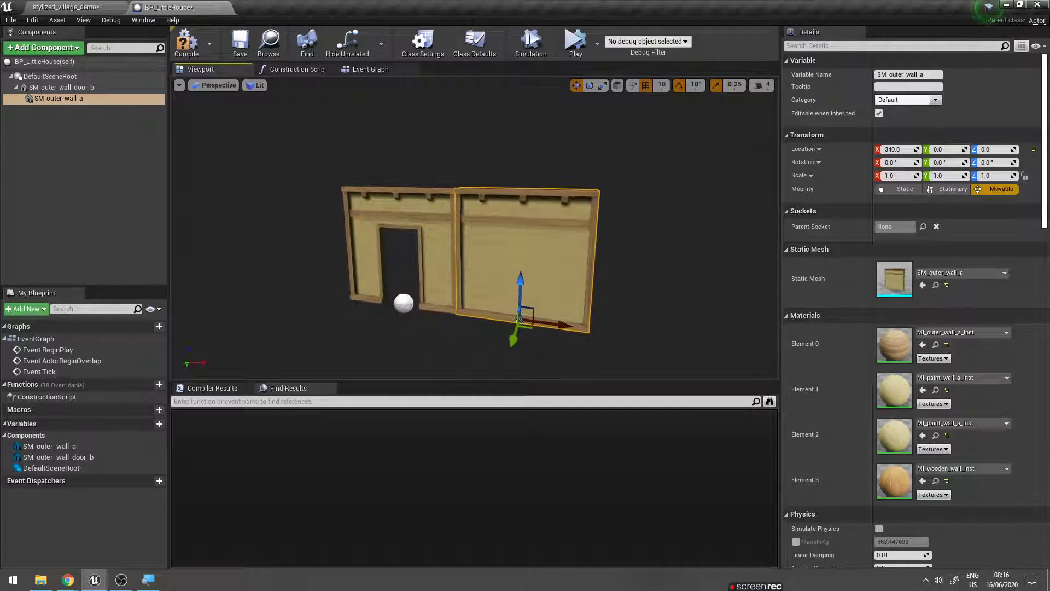
drag(561, 323, 514, 320)
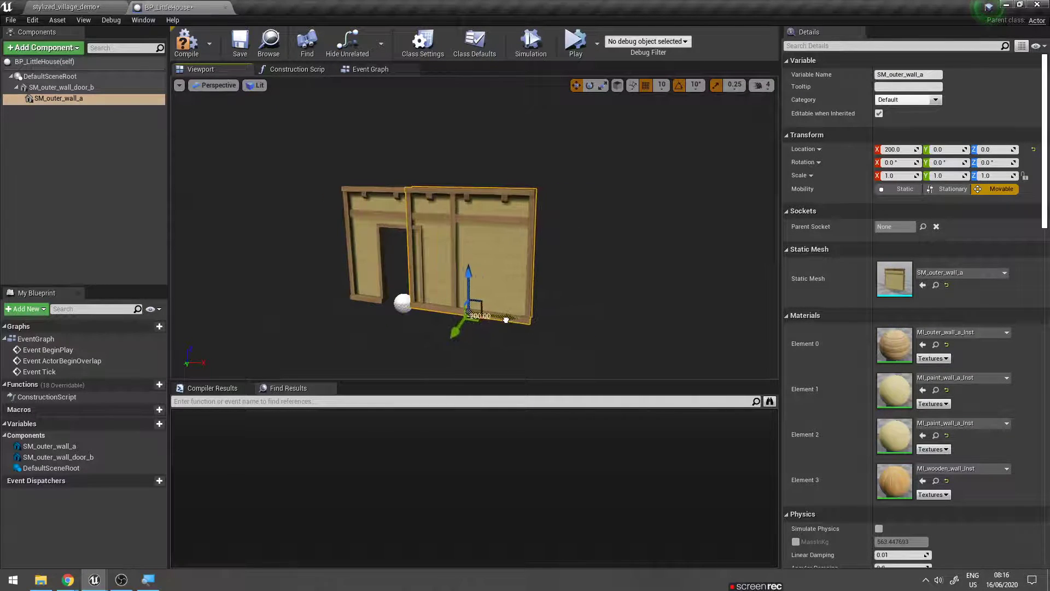
key(ctrl+z)
click(529, 315)
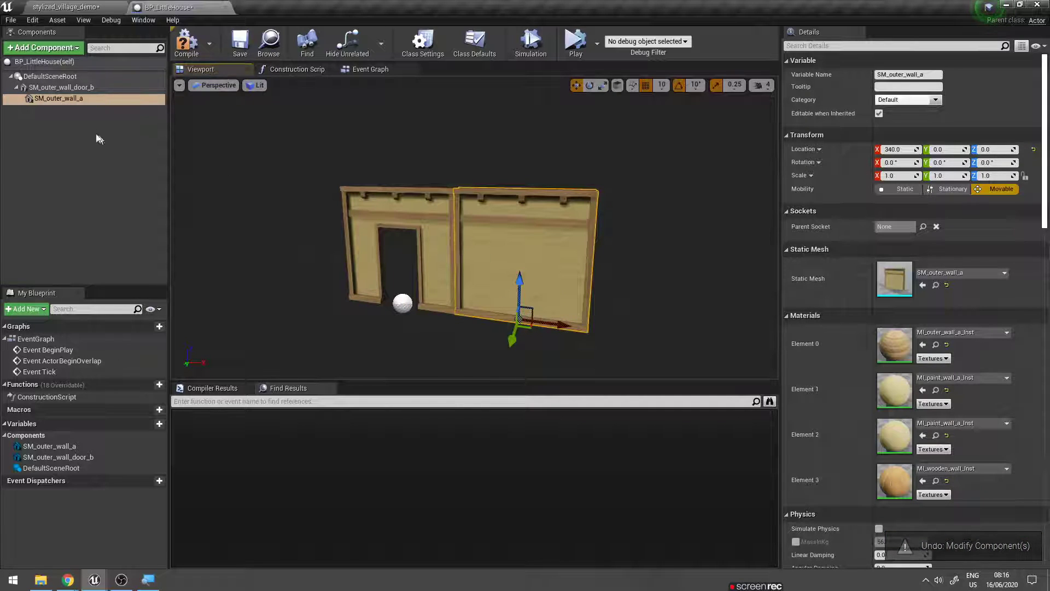
- Attach SM_outer_wall_a directly to DefaultSceneRoot via the Drop Actions menu
click(56, 101)
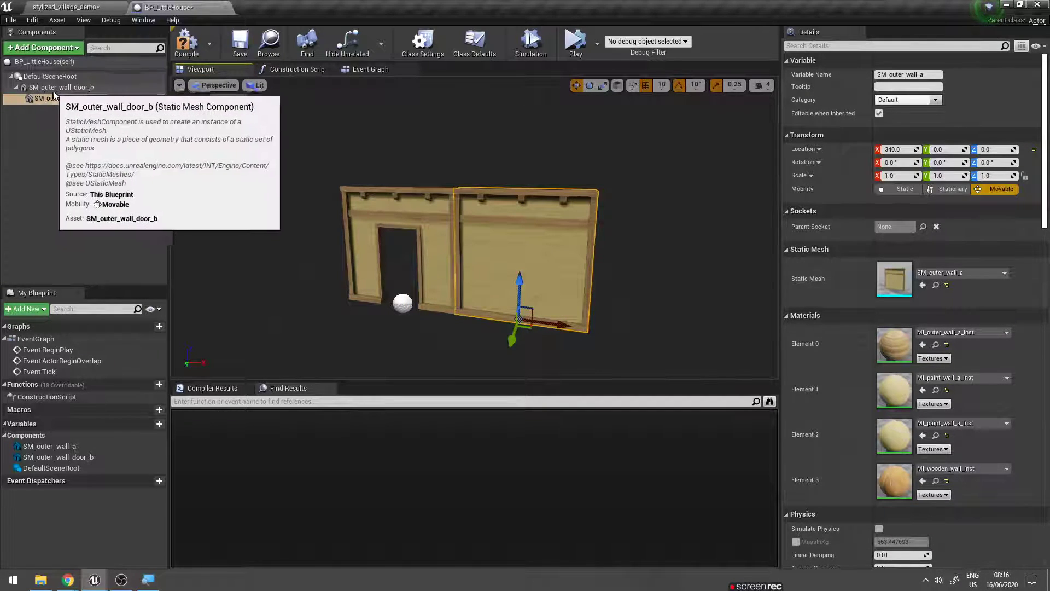
click(378, 257)
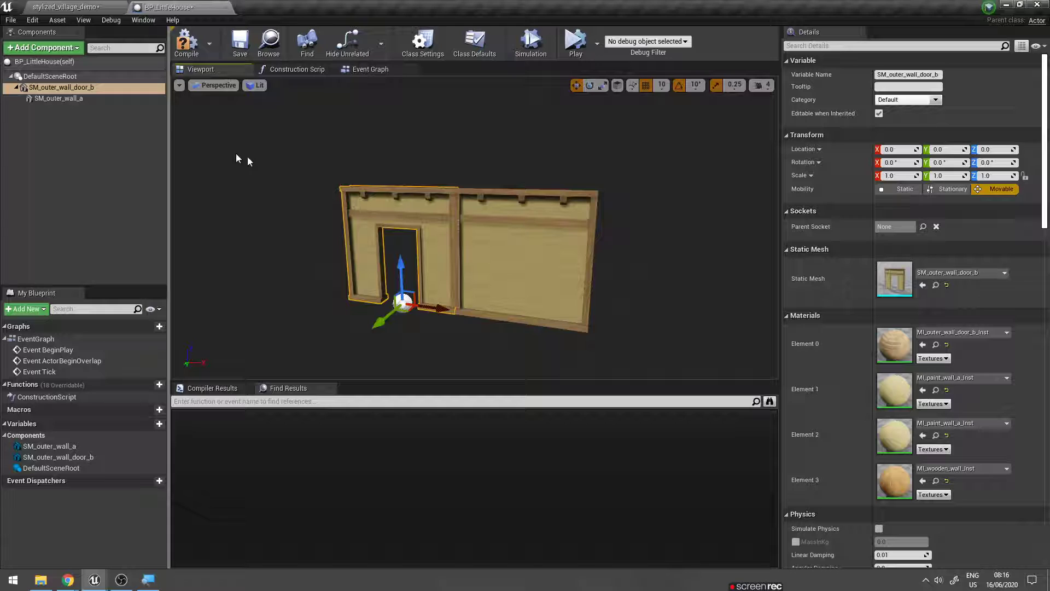
click(53, 97)
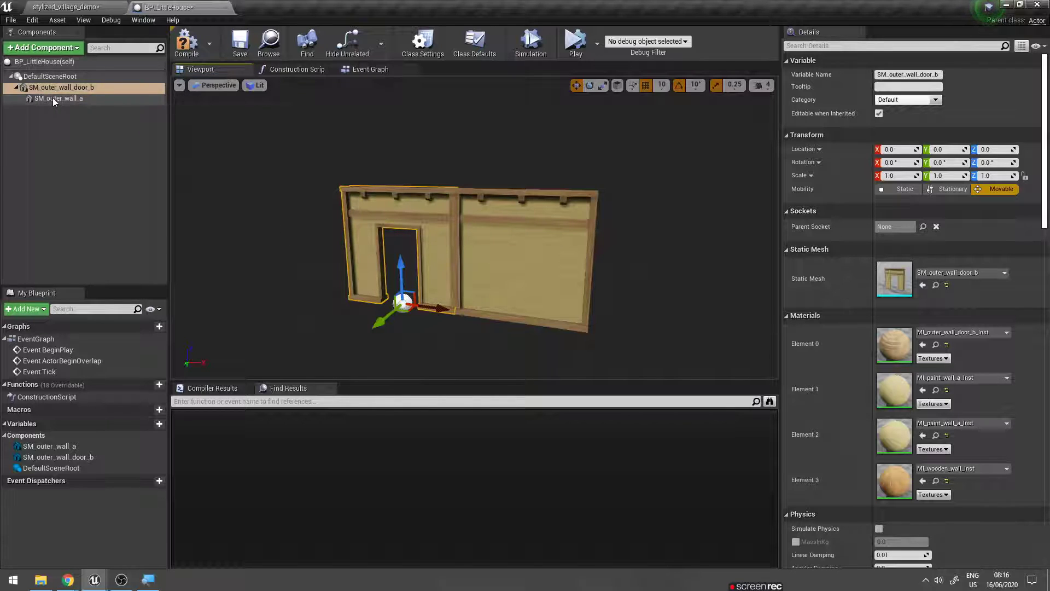
drag(61, 99, 45, 82)
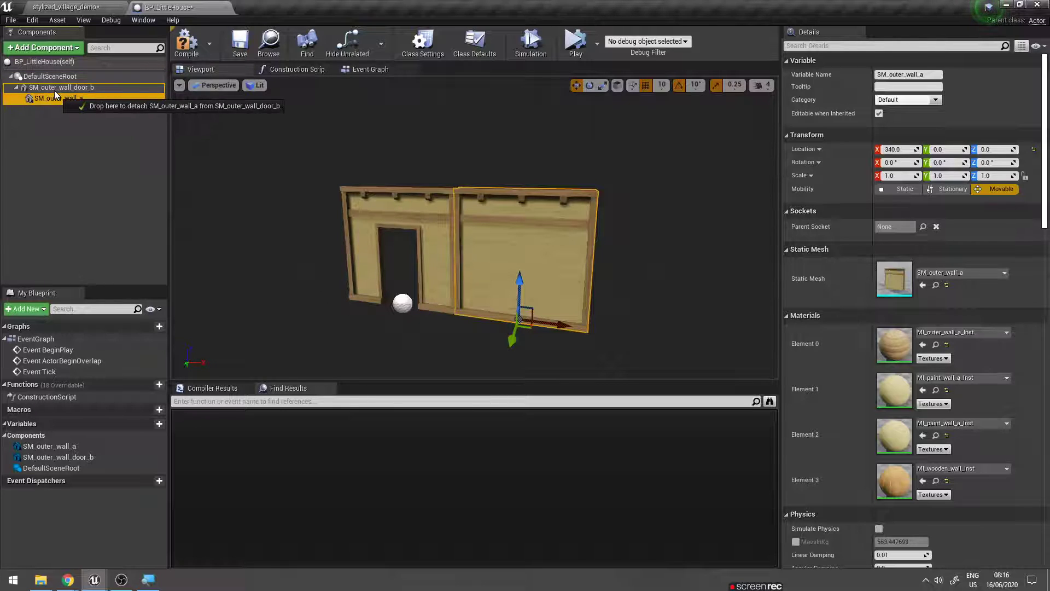
drag(45, 80, 46, 83)
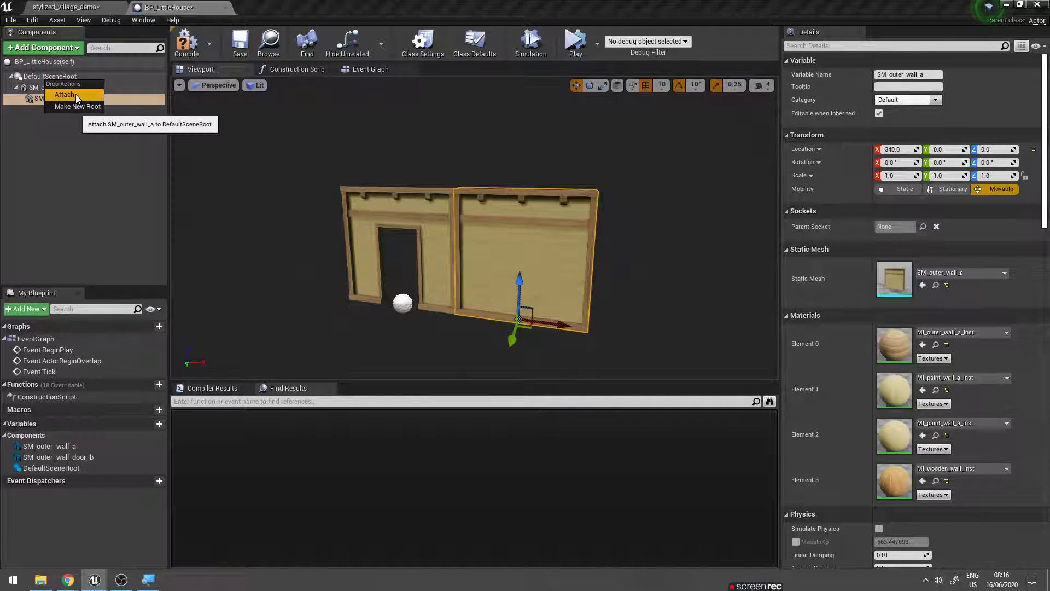
click(75, 94)
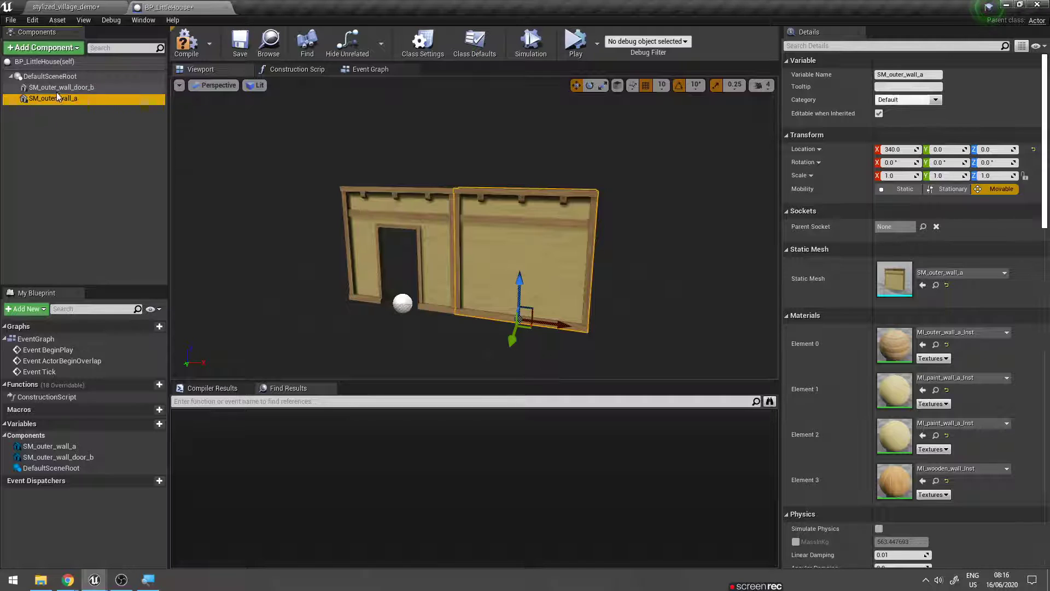
middle_drag(521, 258, 400, 198)
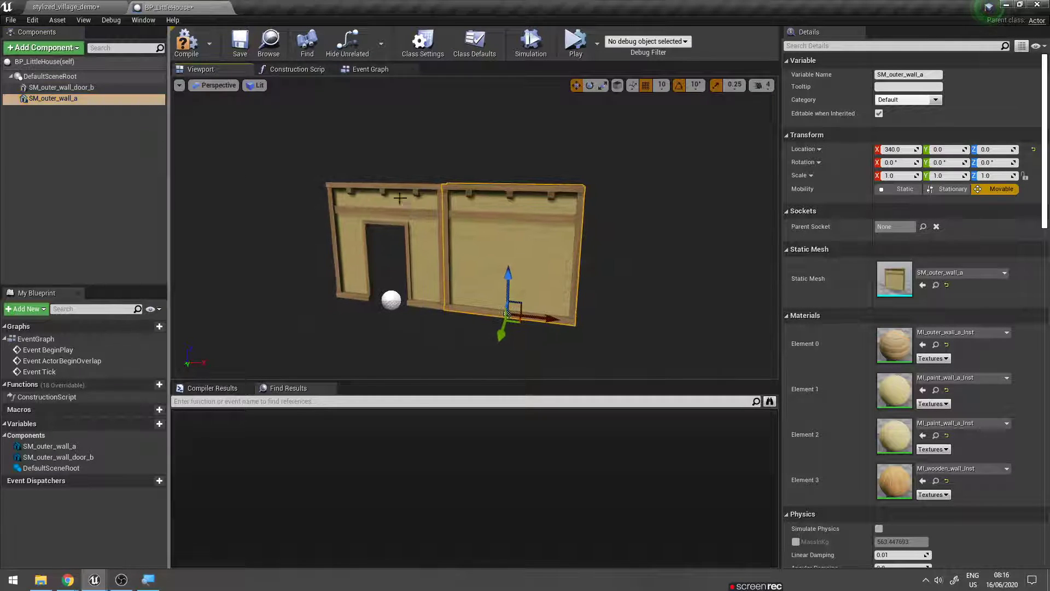
- Duplicate the plain wall as SM_outer_wall_a1 at X -340 and return to the village level
right_click(64, 102)
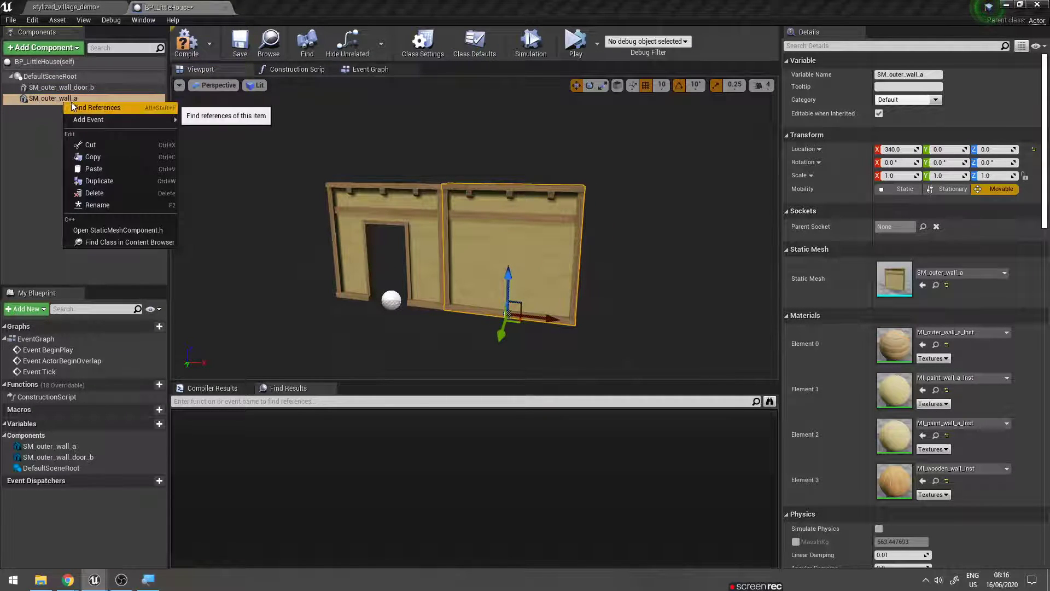
click(100, 181)
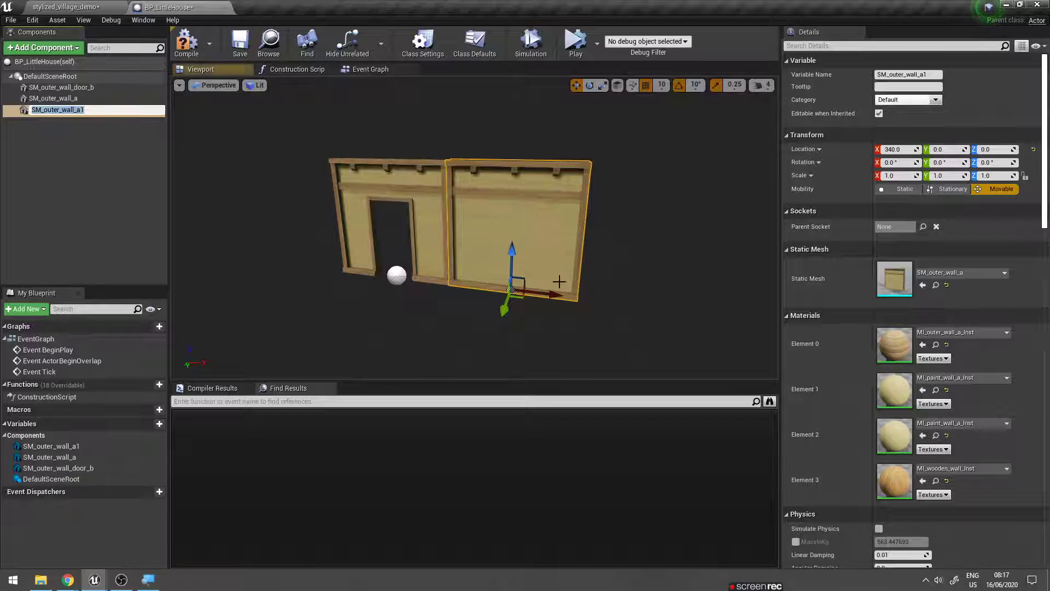
drag(543, 291, 324, 273)
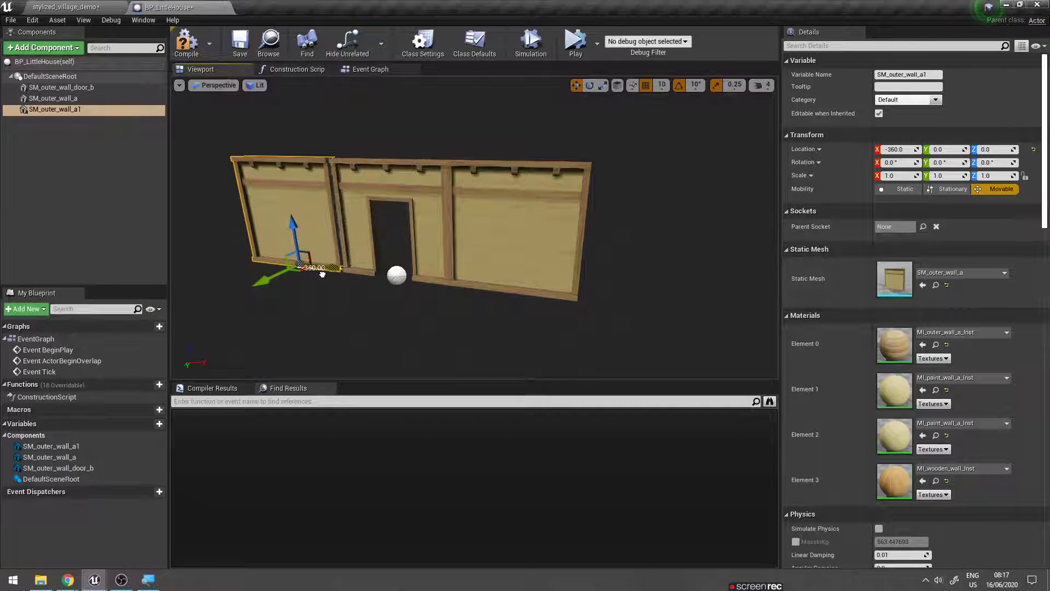
mouse_move(325, 272)
right_down()
mouse_move(350, 257)
mouse_move(406, 263)
right_up()
scroll(459, 295, down, 3)
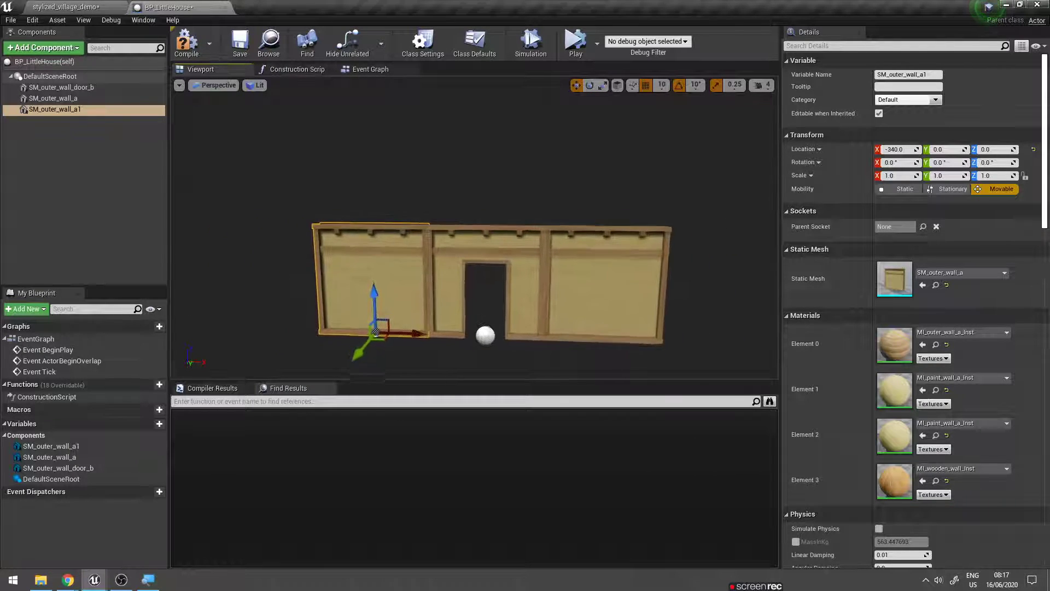
click(65, 8)
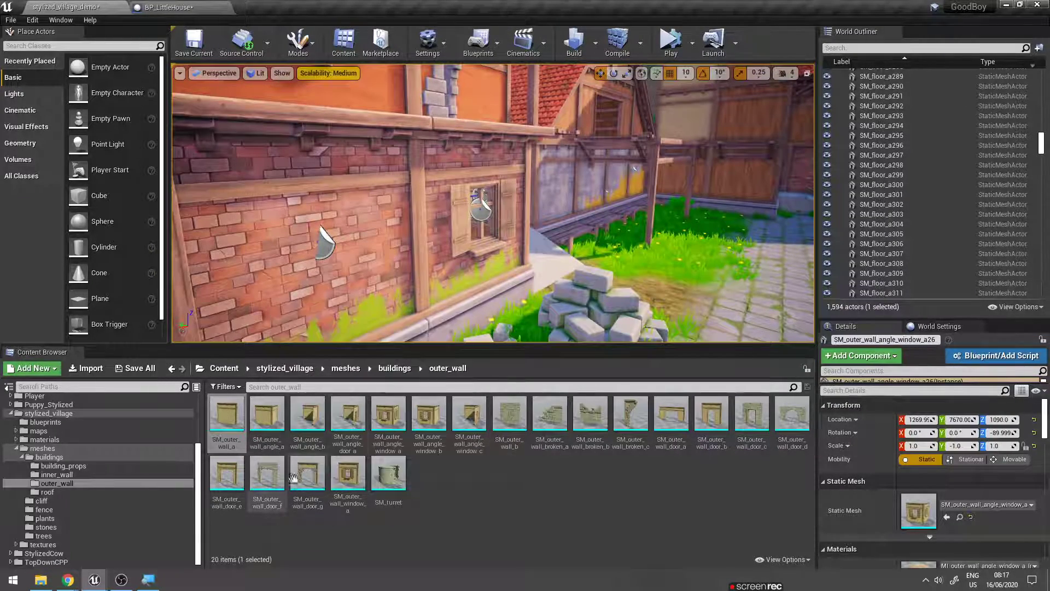
- Add SM_outer_wall_window_a at Z 330 above the left wall, with a copy at X 680
click(351, 477)
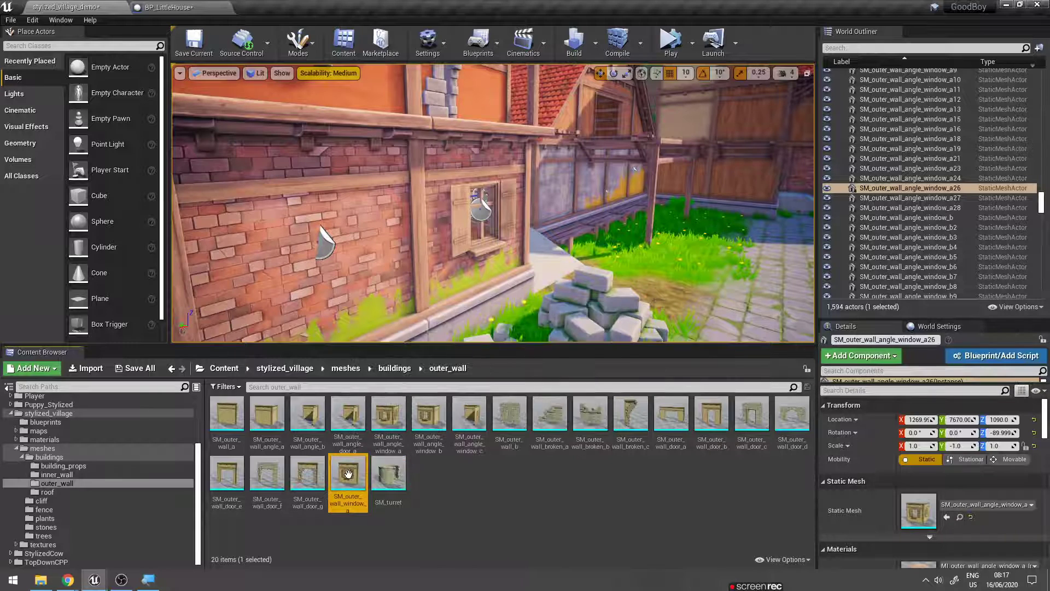
click(164, 7)
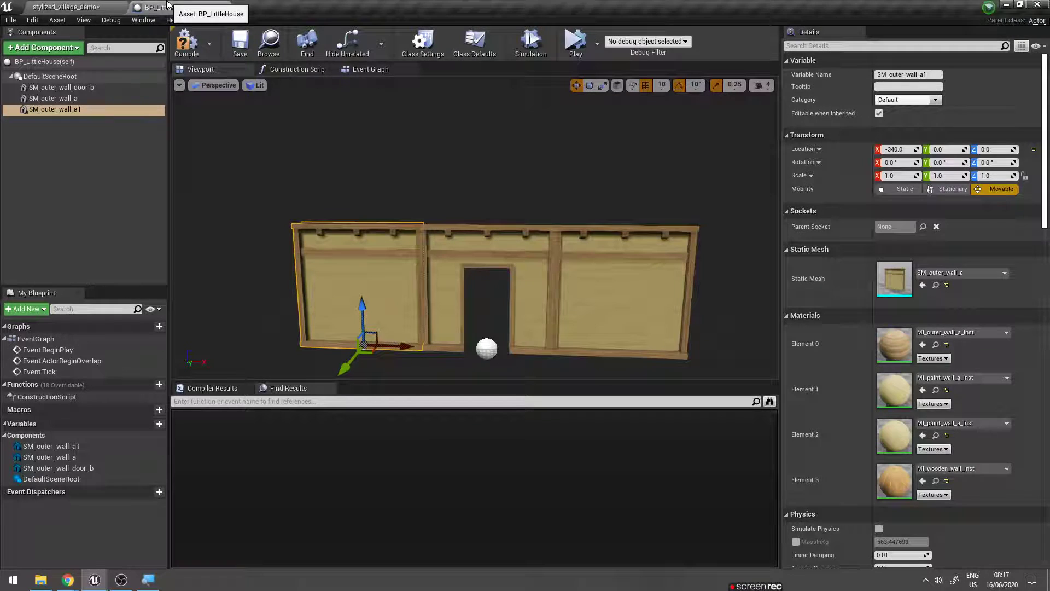
click(52, 48)
text(static mesh)
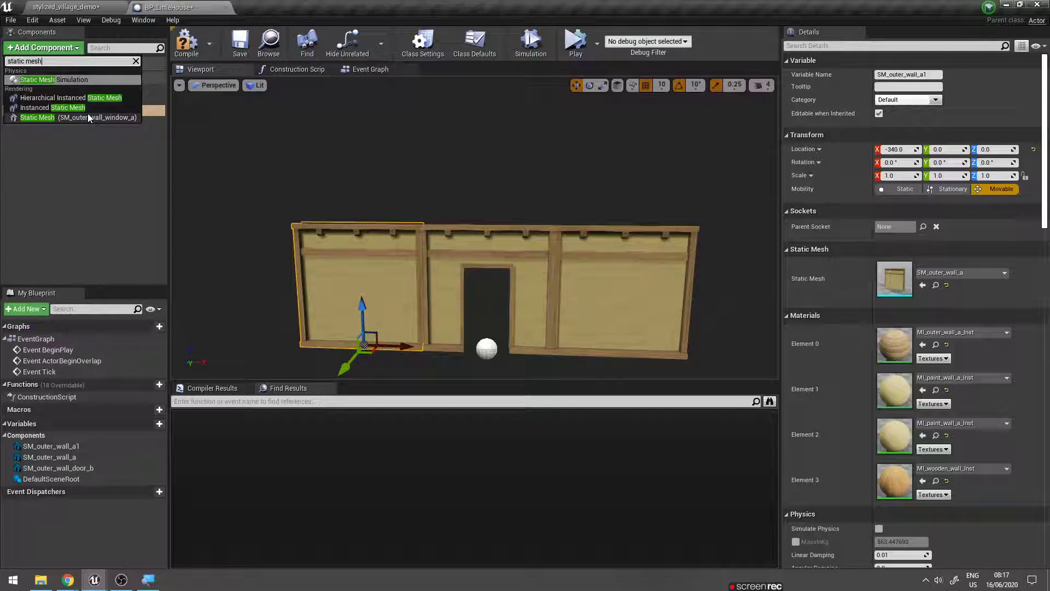
click(87, 117)
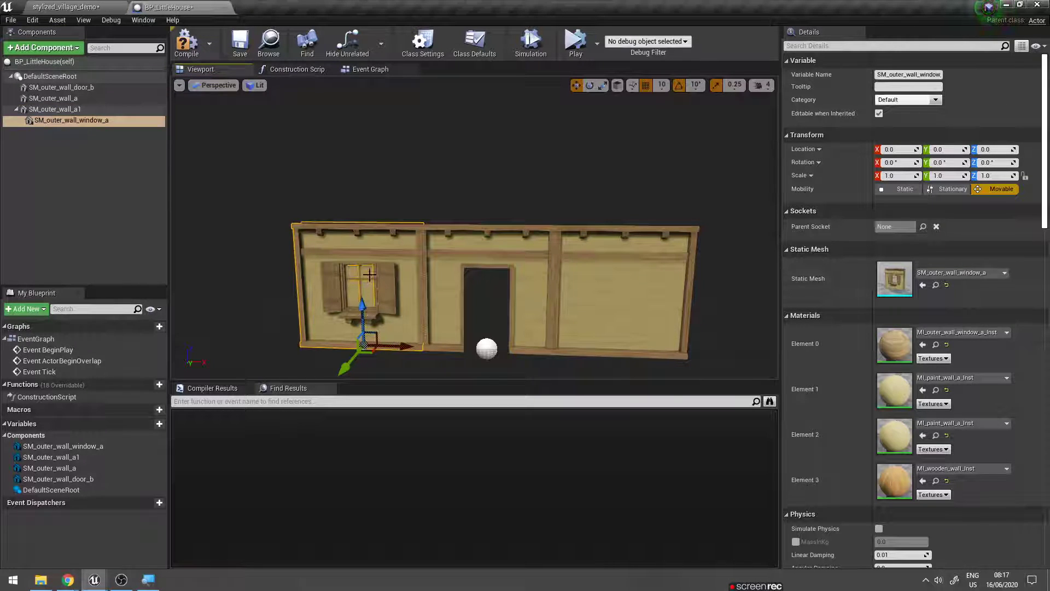
drag(362, 312, 346, 179)
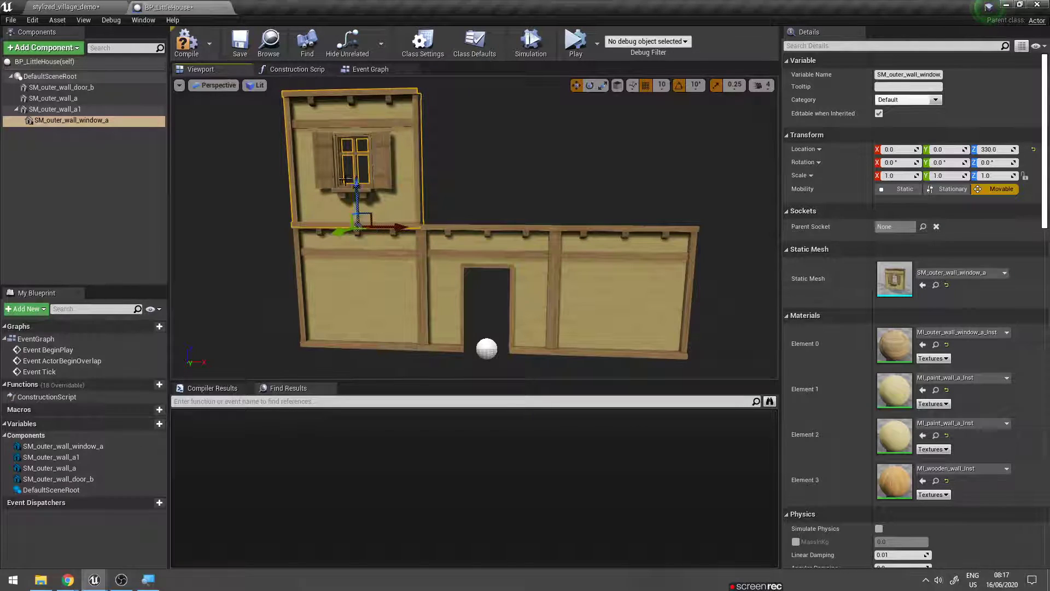
mouse_move(346, 179)
middle_down()
mouse_move(442, 214)
mouse_move(396, 236)
middle_up()
key(ctrl+w)
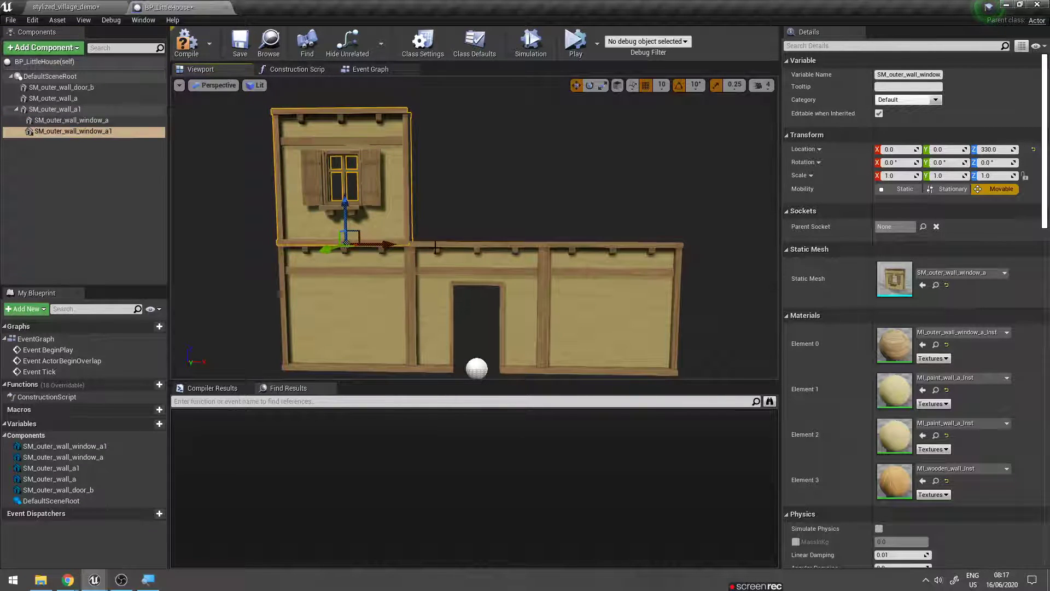
drag(389, 243, 656, 242)
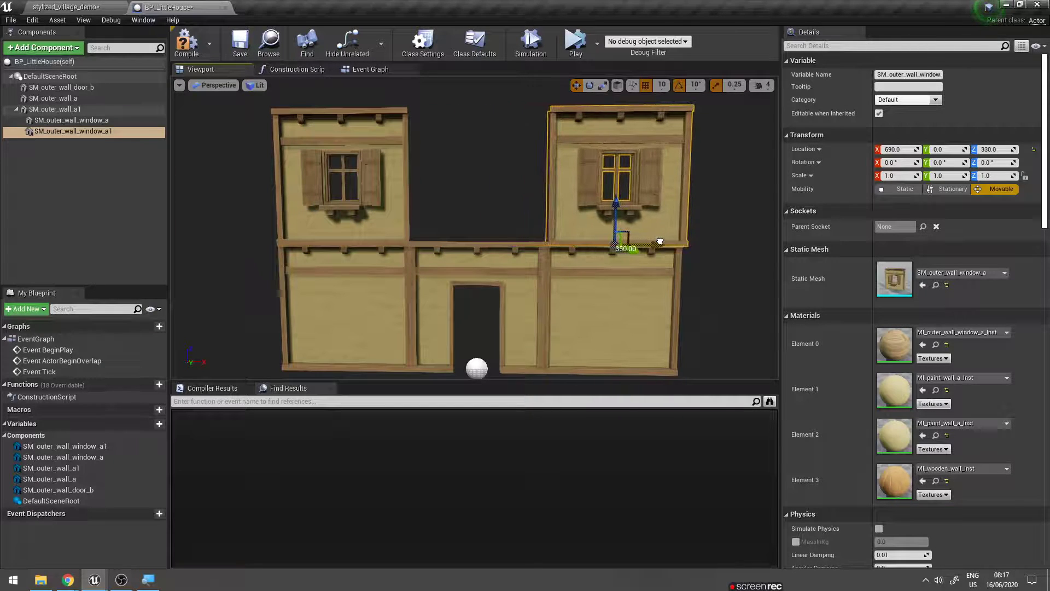
middle_drag(625, 282, 640, 286)
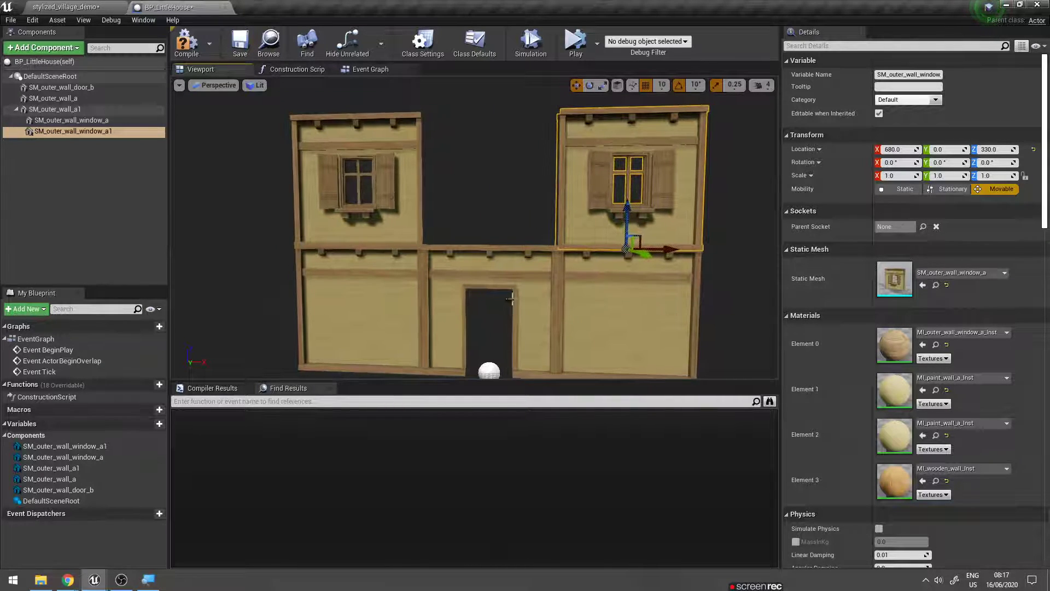
- Duplicate the plain wall into the upper middle gap at X 0, Z 330
click(353, 312)
key(ctrl+w)
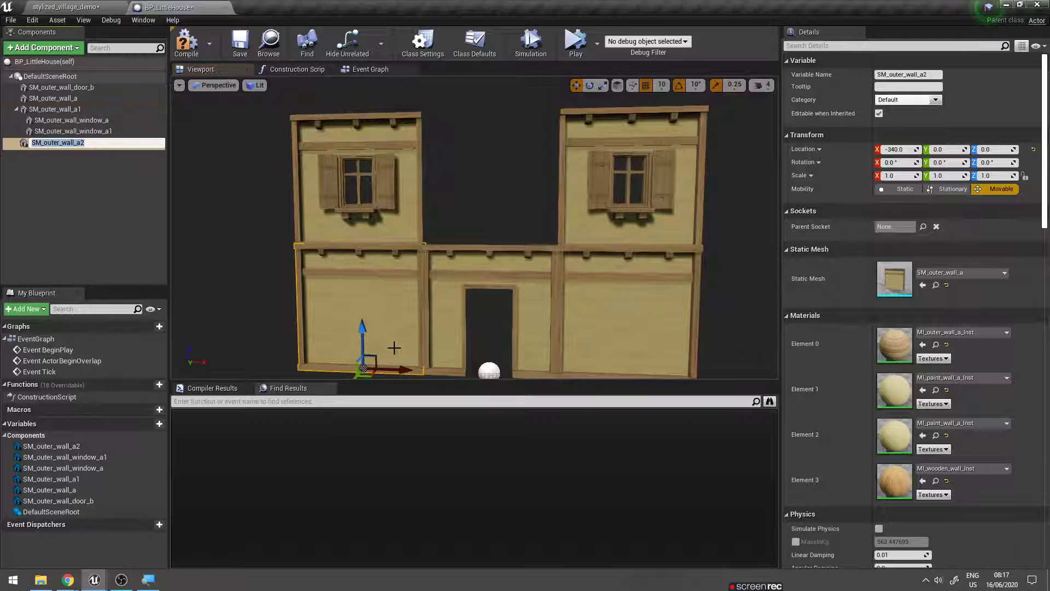
drag(404, 370, 522, 367)
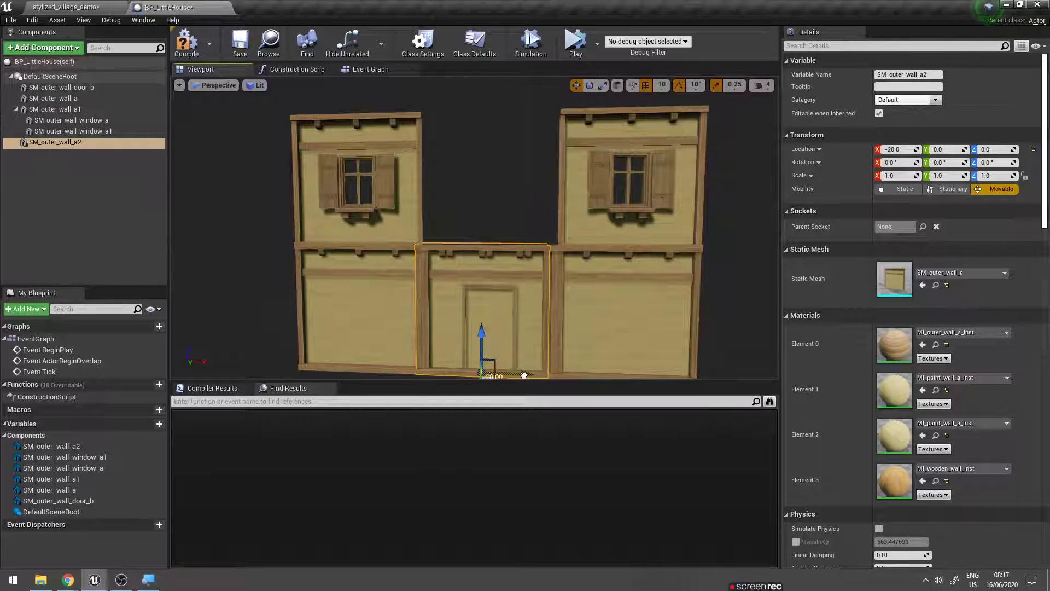
drag(487, 332, 487, 204)
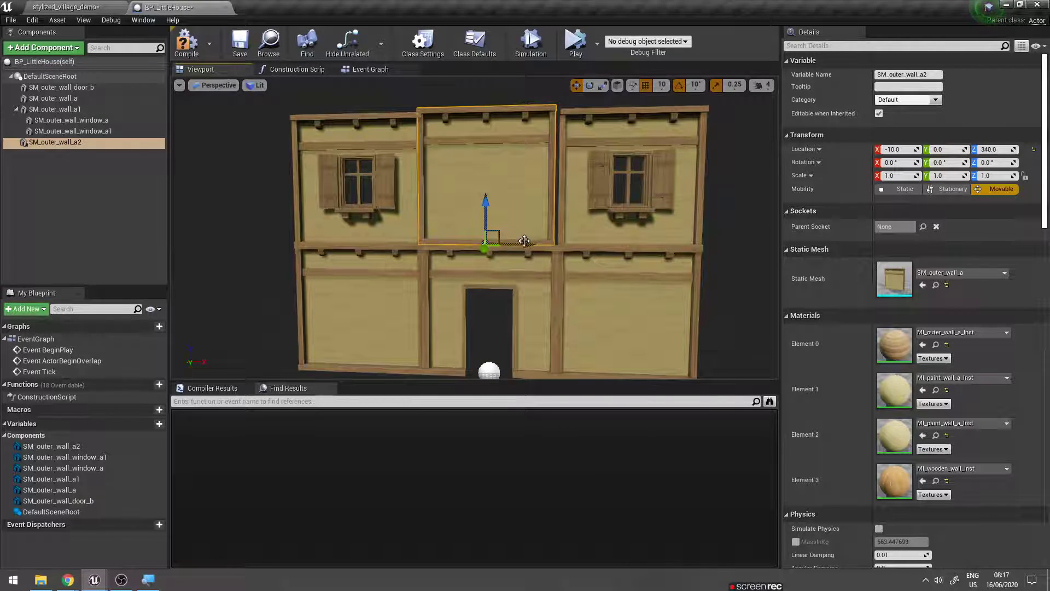
drag(524, 241, 524, 243)
drag(491, 208, 491, 212)
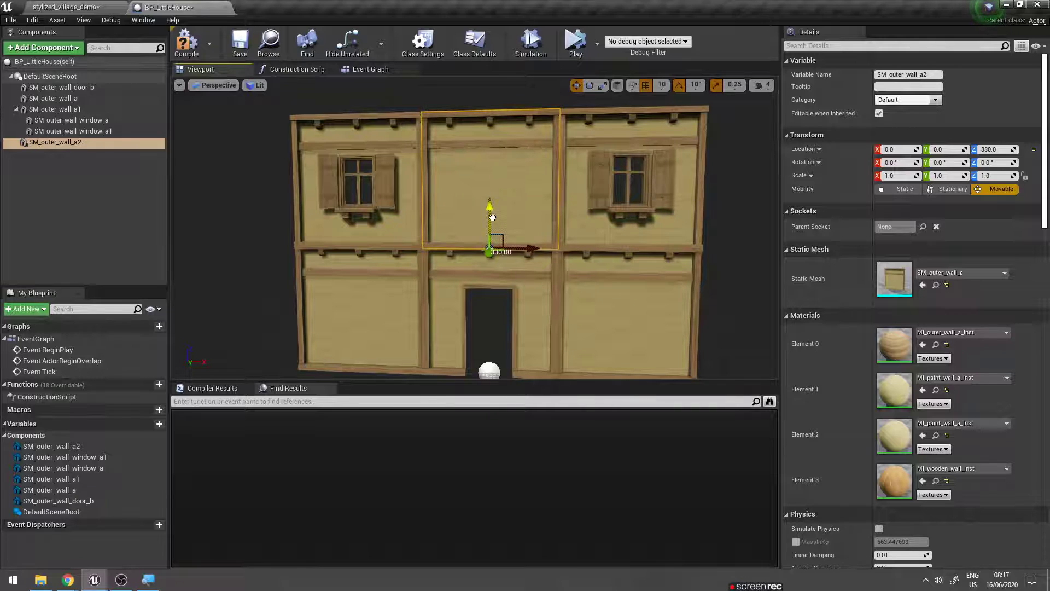
mouse_move(491, 214)
right_down()
mouse_move(416, 229)
mouse_move(545, 276)
mouse_move(437, 278)
mouse_move(492, 273)
right_up()
- Alt-drag a copy of SM_outer_wall_a1, rotate it 90° on Z, and move it to X -490
click(437, 277)
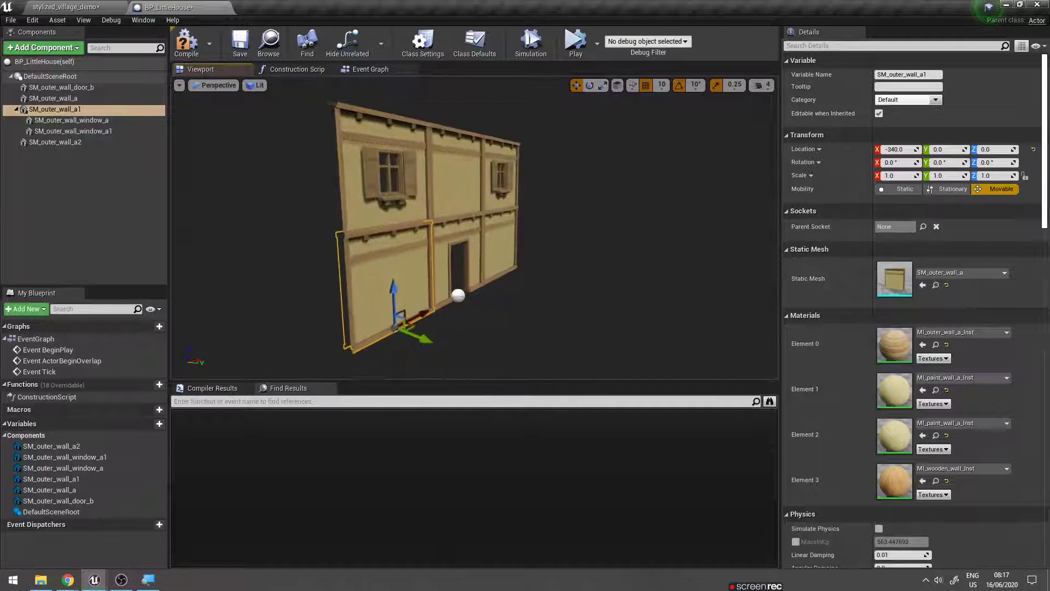
right_drag(488, 318, 495, 318)
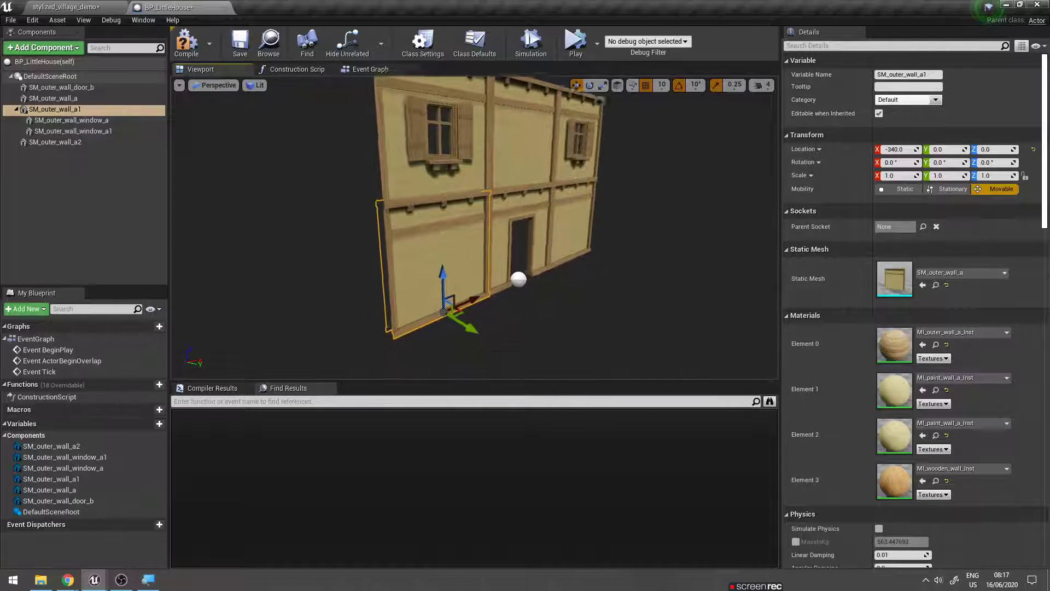
alt+drag(495, 319, 501, 320)
right_drag(529, 320, 516, 328)
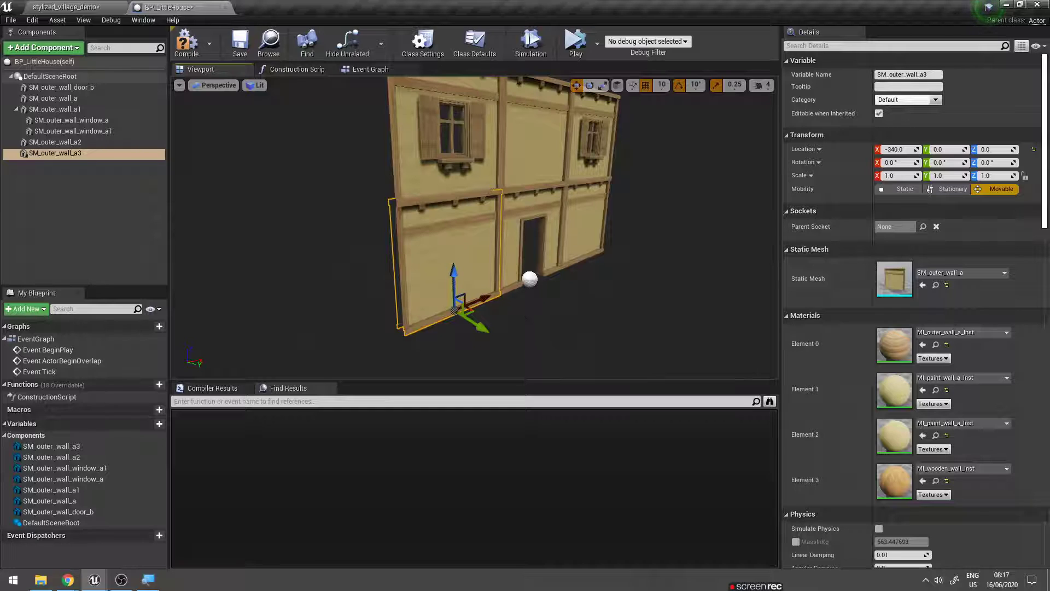
drag(516, 325, 555, 329)
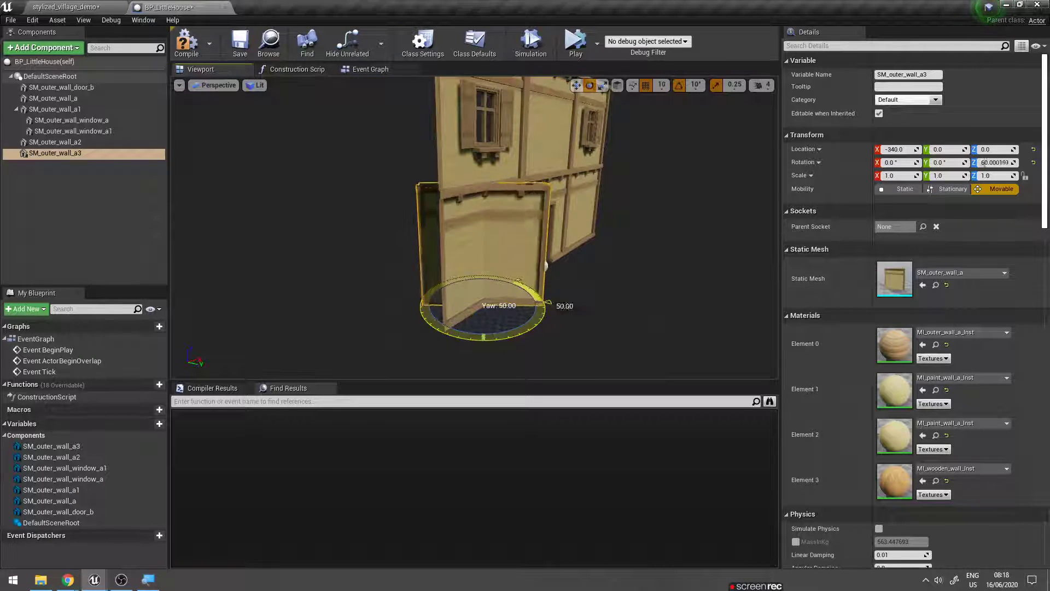
key(w)
drag(497, 313, 409, 339)
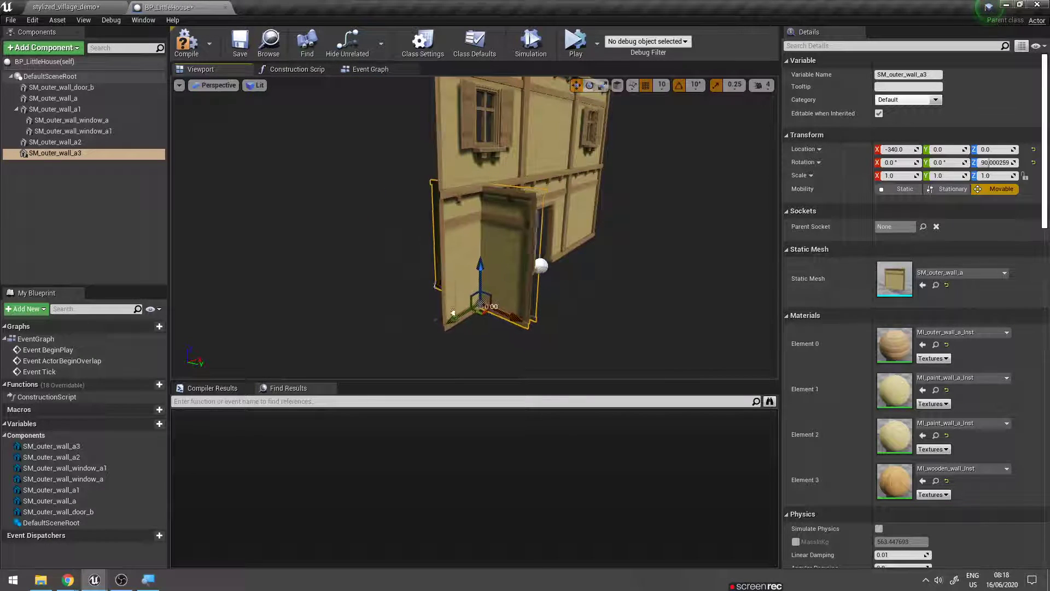
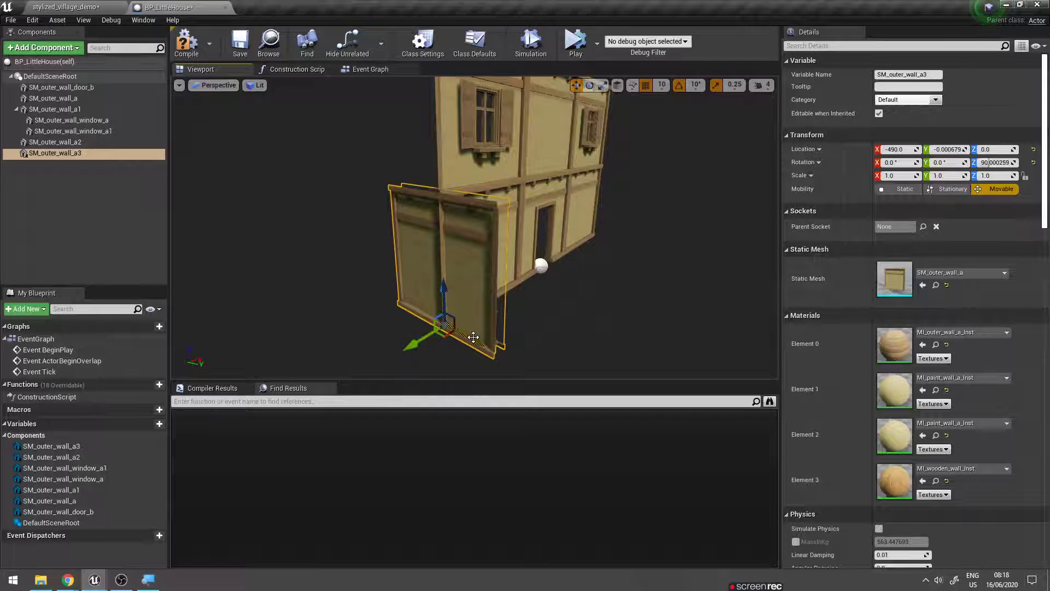
- Shift SM_outer_wall_a3 160 units sideways, copy it along the side, then duplicate both ground panels
mouse_move(473, 337)
mouse_down()
mouse_move(431, 329)
mouse_move(509, 282)
mouse_up()
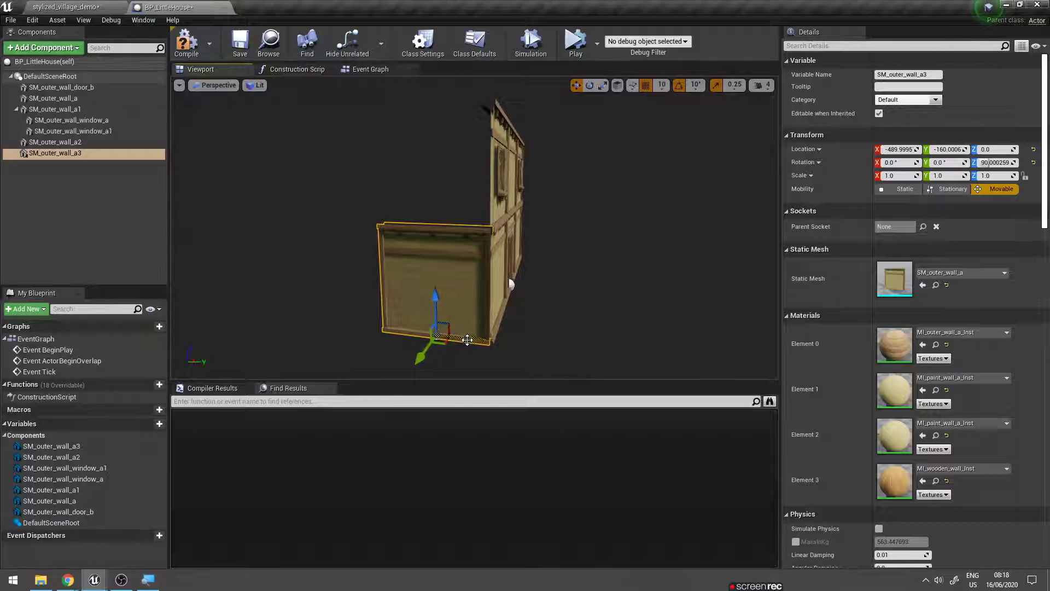
key(ctrl+w)
drag(471, 339, 371, 333)
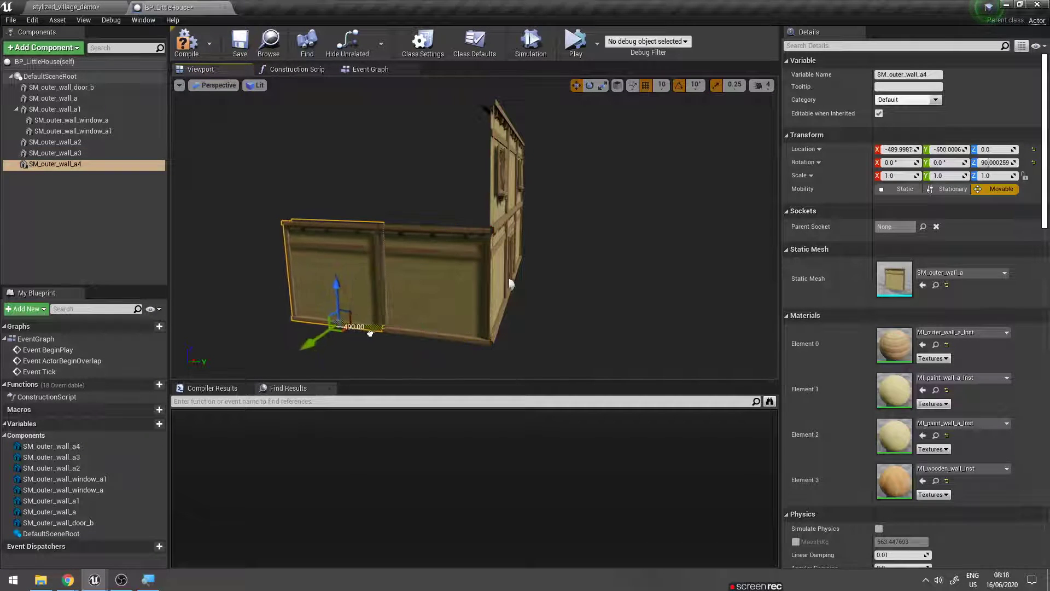
key(ctrl+w)
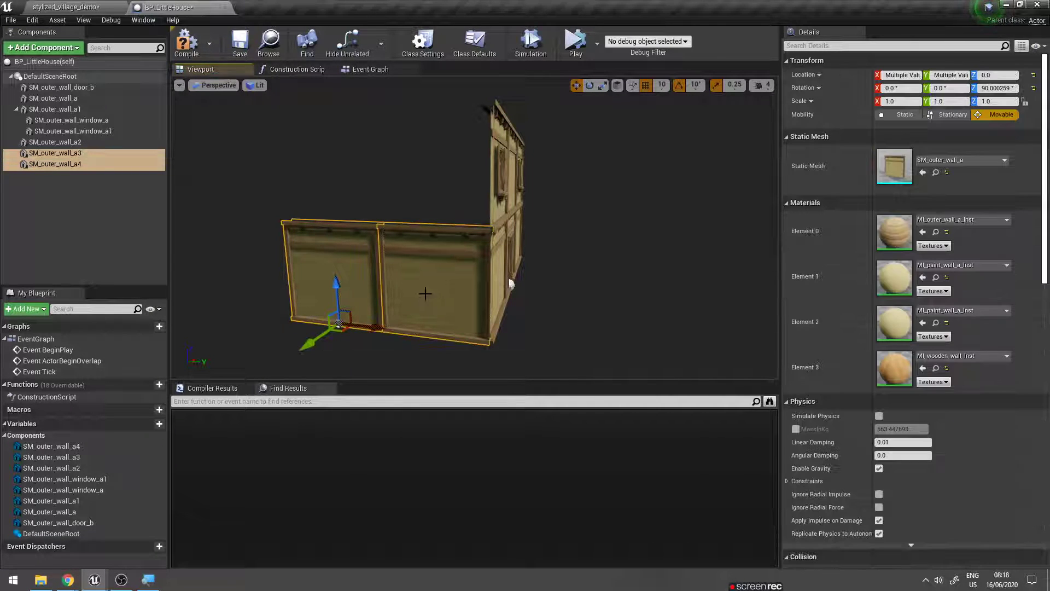
click(424, 295)
key(ctrl+w)
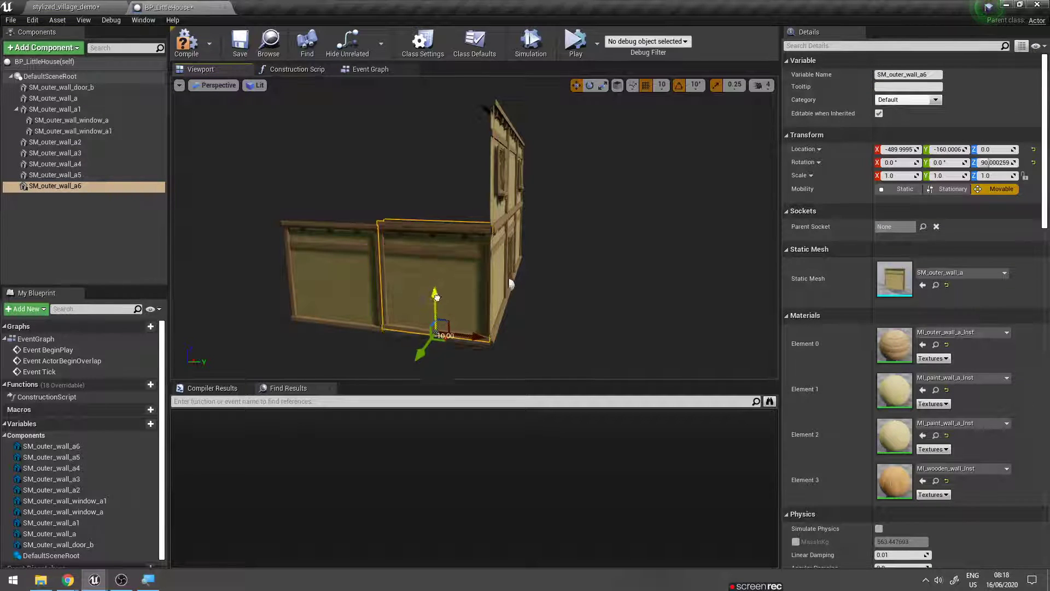
- Raise both copied panels 330 units to the upper storey and select panels a3–a6
drag(436, 297, 441, 188)
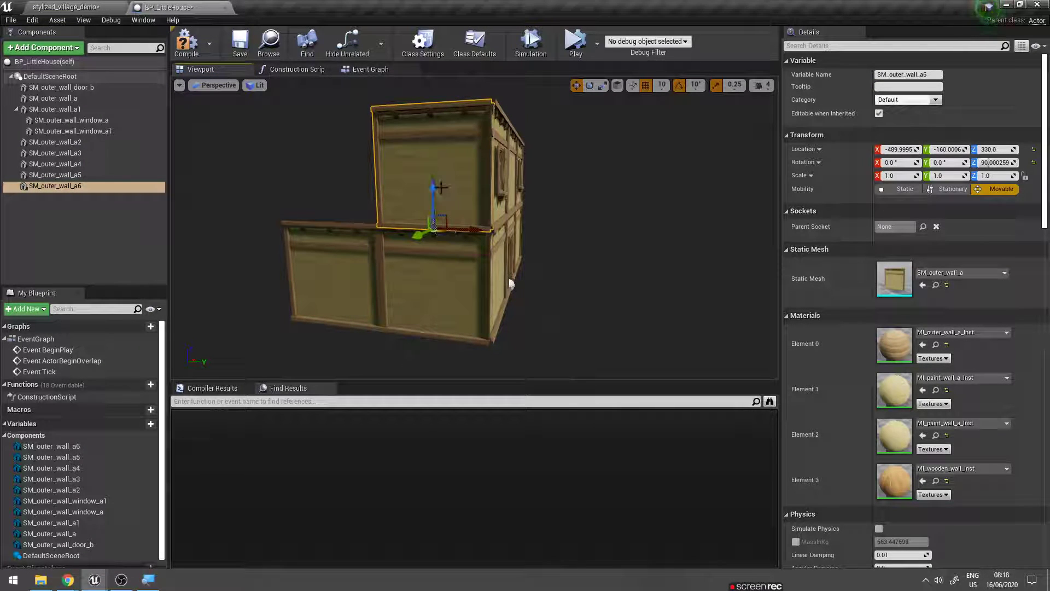
click(329, 236)
drag(335, 295, 342, 194)
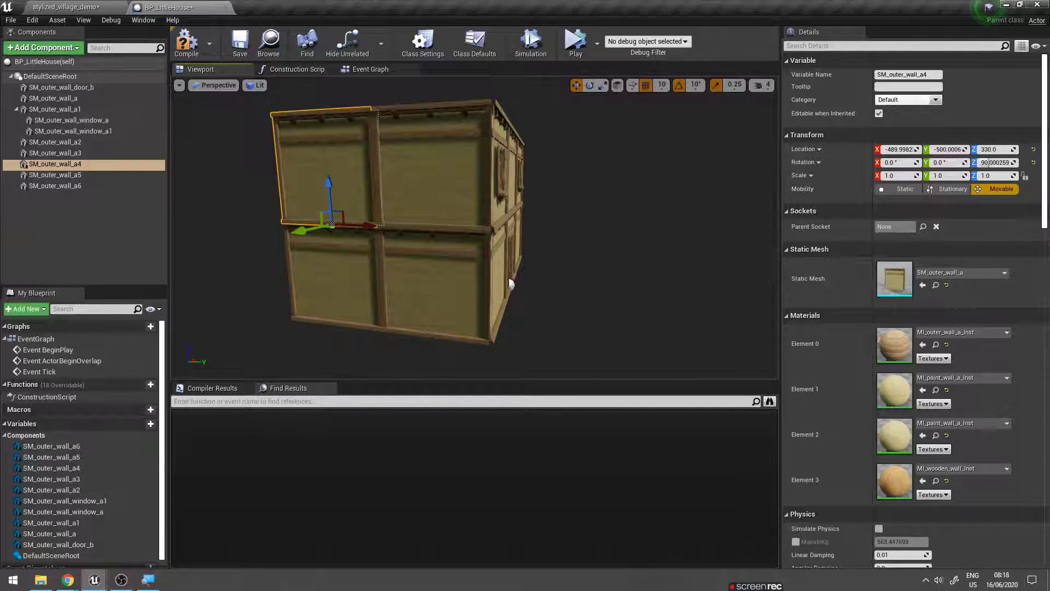
right_drag(510, 283, 540, 309)
click(413, 187)
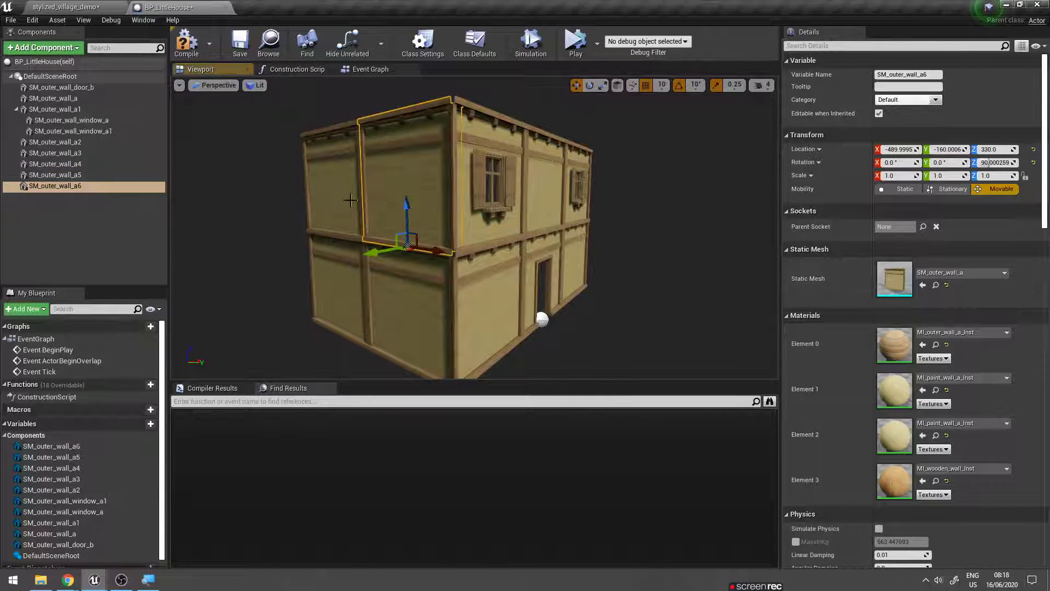
click(321, 161)
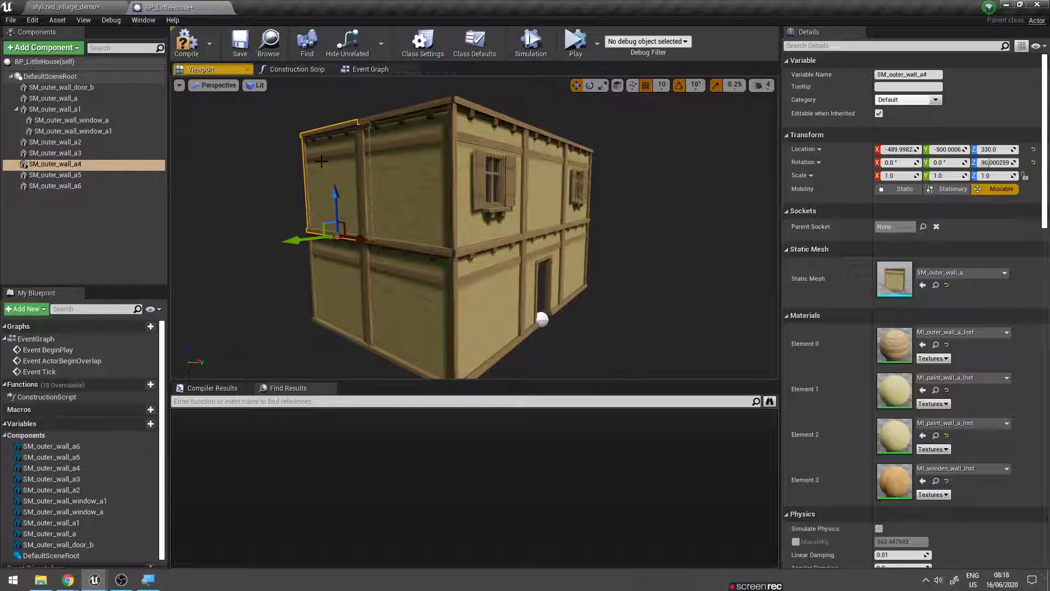
click(57, 153)
shift+click(83, 186)
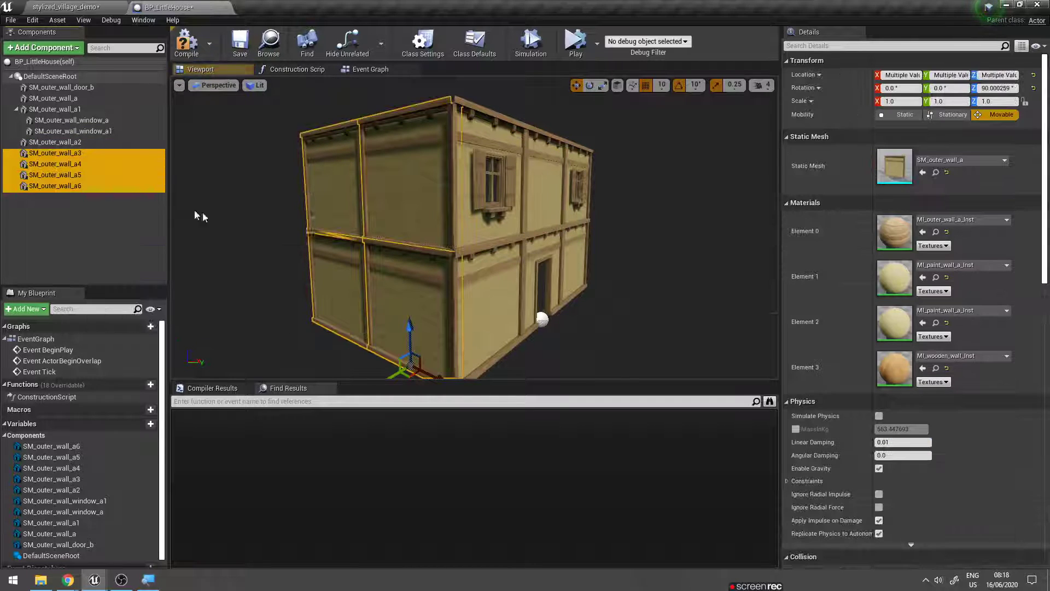
- Duplicate panels a3–a6 into a7–a10, undo a stray move, and select all four copies
key(ctrl+w)
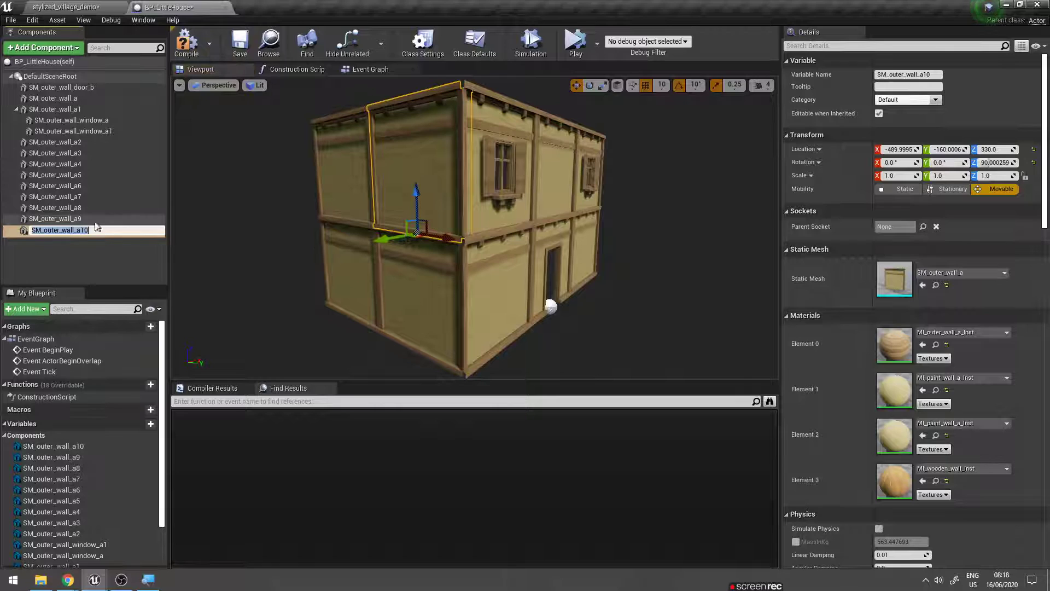
click(79, 217)
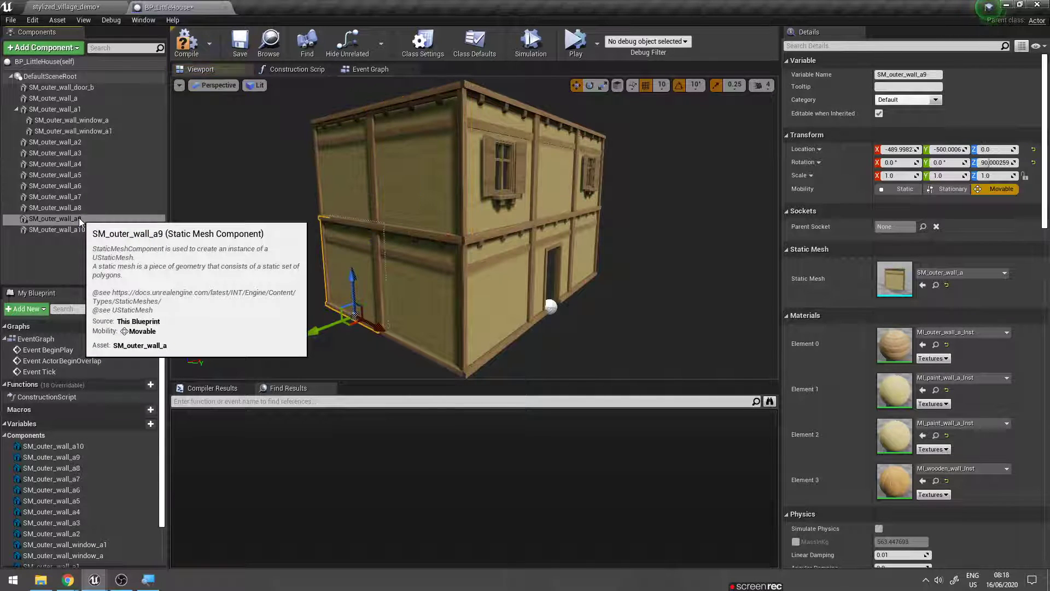
click(79, 218)
click(79, 229)
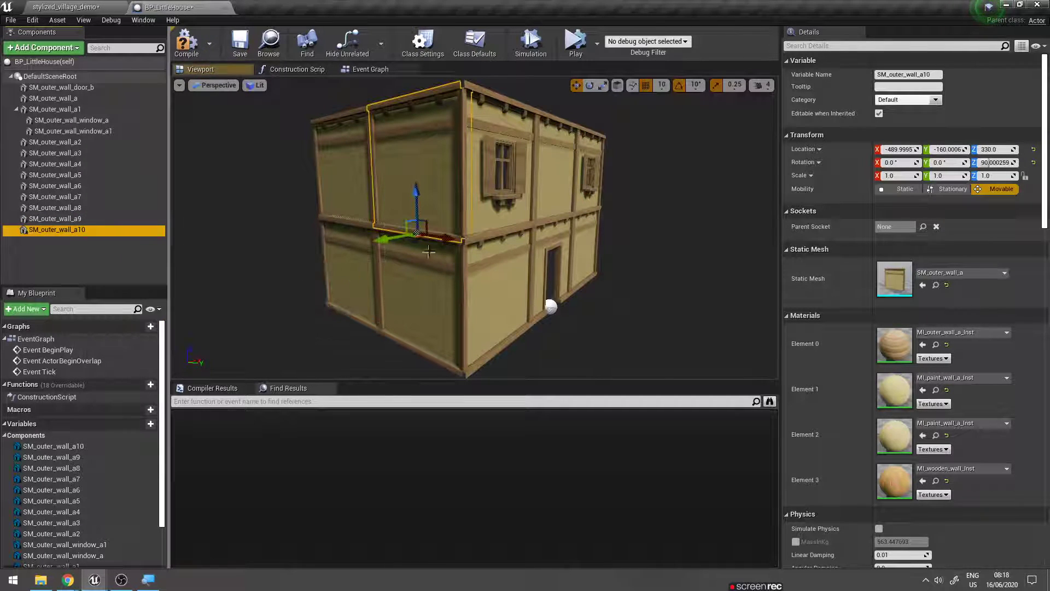
drag(425, 233, 347, 249)
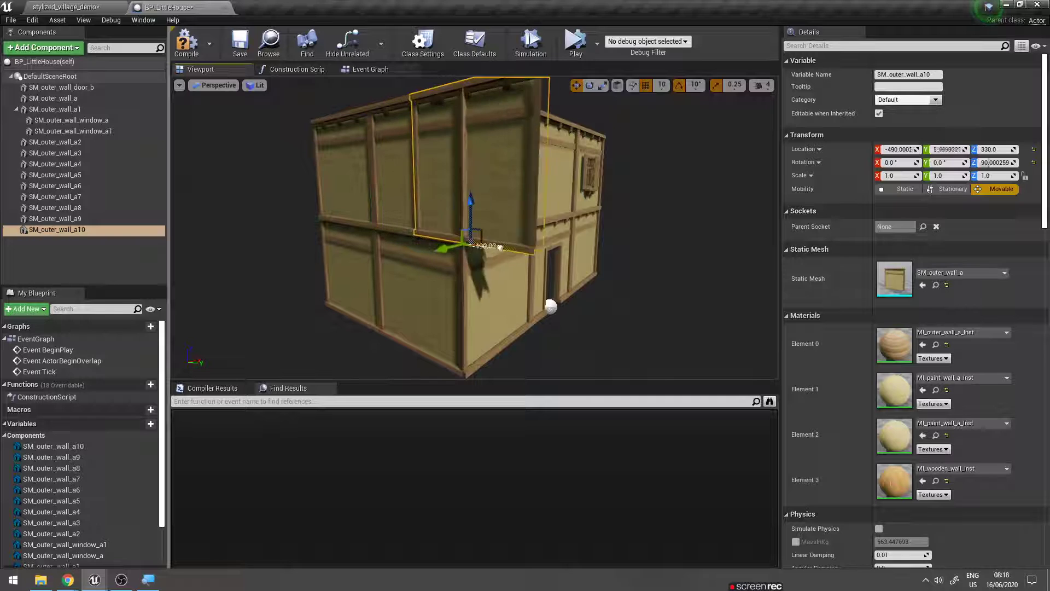
click(88, 219)
drag(371, 322, 476, 301)
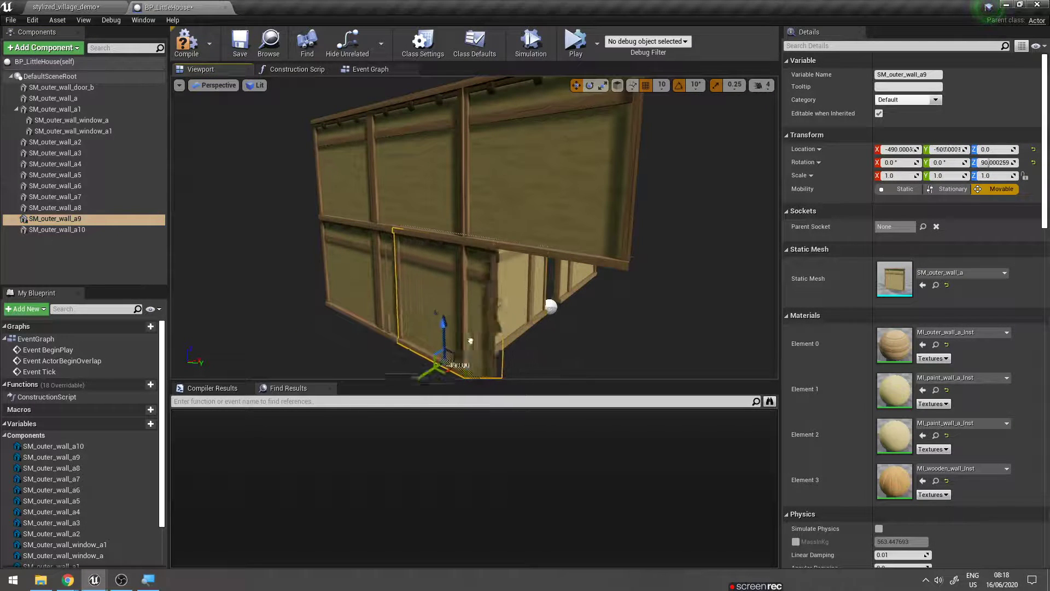
key(ctrl+z)
key(ctrl+z)
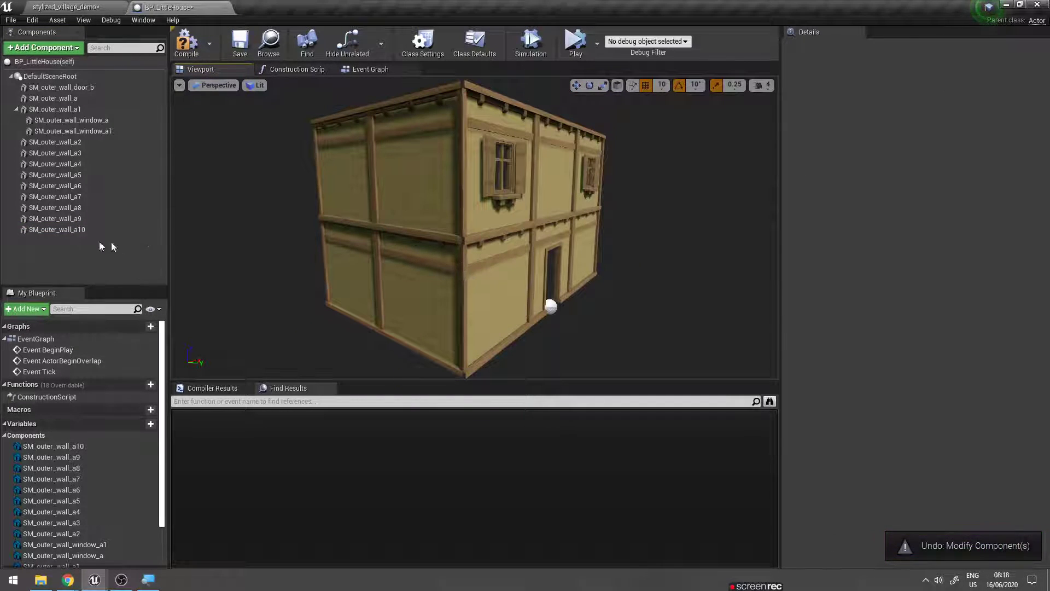
click(57, 230)
shift+click(77, 198)
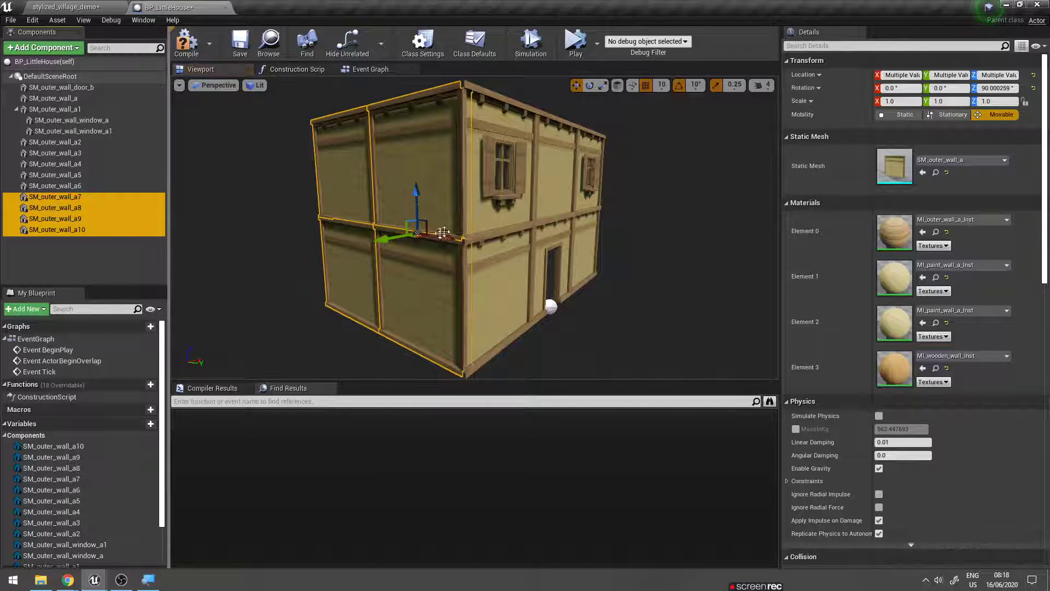
- Slide panels a7–a10 twice by 160 units and rotate them in yaw toward another side
drag(390, 236, 517, 222)
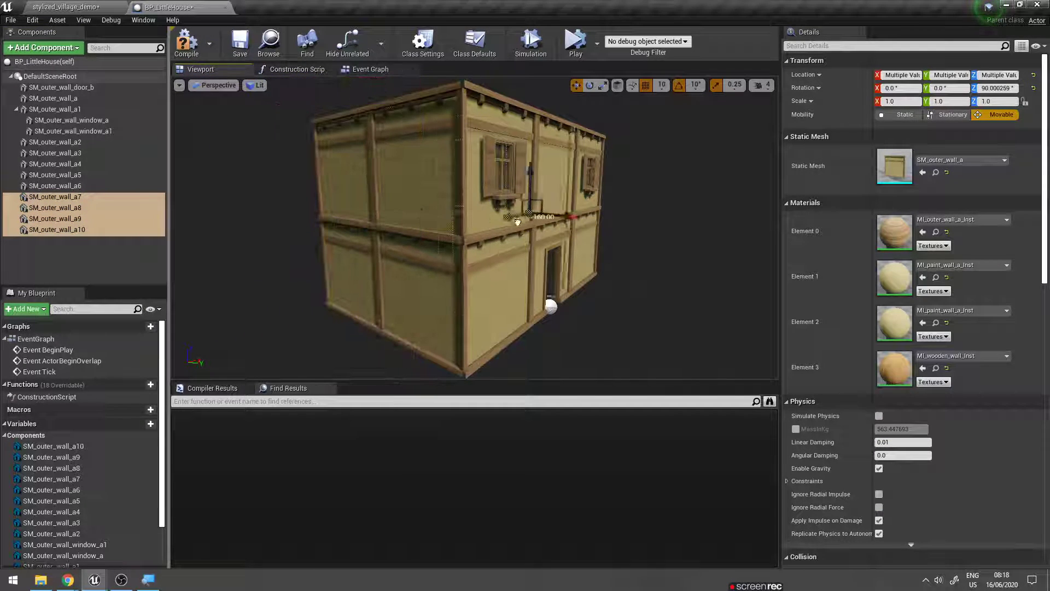
mouse_move(549, 222)
right_down()
mouse_move(416, 230)
mouse_move(334, 171)
right_up()
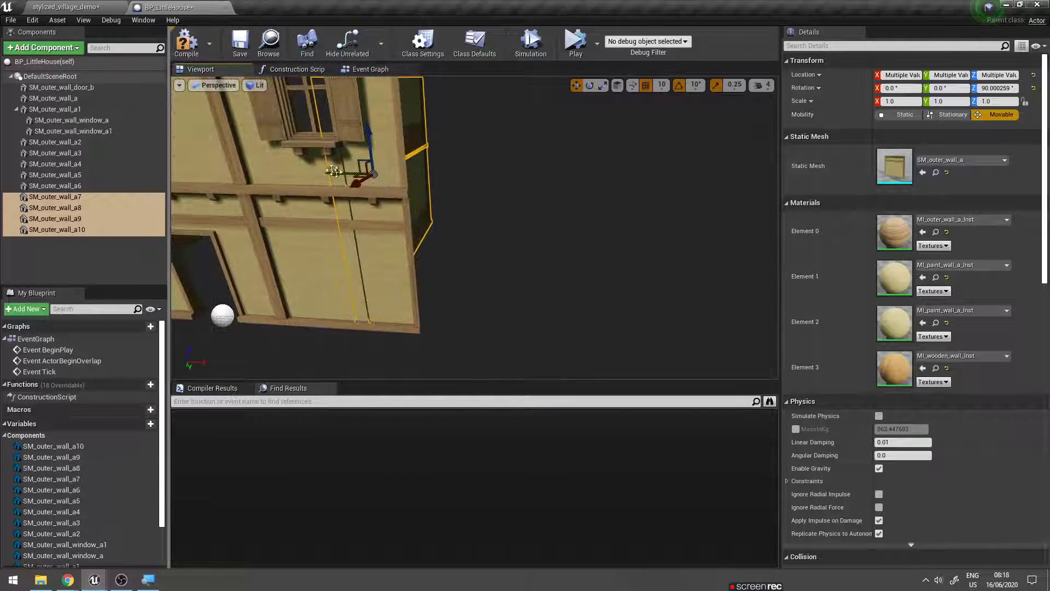
drag(334, 171, 368, 175)
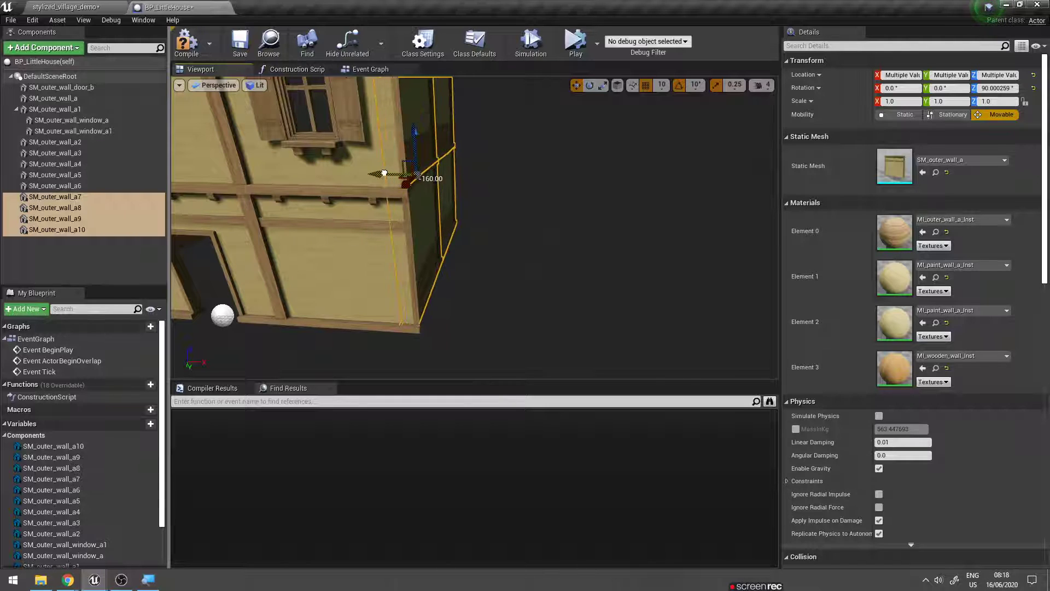
drag(430, 191, 383, 193)
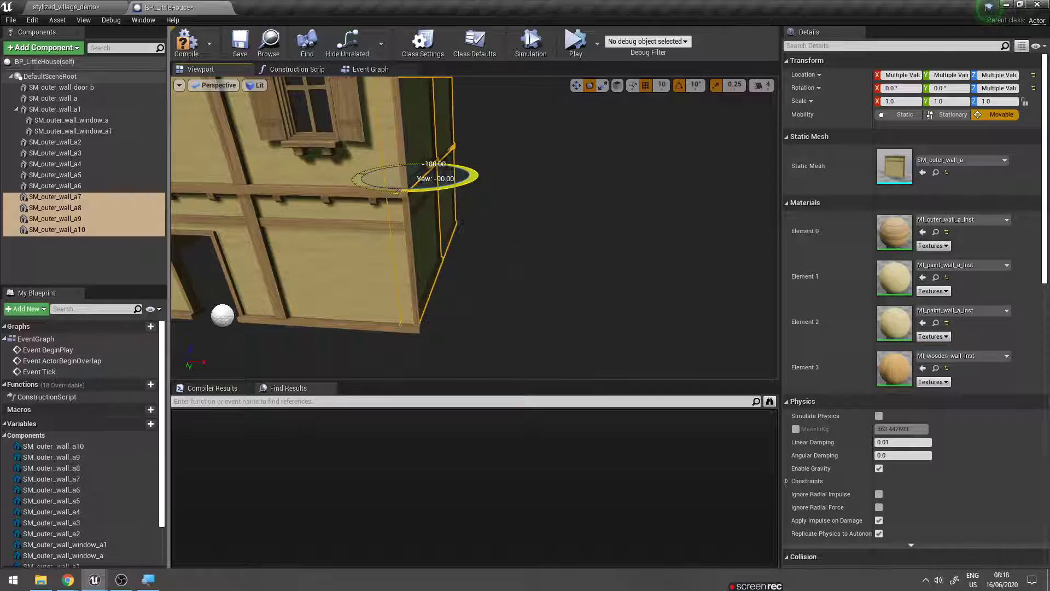
right_drag(458, 223, 602, 240)
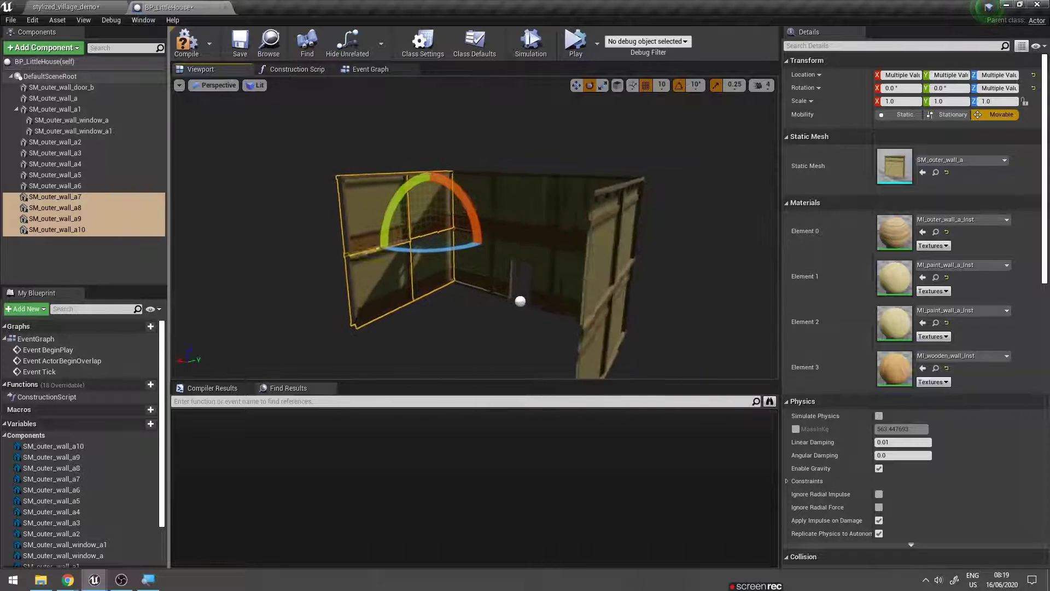
right_drag(448, 216, 426, 224)
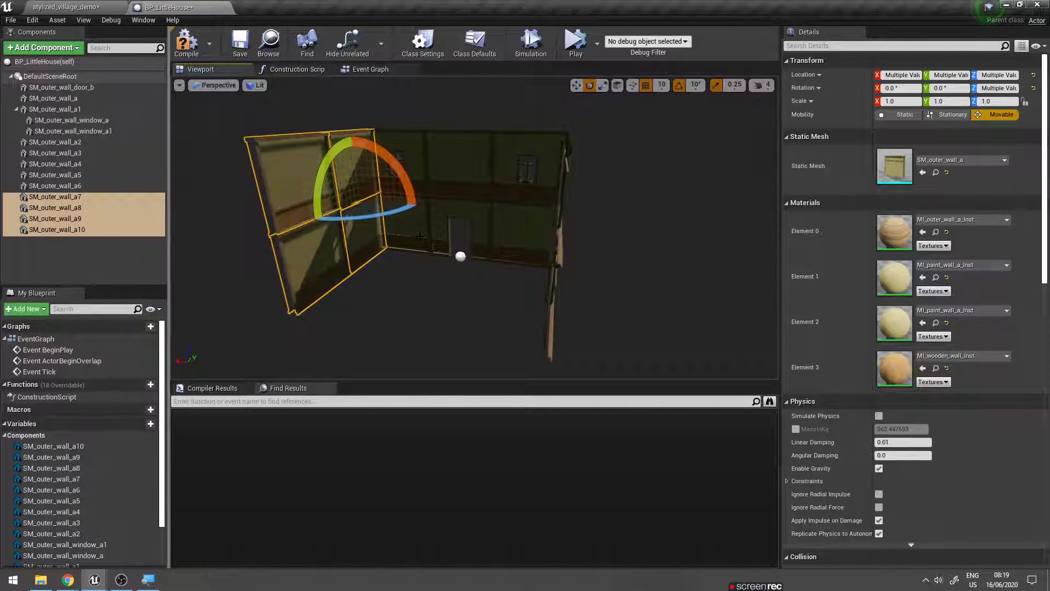
- Duplicate a7–a10 into a11–a14, move them about 480 units along X, and turn their yaw
key(ctrl+w)
click(133, 238)
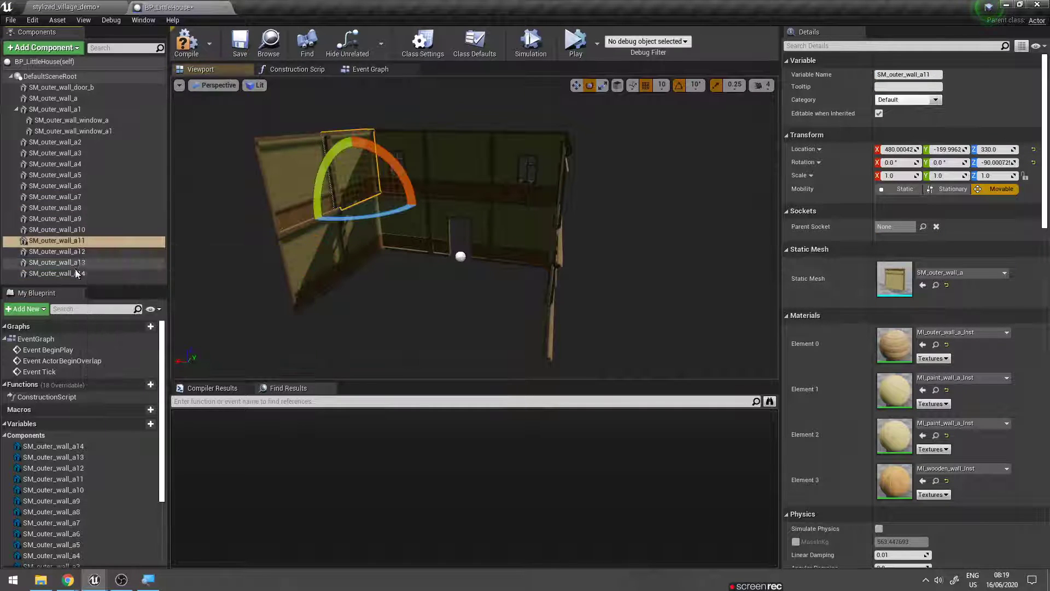
shift+click(75, 273)
right_drag(261, 278, 261, 278)
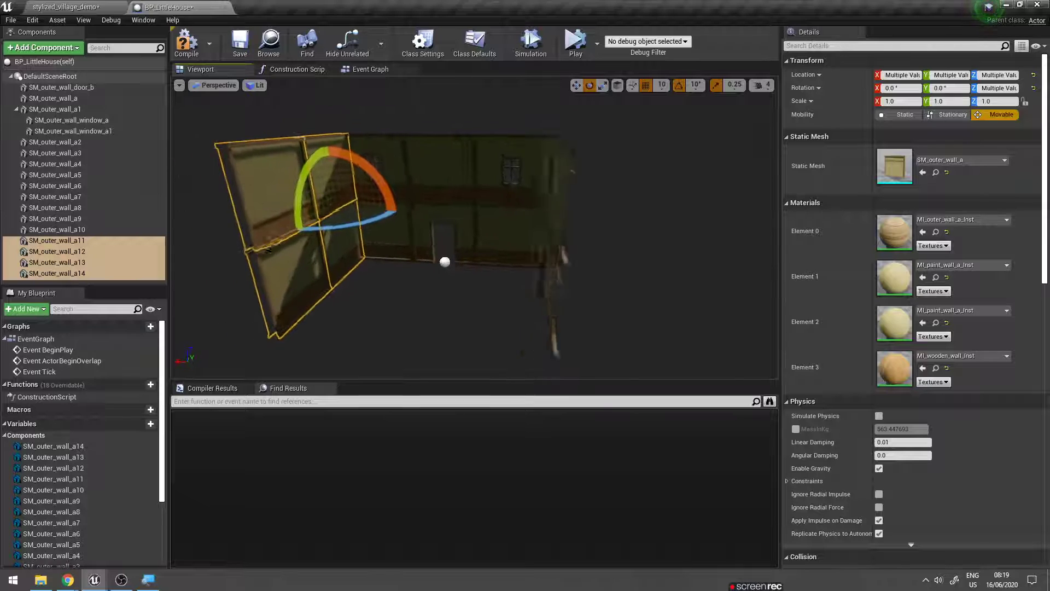
right_drag(495, 268, 495, 268)
key(w)
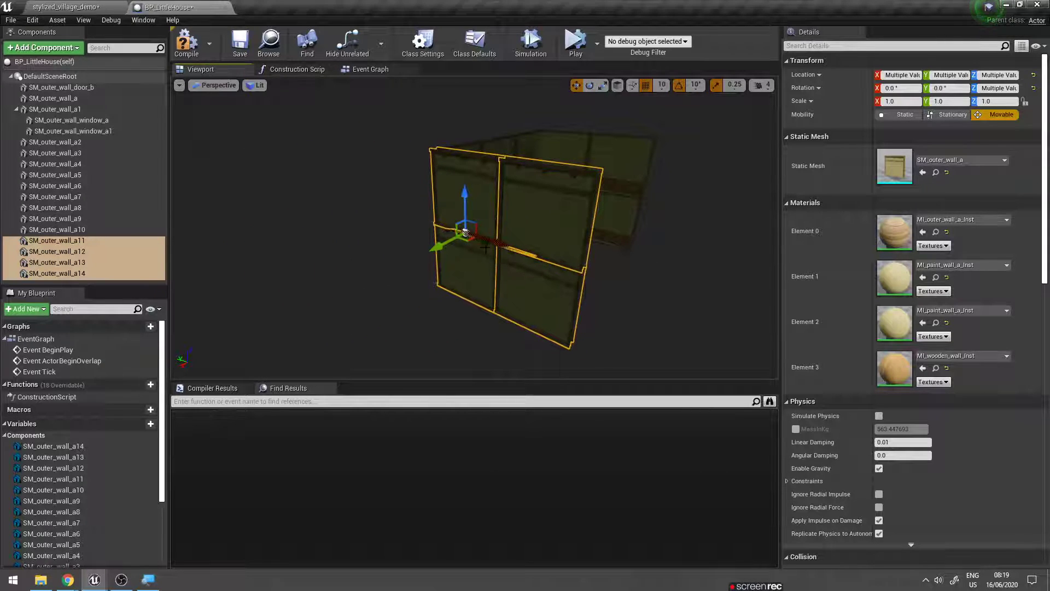
drag(485, 248, 688, 307)
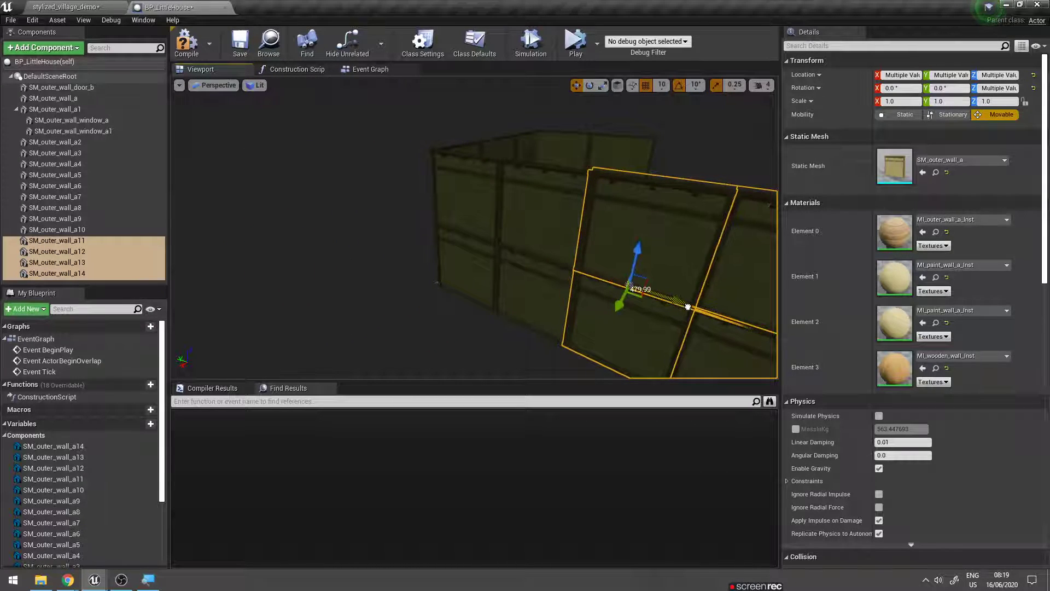
key(e)
drag(663, 313, 728, 306)
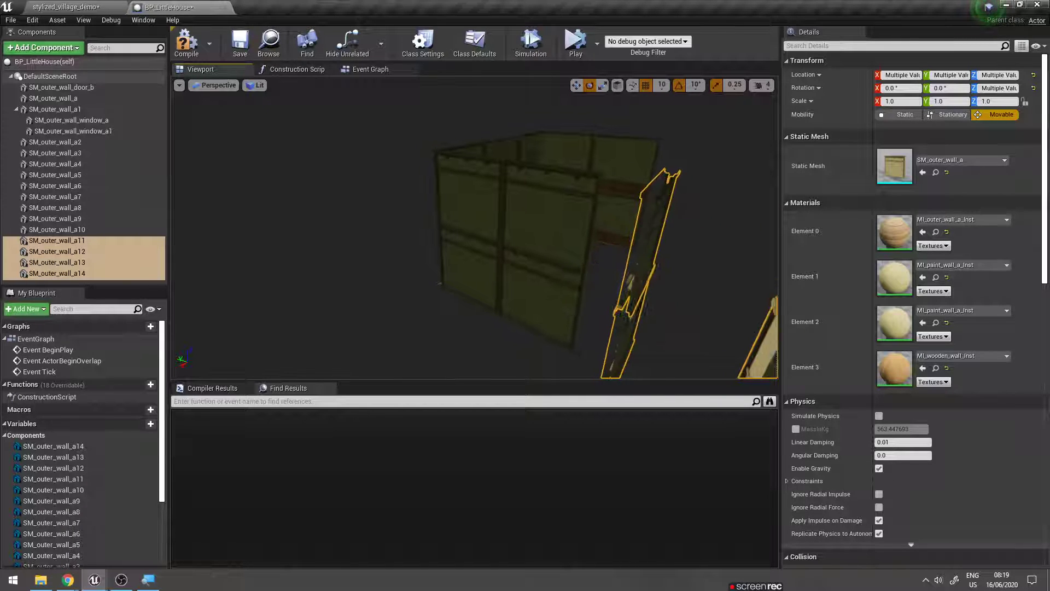
- Fine-tune panels a11–a14 by shifting them 90 units, then sliding them along Y into place
right_drag(727, 306, 650, 321)
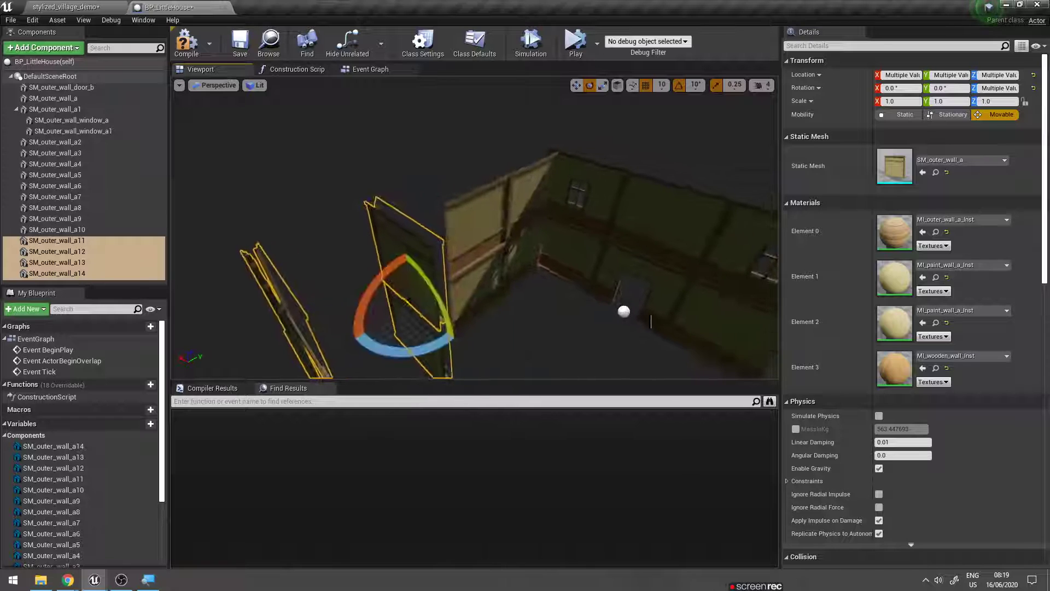
key(w)
drag(401, 312, 425, 309)
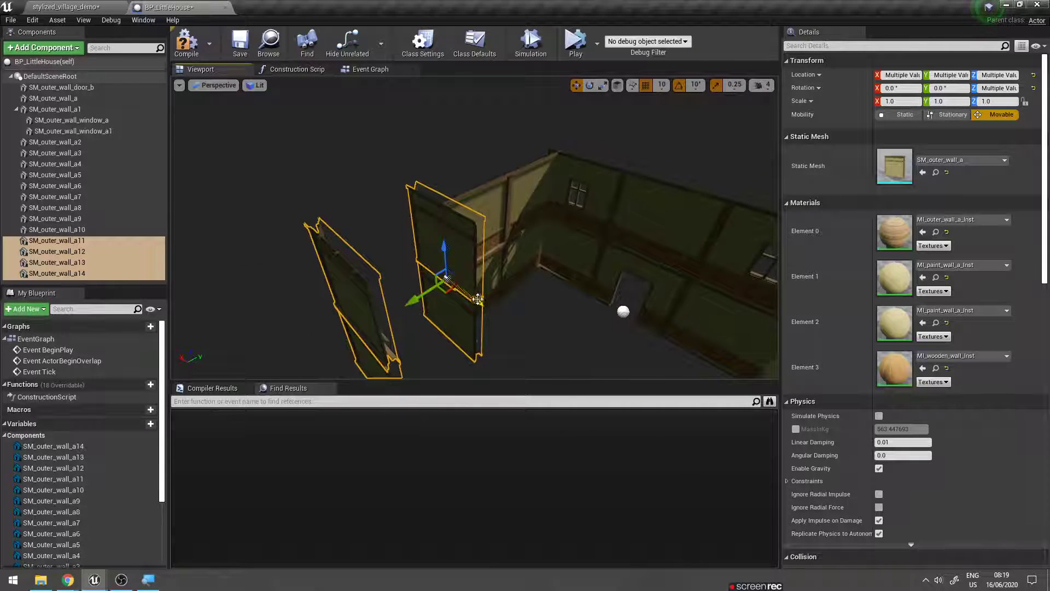
right_drag(519, 315, 449, 227)
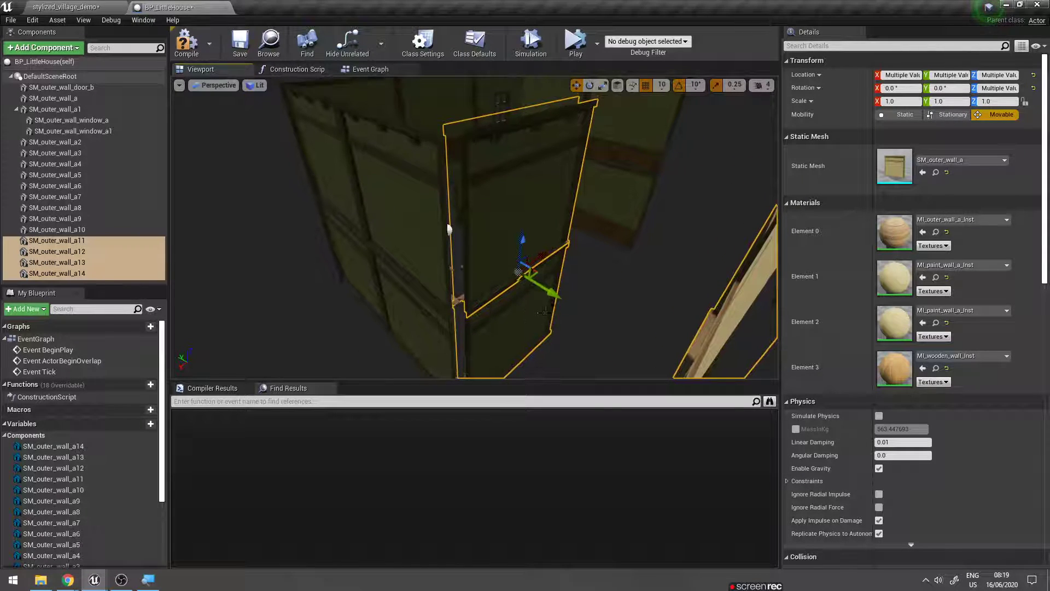
drag(549, 291, 533, 294)
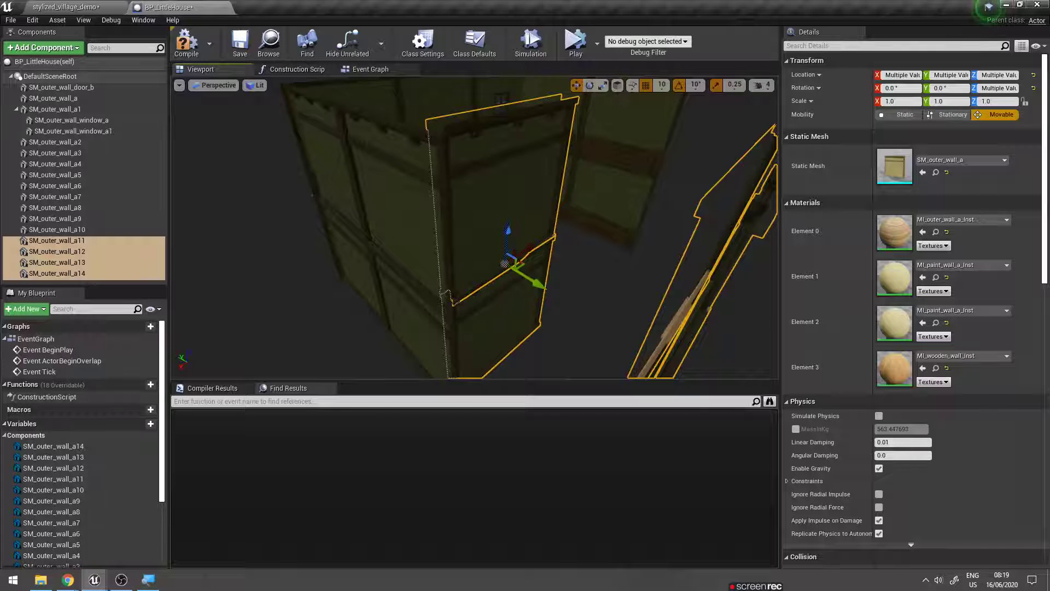
mouse_move(533, 294)
right_down()
mouse_move(547, 246)
mouse_move(541, 296)
right_up()
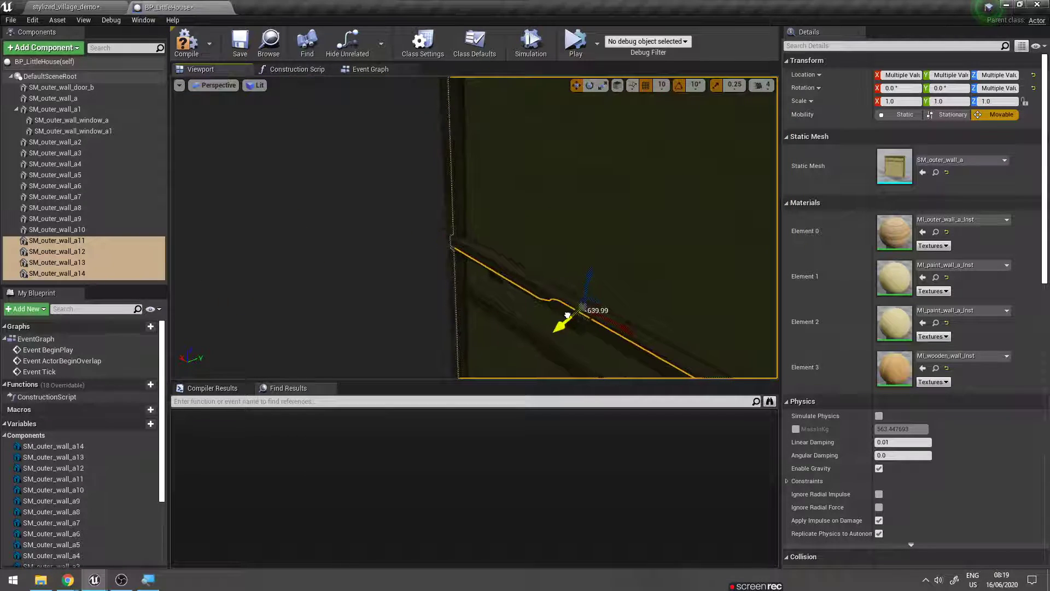
mouse_move(599, 320)
right_down()
mouse_move(560, 258)
mouse_move(462, 318)
mouse_move(561, 310)
mouse_move(539, 295)
mouse_move(493, 295)
mouse_move(379, 190)
right_up()
- Reposition the two selected wall panels to X -30 and along Y against the house
click(379, 190)
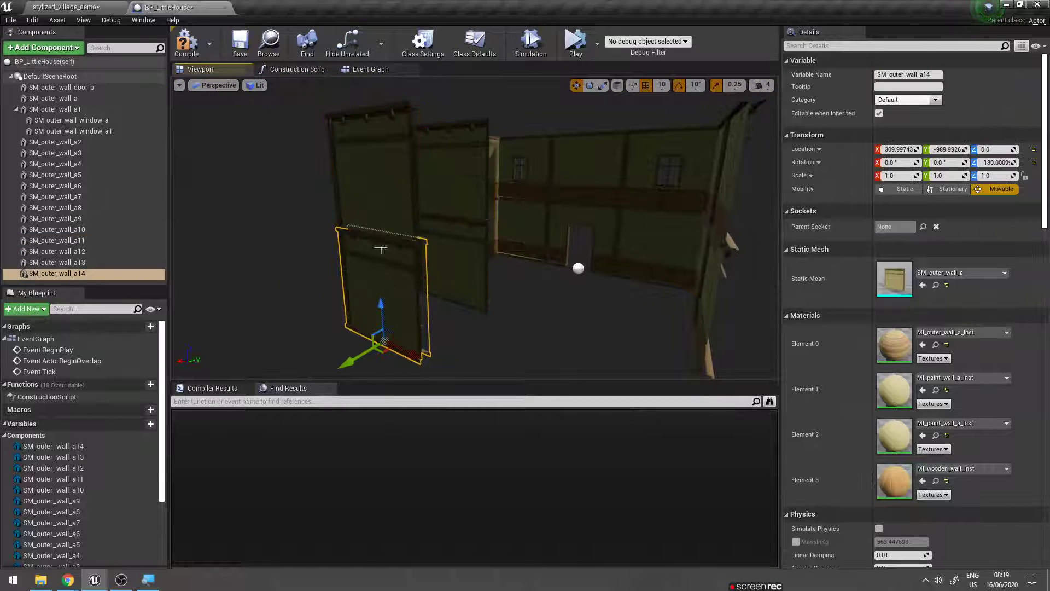
drag(407, 353, 558, 376)
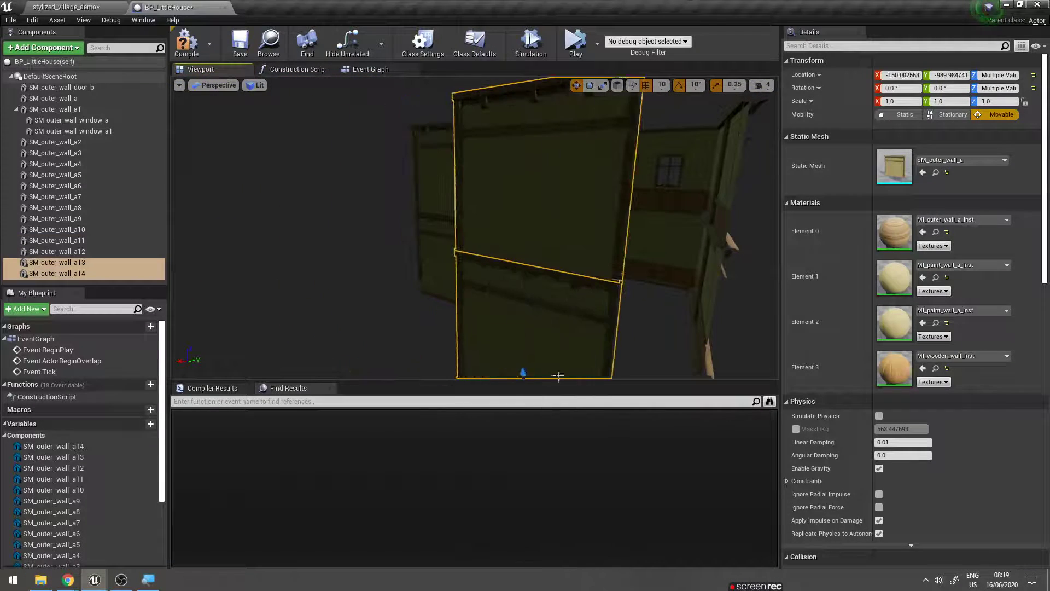
right_drag(557, 375, 551, 292)
drag(430, 269, 527, 274)
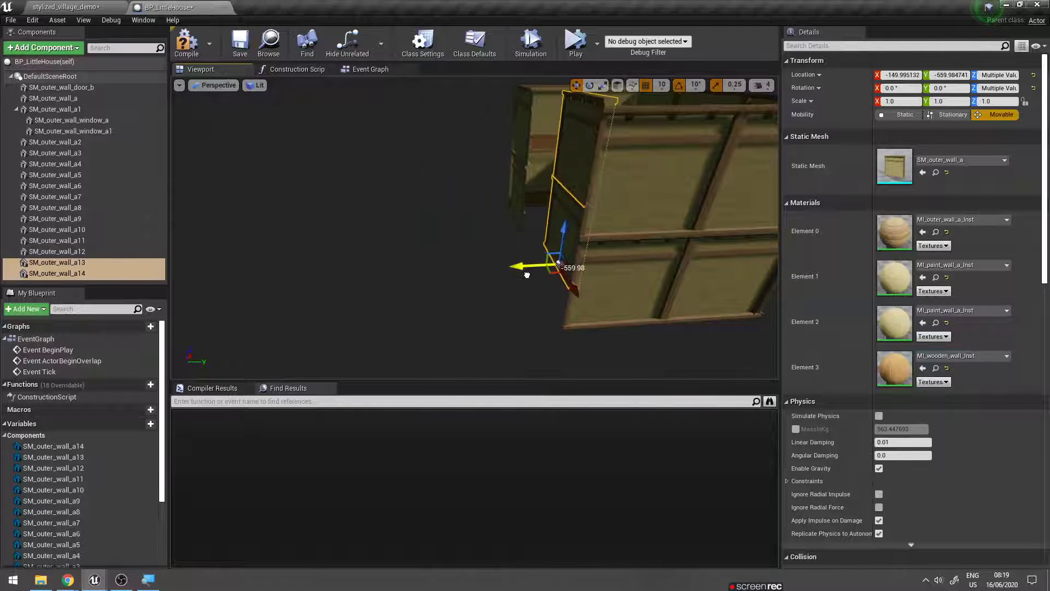
right_drag(508, 279, 478, 326)
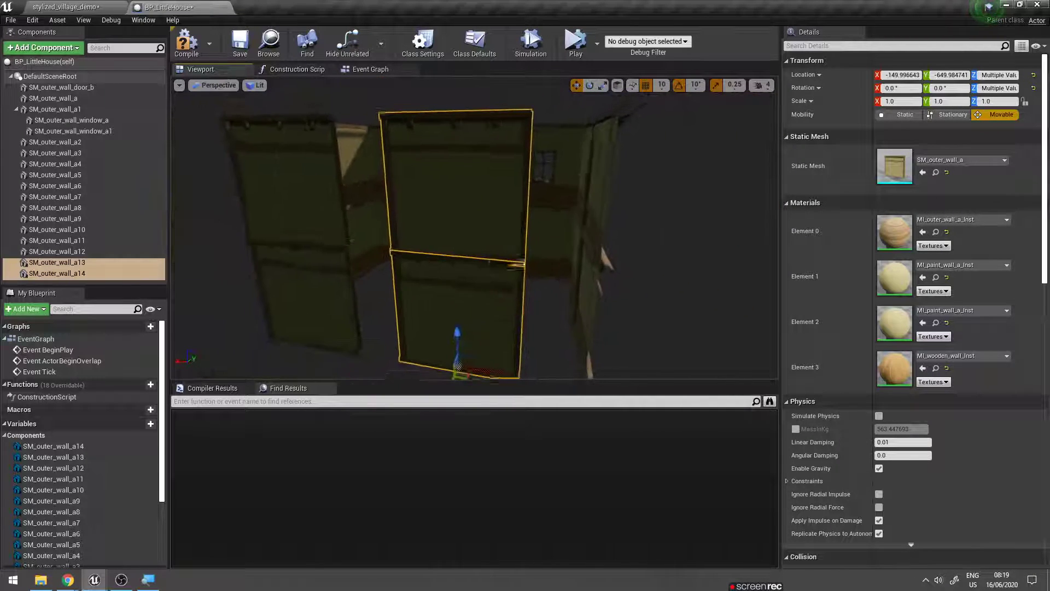
drag(476, 366, 435, 373)
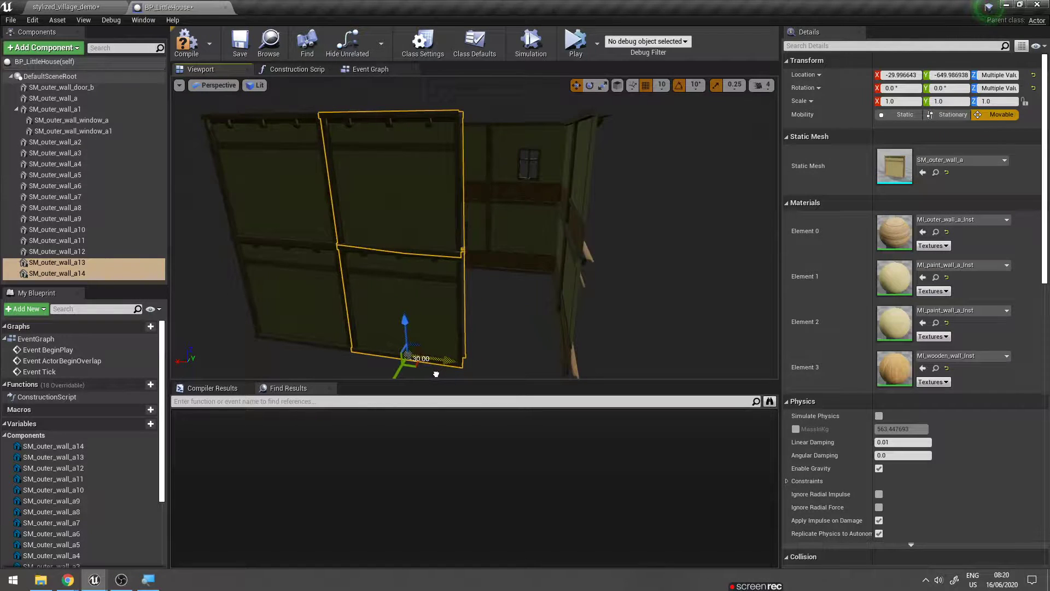
right_drag(435, 378, 382, 378)
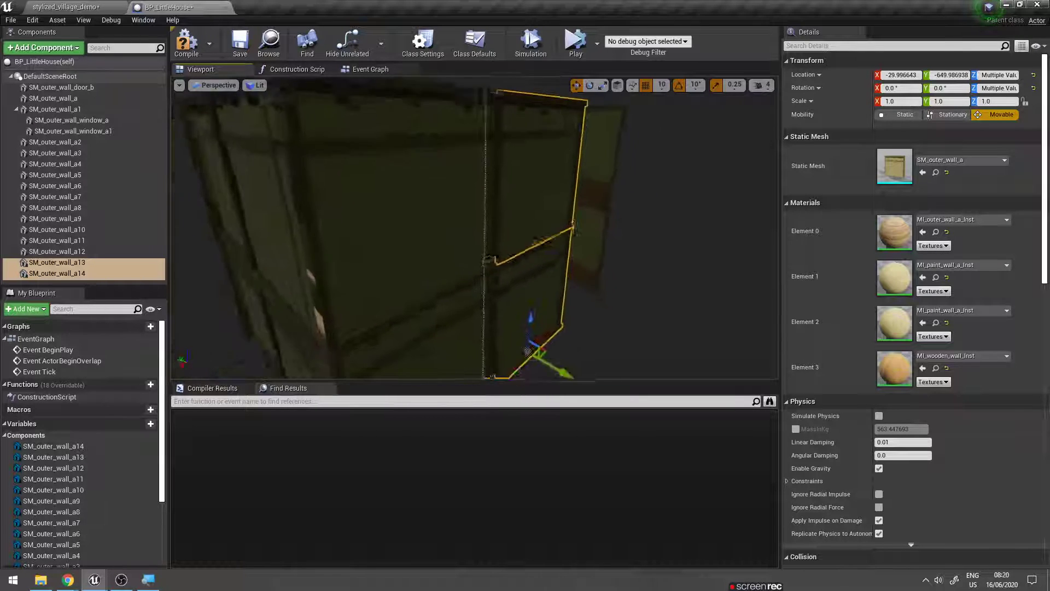
mouse_move(509, 332)
right_down()
mouse_move(481, 323)
mouse_move(456, 268)
right_up()
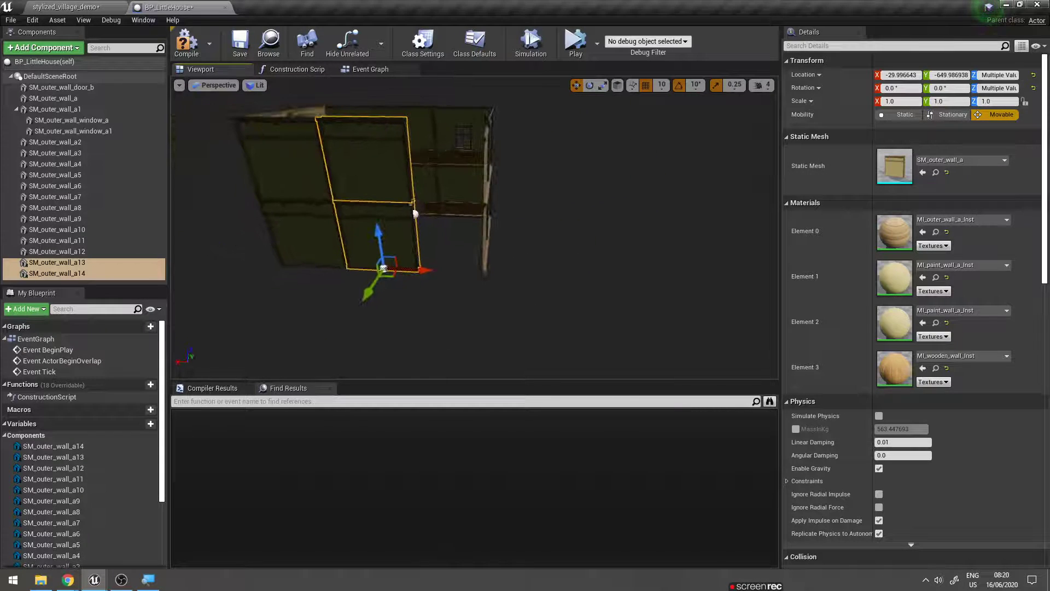
- Duplicate the panels and arrange a 3×2 wall, sliding the lower panel to X -340
key(ctrl+w)
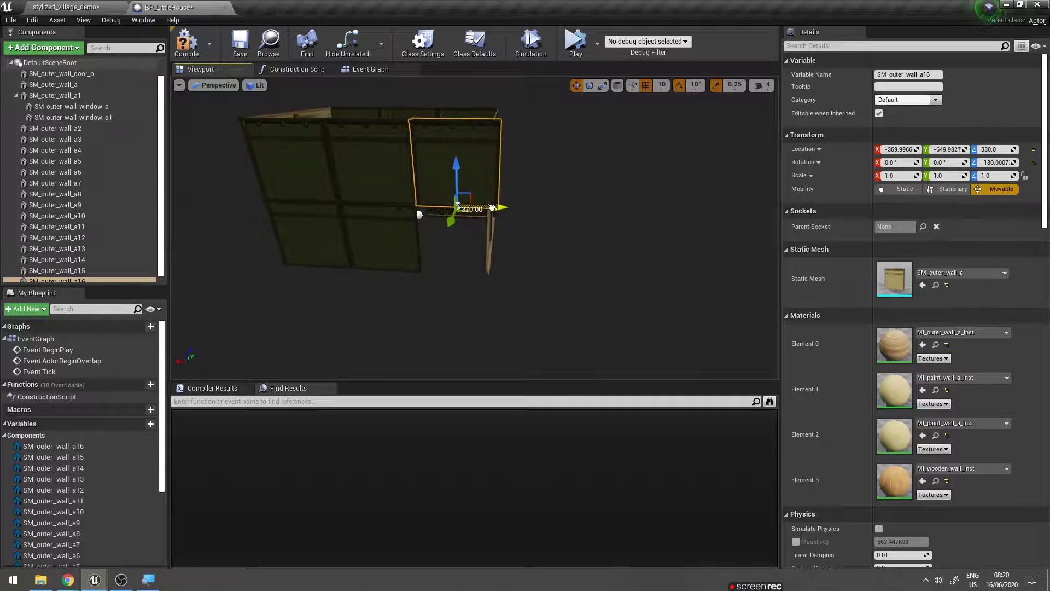
mouse_move(491, 208)
right_down()
mouse_move(470, 219)
mouse_move(587, 267)
mouse_move(481, 257)
mouse_move(509, 219)
right_up()
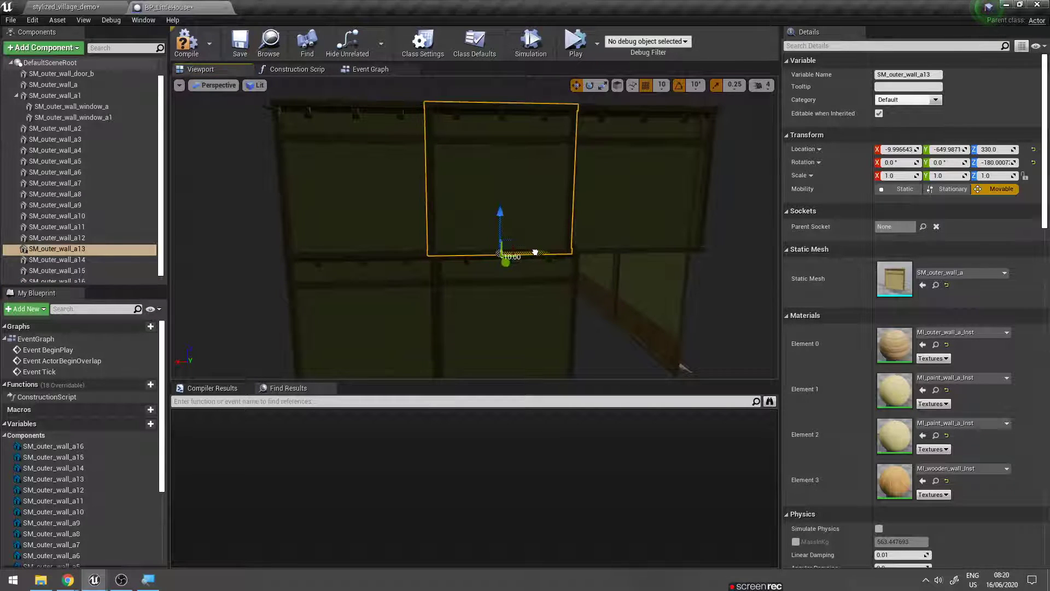
click(420, 242)
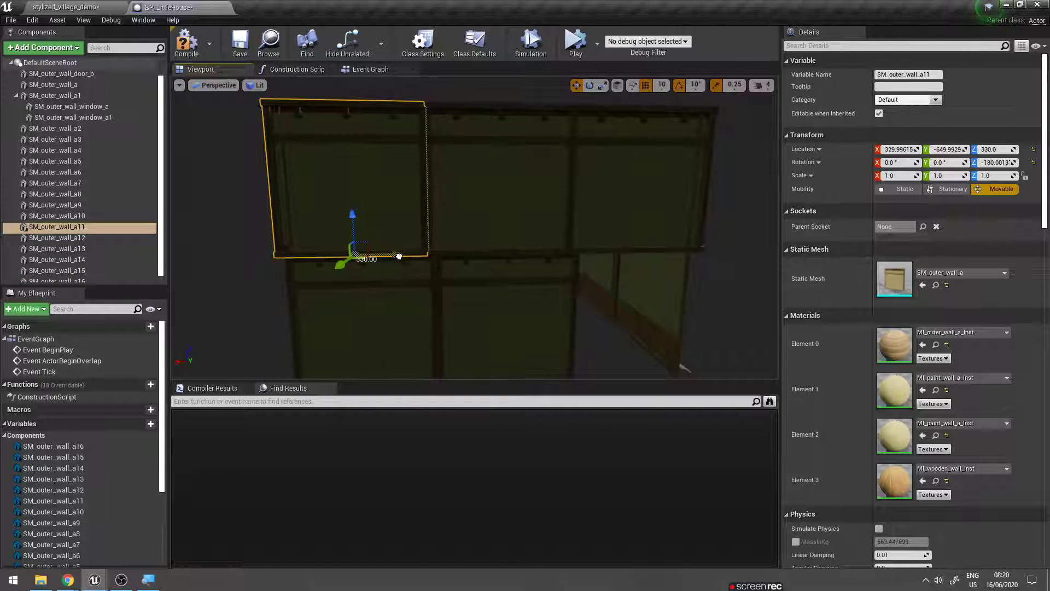
mouse_move(406, 251)
right_down()
mouse_move(492, 240)
mouse_move(492, 285)
mouse_move(476, 263)
right_up()
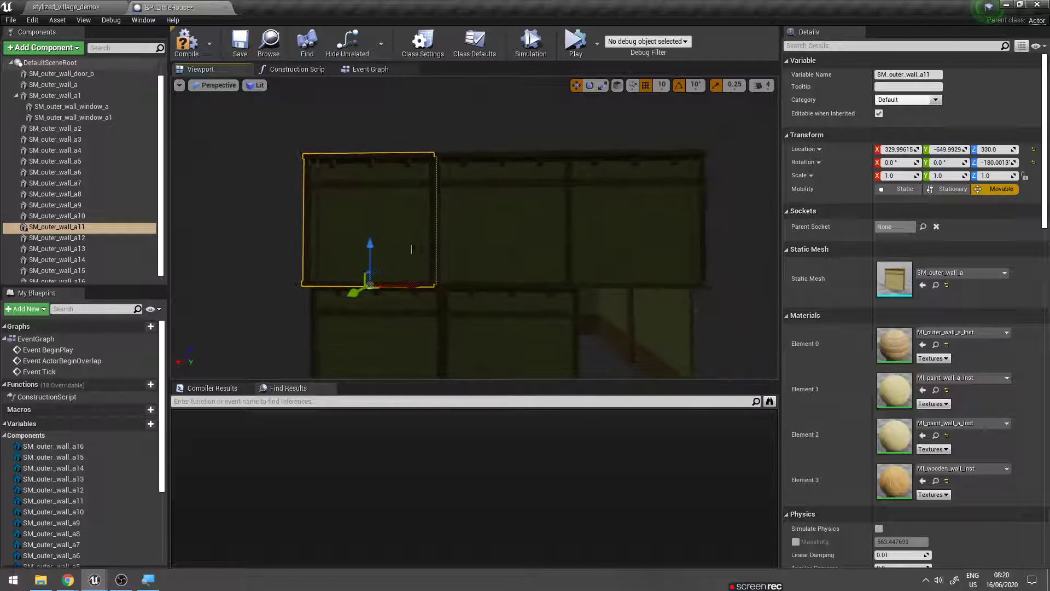
click(495, 335)
right_drag(495, 334, 520, 359)
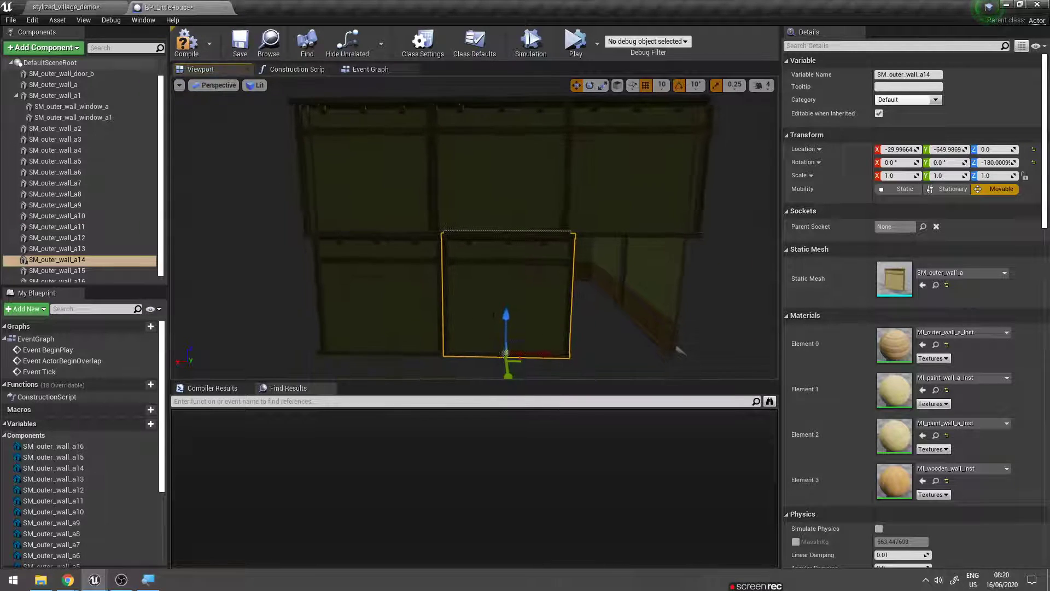
drag(625, 351, 641, 350)
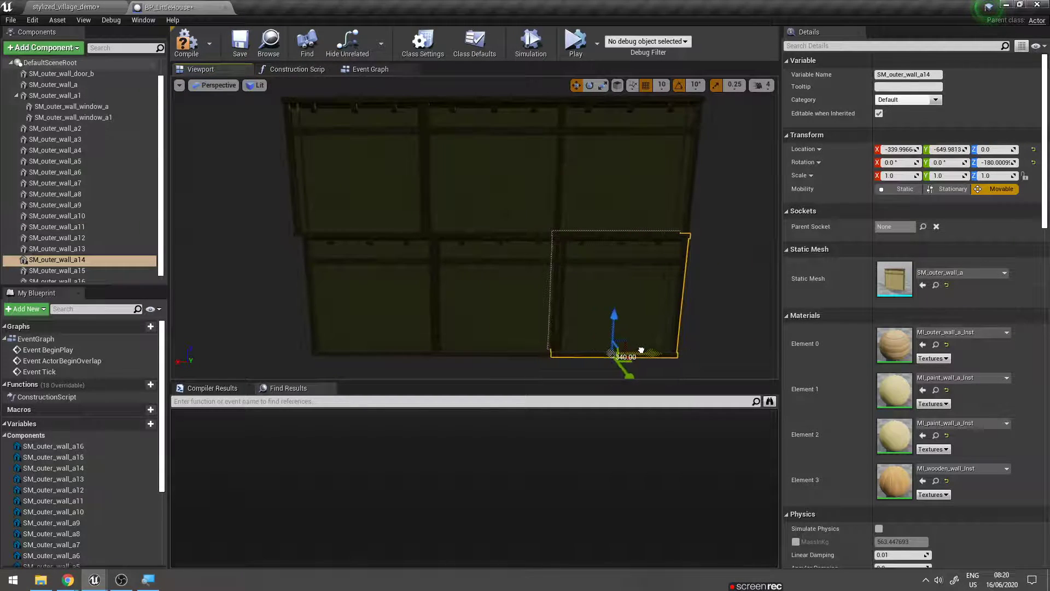
click(509, 321)
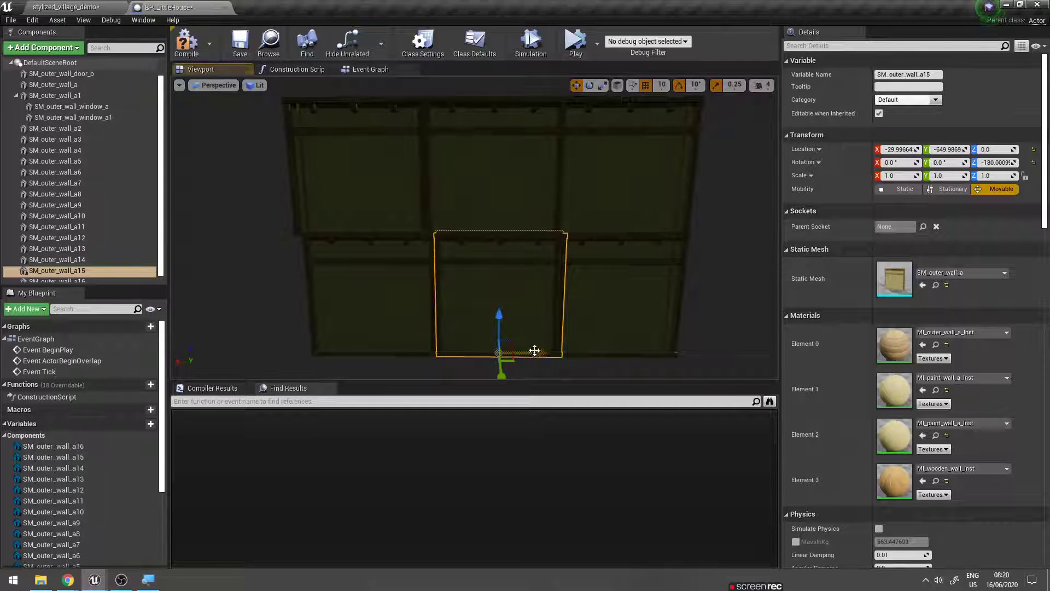
click(405, 343)
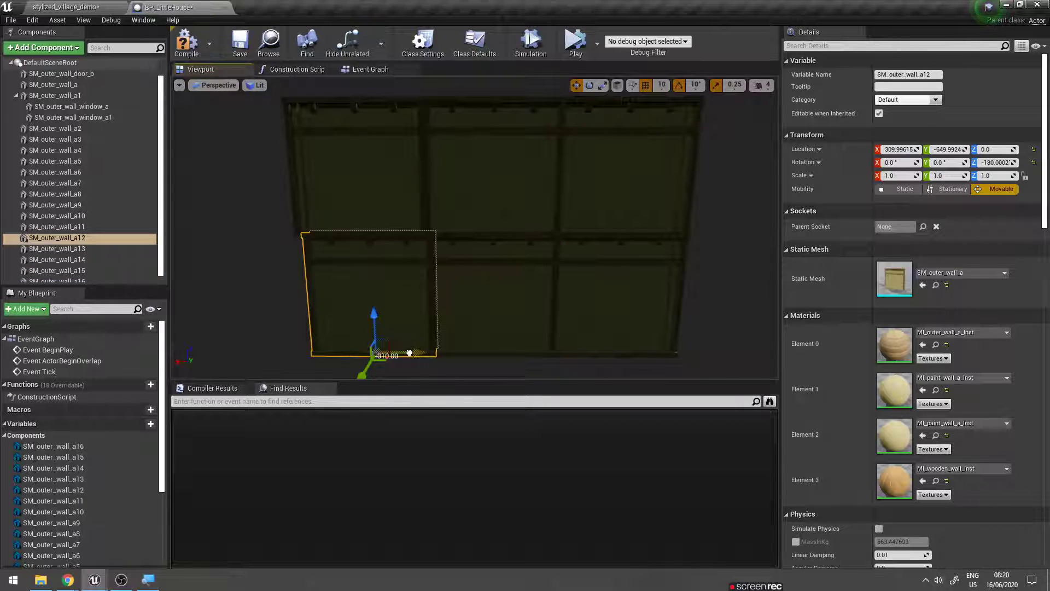
mouse_move(401, 355)
right_down()
mouse_move(492, 235)
mouse_move(596, 273)
mouse_move(564, 257)
right_up()
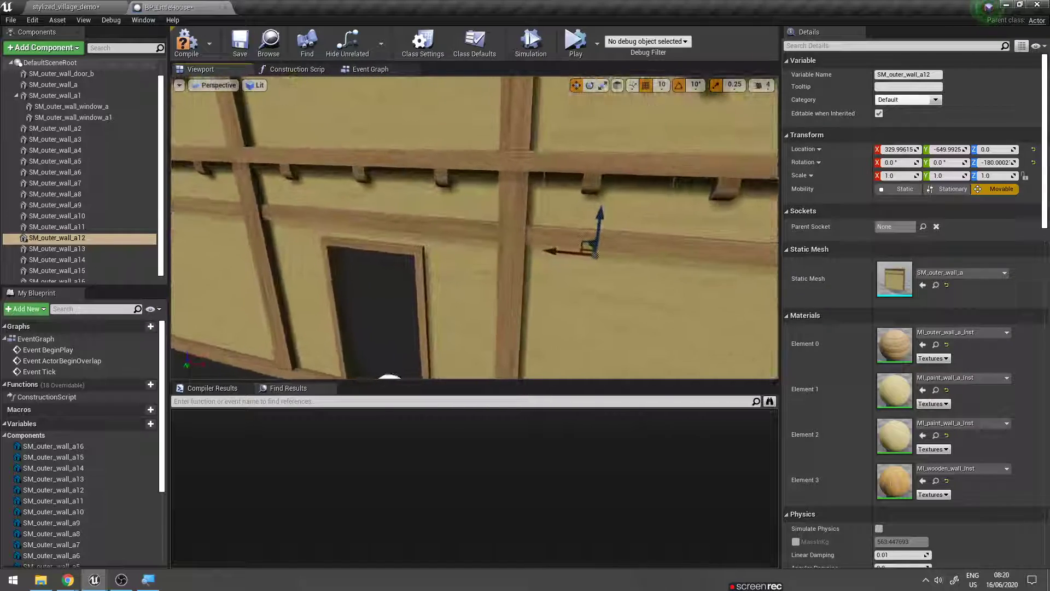
- Reparent SM_outer_wall_window_a and SM_outer_wall_window_a1 directly under DefaultSceneRoot
click(79, 7)
click(140, 7)
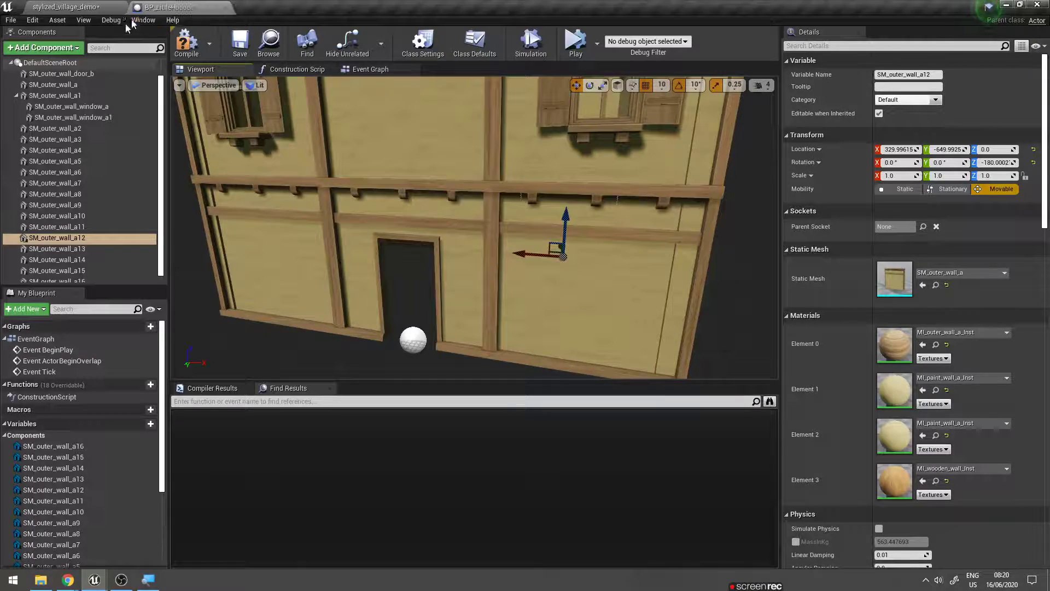
click(71, 107)
ctrl+click(77, 133)
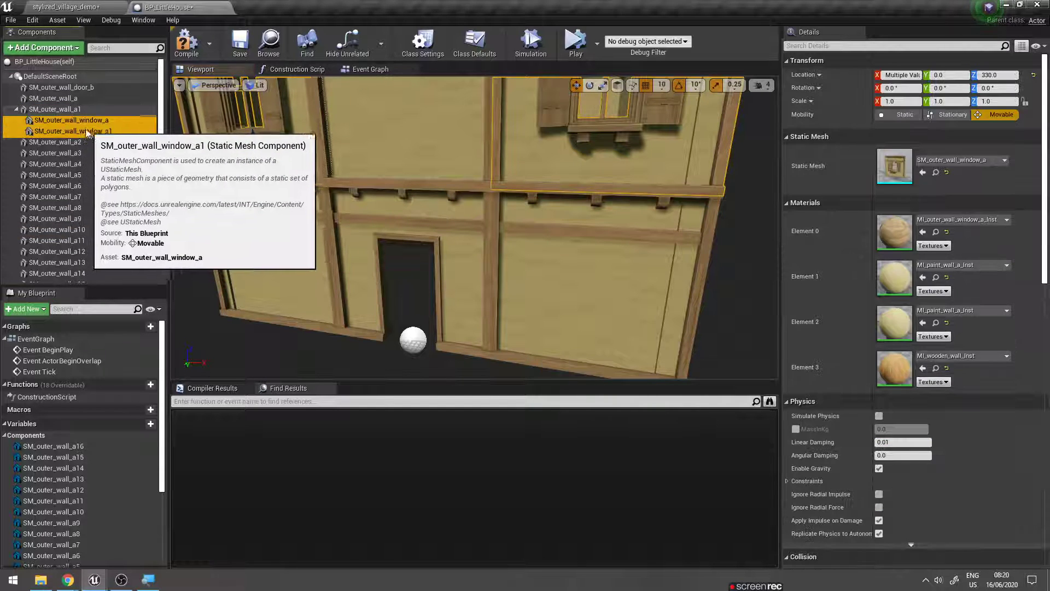
drag(80, 123, 54, 80)
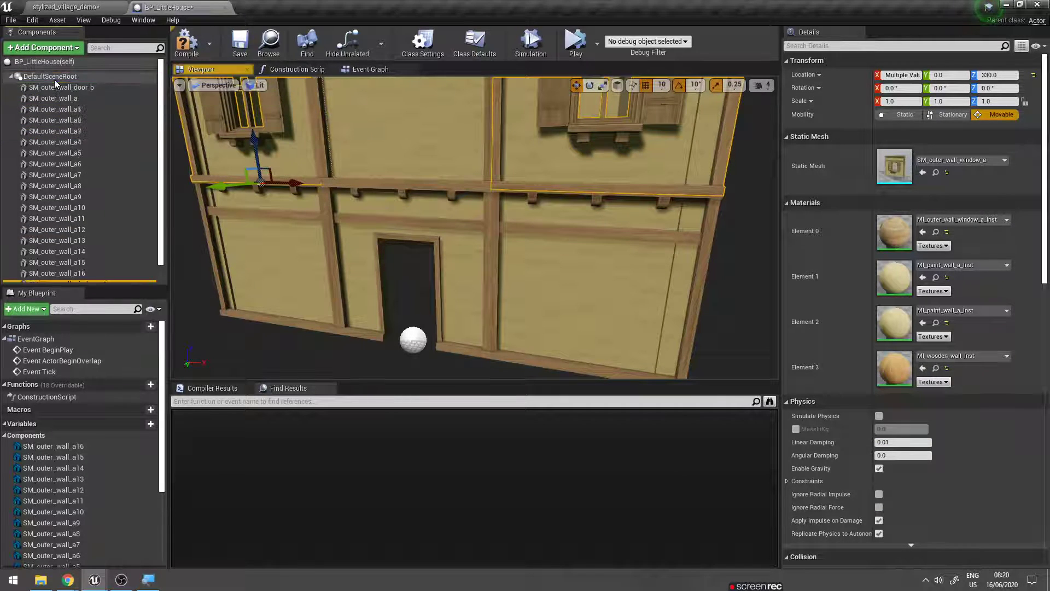
scroll(111, 180, down, 2)
scroll(87, 241, up, 2)
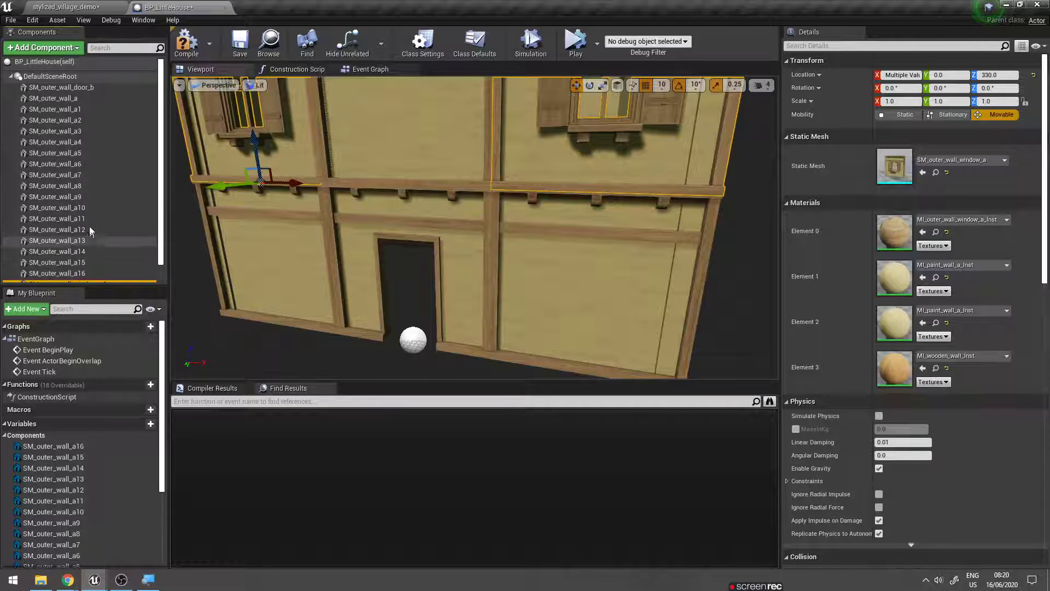
click(70, 98)
scroll(77, 224, down, 2)
mouse_move(383, 230)
right_down()
mouse_move(404, 227)
mouse_move(385, 231)
mouse_move(396, 236)
right_up()
- Select the SM_floor_a mesh in the Content Browser's inner_wall folder
click(66, 7)
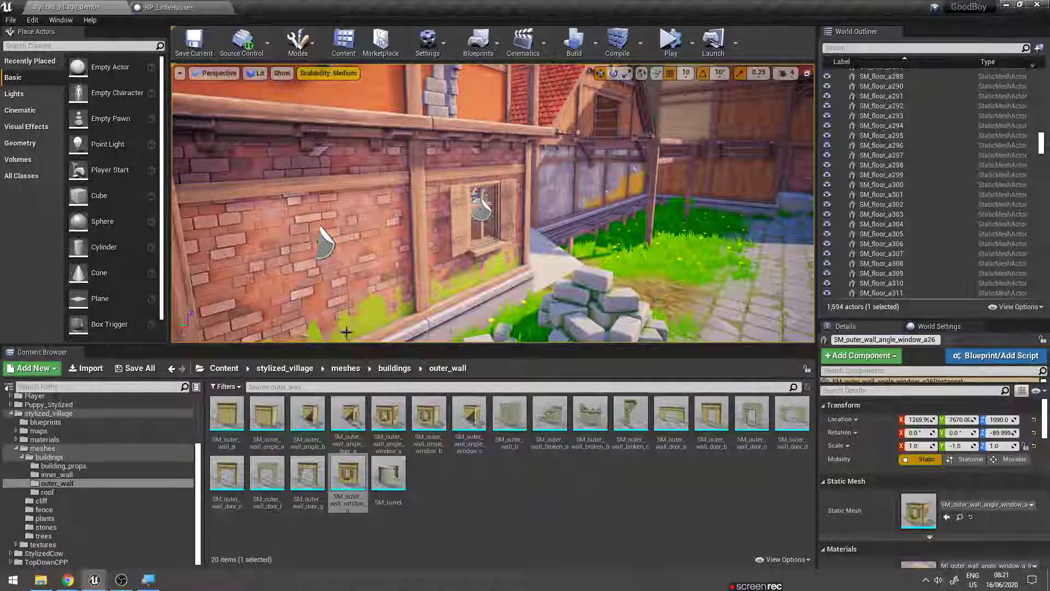
click(65, 475)
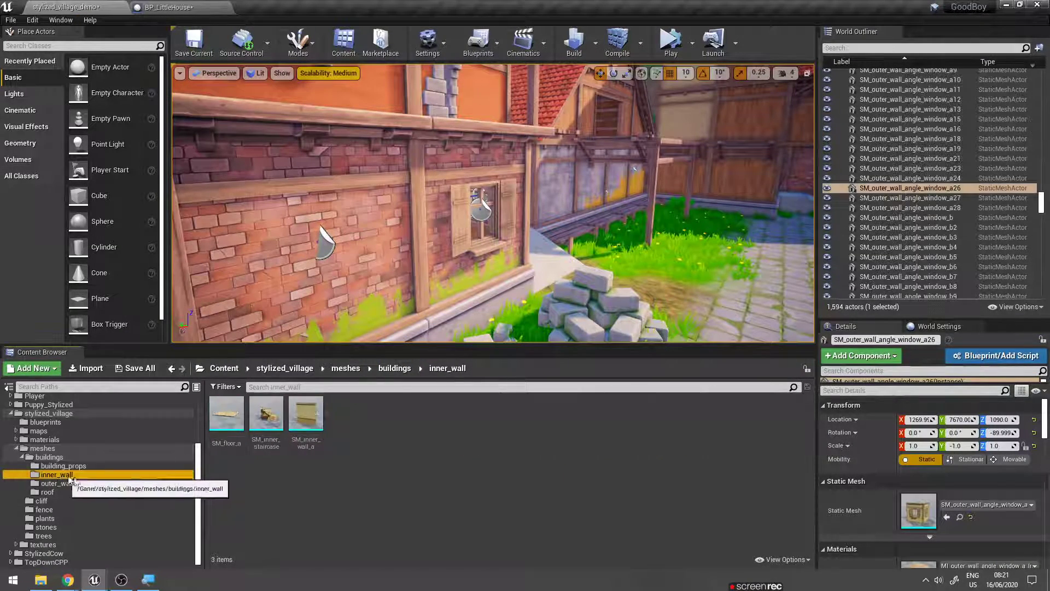
click(234, 413)
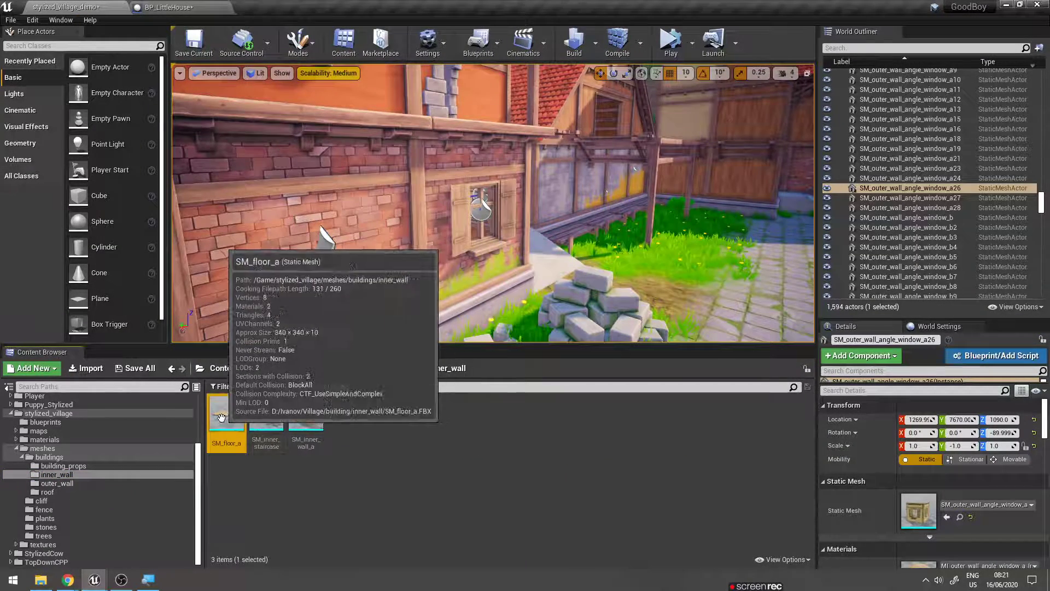
click(169, 7)
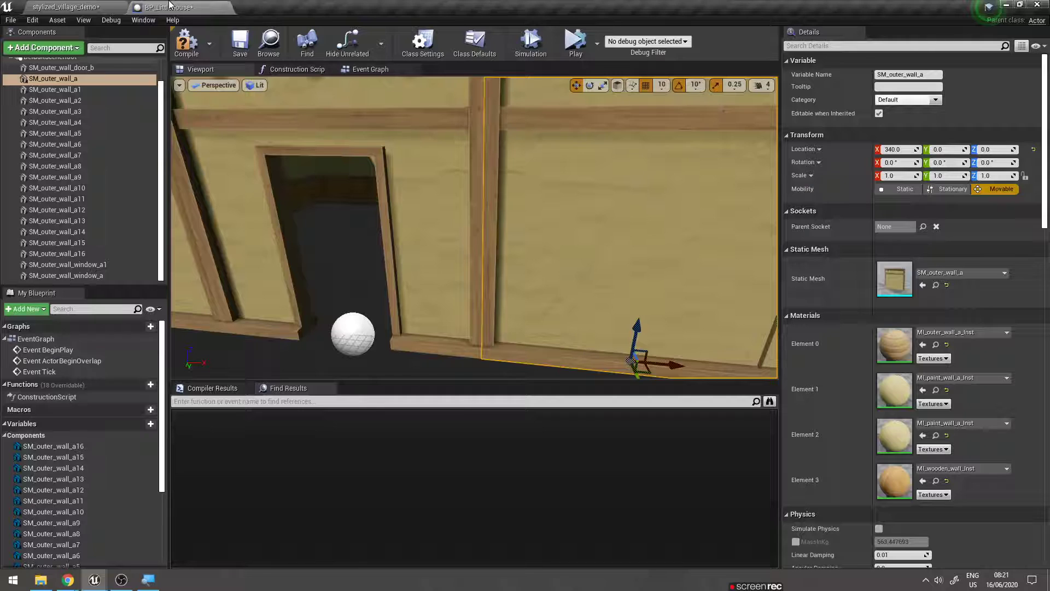
- Add SM_floor_a to BP_LittleHouse as a static mesh component and view it inside the room
click(17, 48)
text(static mesh)
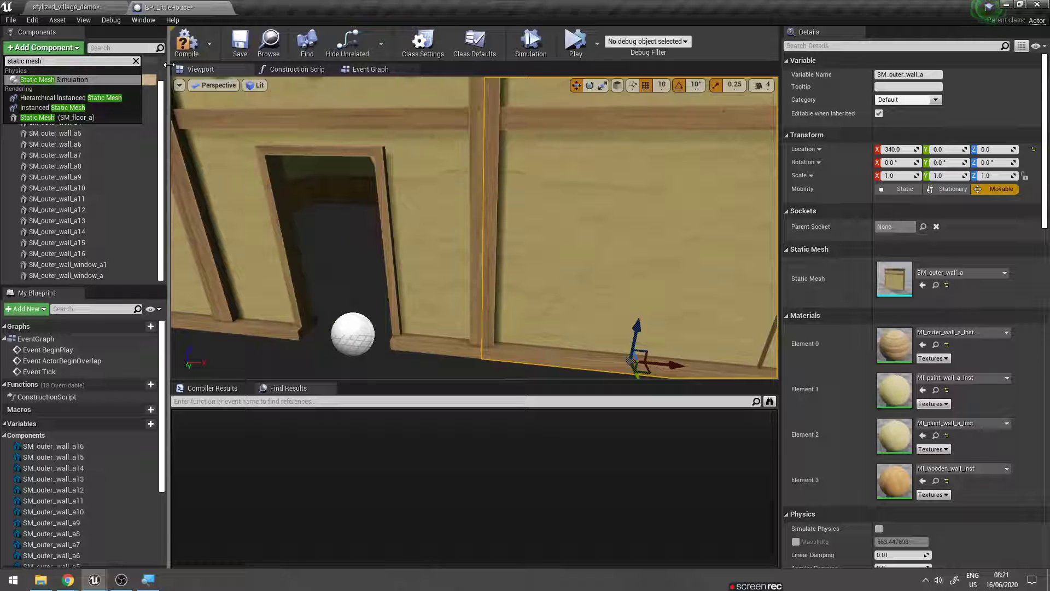
click(73, 116)
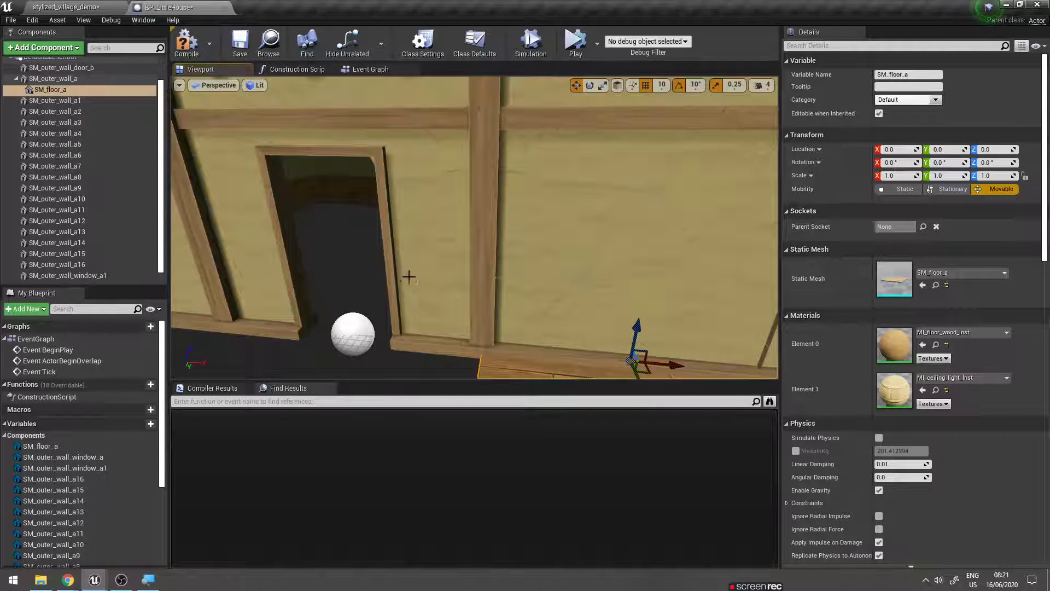
right_drag(447, 271, 438, 295)
scroll(516, 268, down, 5)
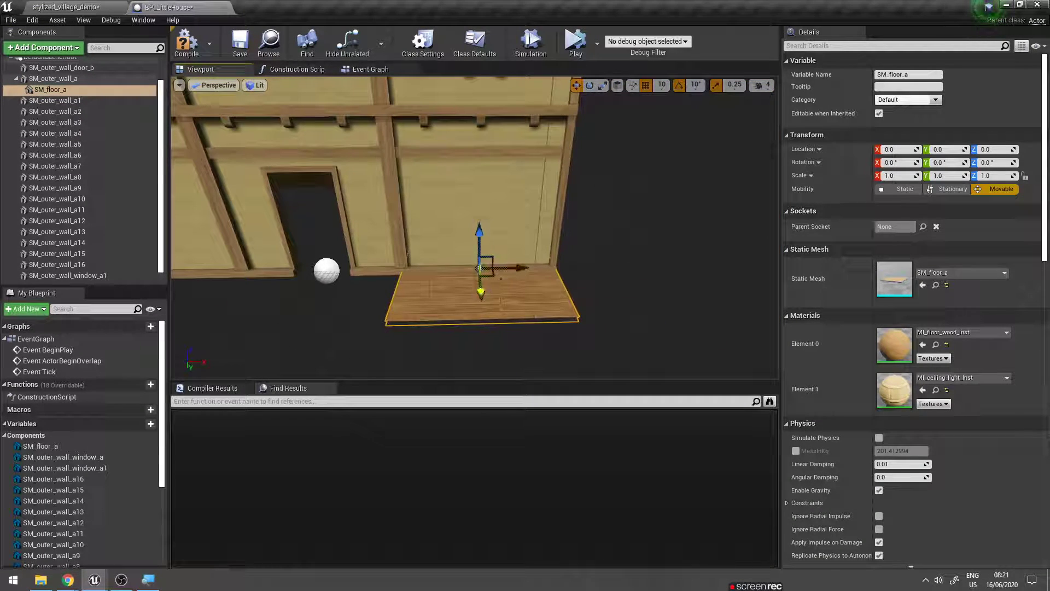
right_drag(480, 254, 432, 265)
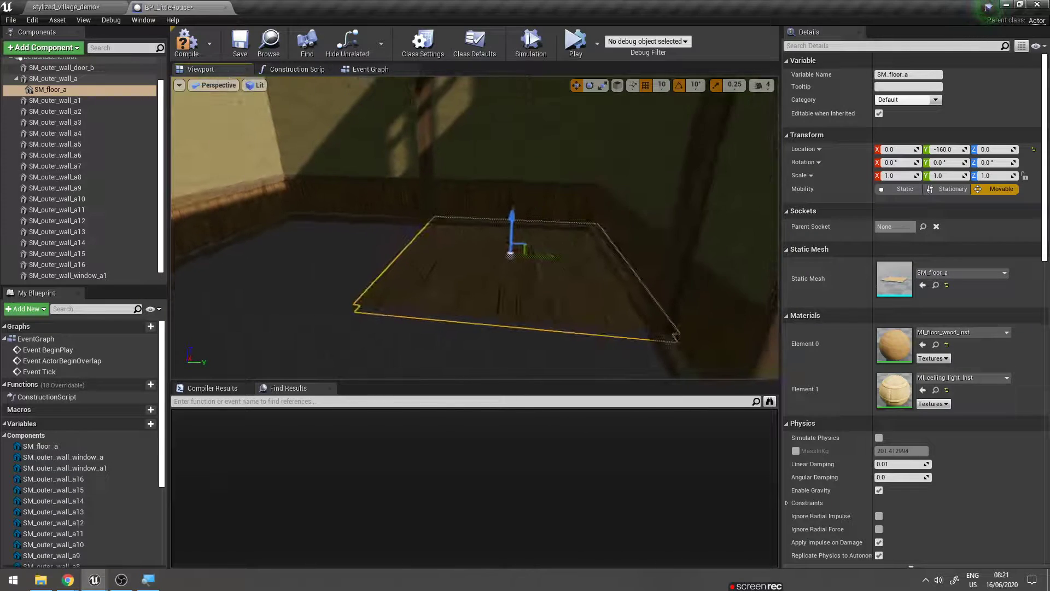
mouse_move(545, 255)
middle_down()
mouse_move(591, 257)
mouse_move(578, 253)
middle_up()
- Duplicate the floor tile, sliding copies to Y -510 and X -670
key(ctrl+w)
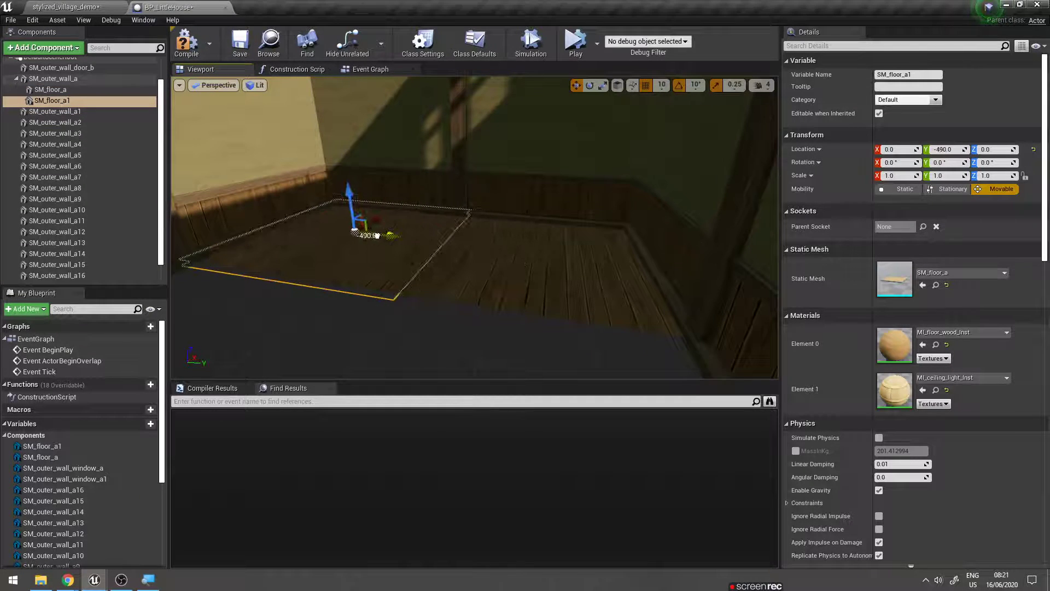
drag(371, 237, 351, 225)
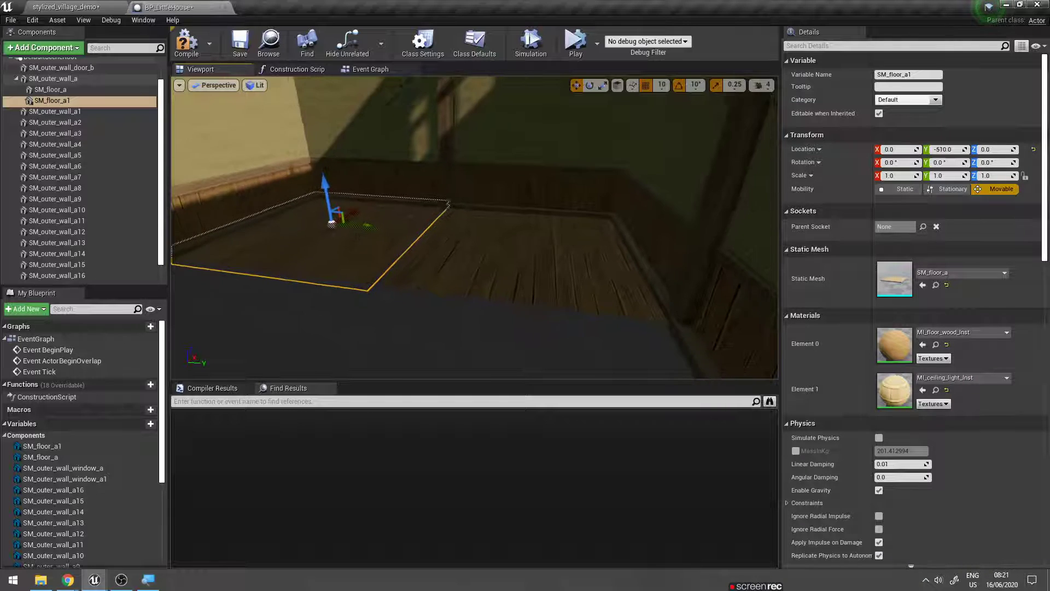
mouse_move(353, 224)
right_down()
mouse_move(577, 244)
mouse_move(510, 233)
right_up()
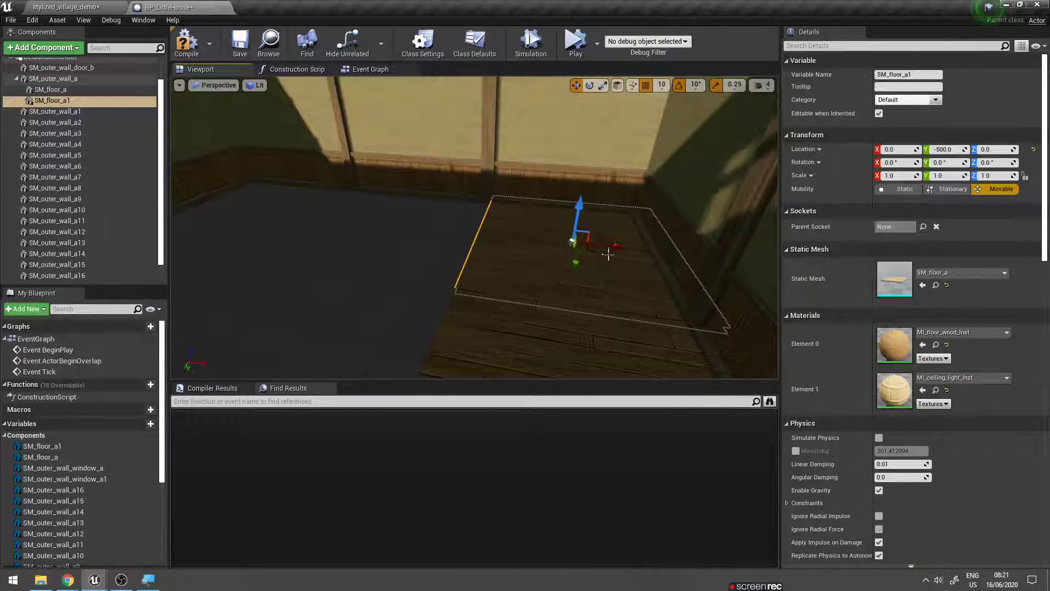
key(ctrl+w)
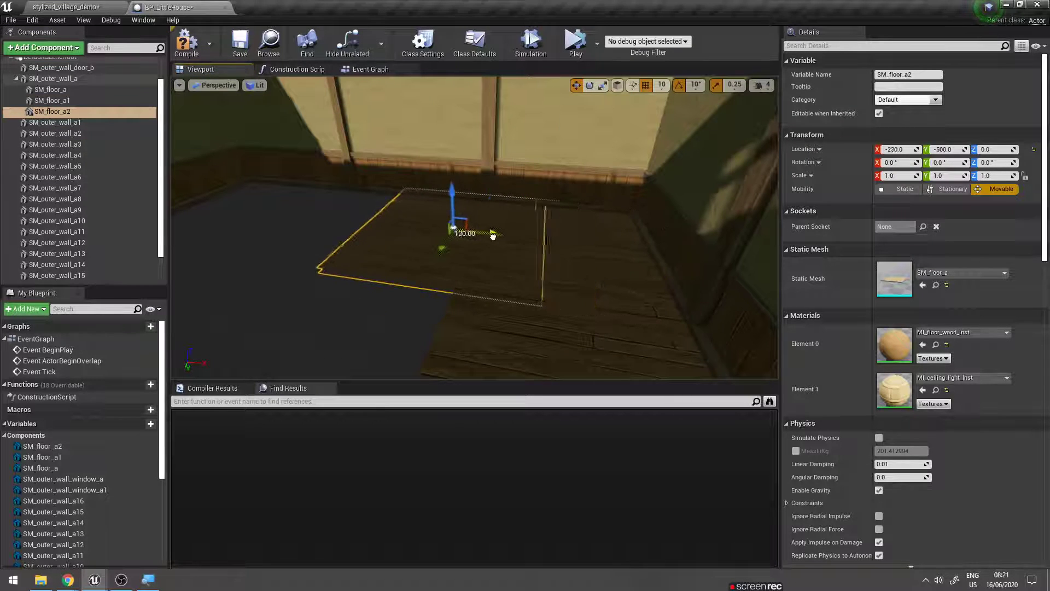
key(ctrl+w)
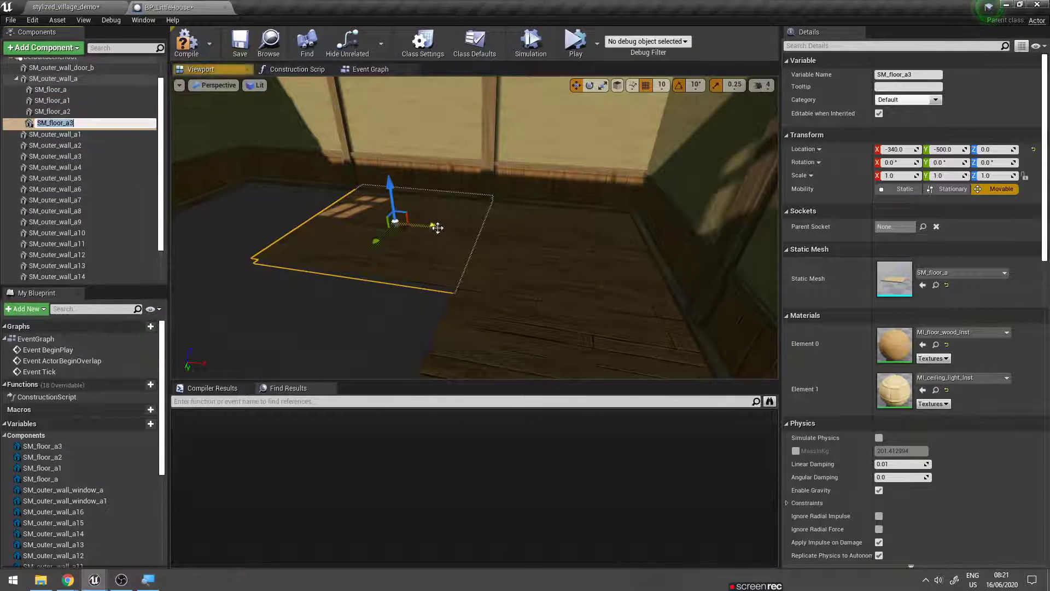
drag(350, 218, 280, 213)
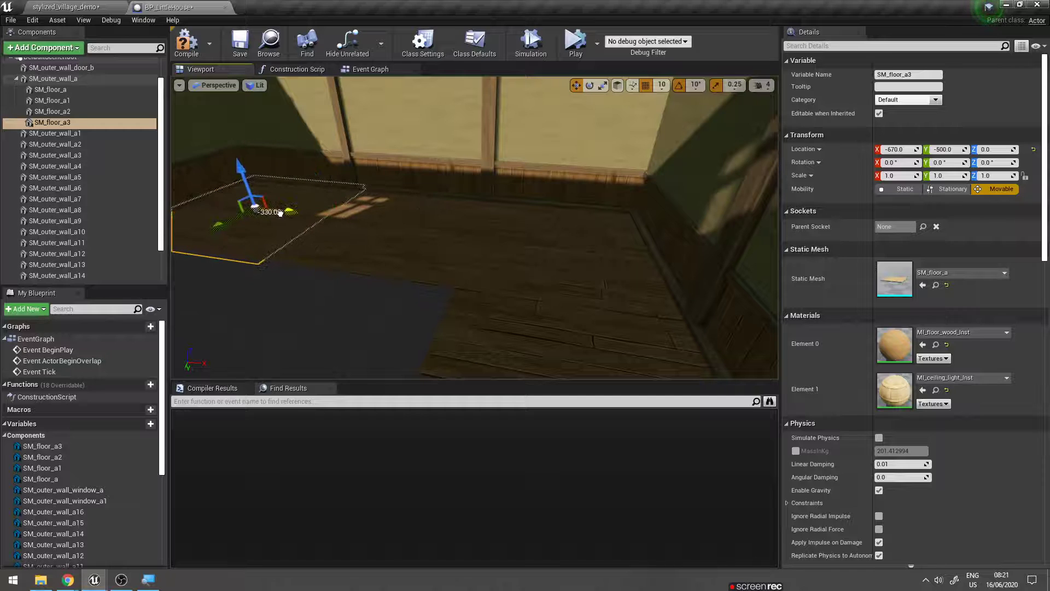
right_drag(273, 216, 298, 226)
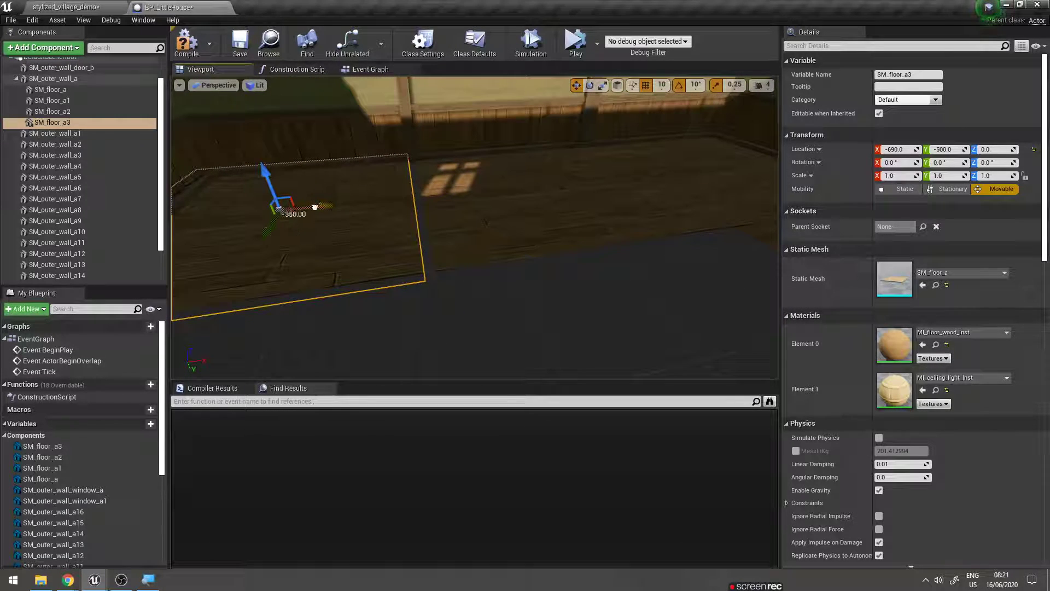
right_drag(320, 205, 398, 266)
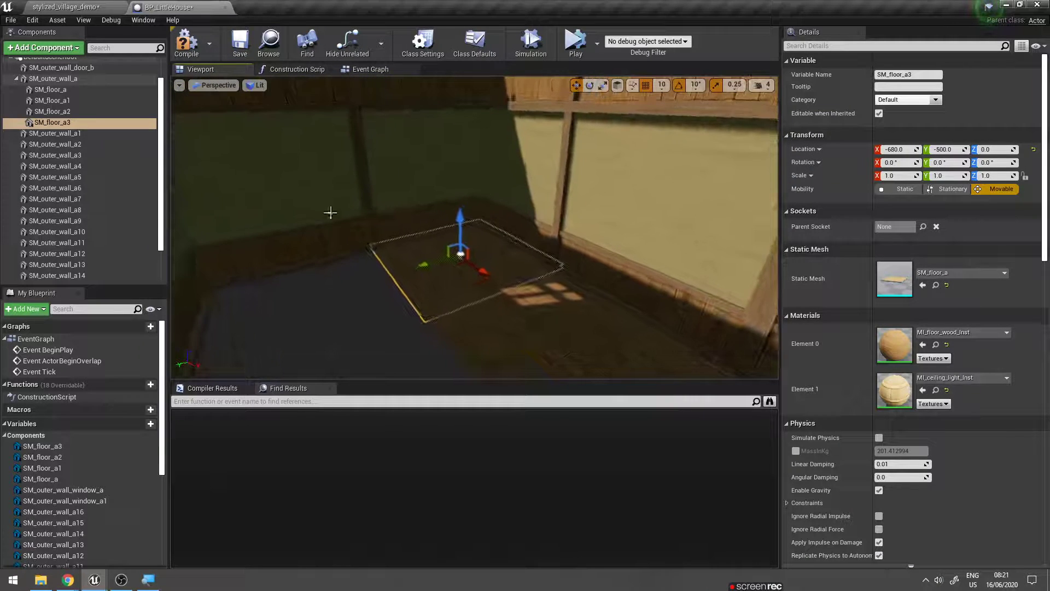
- Add two more floor tile copies, shifting one along Y toward the doorway
key(ctrl+w)
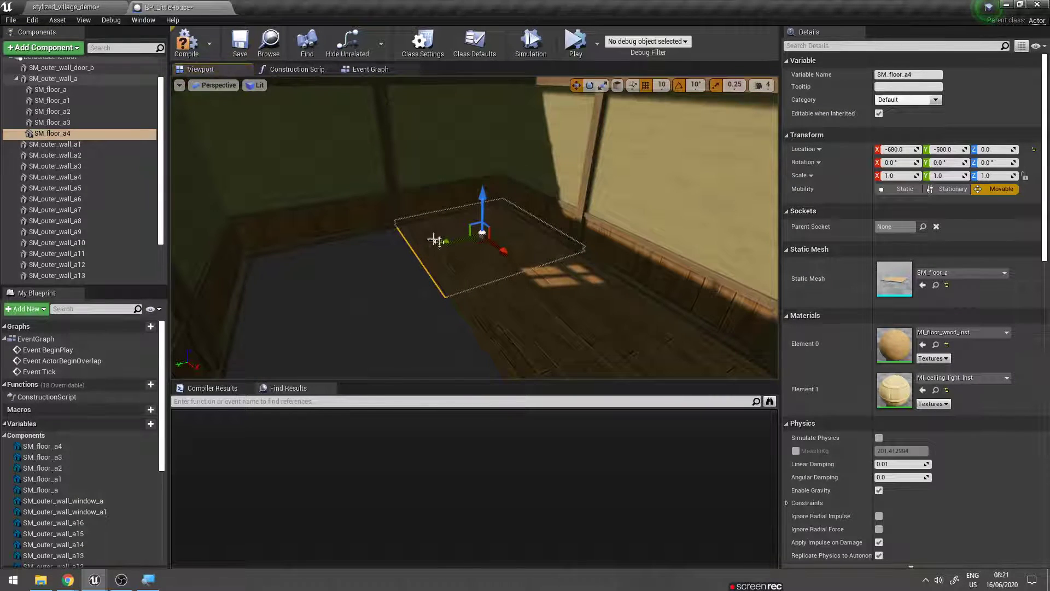
drag(285, 270, 267, 274)
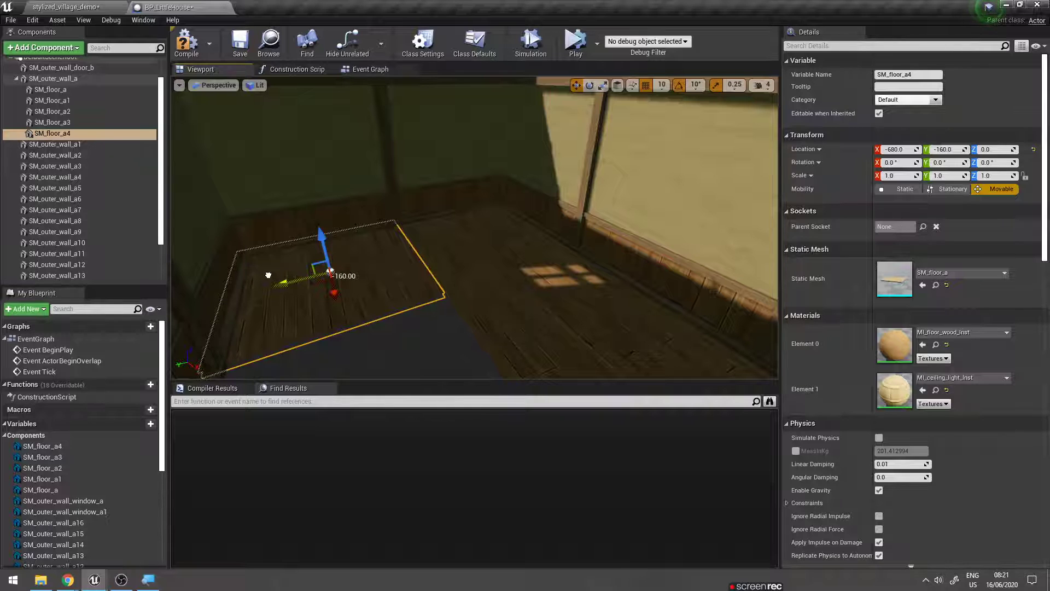
right_drag(282, 273, 367, 237)
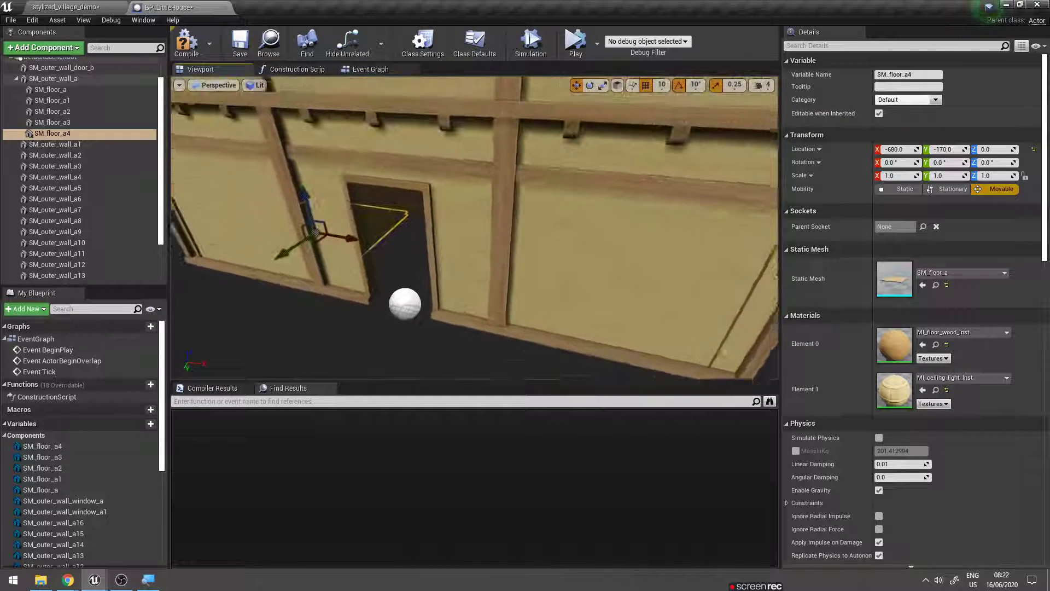
key(ctrl+w)
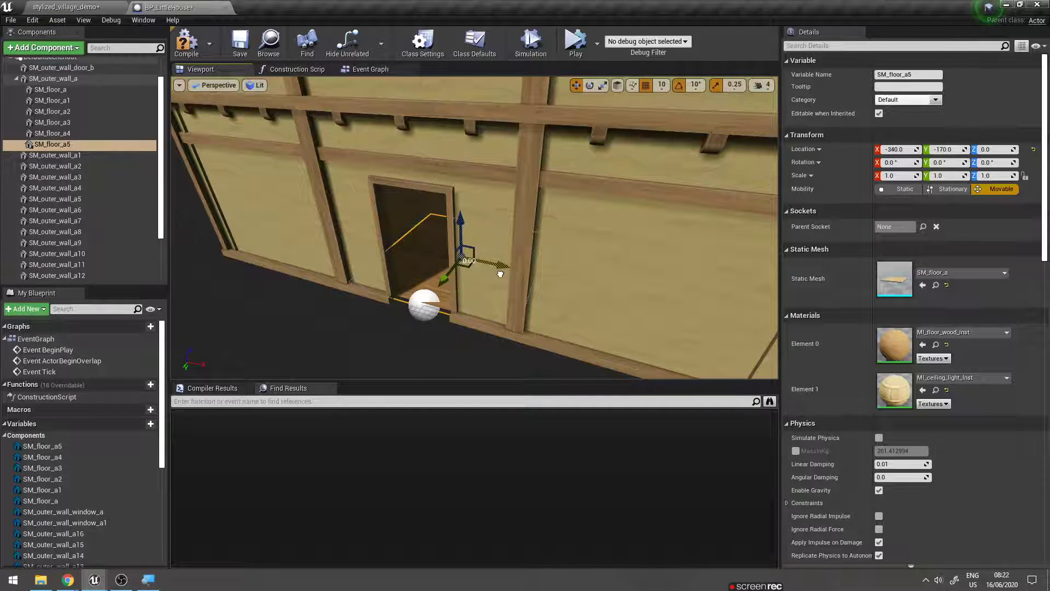
mouse_move(500, 274)
right_down()
mouse_move(440, 290)
mouse_move(470, 296)
right_up()
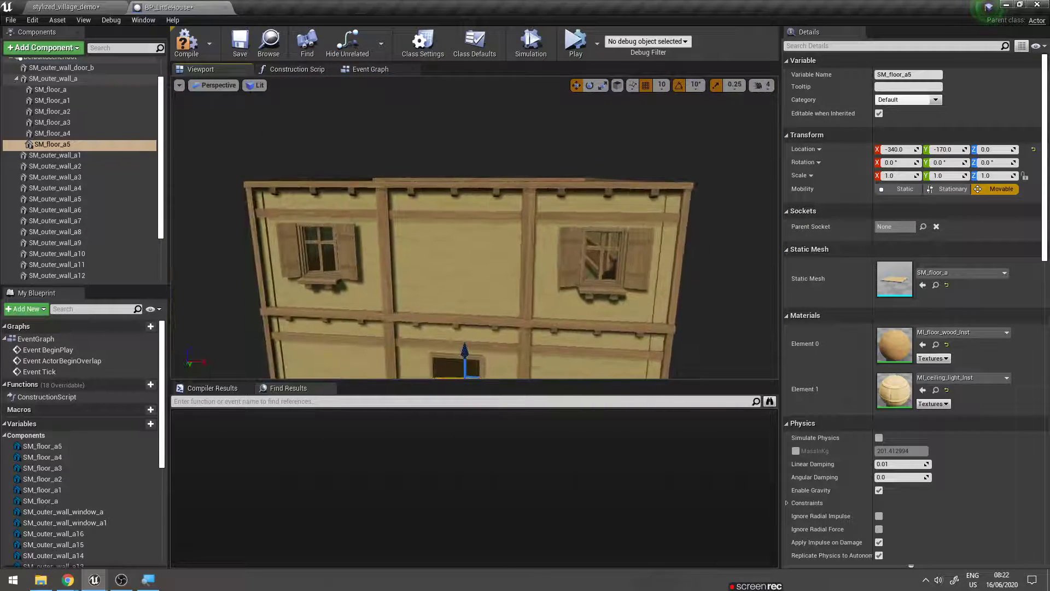
- Select SM_roof_window_a in the Content Browser's roof meshes folder
right_drag(382, 195, 382, 195)
click(117, 7)
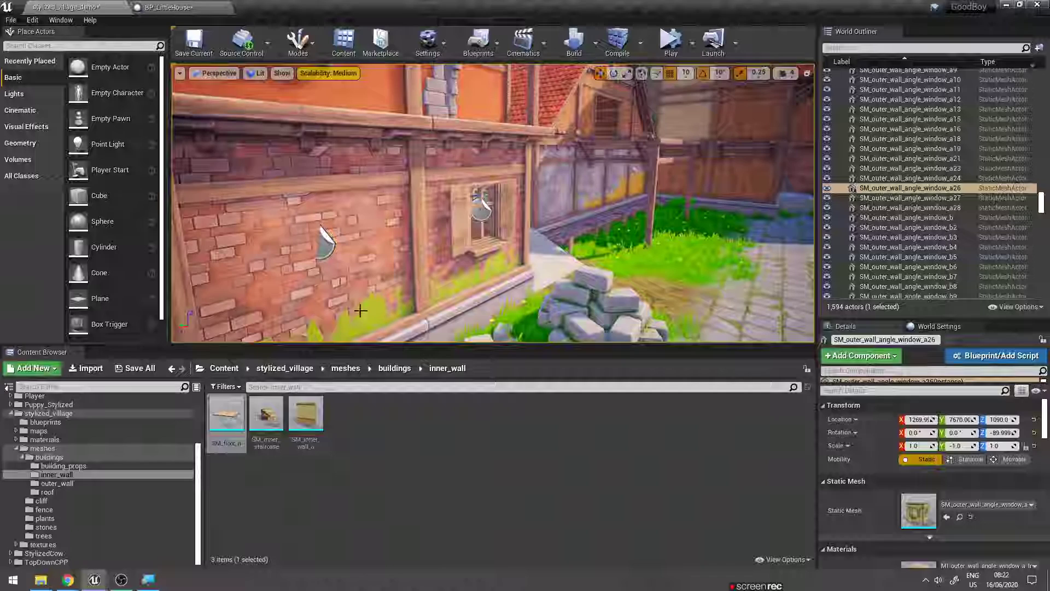
click(47, 492)
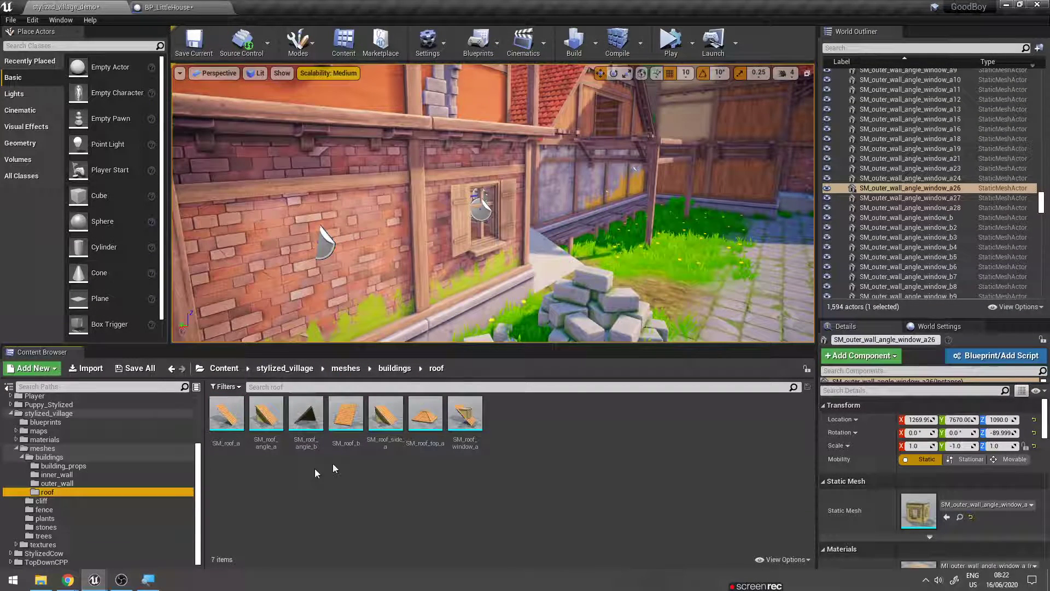
click(363, 426)
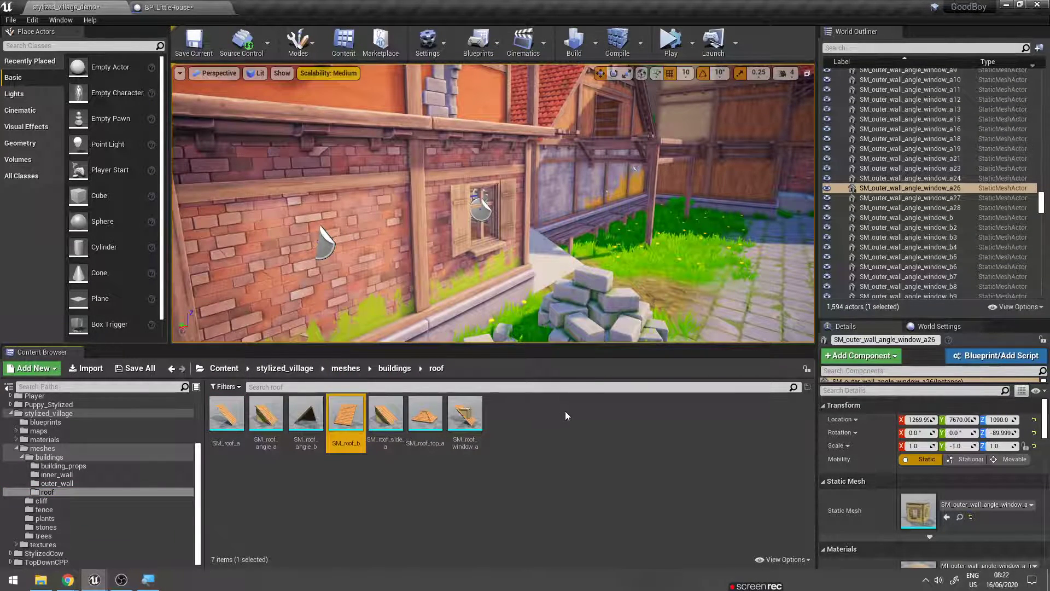
click(465, 414)
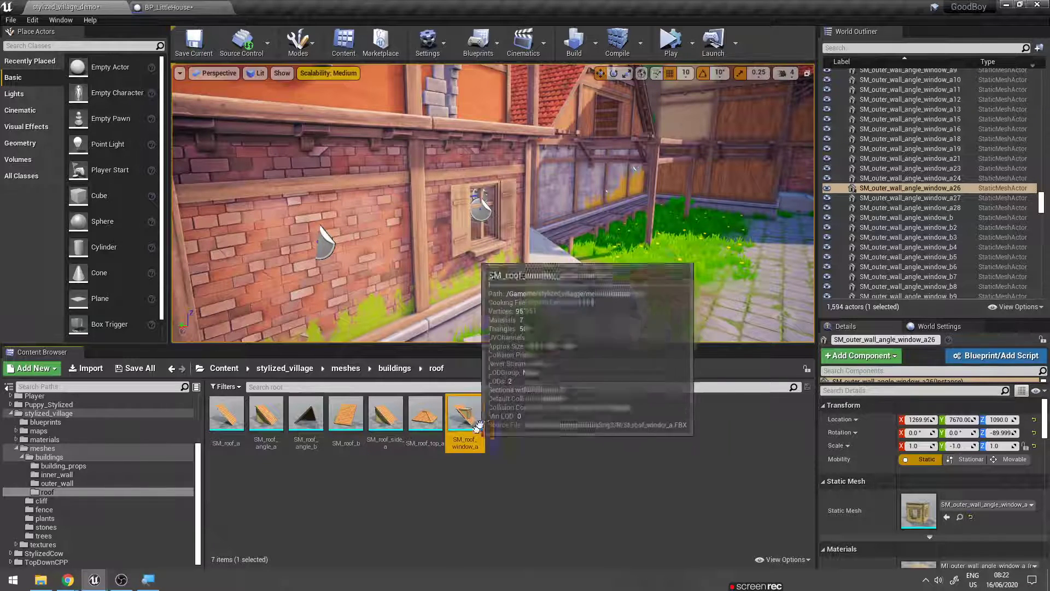
- Add the roof window to BP_LittleHouse as a static mesh component
click(167, 7)
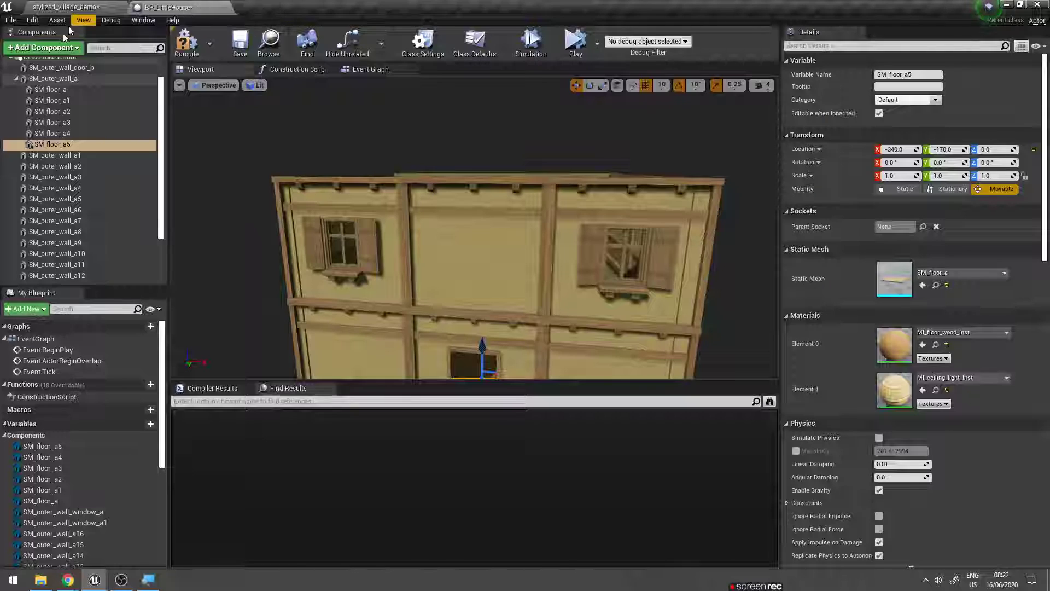
click(61, 50)
text(a)
key(BackSpace)
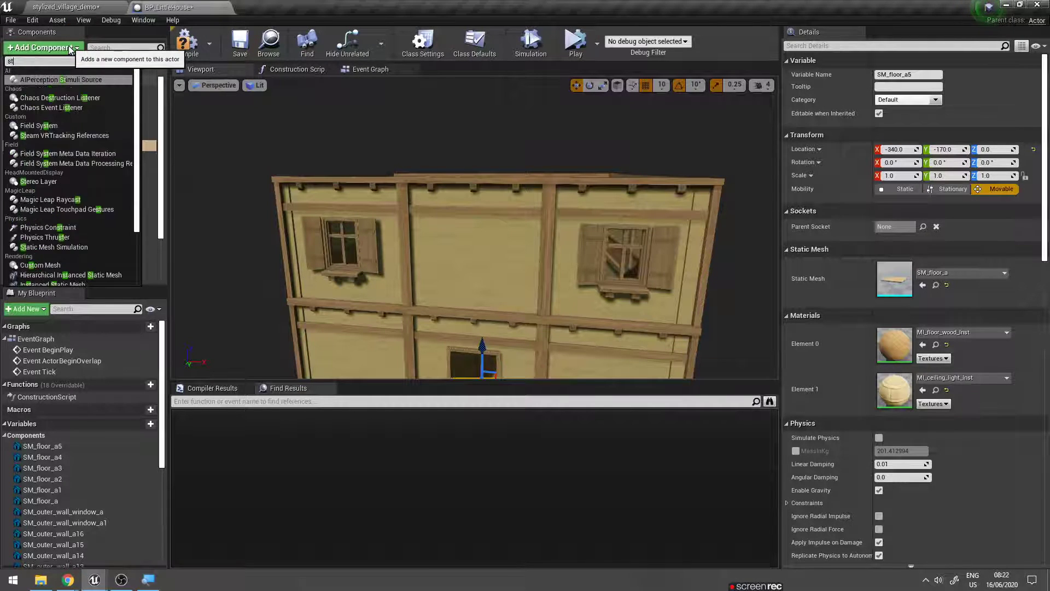
text(static)
click(80, 117)
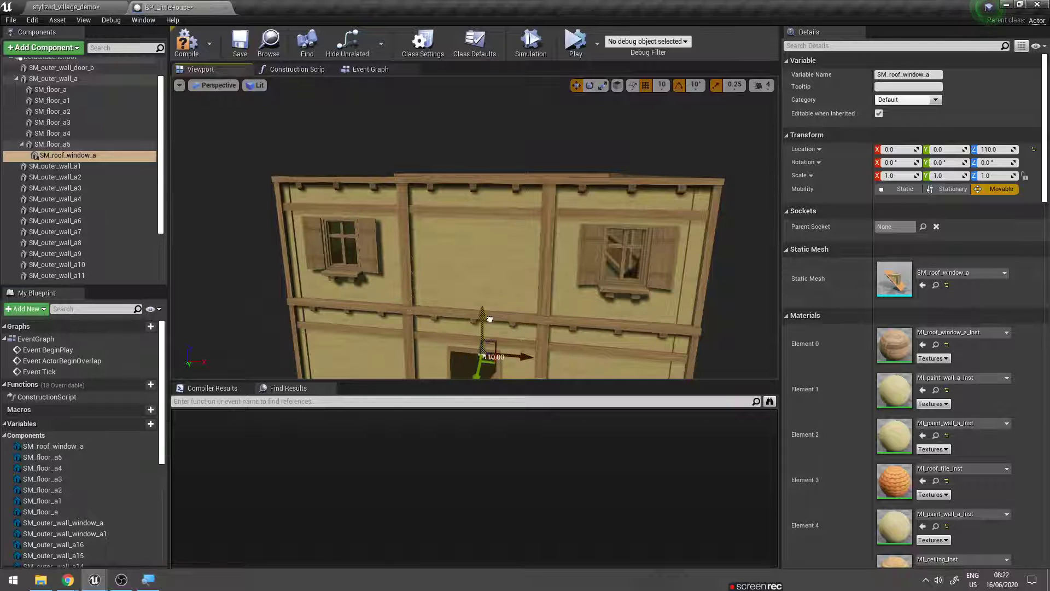
- Raise the roof window to Z 670 and rotate it 90° in yaw
drag(489, 319, 455, 134)
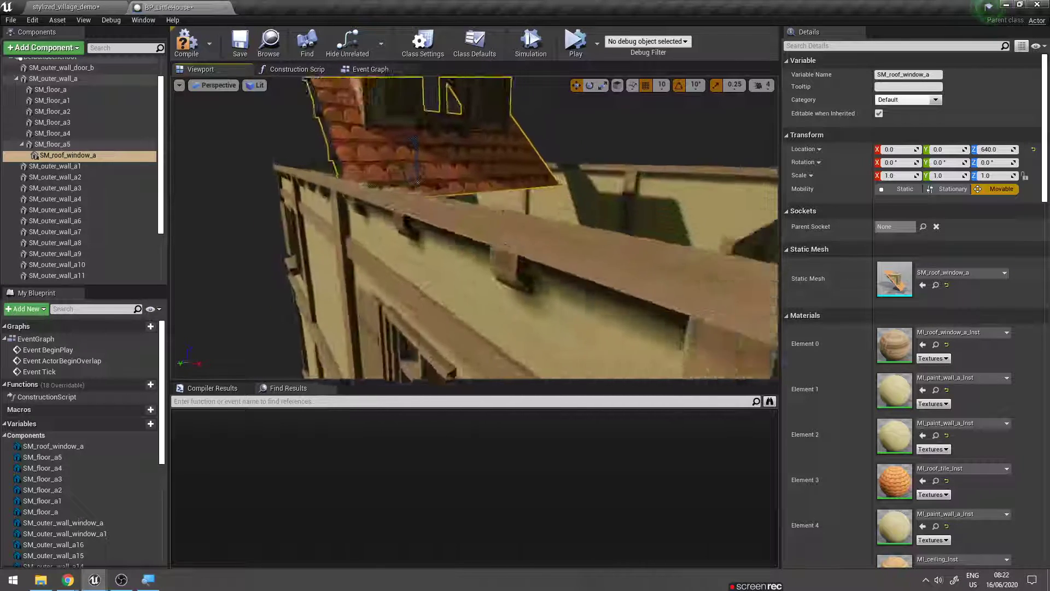
right_drag(458, 145, 483, 154)
key(e)
drag(427, 208, 312, 205)
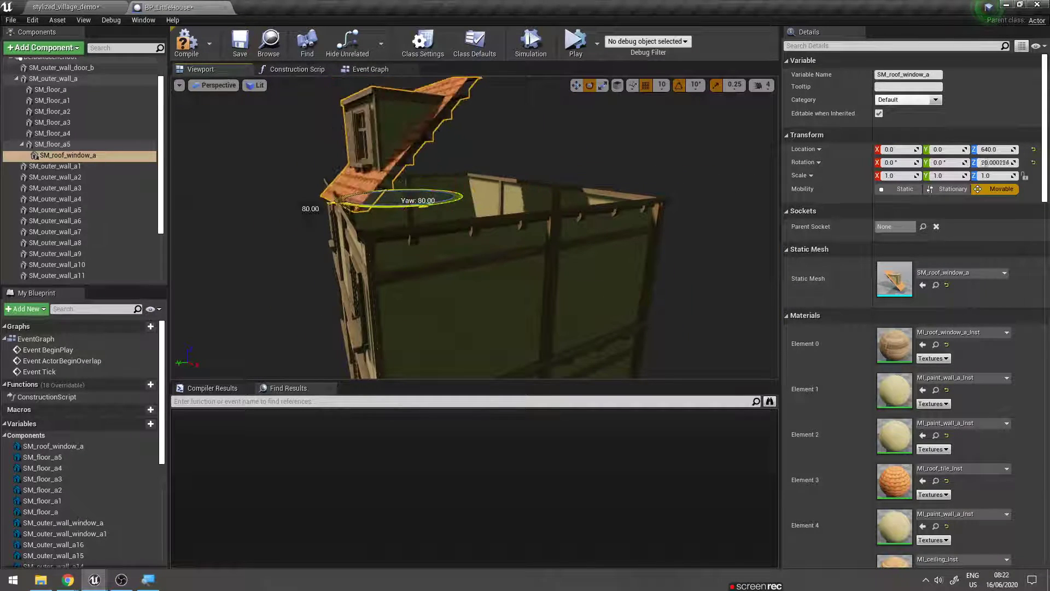
key(w)
right_drag(388, 205, 391, 218)
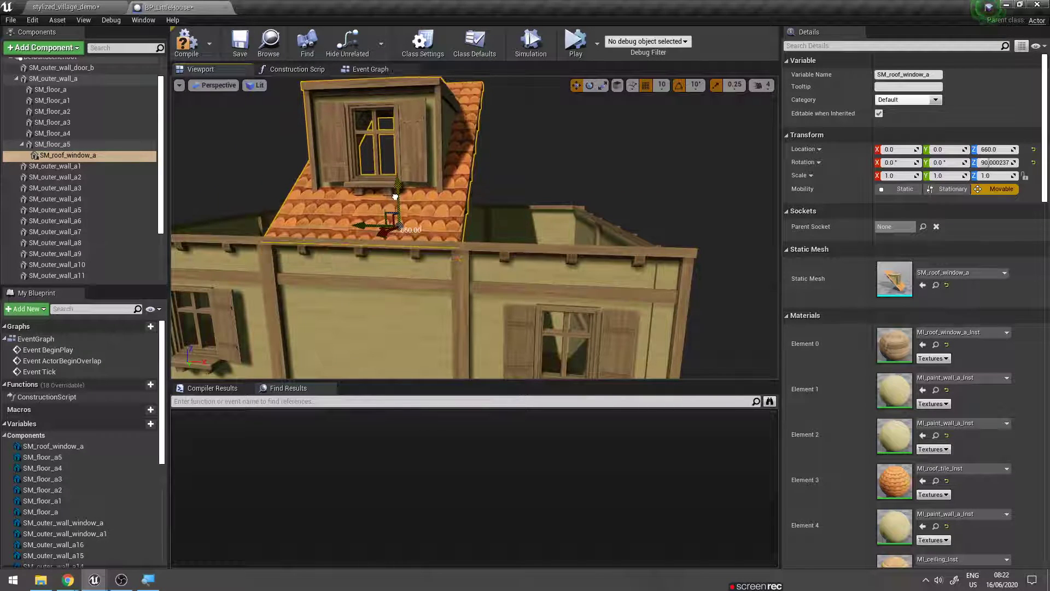
drag(395, 207, 395, 188)
right_drag(395, 189, 405, 218)
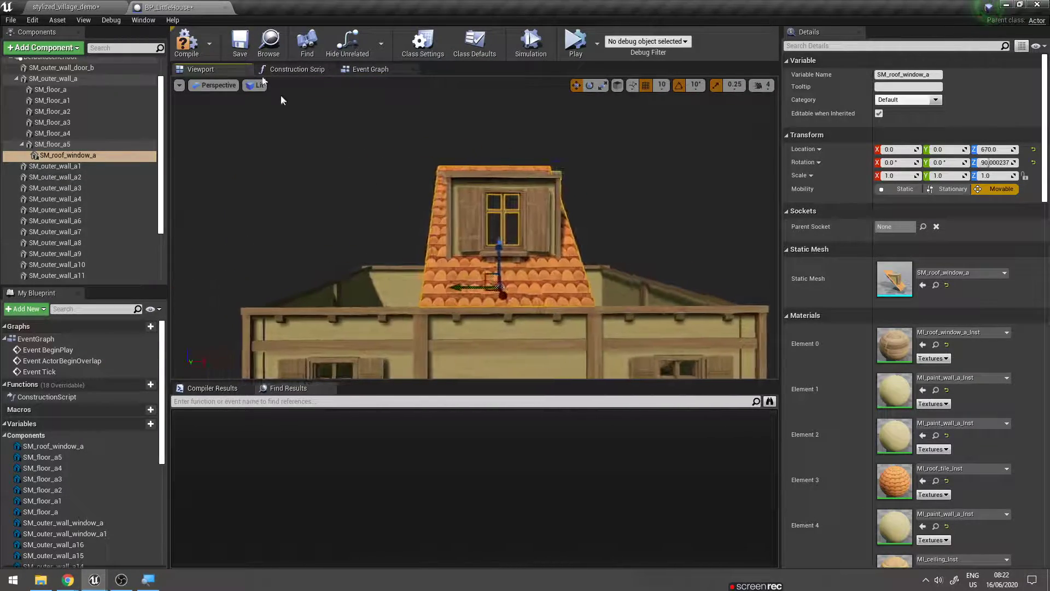
click(66, 6)
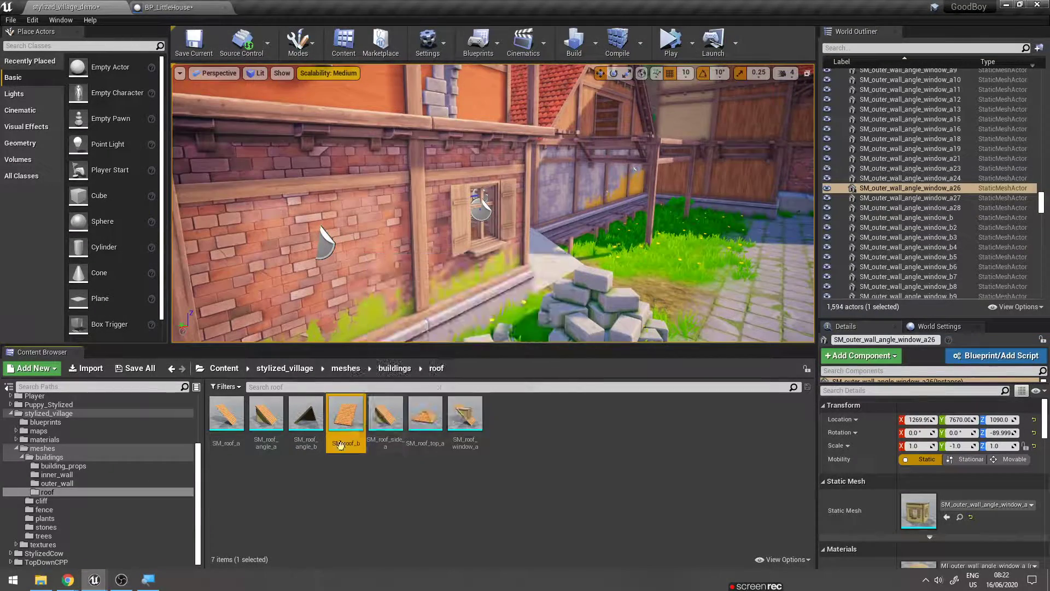
- Preview the SM_roof_b mesh, then add it under the roof window and lower it to Z 150
double_click(352, 419)
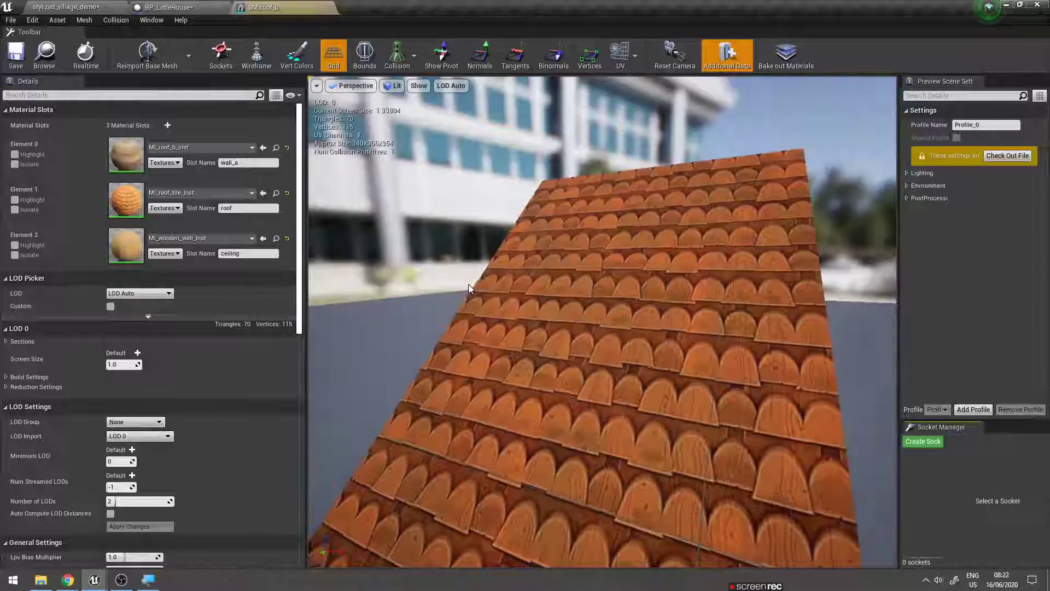
drag(350, 417, 765, 418)
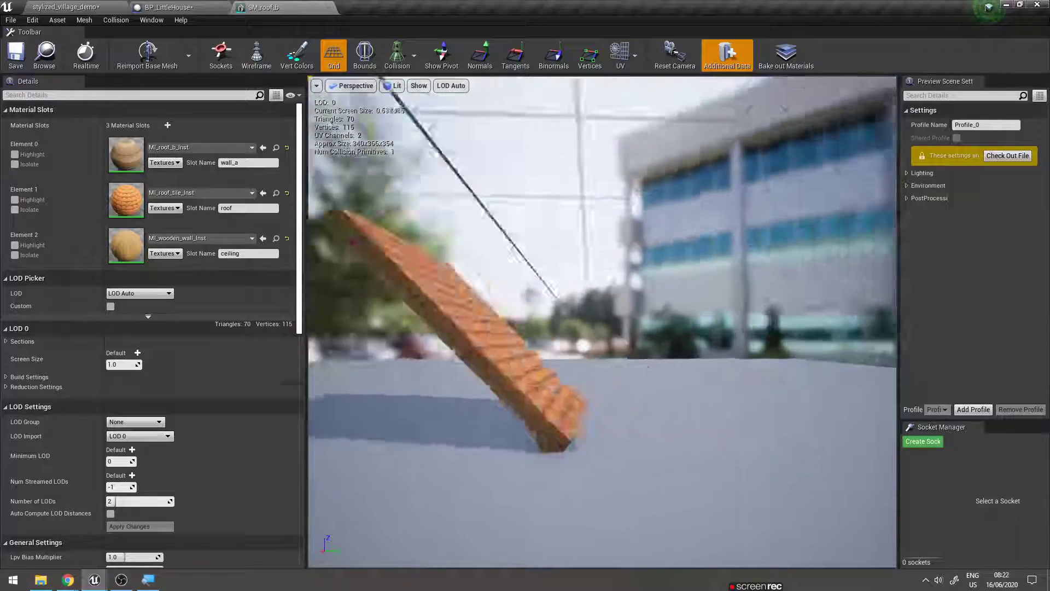
click(329, 7)
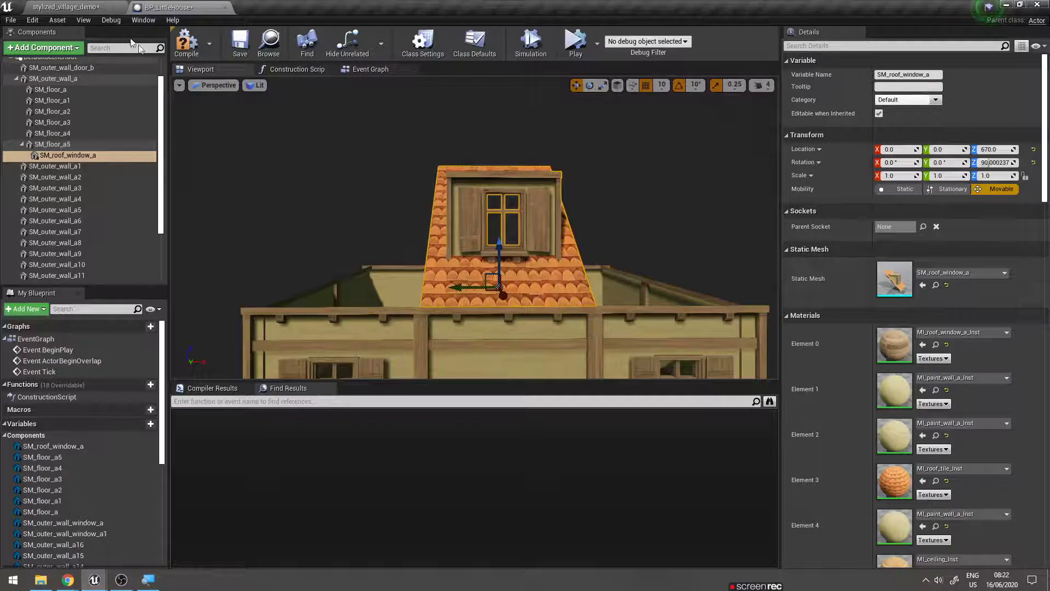
click(61, 50)
text(st)
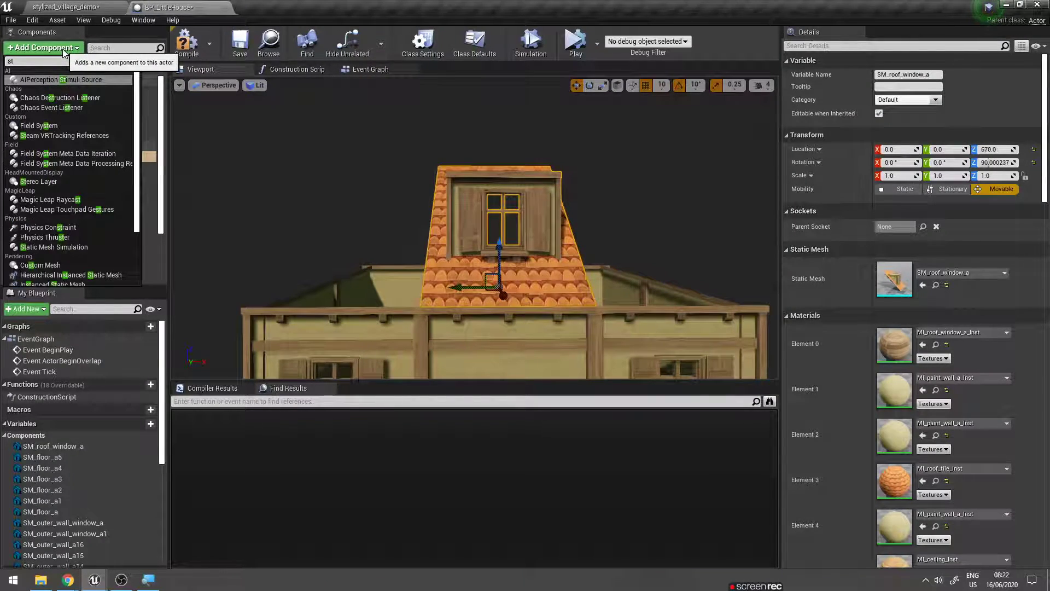
text(atic)
click(76, 118)
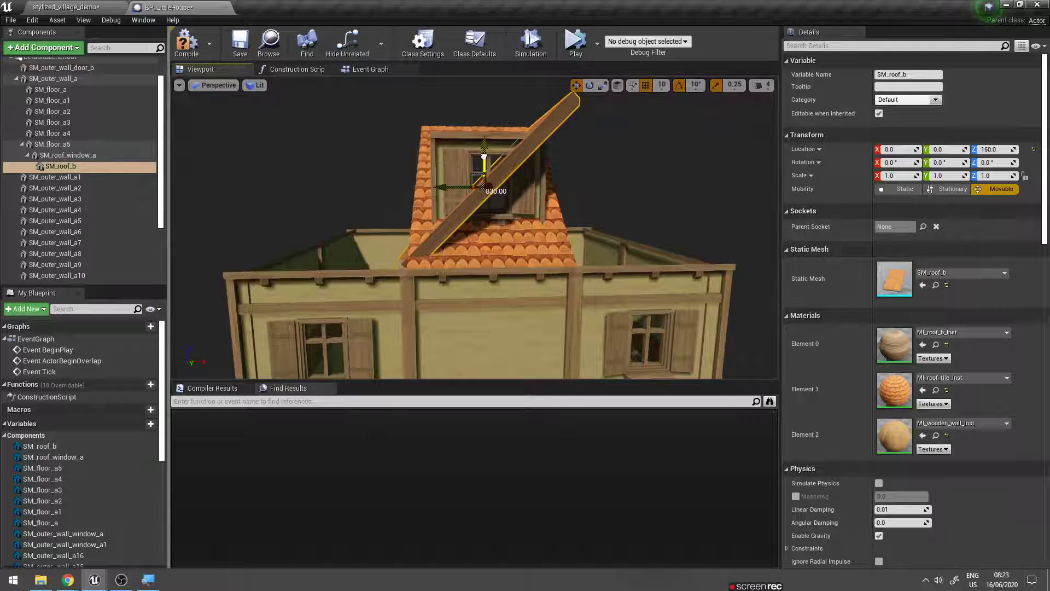
drag(484, 157, 483, 164)
right_drag(483, 164, 502, 165)
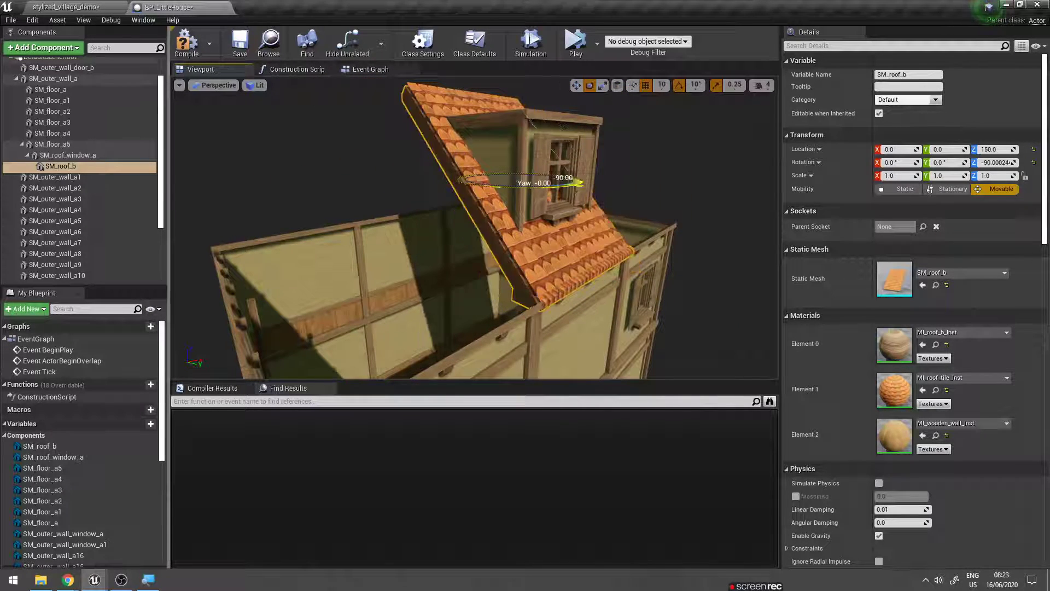
- Nudge the dormer roof window 10 units along Y to fit beside the roof piece
right_drag(530, 191, 530, 190)
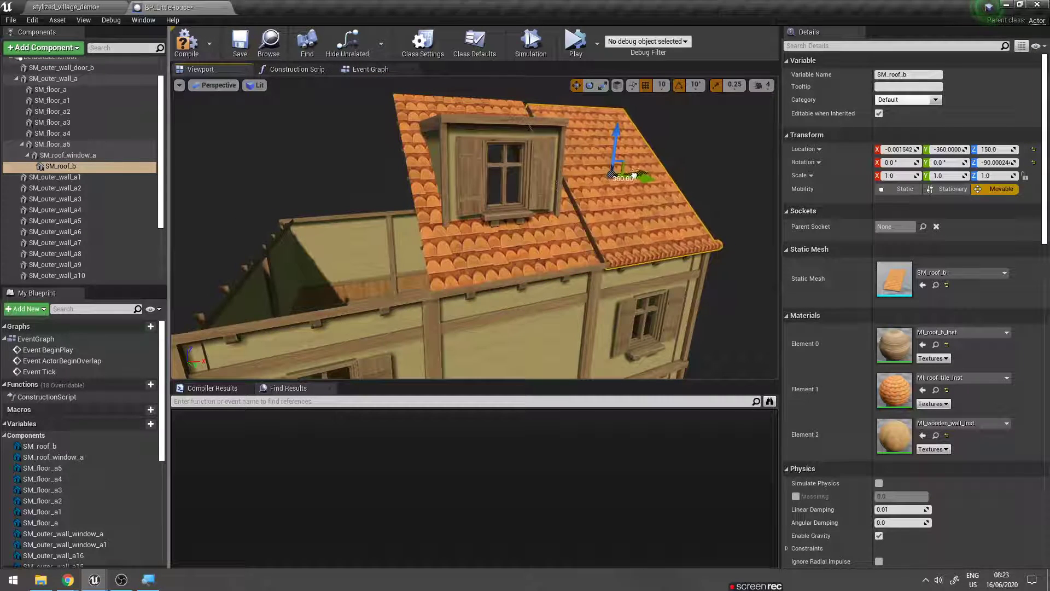
right_drag(628, 178, 629, 184)
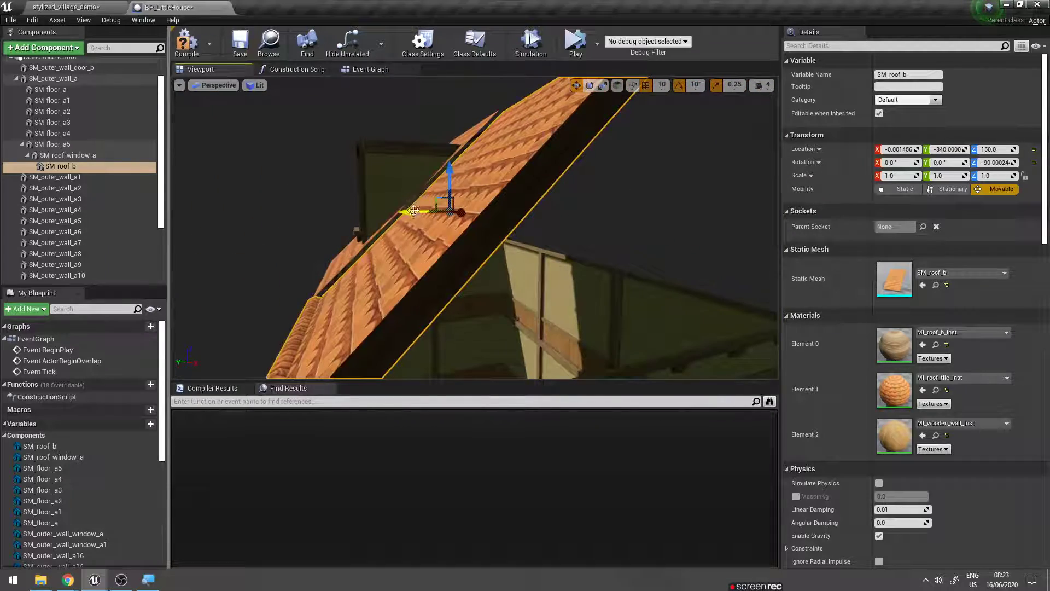
right_drag(473, 227, 474, 235)
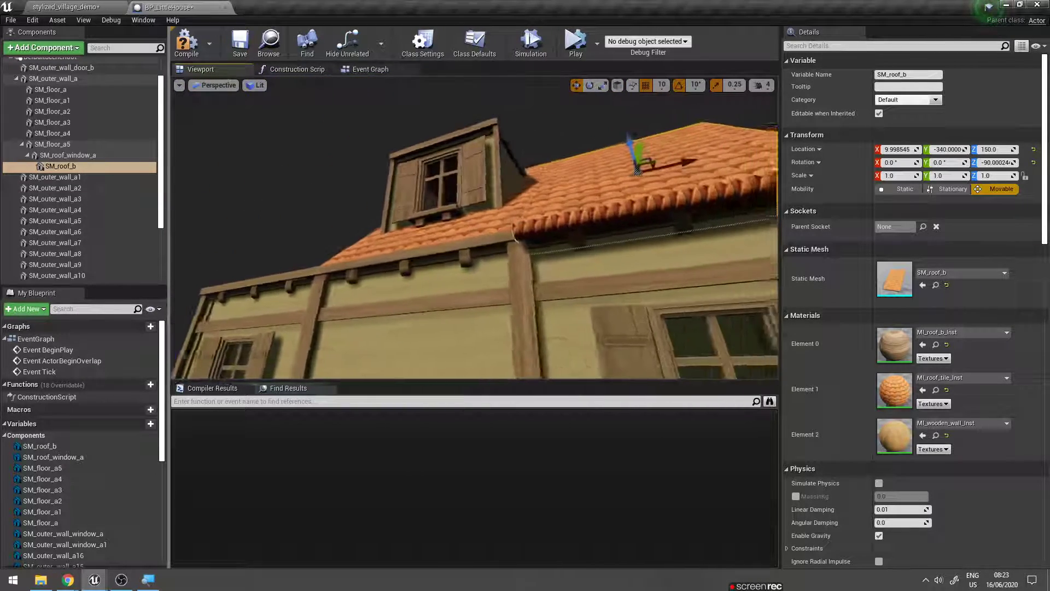
click(431, 238)
drag(439, 270, 432, 271)
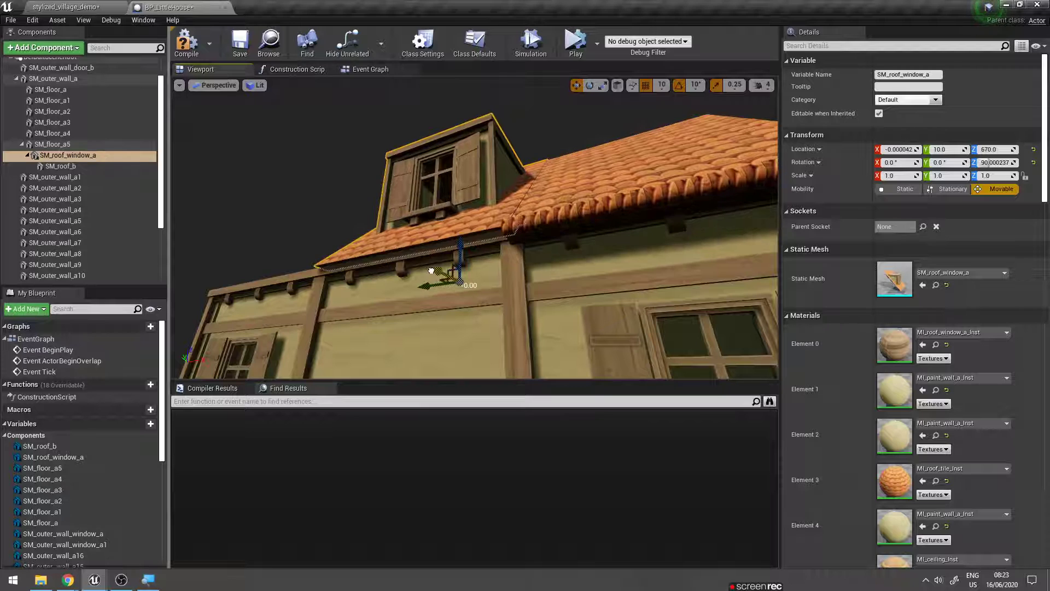
- Select the dormer and SM_roof_b and inspect the tiled roof from below and above
click(97, 155)
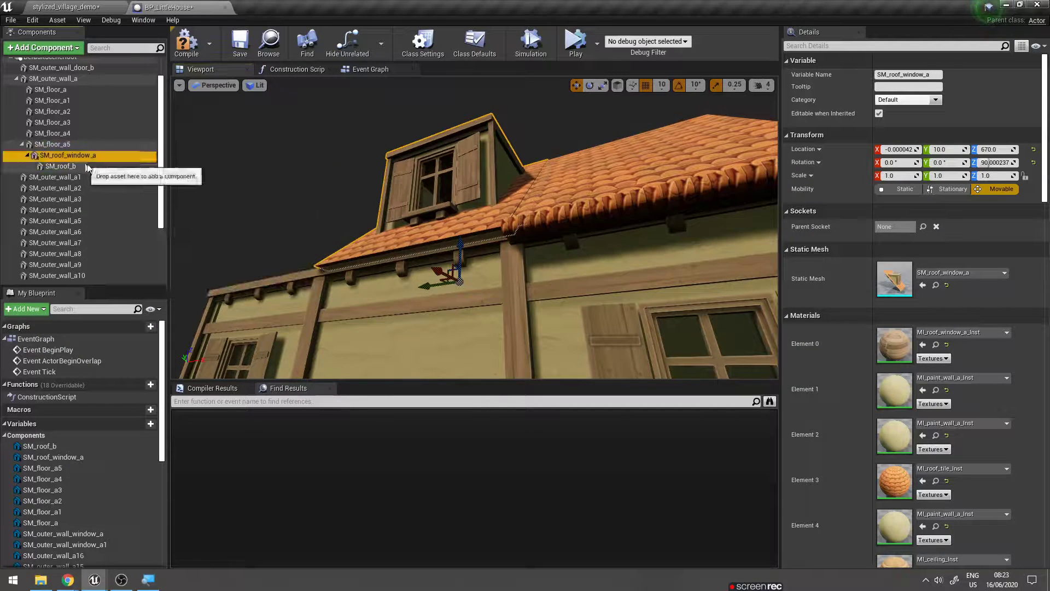
click(60, 165)
right_drag(438, 230, 452, 161)
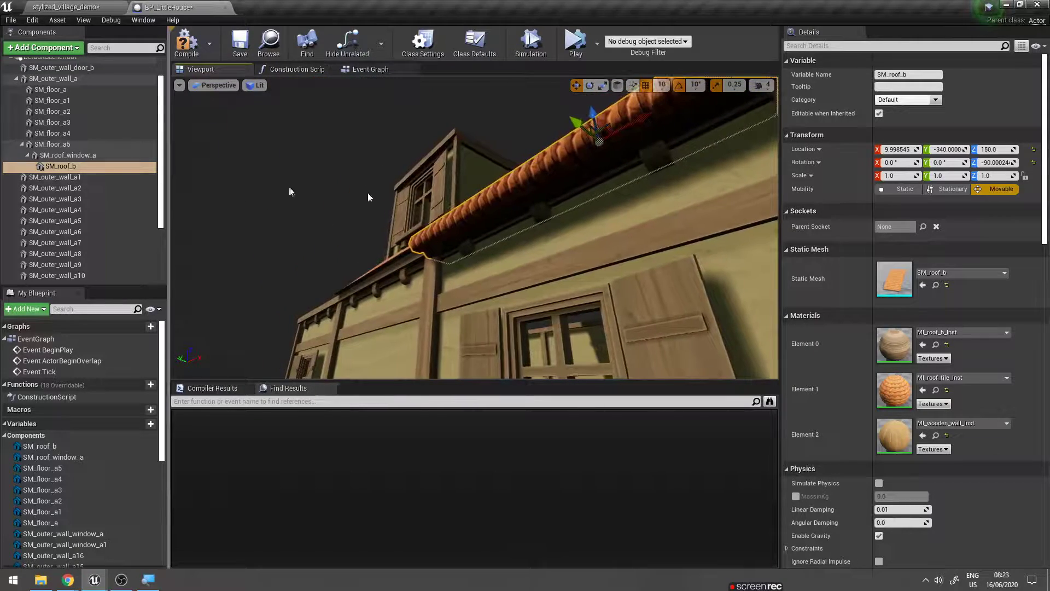
scroll(453, 161, down, 3)
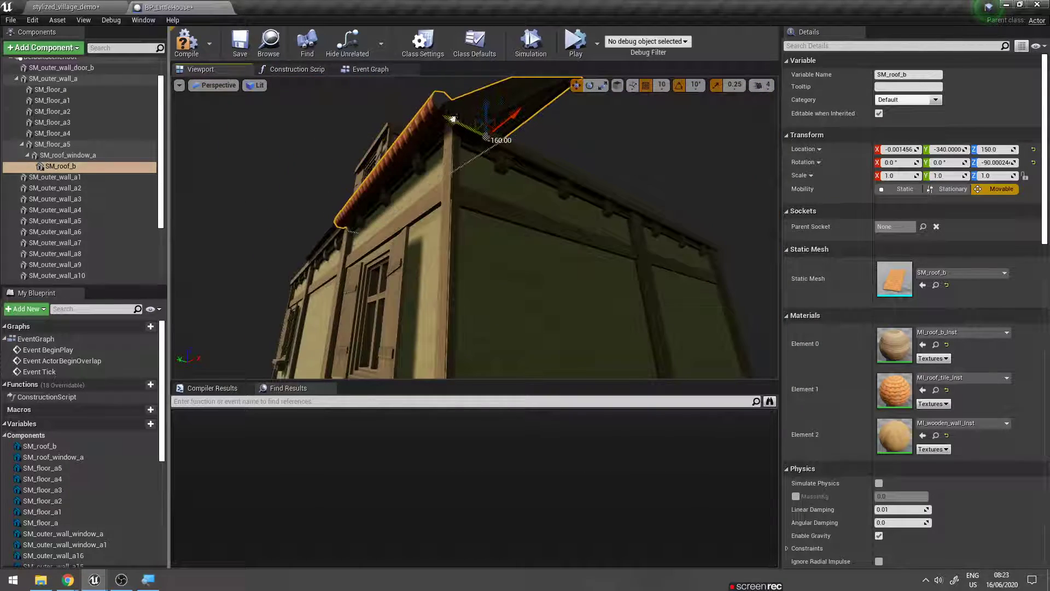
right_drag(459, 118, 471, 145)
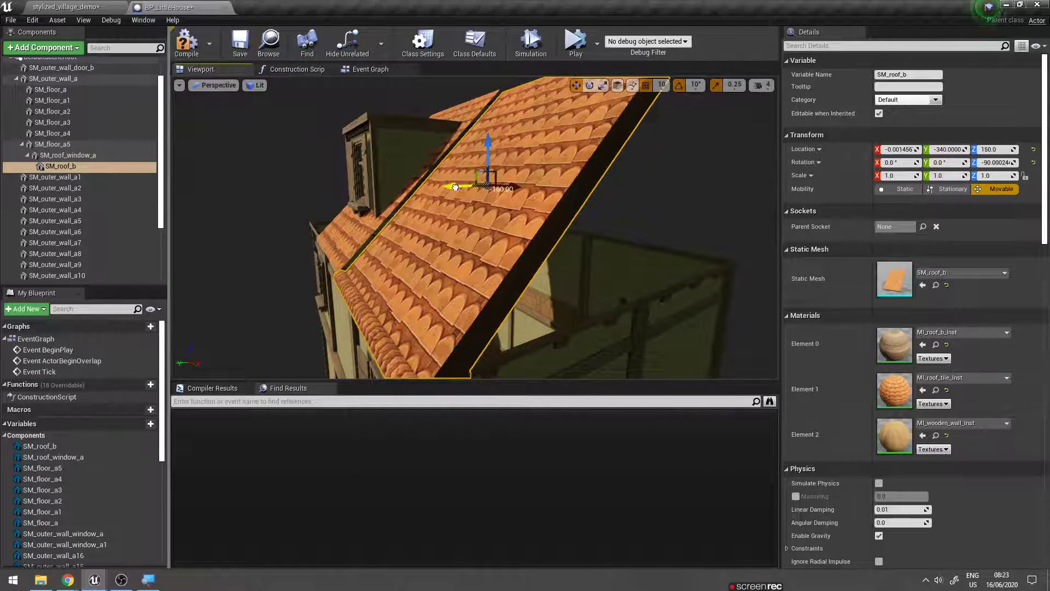
- Frame SM_roof_b beside the dormer, then drag both toward DefaultSceneRoot in the hierarchy
click(392, 174)
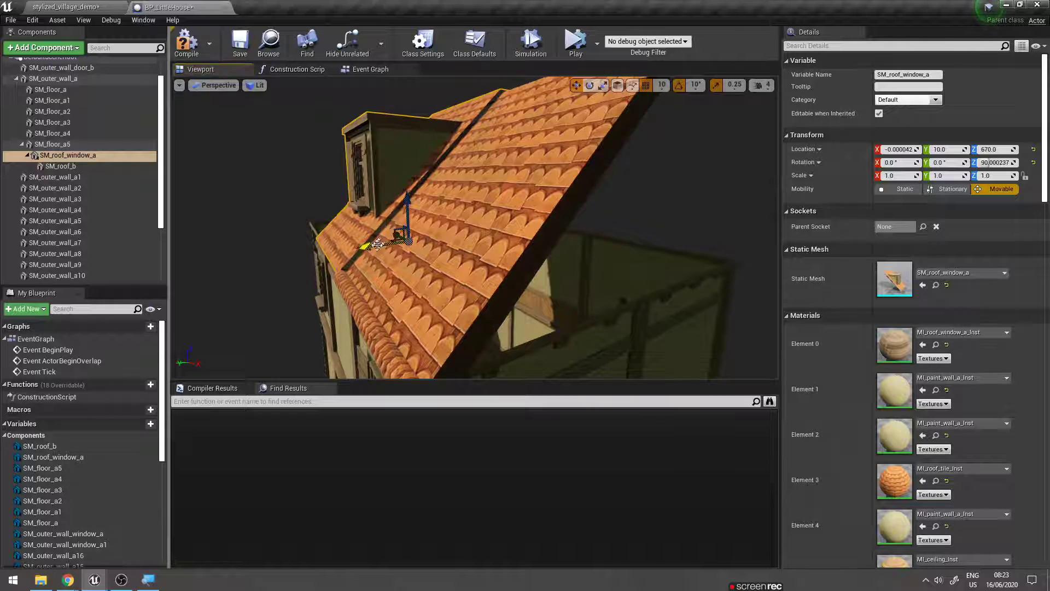
click(60, 166)
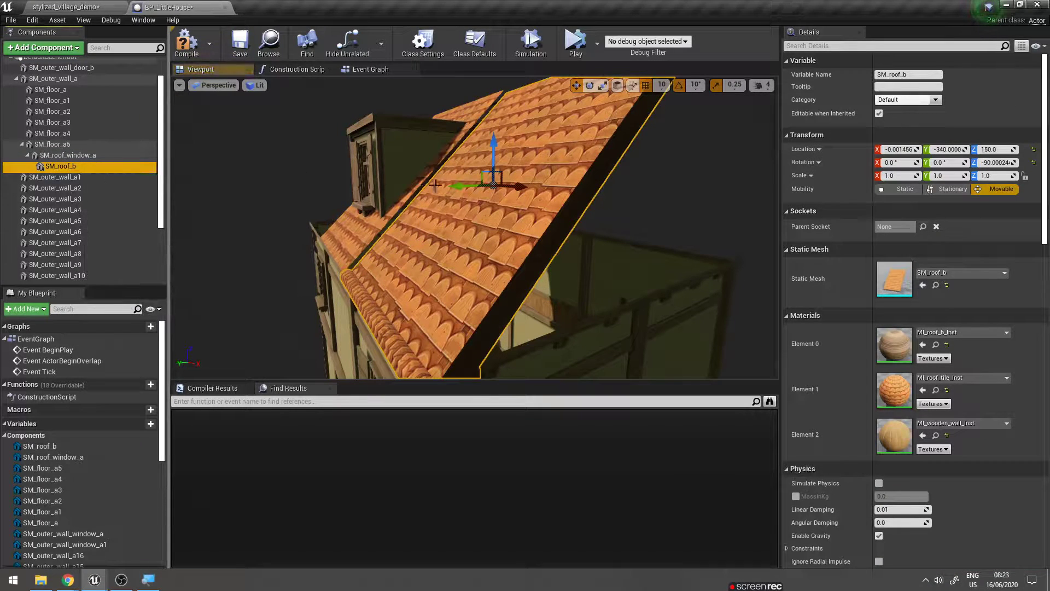
mouse_move(453, 188)
right_down()
mouse_move(188, 355)
mouse_move(383, 246)
right_up()
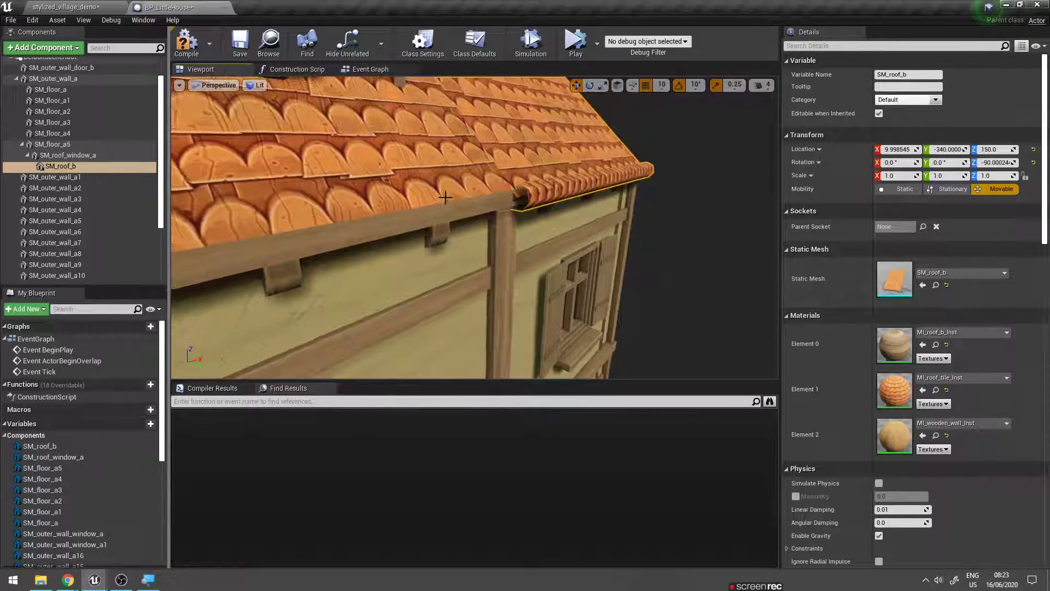
key(f)
alt+drag(517, 206, 470, 219)
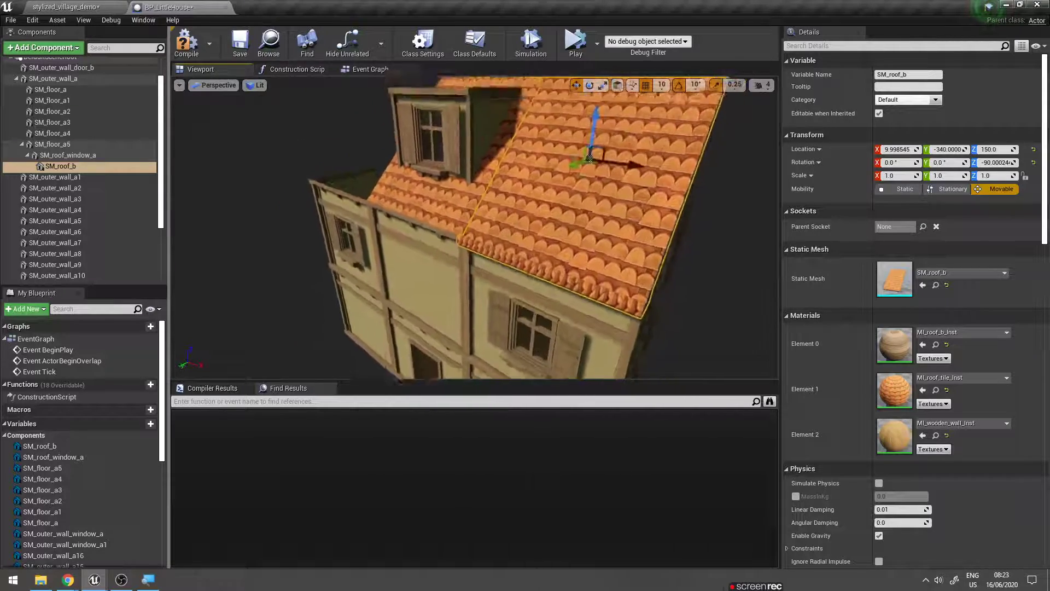
key(f)
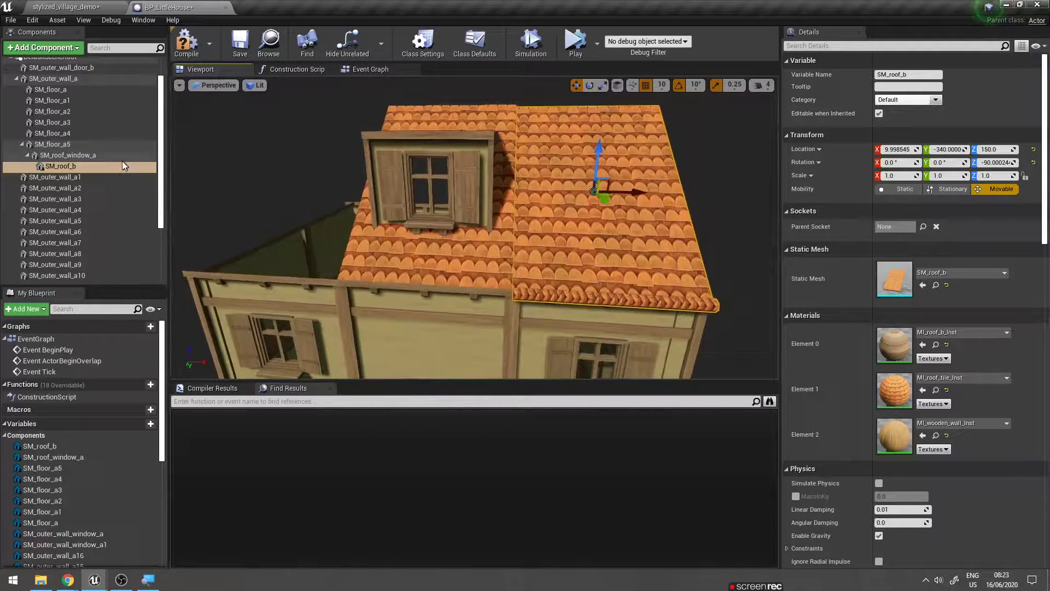
ctrl+click(68, 155)
mouse_move(78, 156)
mouse_down()
mouse_move(58, 90)
mouse_move(64, 95)
mouse_up()
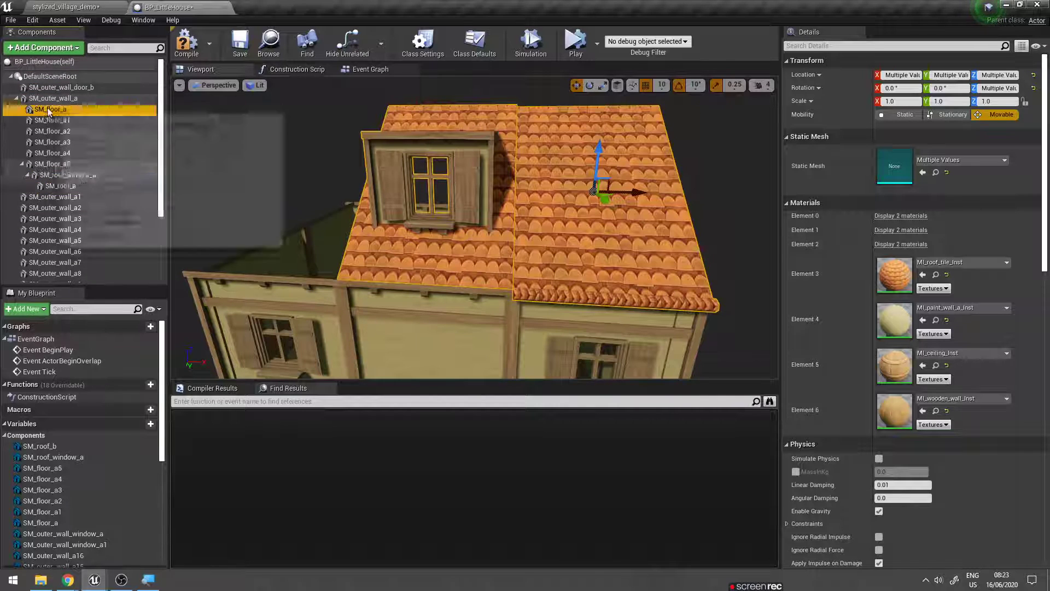
- Select floors SM_floor_a–a4 and attach SM_roof_b and the dormer window directly to DefaultSceneRoot
shift+click(53, 153)
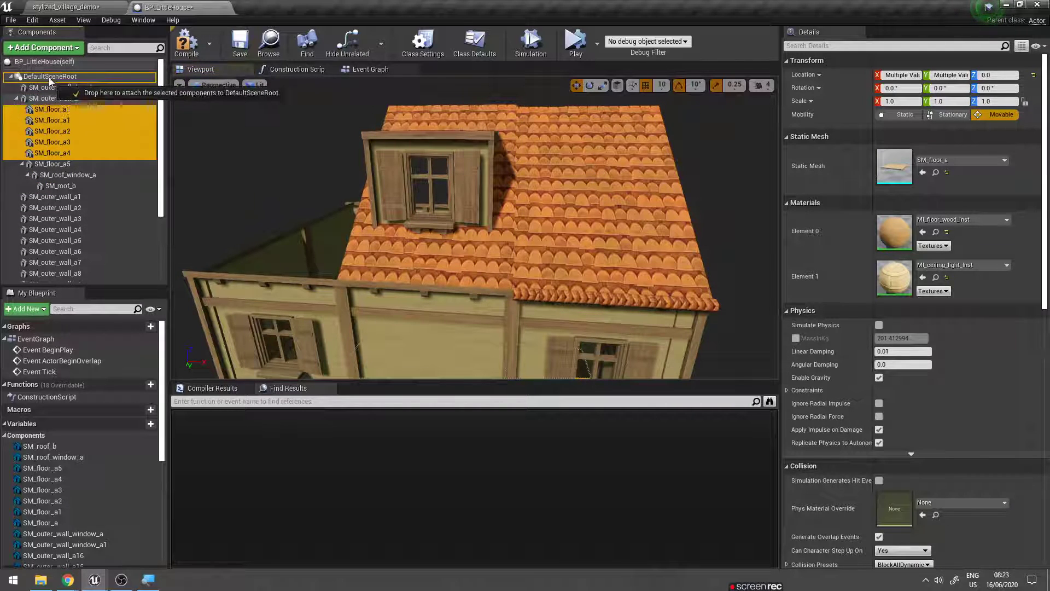
key(Delete)
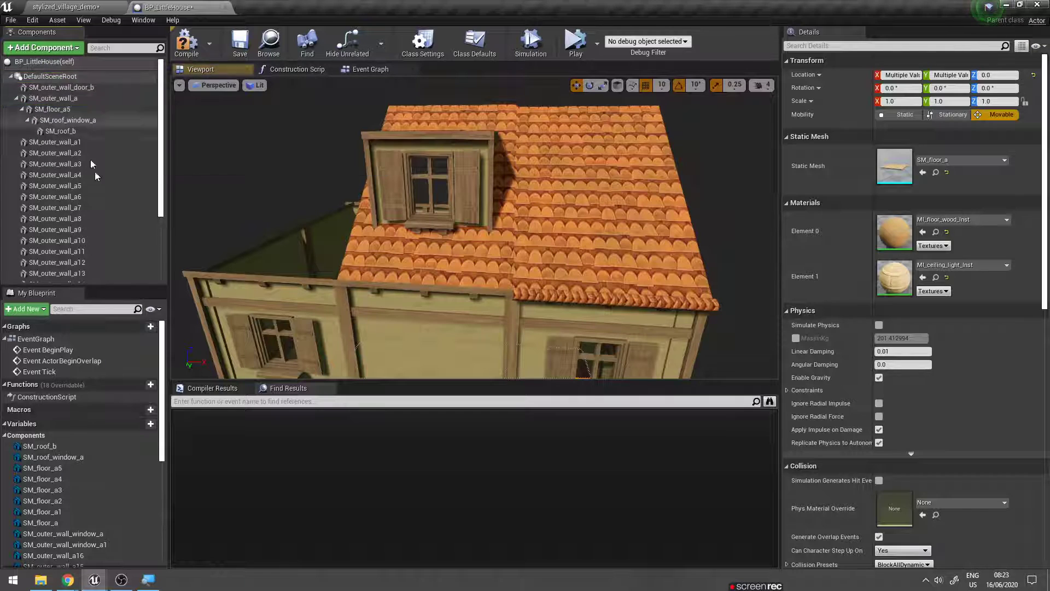
click(64, 131)
drag(65, 128, 47, 80)
click(65, 93)
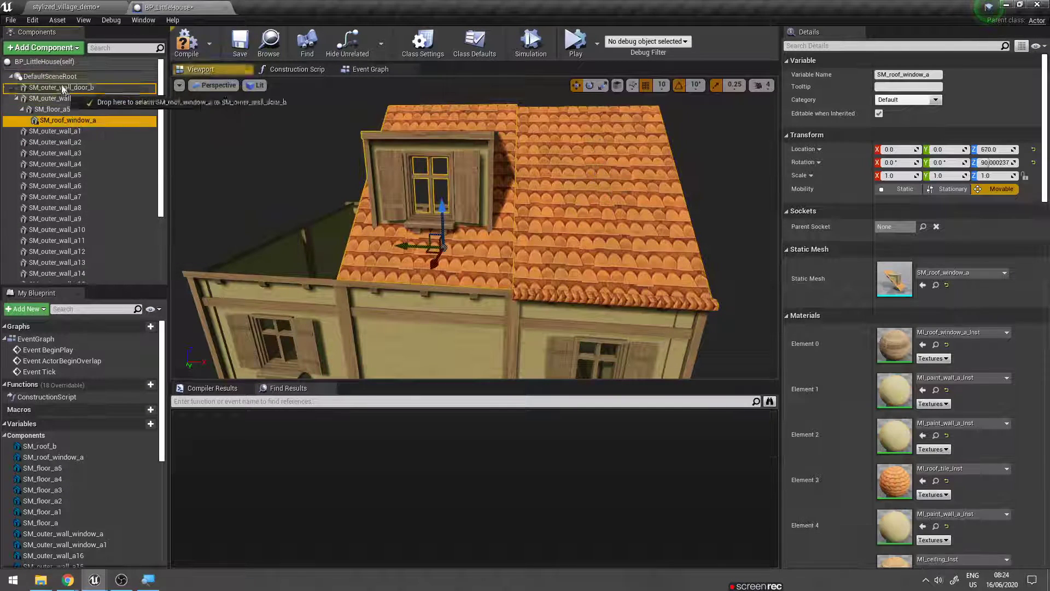
drag(67, 117, 53, 78)
click(71, 91)
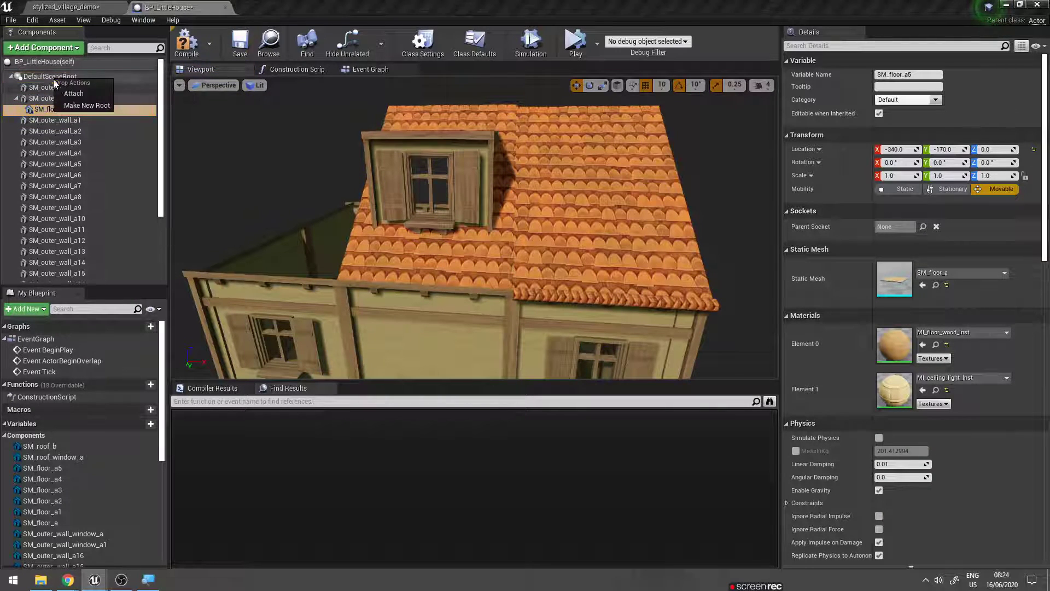
- Attach SM_floor_a5 directly to the root and select SM_roof_b in the viewport
click(65, 96)
click(75, 112)
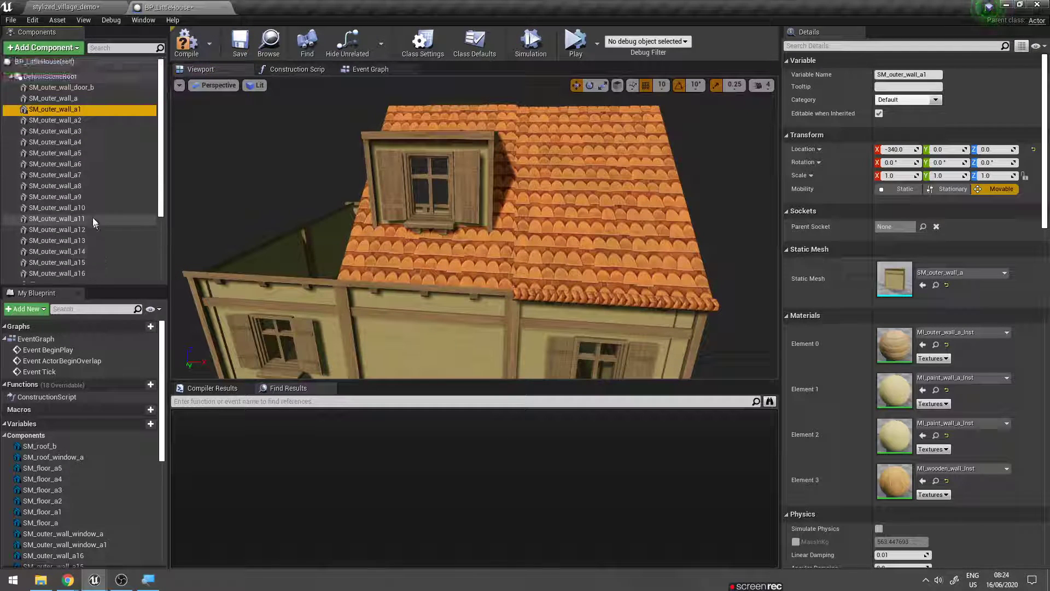
click(558, 203)
mouse_move(558, 203)
mouse_down()
mouse_move(602, 192)
mouse_move(296, 206)
mouse_move(494, 196)
mouse_move(469, 196)
mouse_up()
- Duplicate SM_roof_b twice with Ctrl+W and slide the copied slope along Y
key(ctrl+w)
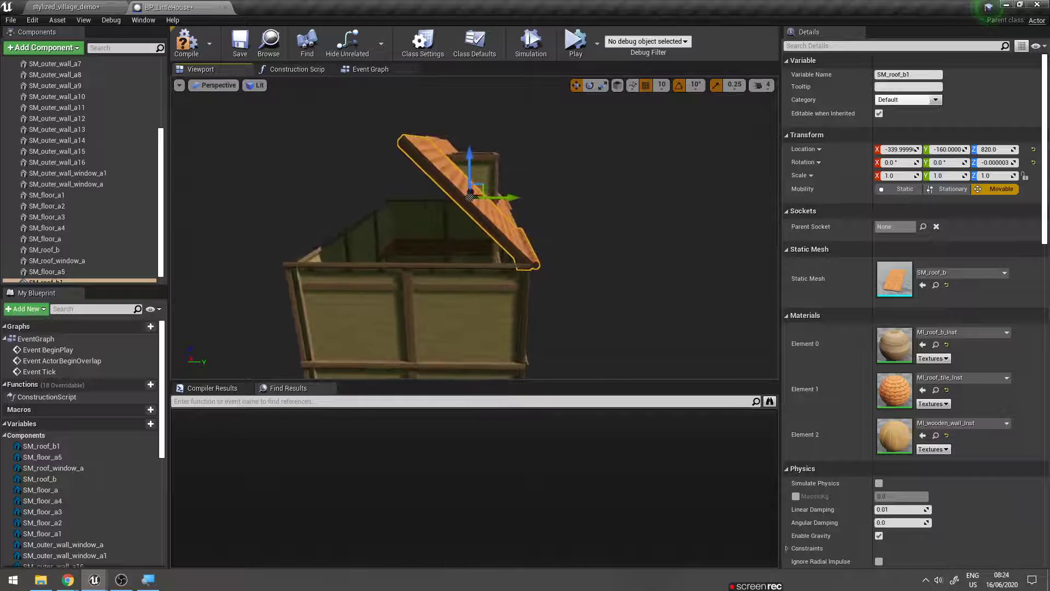
key(ctrl+w)
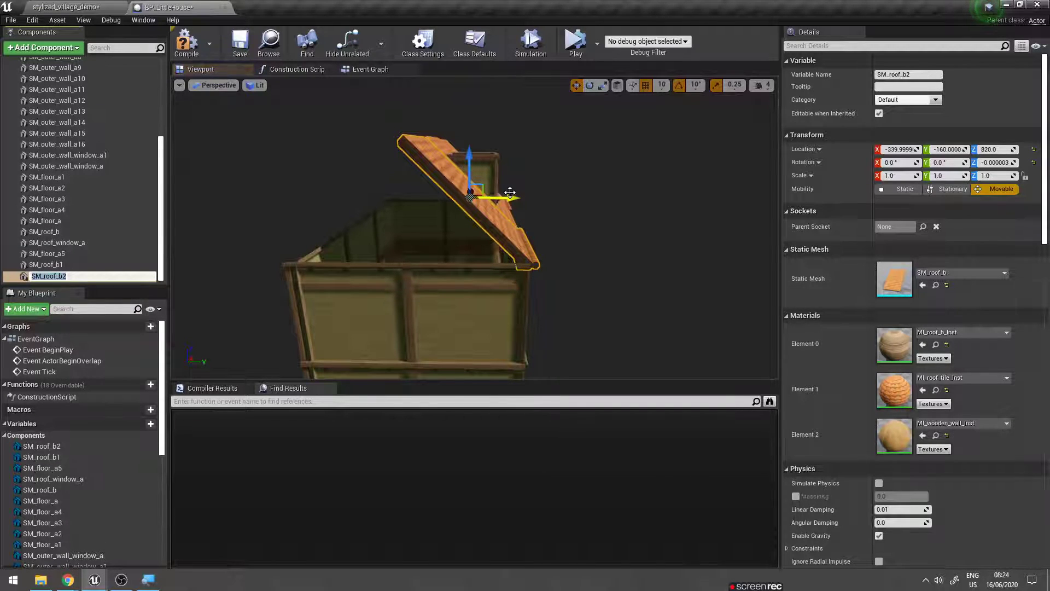
mouse_move(520, 188)
alt+mouse_down()
mouse_move(520, 198)
mouse_move(458, 196)
mouse_move(428, 214)
alt+mouse_up()
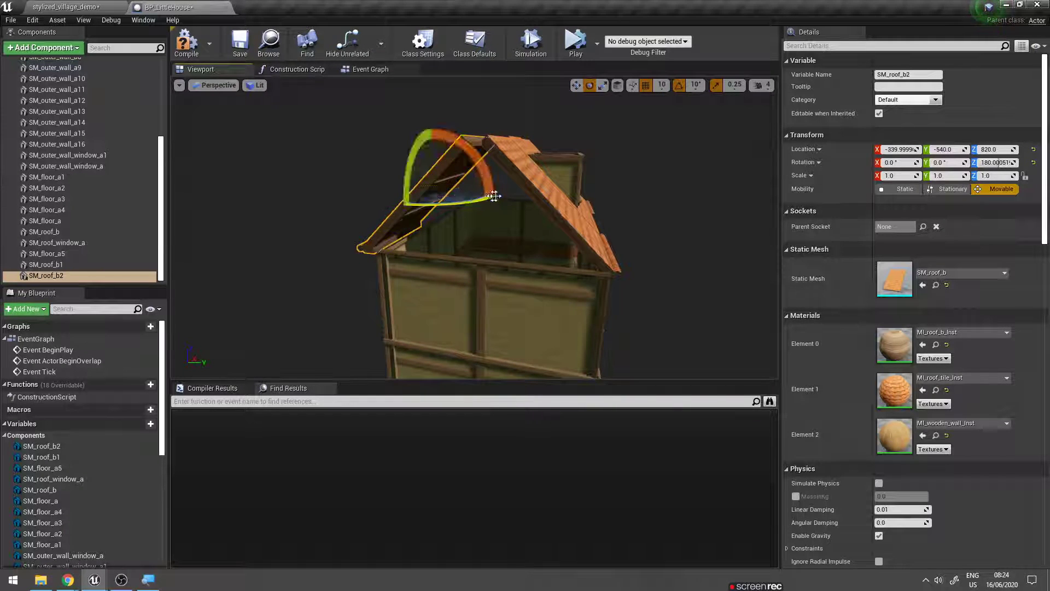
alt+drag(494, 196, 504, 196)
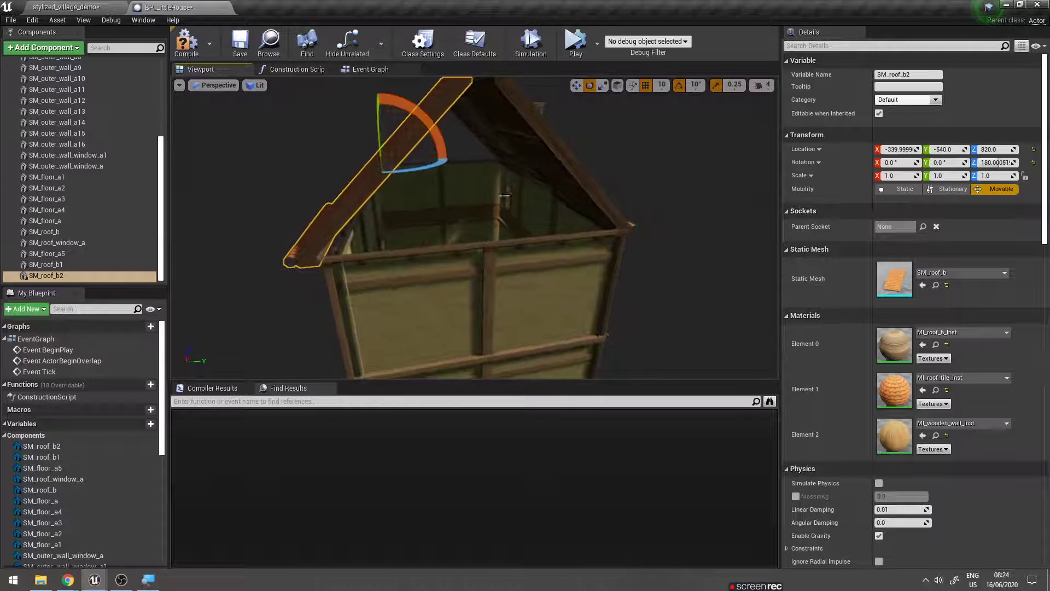
mouse_move(350, 162)
mouse_down()
mouse_move(365, 162)
mouse_move(301, 323)
mouse_move(382, 328)
mouse_move(414, 142)
mouse_up()
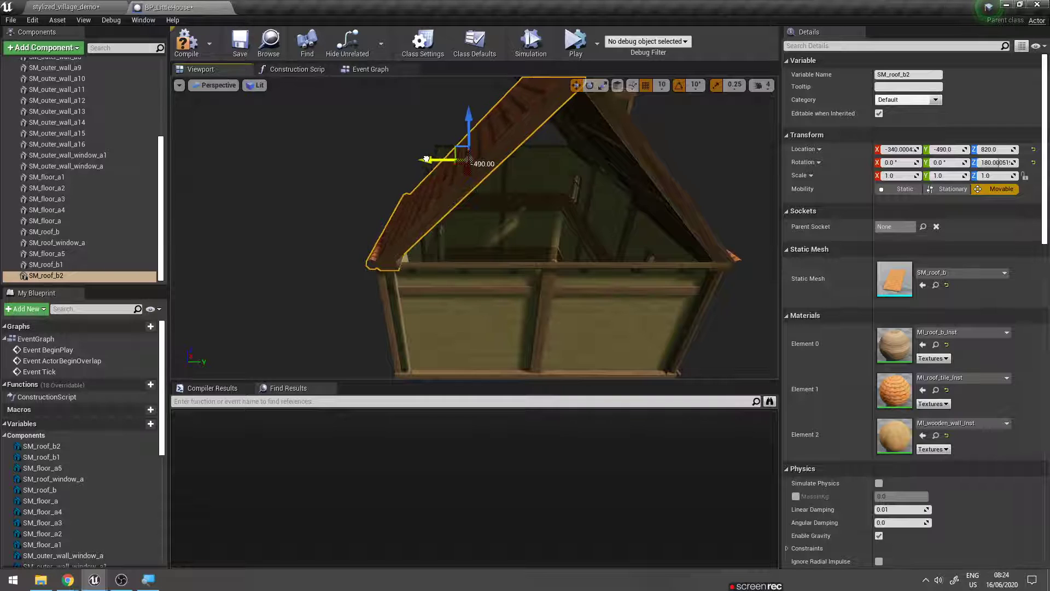
- Inspect the completed gable roof from several angles, then return to the stylized_village_demo level
alt+drag(431, 157, 432, 315)
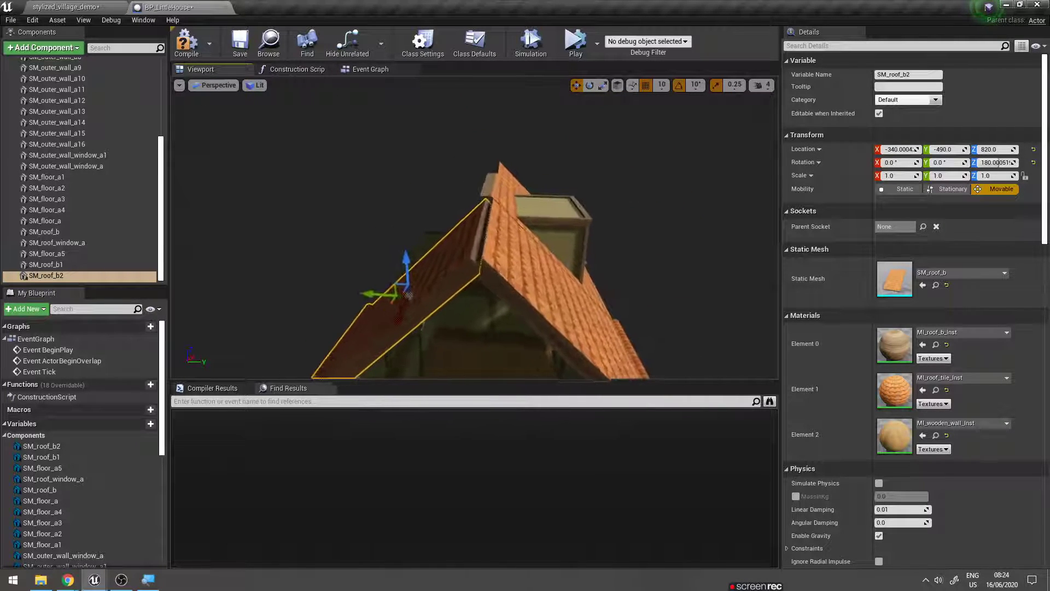
mouse_move(493, 365)
alt+mouse_down()
mouse_move(525, 164)
mouse_move(485, 191)
alt+mouse_up()
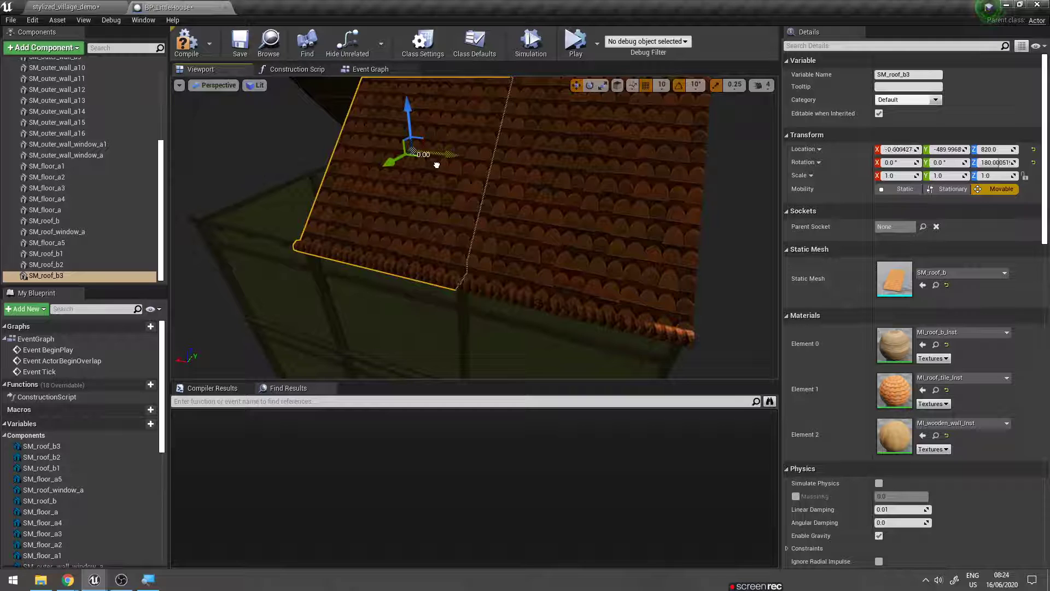
alt+drag(412, 150, 525, 170)
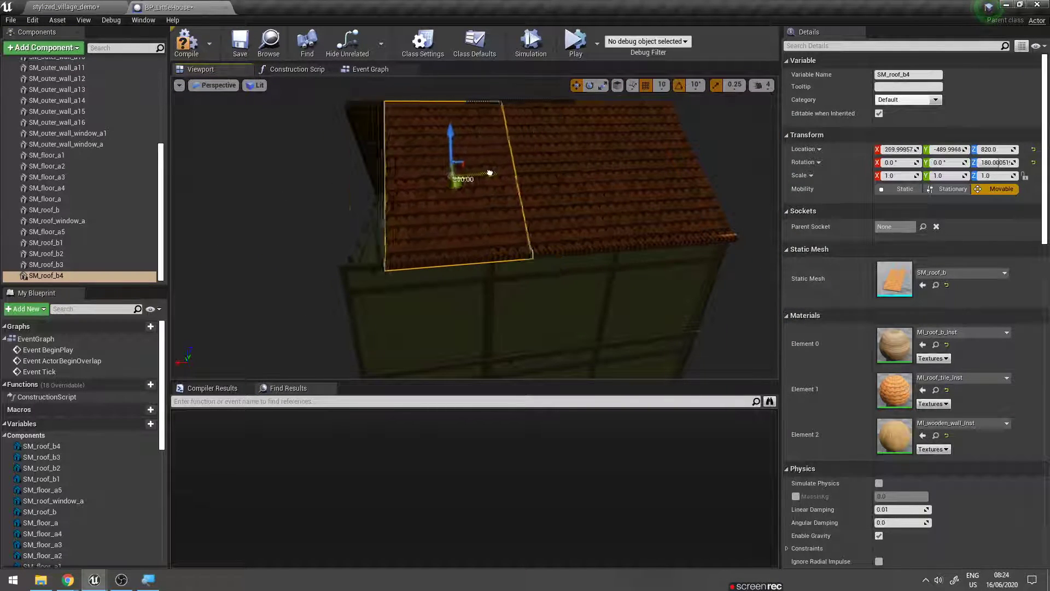
mouse_move(452, 178)
alt+mouse_down()
mouse_move(493, 181)
mouse_move(448, 355)
mouse_move(336, 359)
alt+mouse_up()
alt+drag(407, 348, 471, 181)
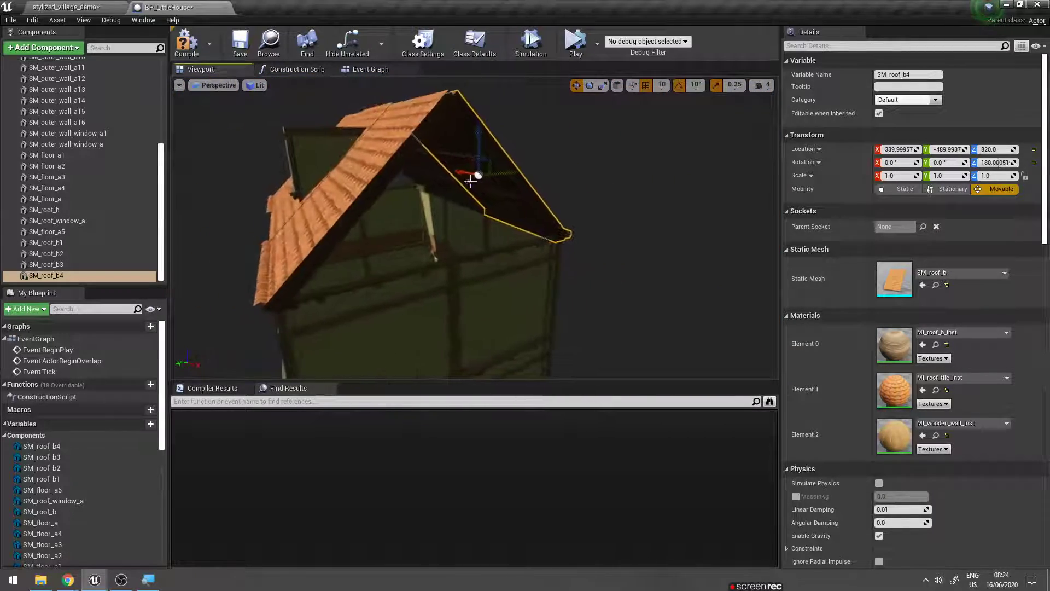
click(102, 9)
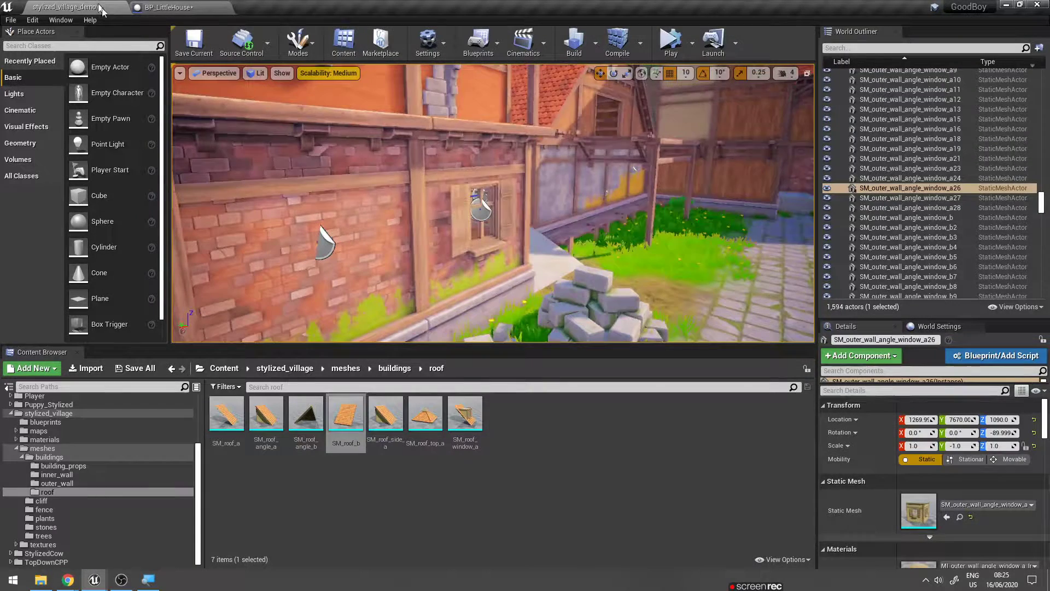
- Preview the pyramid-shaped SM_roof_angle_b mesh from all sides, then return to BP_LittleHouse
click(315, 429)
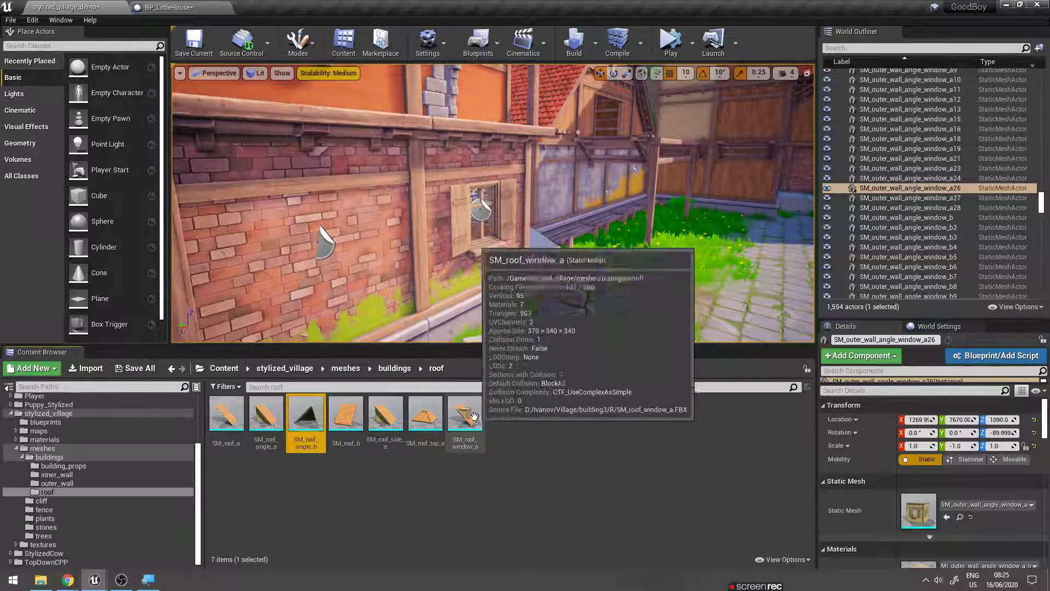
double_click(306, 414)
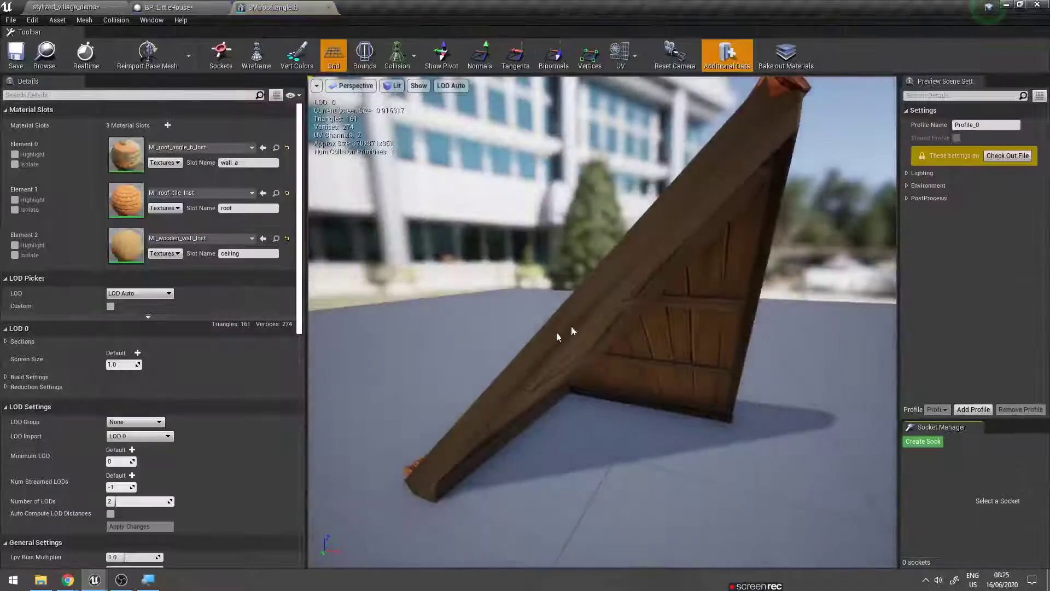
drag(573, 330, 711, 333)
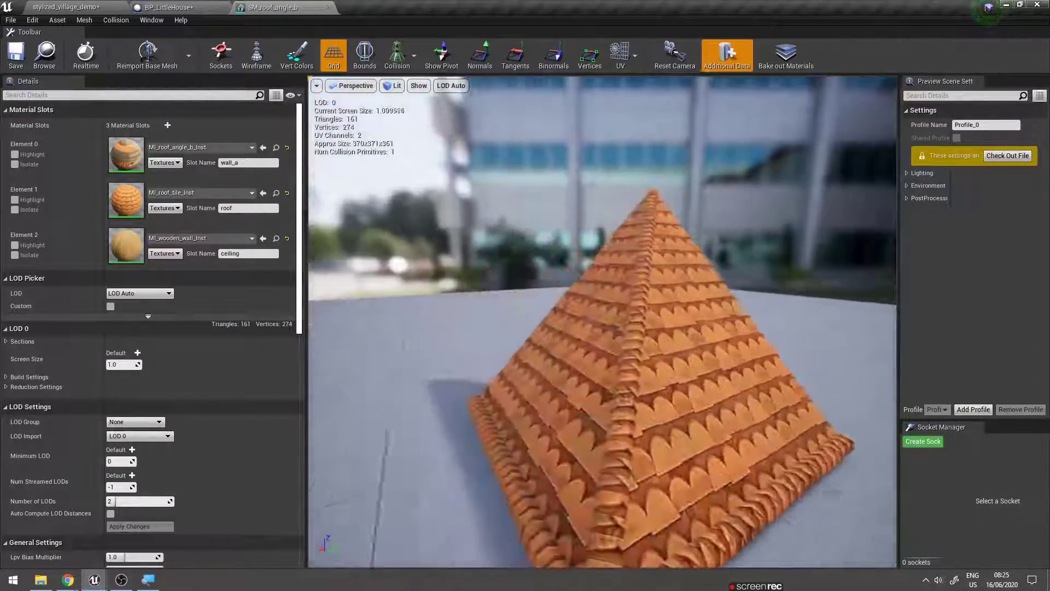
mouse_move(602, 328)
mouse_down()
mouse_move(683, 339)
mouse_move(738, 328)
mouse_move(437, 212)
mouse_up()
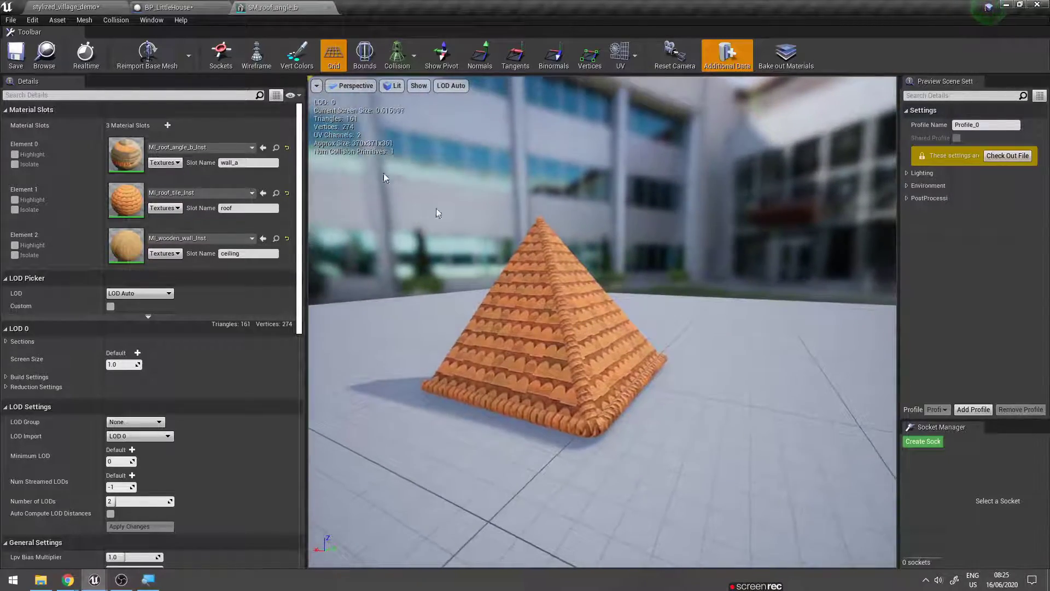
click(45, 5)
click(273, 7)
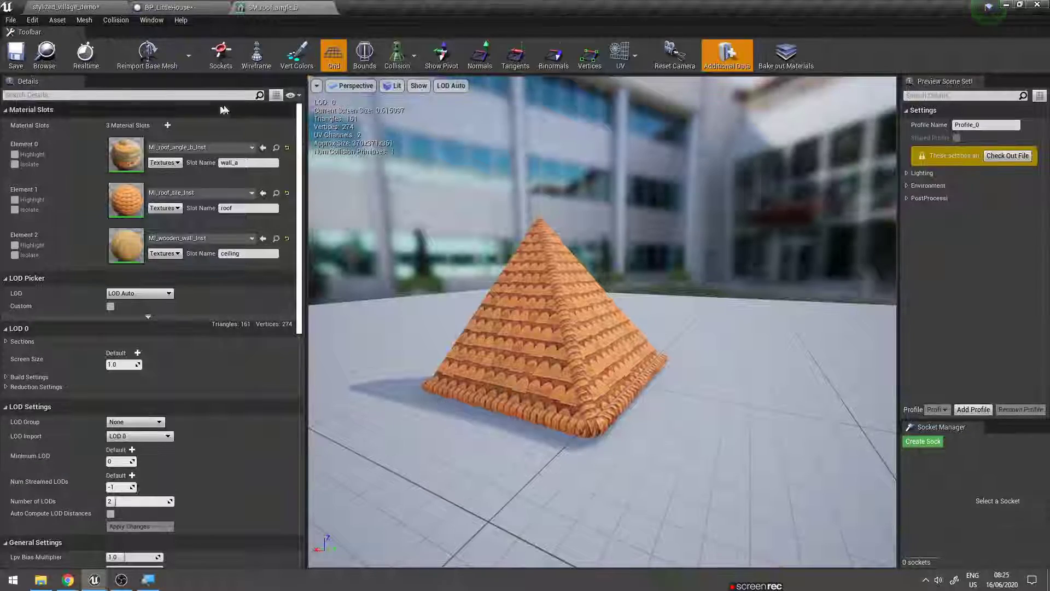
click(184, 6)
scroll(104, 175, up, 5)
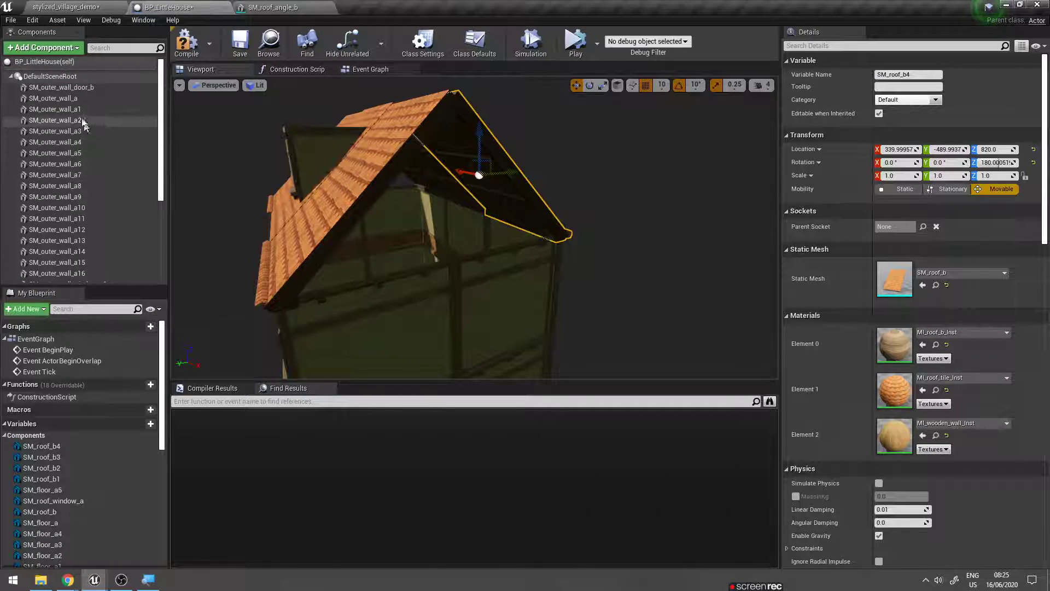
- Add an SM_roof_angle_b static mesh component under DefaultSceneRoot
click(91, 77)
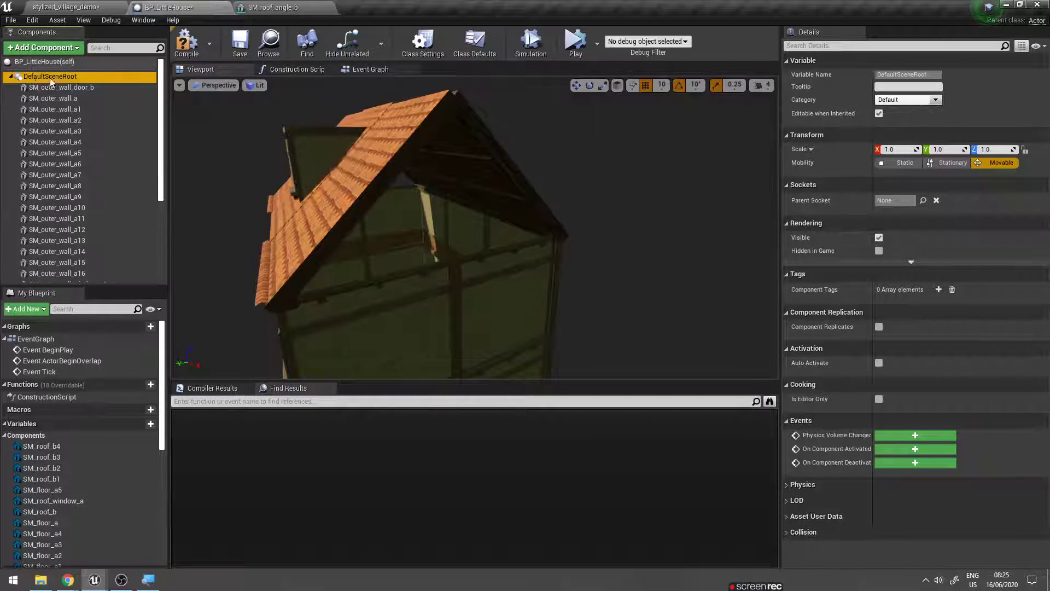
click(44, 47)
text(static)
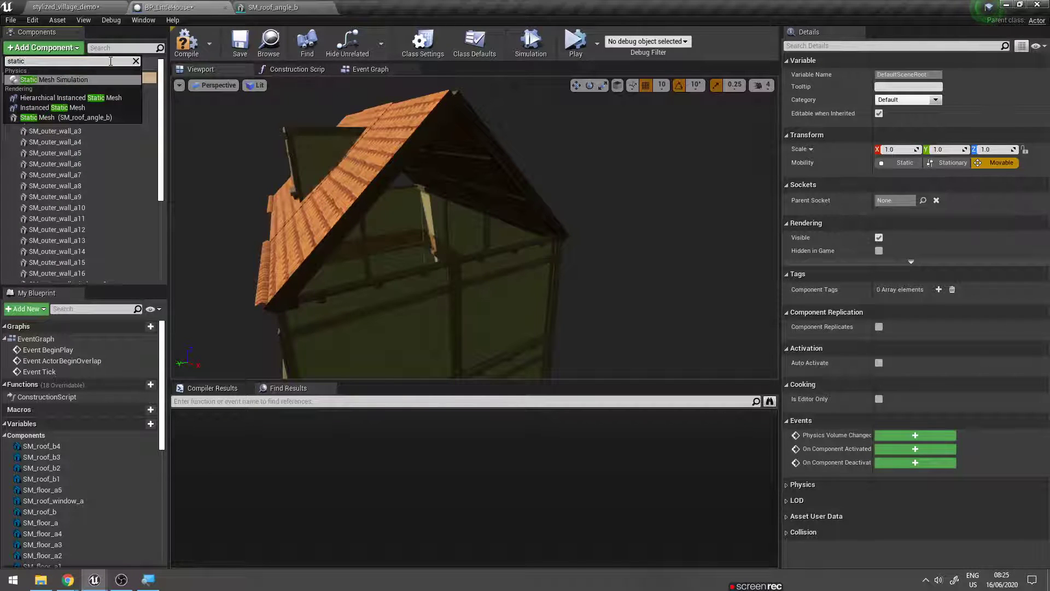
click(71, 118)
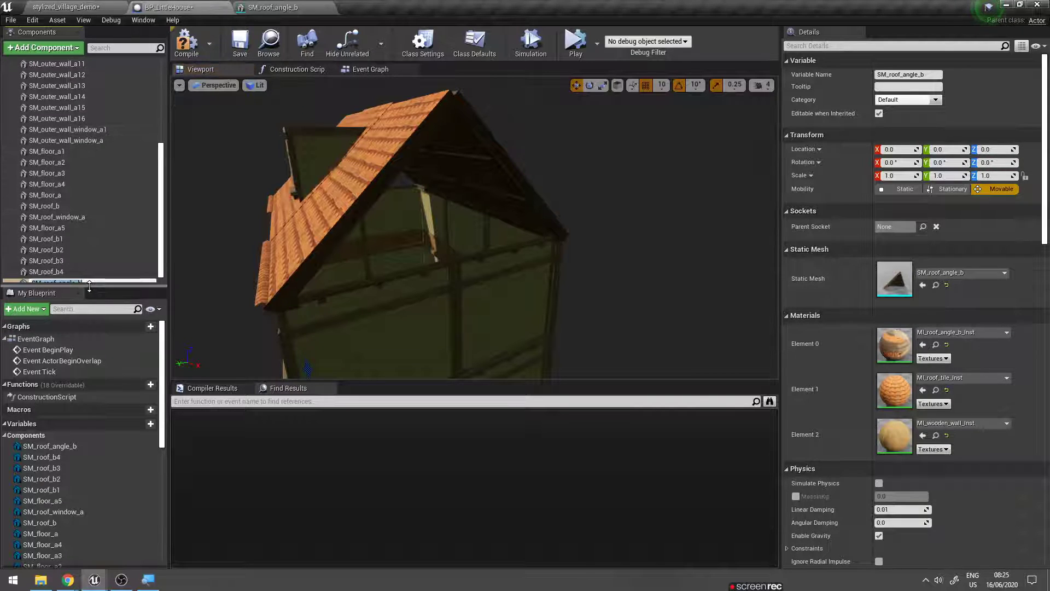
key(f)
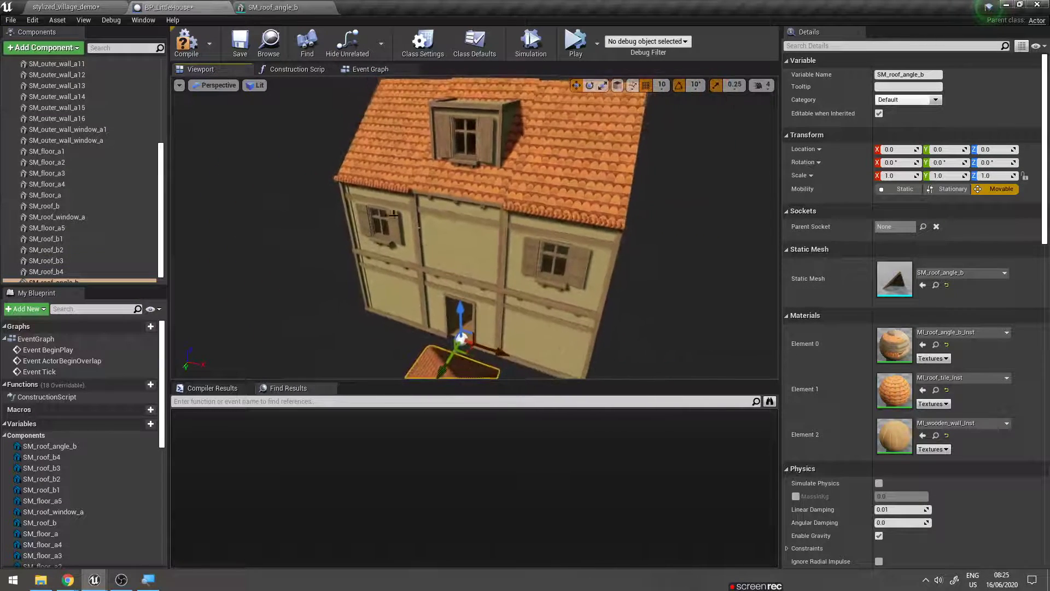
- Place the hip piece atop the roof at Z 820, yaw -180°, and delete flat SM_roof_b
drag(482, 236, 477, 126)
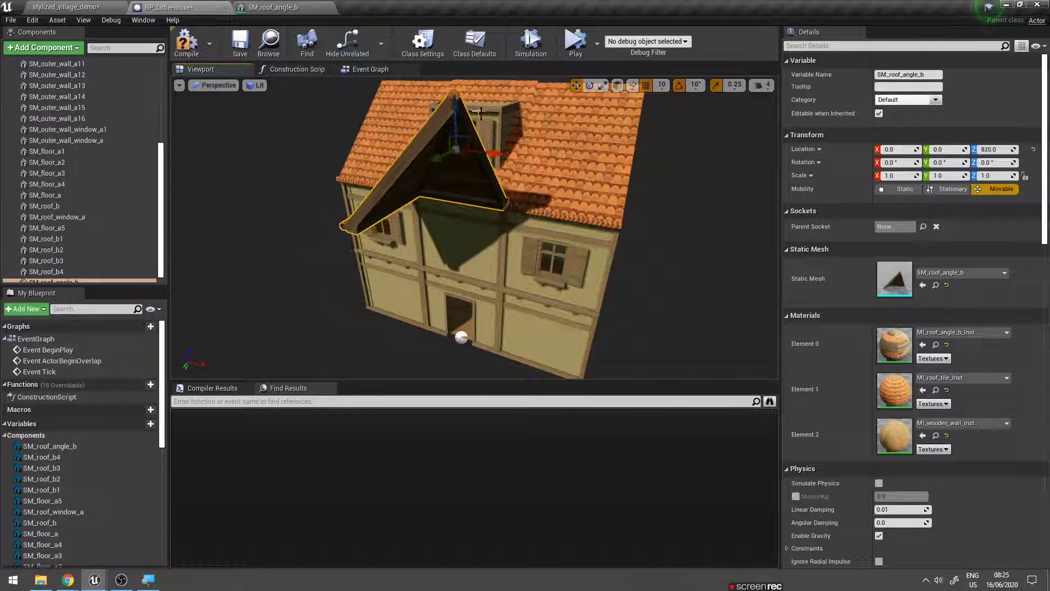
right_drag(479, 112, 479, 112)
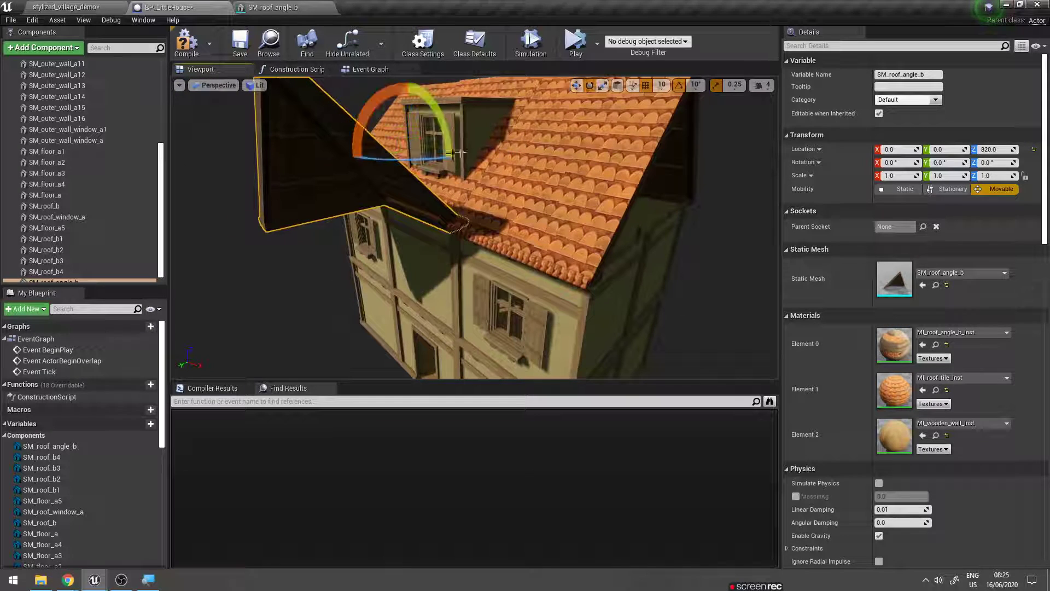
drag(409, 157, 460, 157)
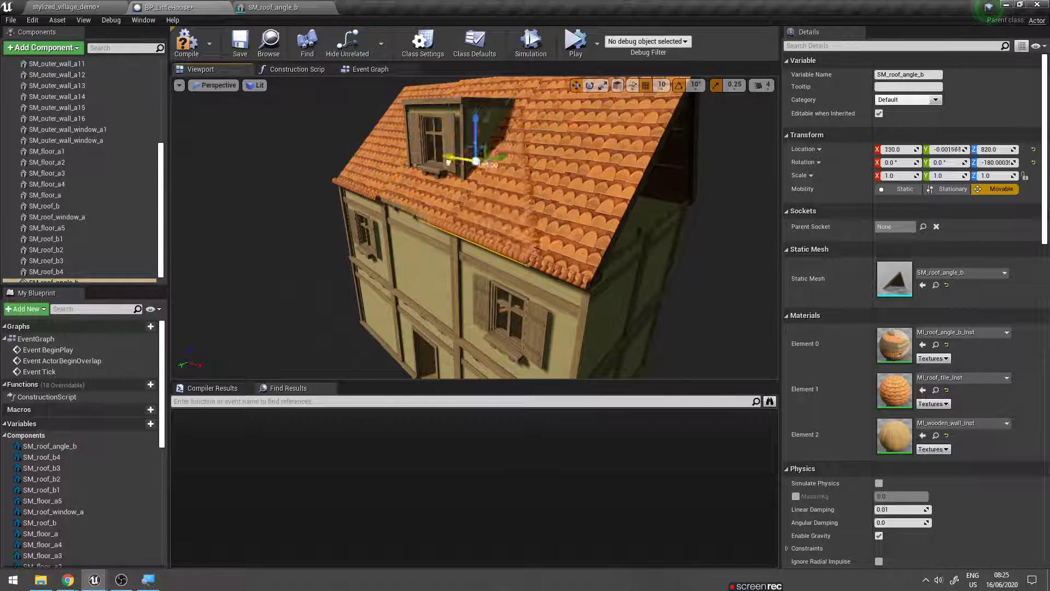
drag(448, 164, 483, 184)
mouse_move(475, 229)
mouse_down()
mouse_move(307, 230)
mouse_move(535, 190)
mouse_move(520, 175)
mouse_move(529, 160)
mouse_move(524, 194)
mouse_up()
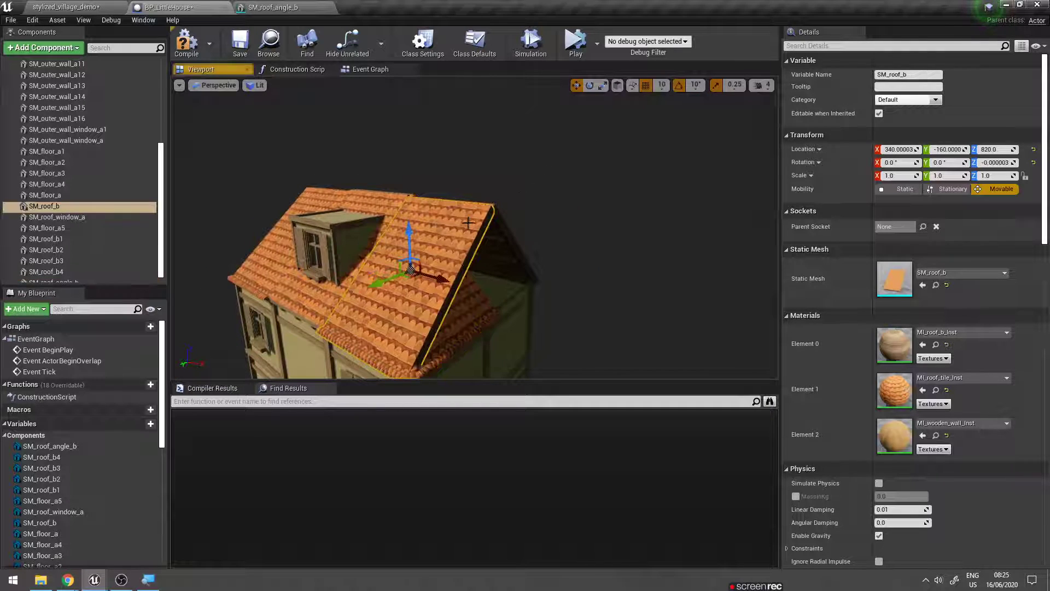
key(Delete)
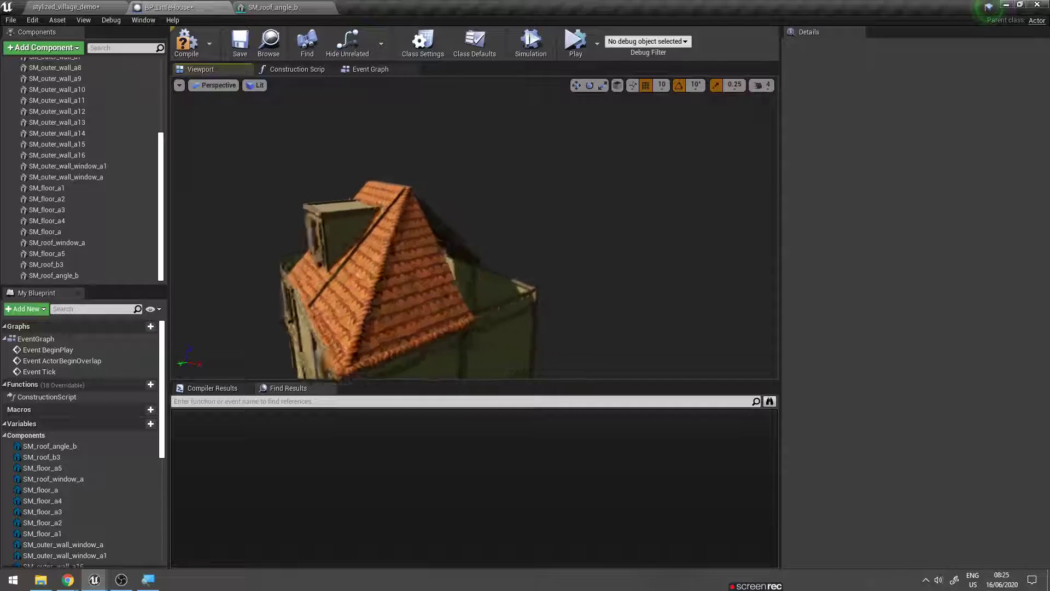
- Lift the SM_roof_angle_b hip piece slightly higher on the roof
click(377, 246)
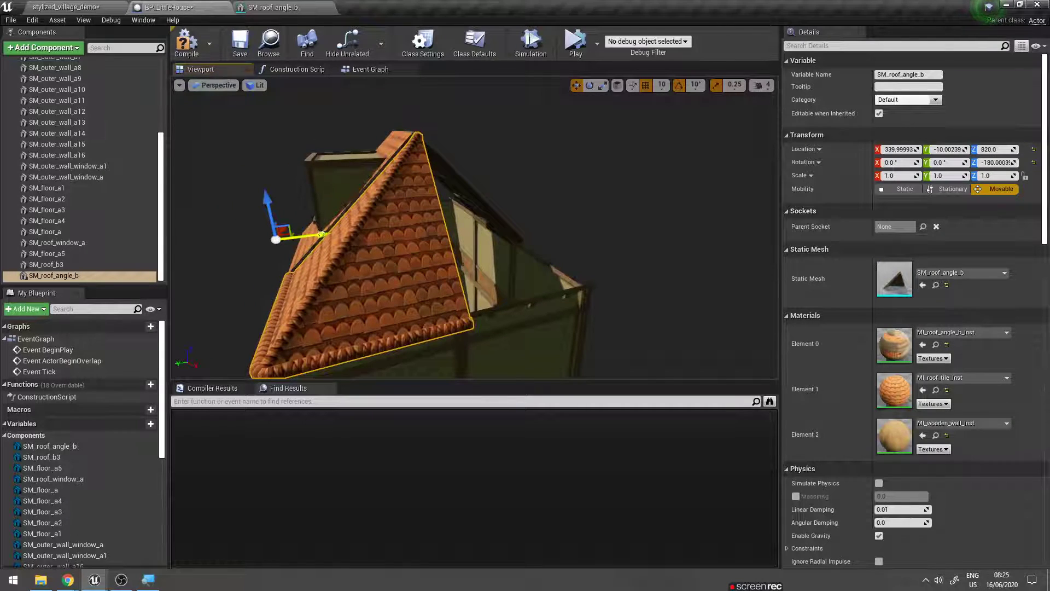
mouse_move(316, 234)
mouse_down()
mouse_move(366, 236)
mouse_move(395, 221)
mouse_up()
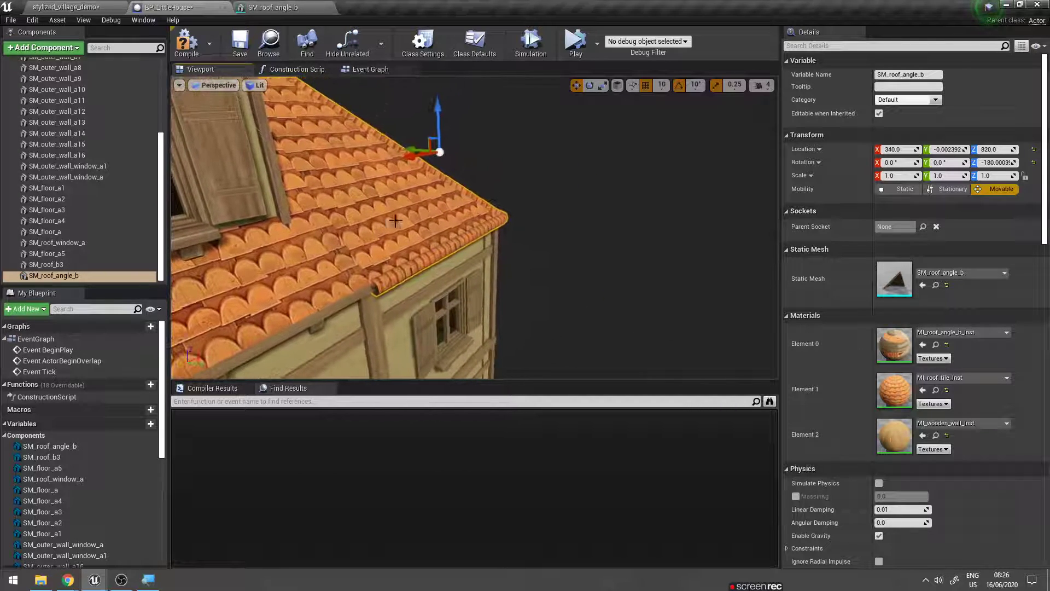
mouse_move(435, 106)
mouse_down()
mouse_move(382, 136)
mouse_move(416, 134)
mouse_up()
mouse_move(474, 230)
right_down()
mouse_move(492, 218)
mouse_move(525, 224)
mouse_move(362, 167)
right_up()
- Duplicate the hip piece, rotate the copy 90°, and move it along Y and X to the other roof end
key(ctrl+w)
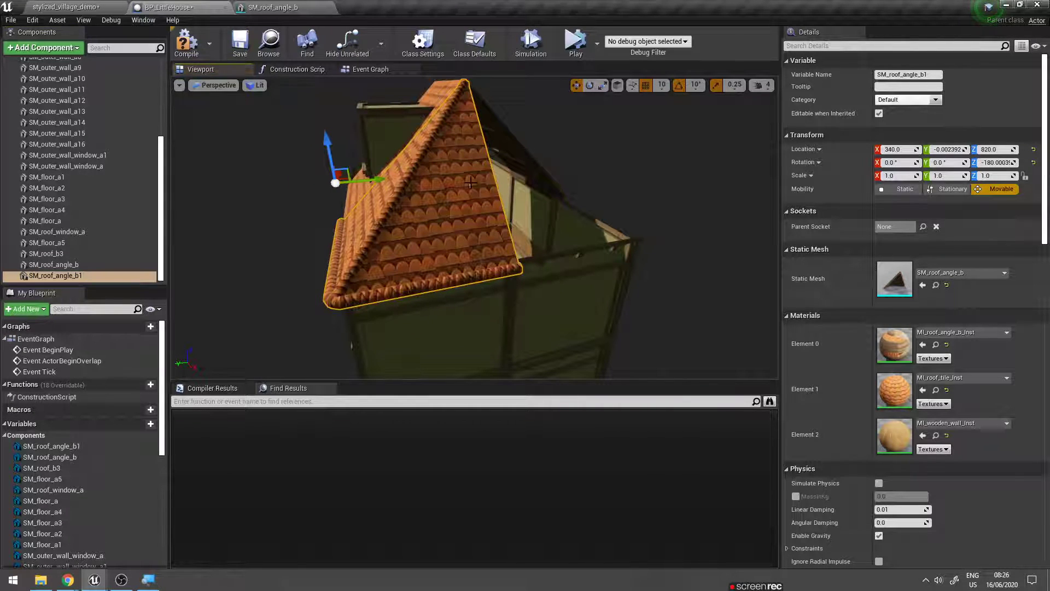
right_drag(374, 198, 371, 187)
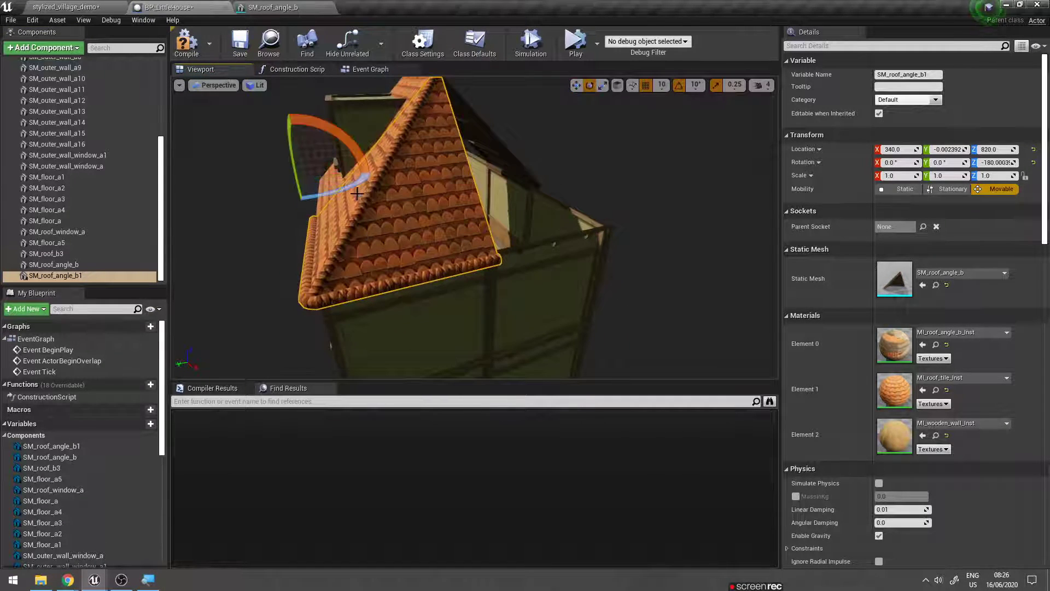
drag(356, 194, 281, 283)
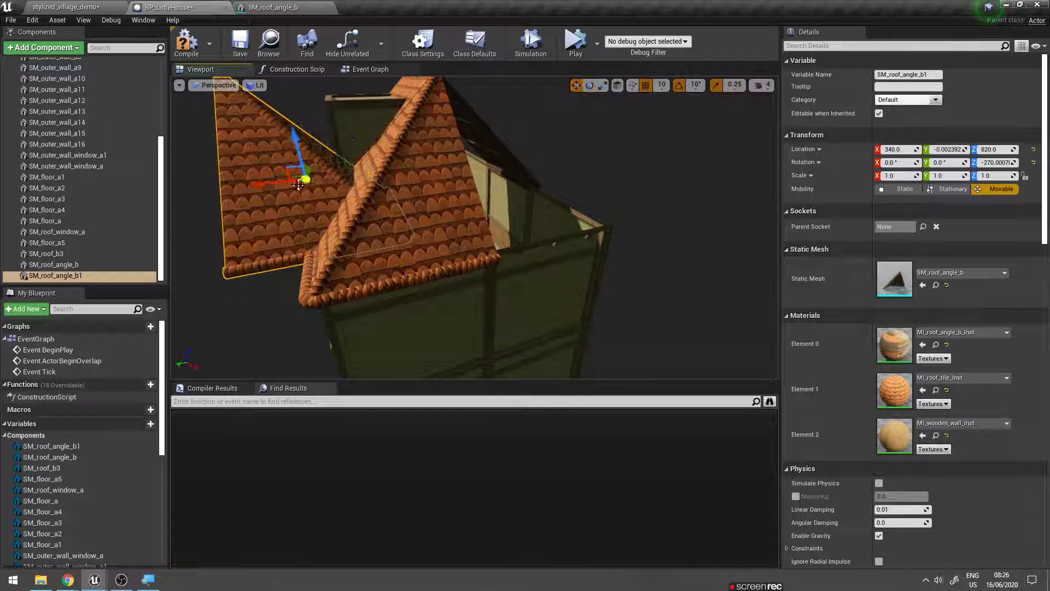
drag(299, 183, 506, 171)
right_drag(510, 168, 488, 199)
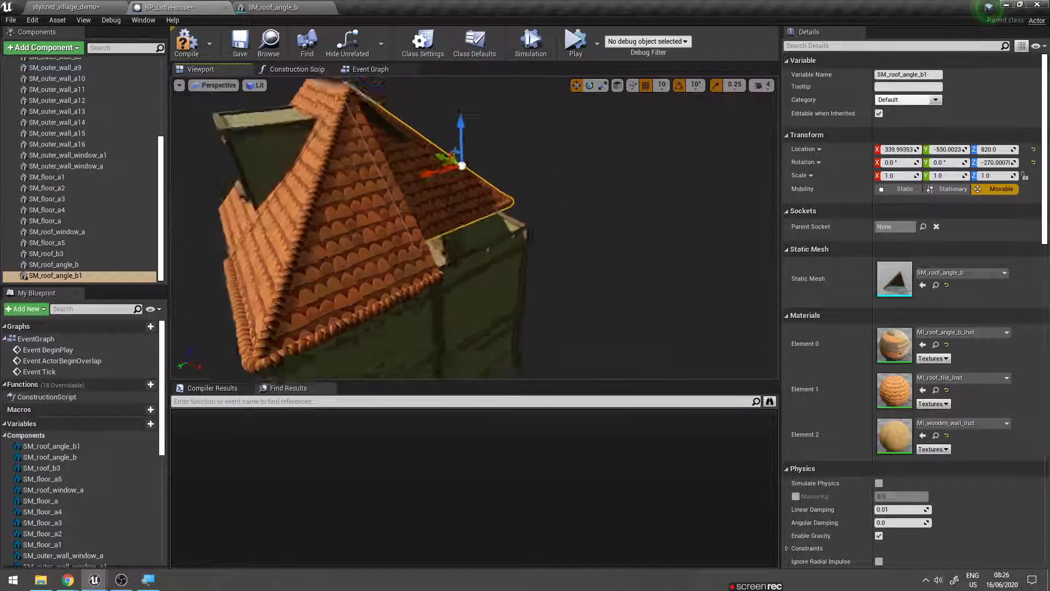
drag(488, 199, 536, 219)
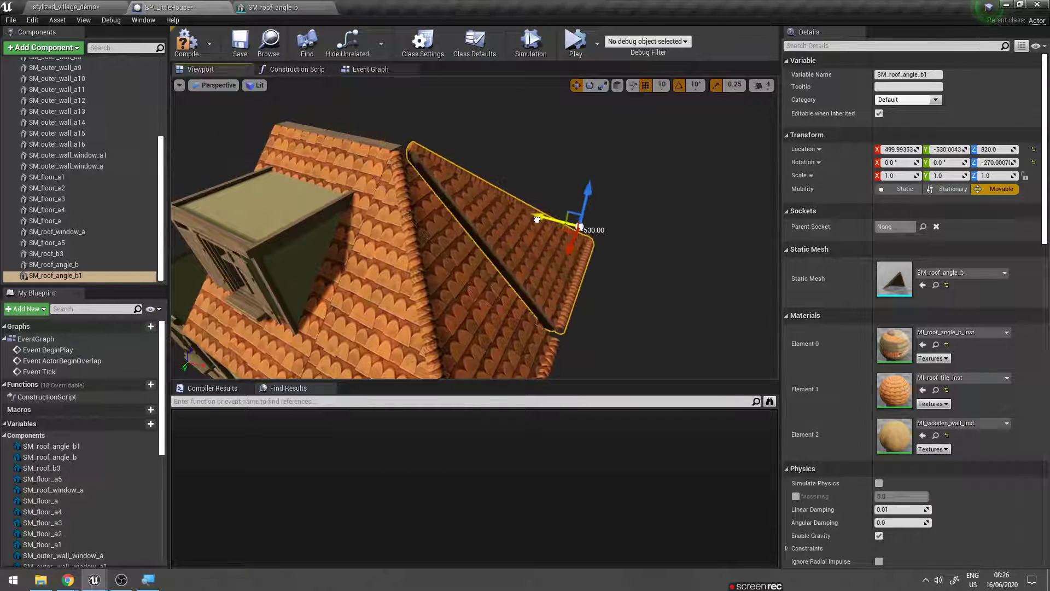
mouse_move(535, 222)
right_down()
mouse_move(460, 238)
mouse_move(487, 259)
right_up()
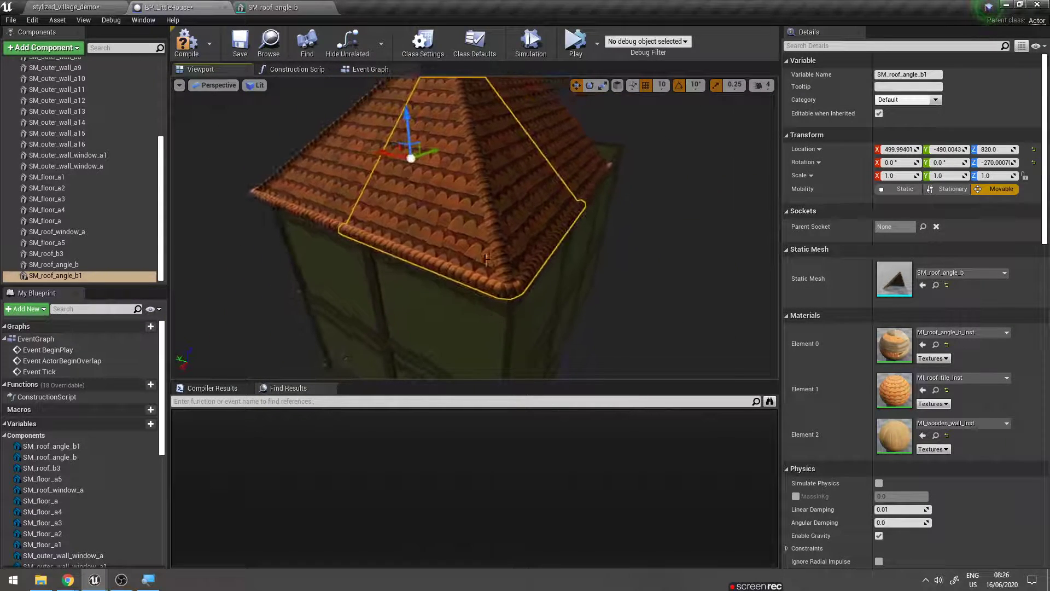
mouse_move(368, 257)
right_down()
mouse_move(386, 295)
mouse_move(433, 277)
mouse_move(437, 262)
mouse_move(481, 263)
right_up()
click(382, 286)
click(497, 251)
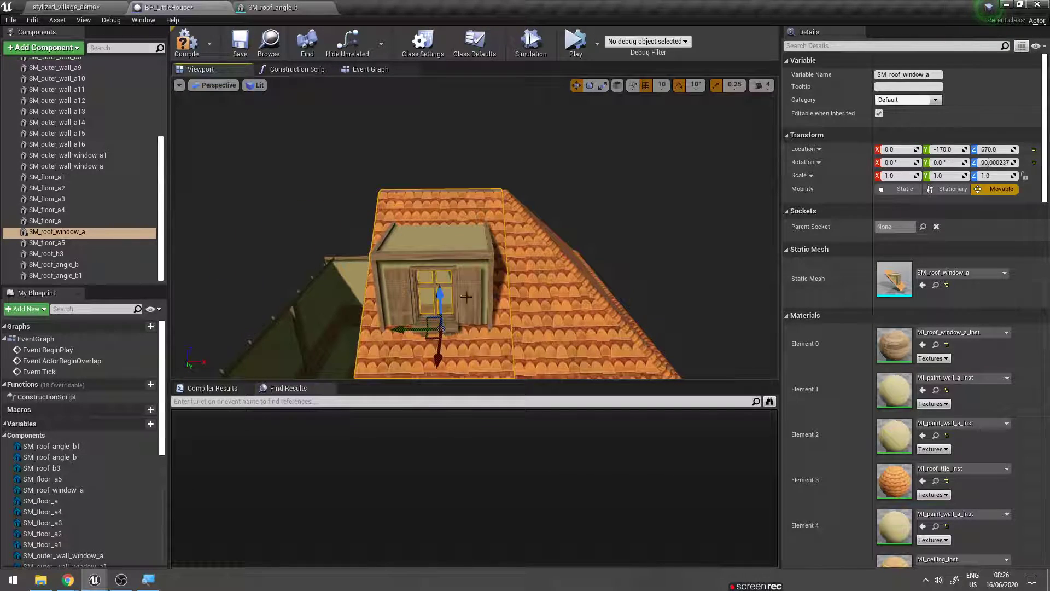
- Slide the SM_roof_window_a dormer along Y and inspect it against the roof ridge
alt+drag(466, 297, 500, 280)
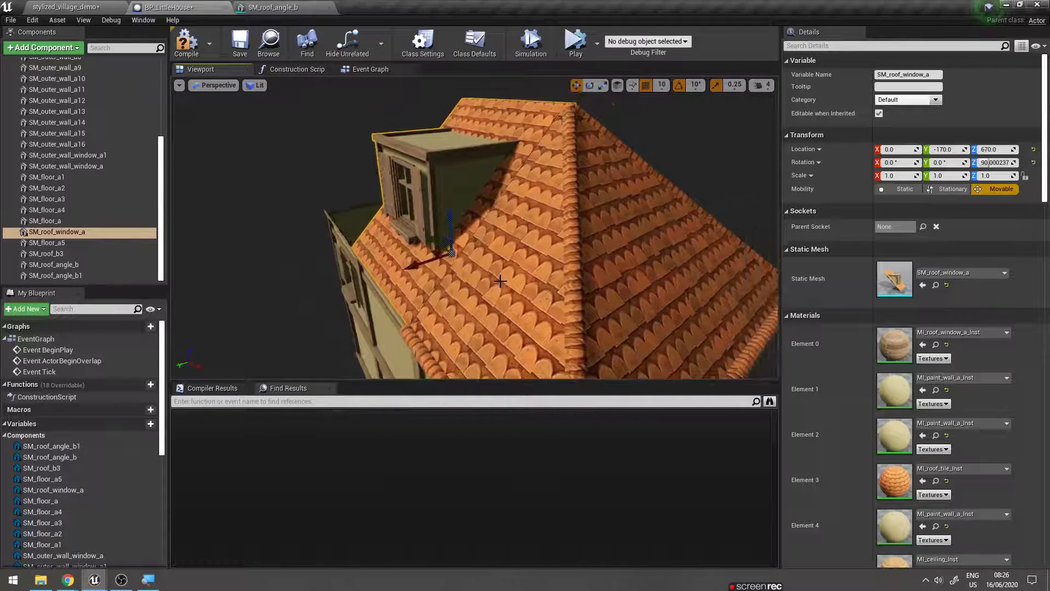
drag(419, 265, 423, 265)
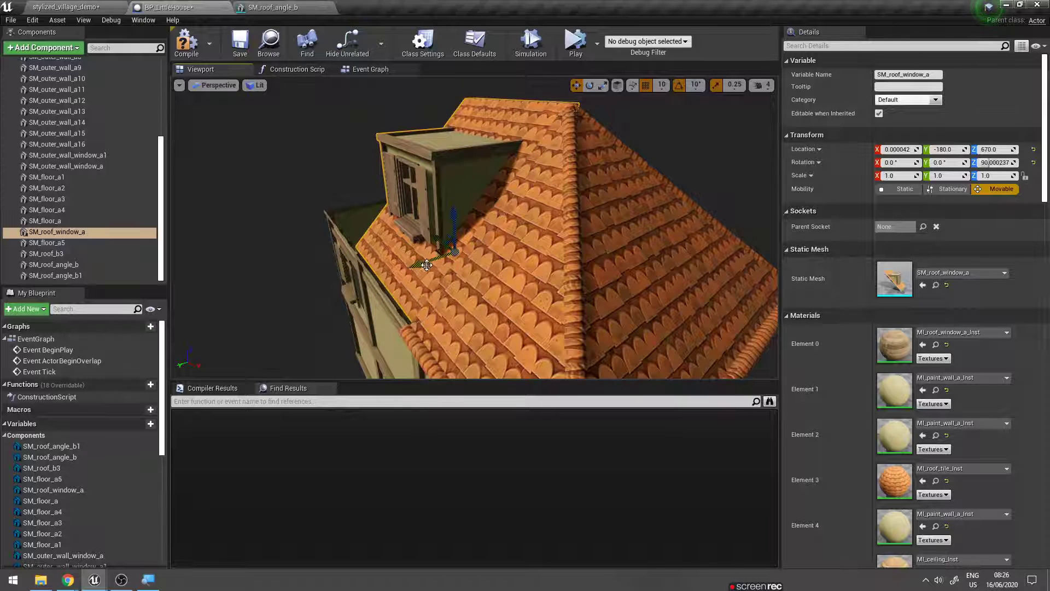
right_drag(426, 264, 426, 264)
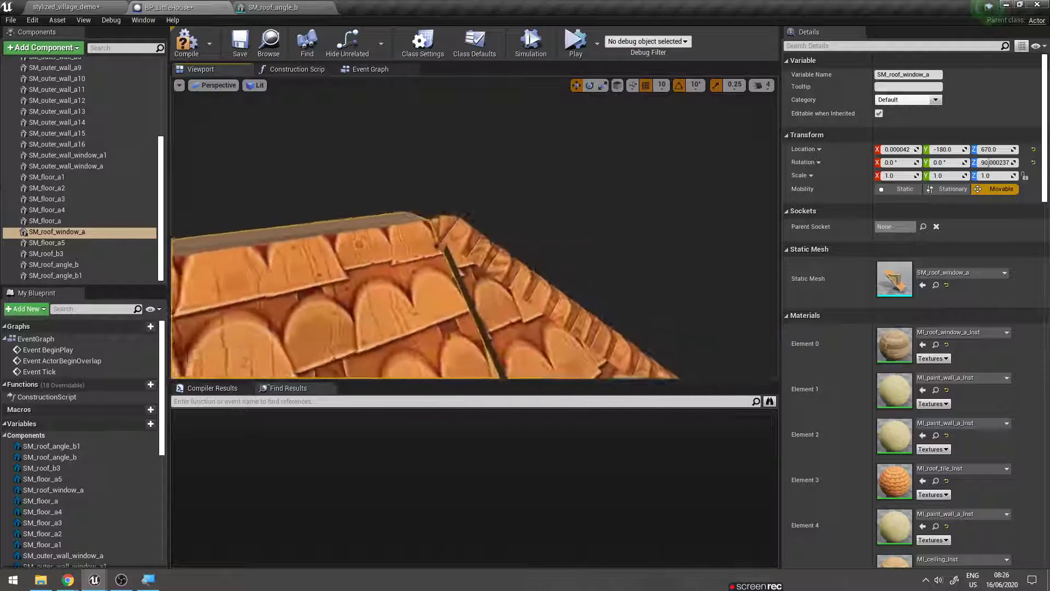
right_drag(520, 155, 519, 186)
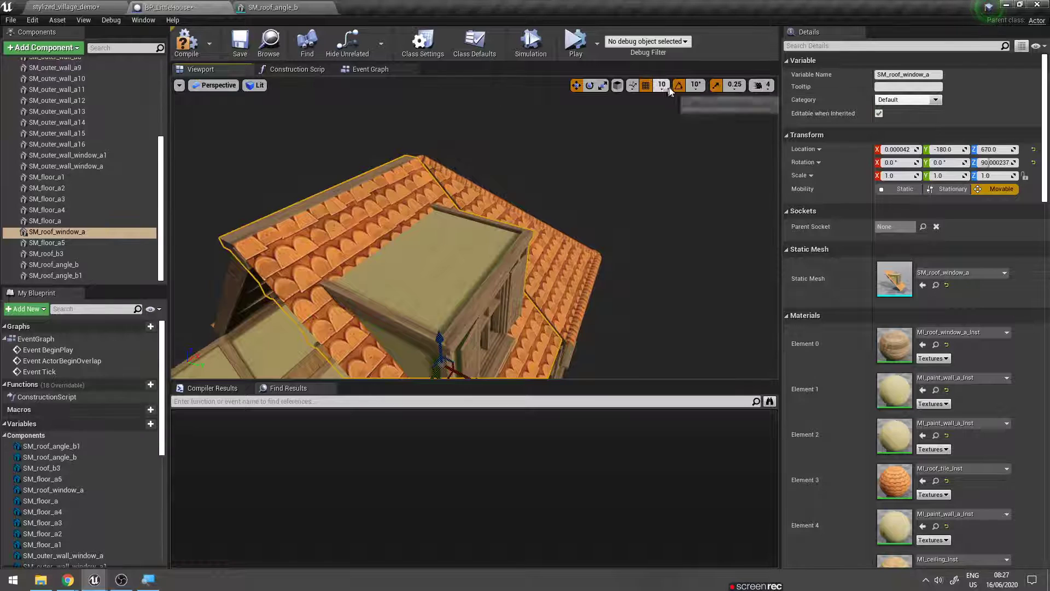
- With grid snap off, nudge the dormer to Y -171.64, keeping snap size at 10
click(646, 85)
right_drag(593, 188, 578, 251)
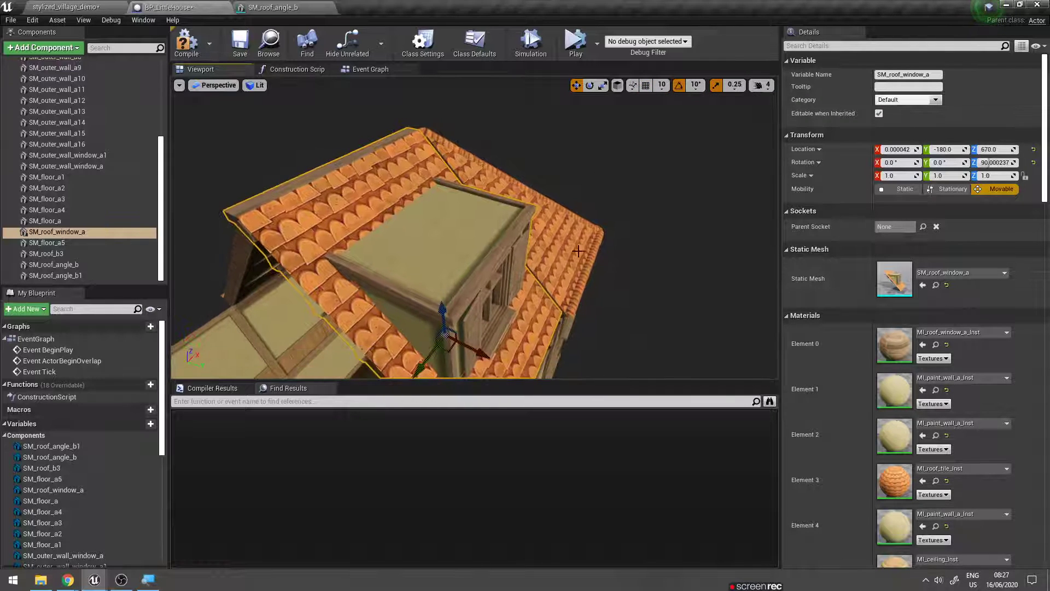
drag(486, 351, 481, 354)
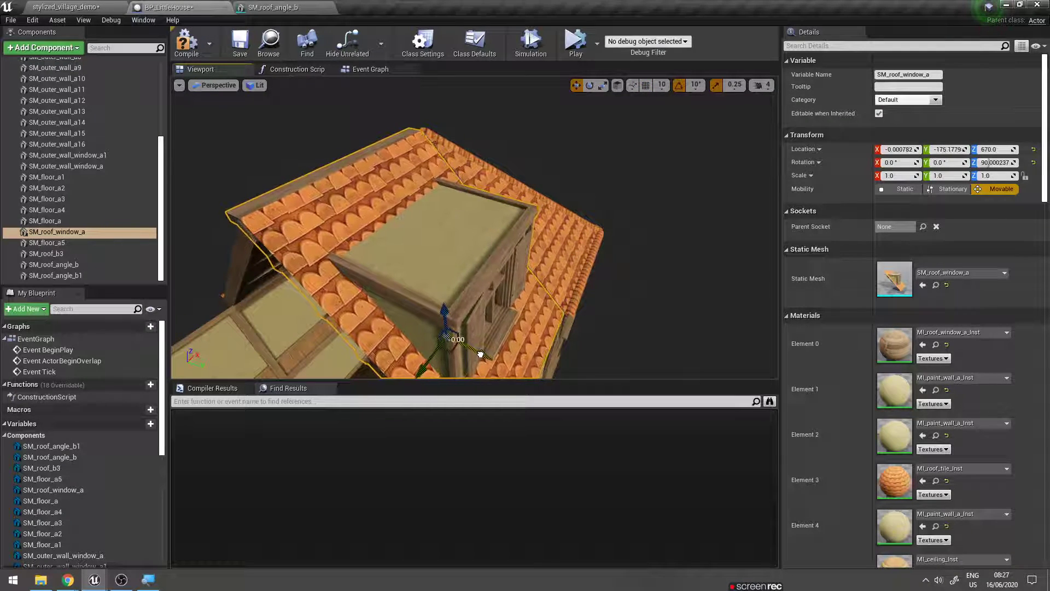
right_drag(482, 354, 482, 350)
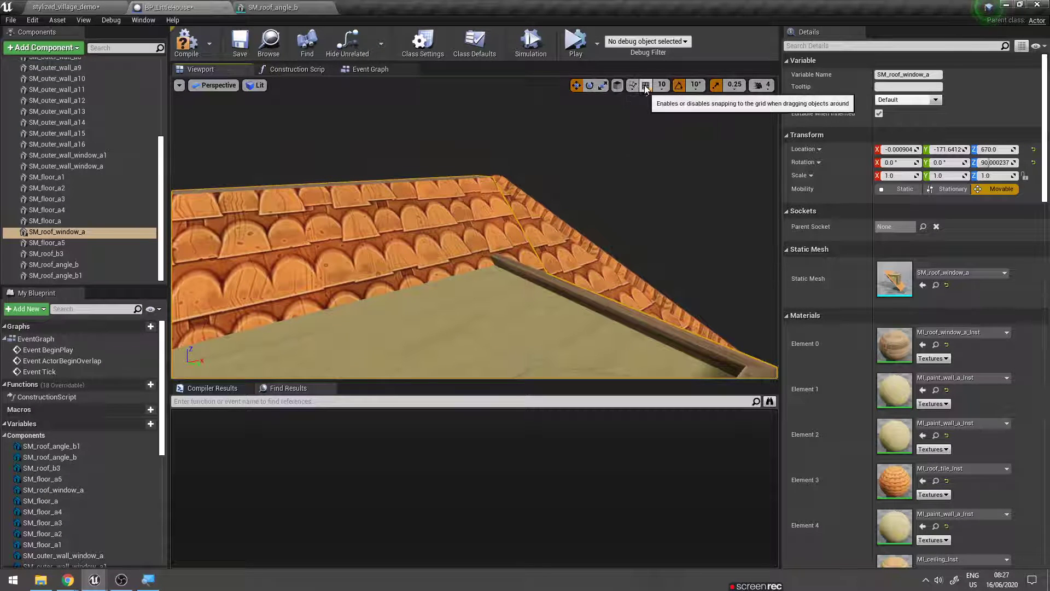
key(f)
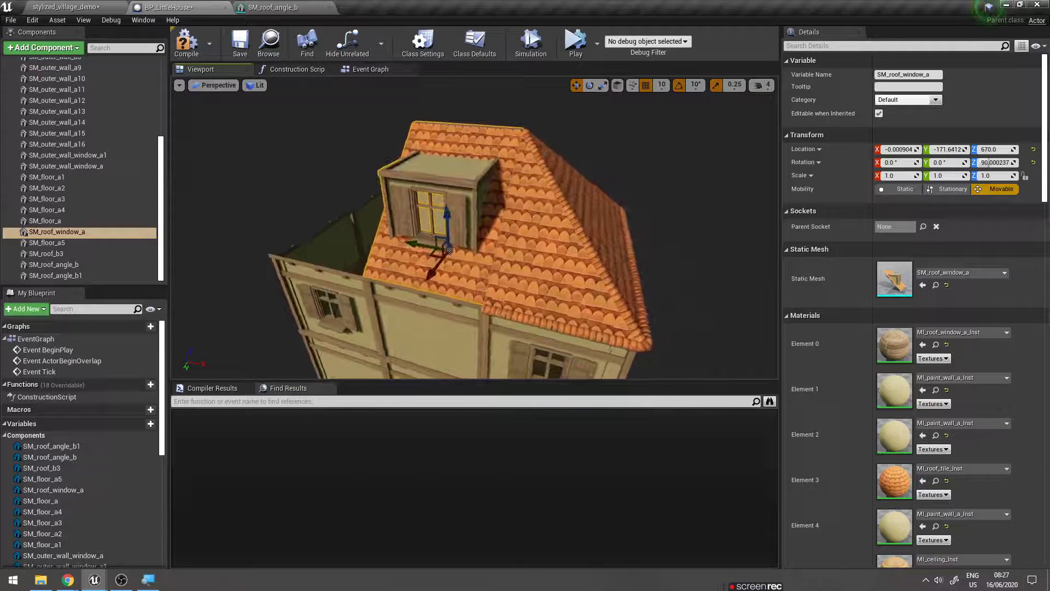
click(663, 85)
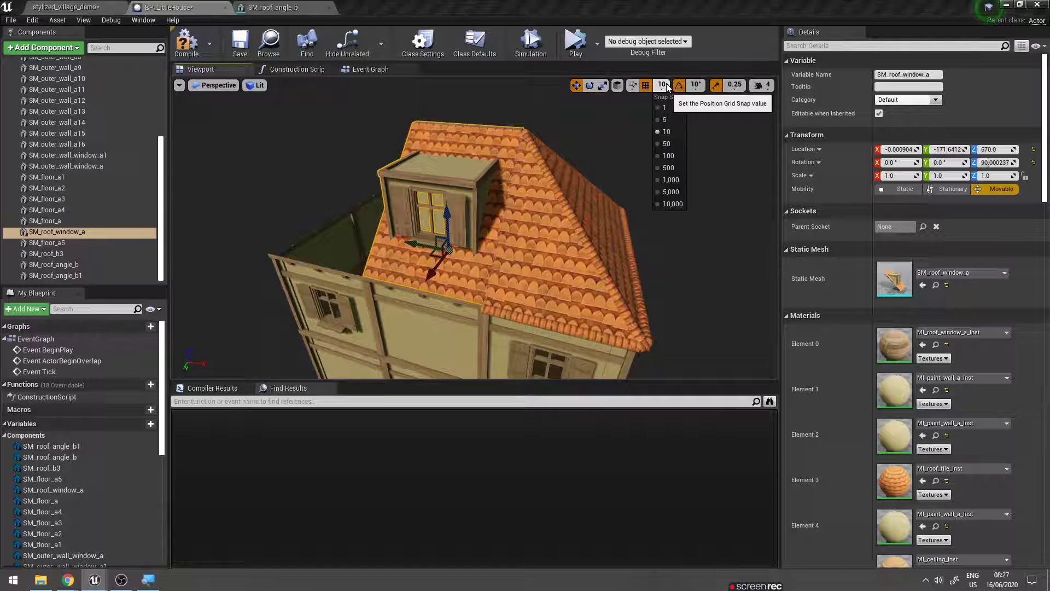
click(662, 137)
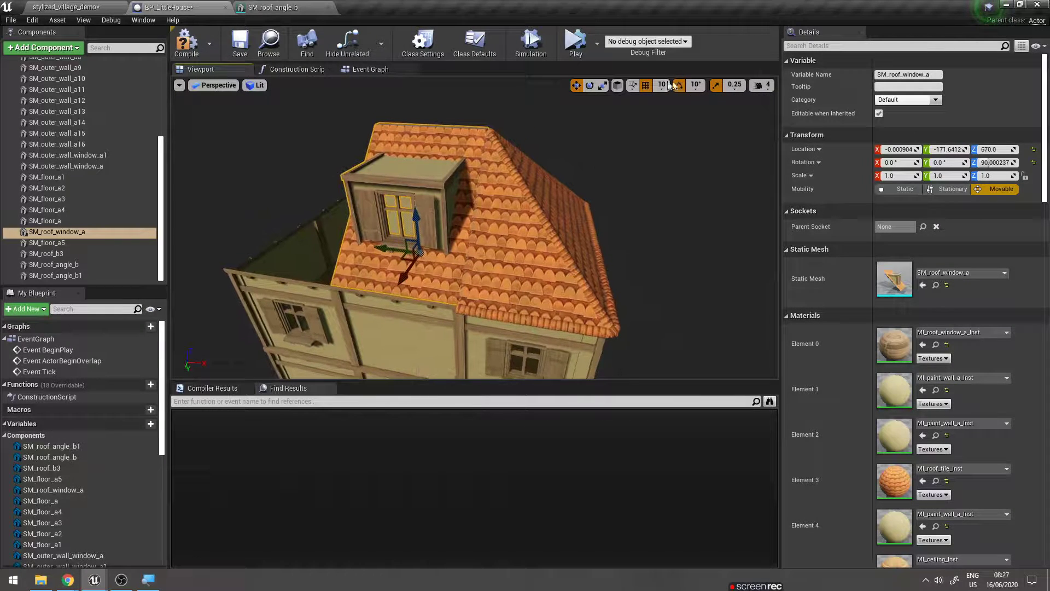
mouse_move(549, 170)
alt+mouse_down()
mouse_move(465, 175)
mouse_move(501, 217)
alt+mouse_up()
- Duplicate the hip-angle roof piece again, move the copy along X, and rotate it around its vertical axis
click(497, 226)
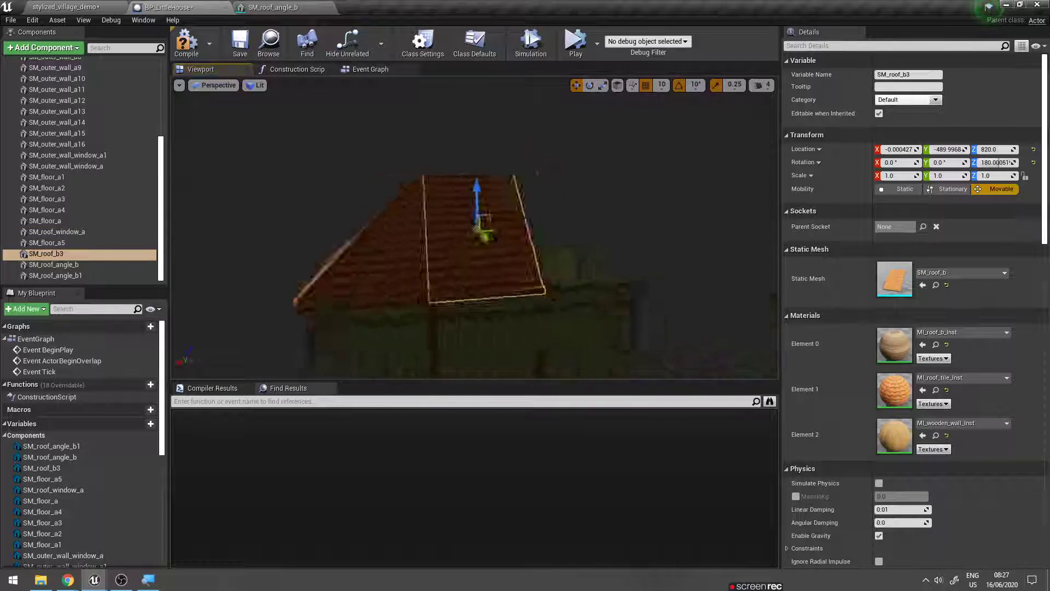
click(356, 246)
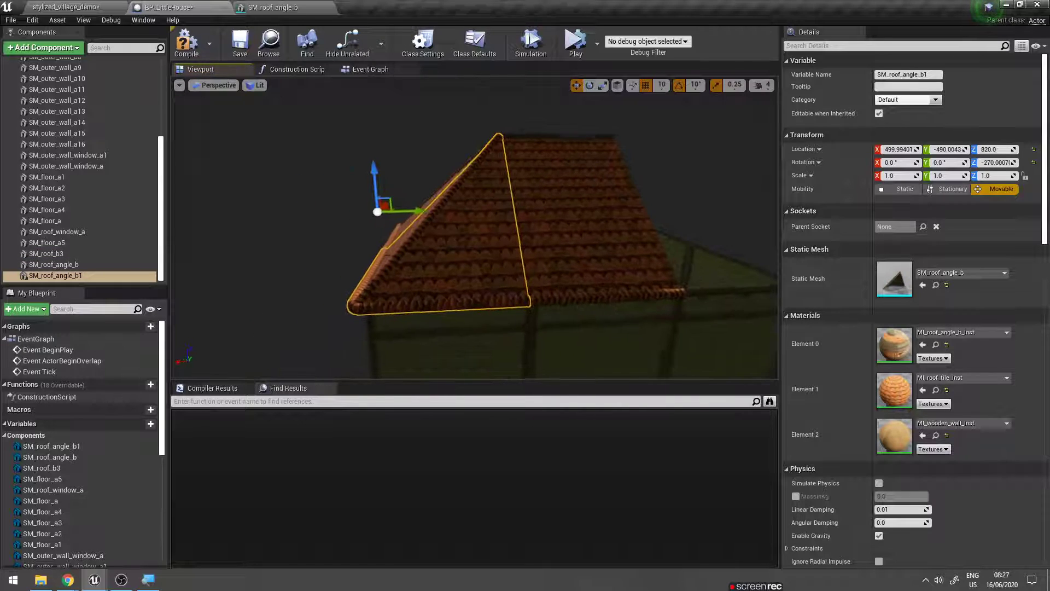
key(ctrl+w)
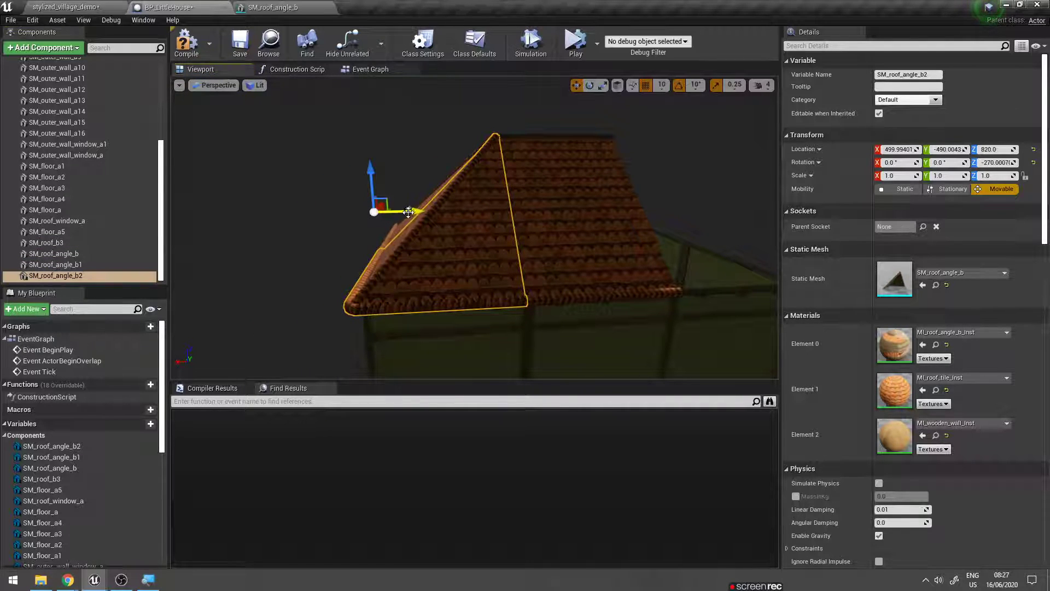
drag(489, 212, 496, 217)
key(f)
key(e)
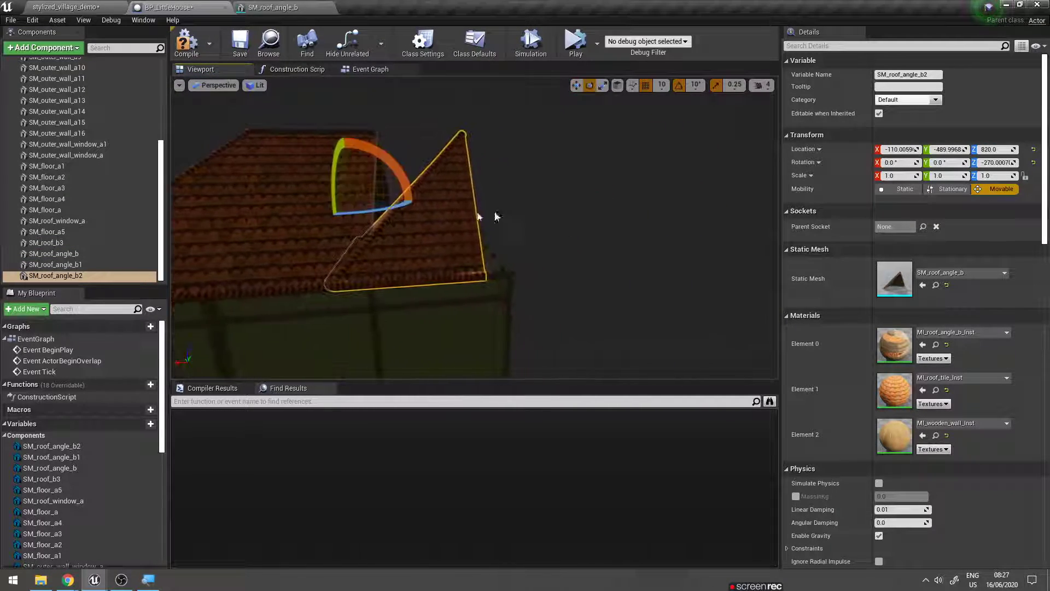
drag(249, 221, 241, 216)
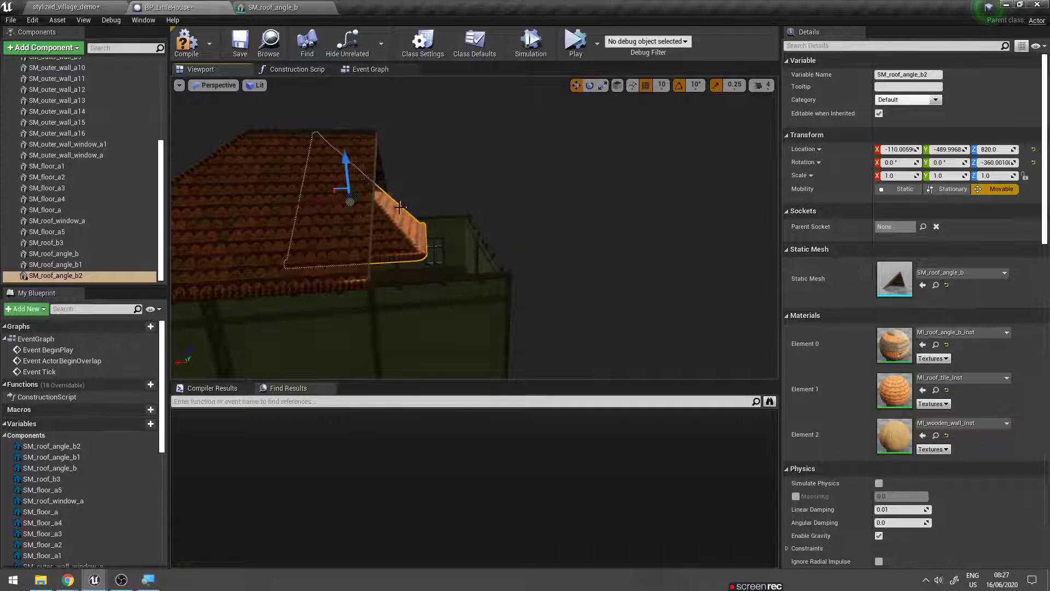
- Slide the corner roof piece along X and Y onto the roof corner
alt+drag(382, 189, 457, 193)
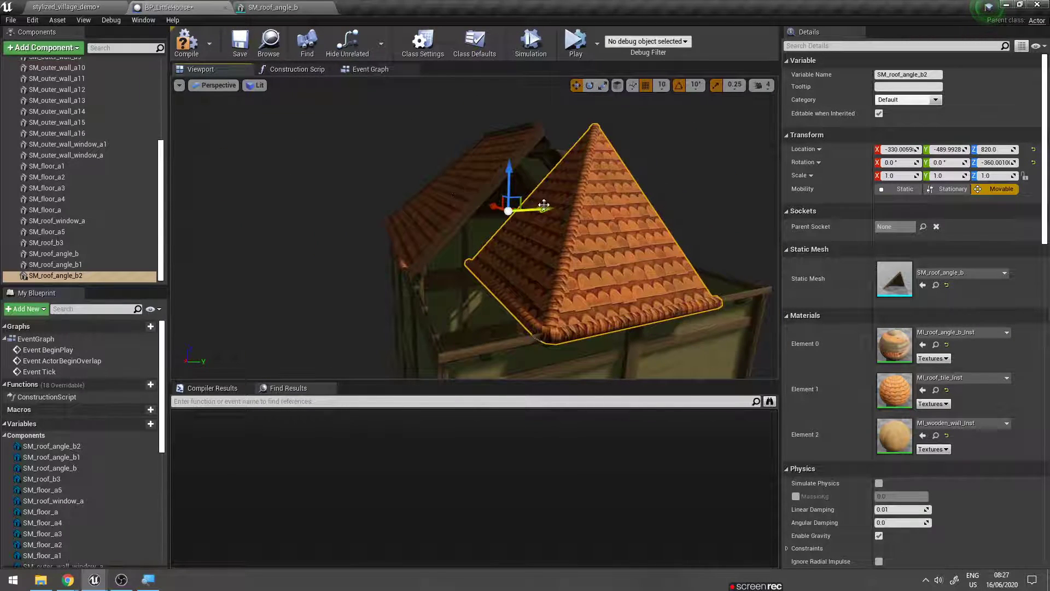
drag(544, 205, 454, 205)
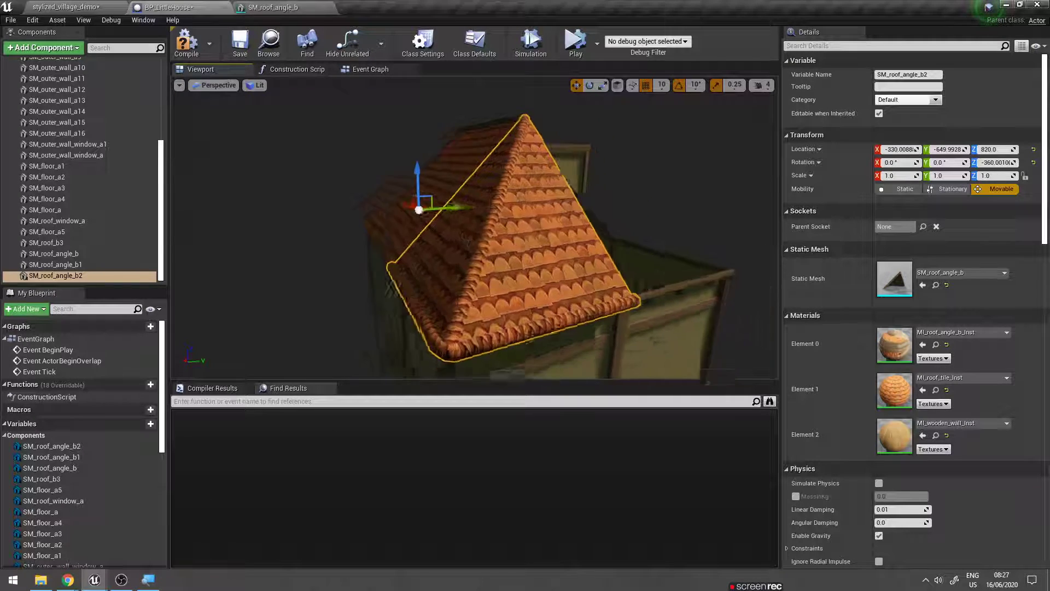
mouse_move(475, 230)
right_down()
mouse_move(492, 219)
mouse_move(458, 251)
right_up()
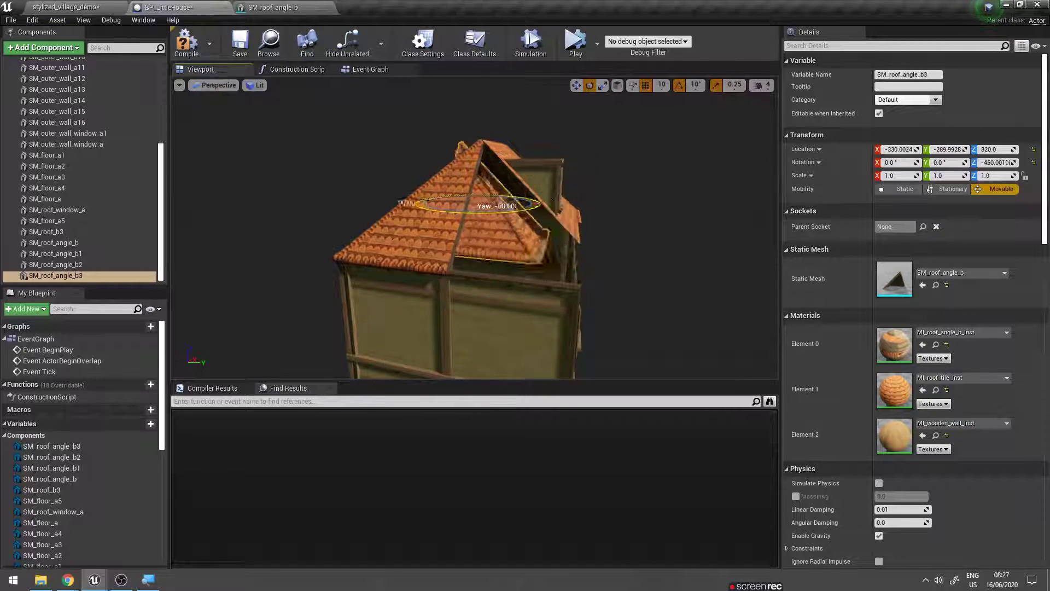
right_drag(504, 214, 500, 189)
key(w)
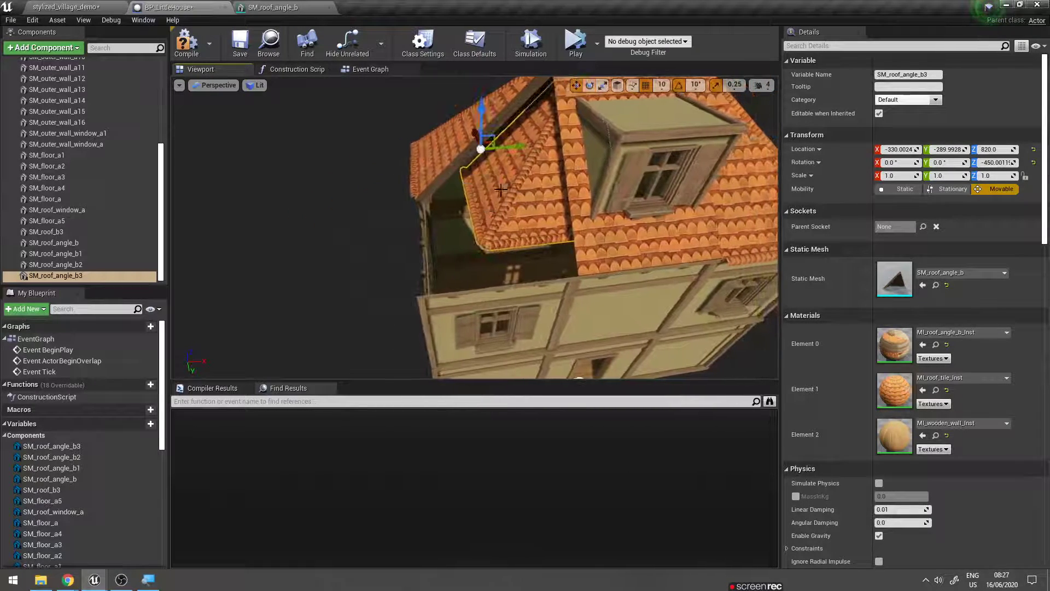
right_drag(456, 158, 399, 151)
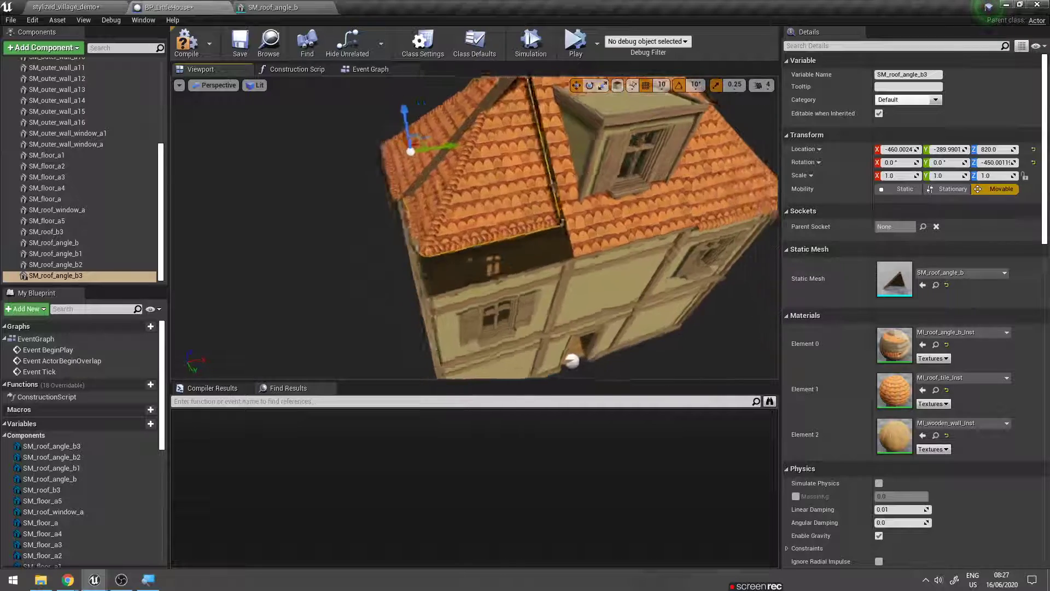
drag(419, 158, 479, 171)
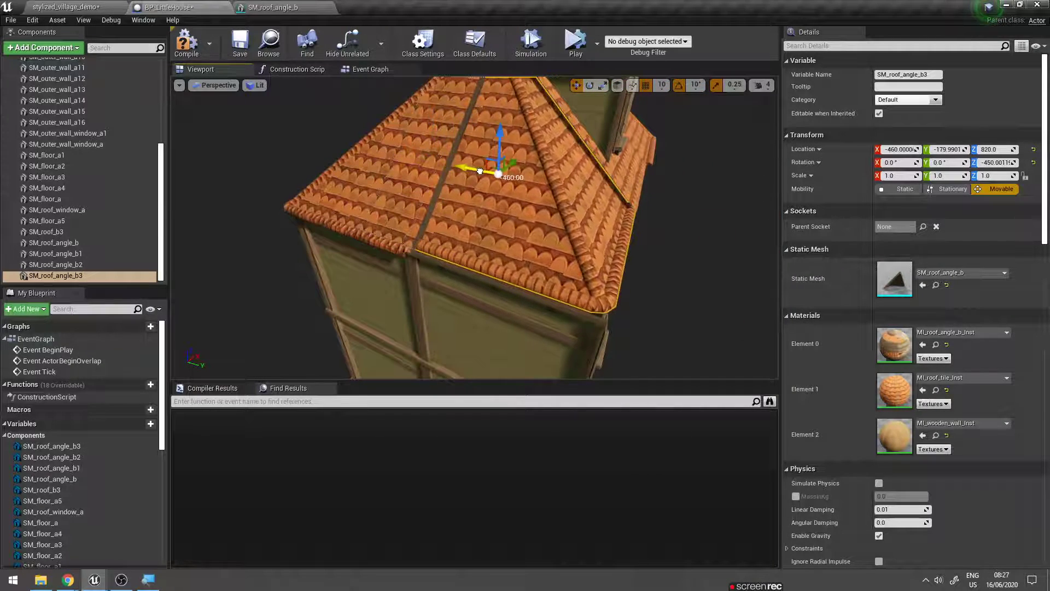
right_drag(494, 170, 471, 164)
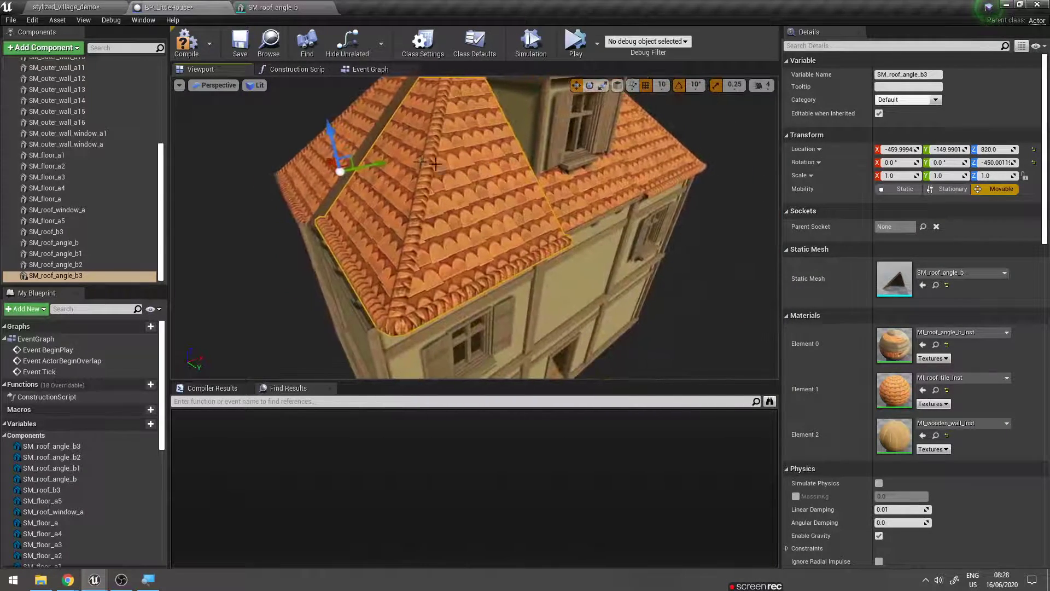
- Snap the corner piece 10 units along X and check the roof seams from several angles
drag(350, 171, 360, 169)
right_drag(388, 178, 475, 271)
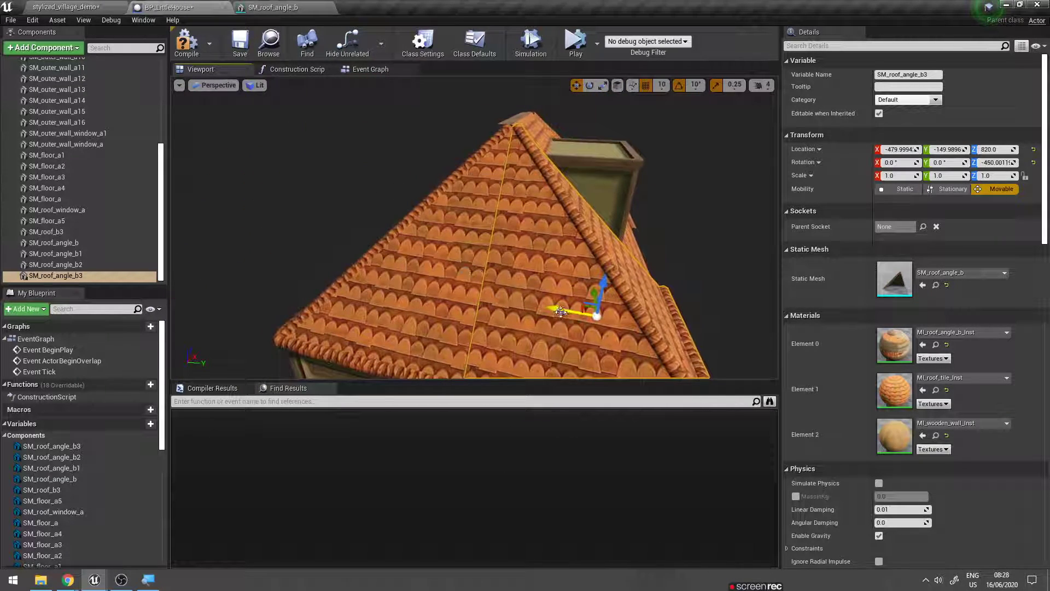
mouse_move(561, 312)
right_down()
mouse_move(525, 273)
mouse_move(509, 361)
mouse_move(649, 285)
right_up()
right_drag(561, 237, 550, 238)
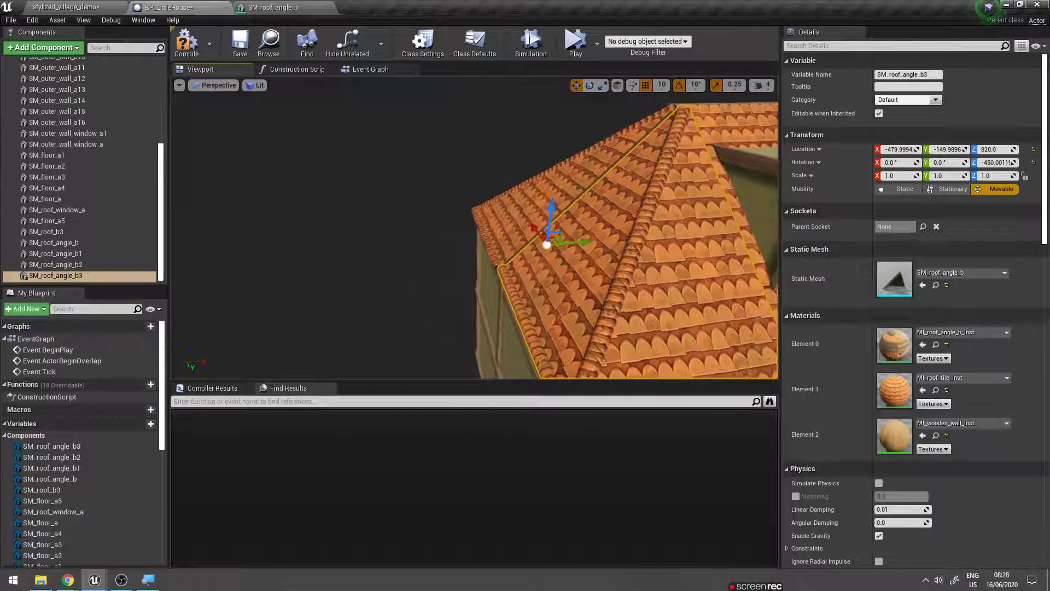
drag(572, 240, 563, 241)
right_drag(563, 241, 492, 219)
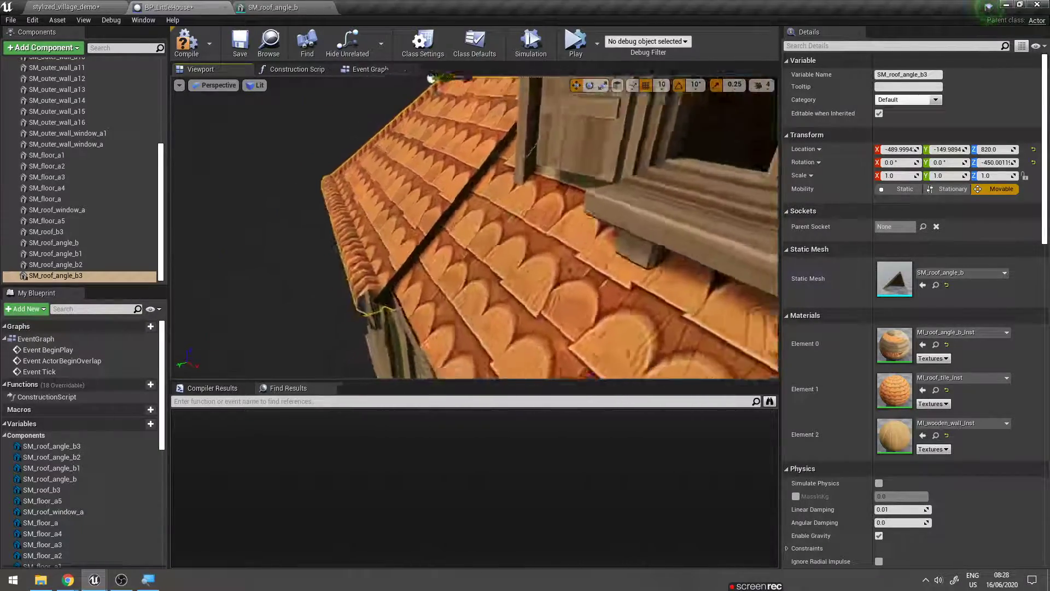
mouse_move(492, 219)
right_down()
mouse_move(602, 161)
mouse_move(591, 156)
right_up()
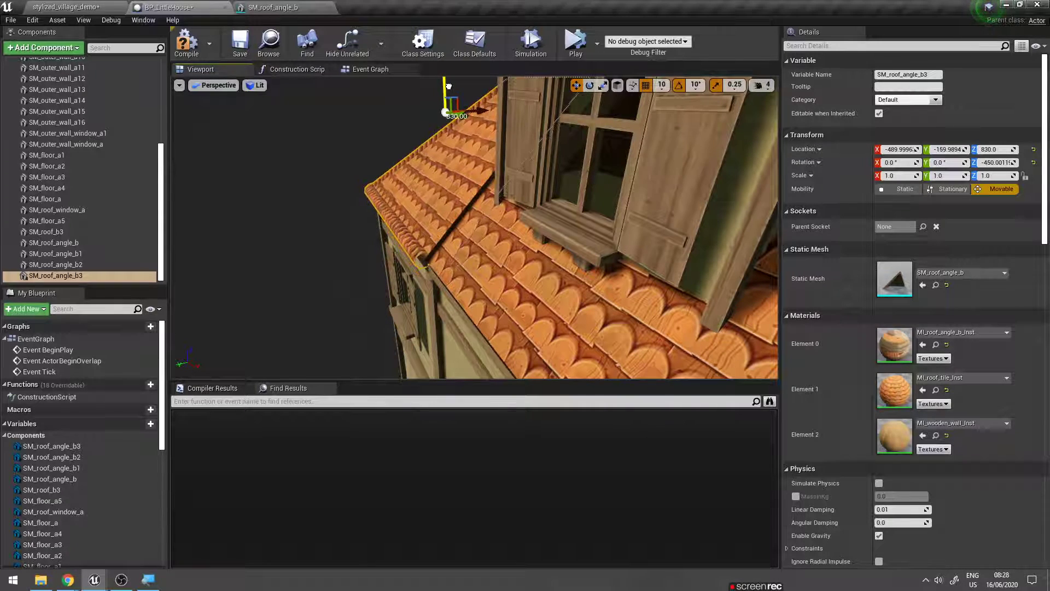
mouse_move(591, 156)
right_down()
mouse_move(476, 230)
mouse_move(465, 260)
right_up()
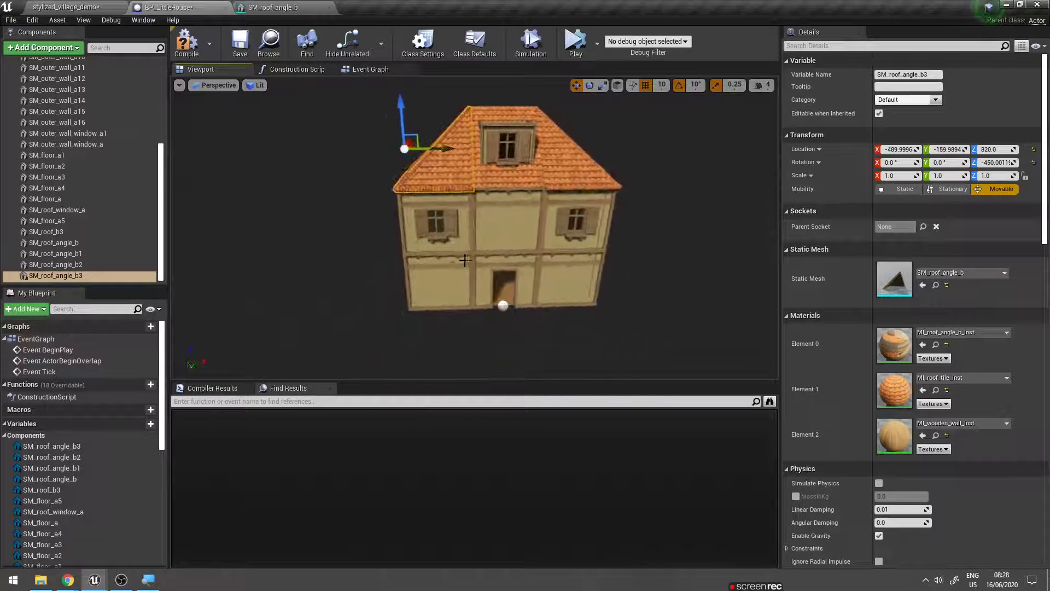
- Compile the BP_LittleHouse blueprint after a final high-angle look at the house
click(503, 305)
mouse_move(503, 305)
right_down()
mouse_move(318, 341)
mouse_move(383, 317)
mouse_move(454, 71)
right_up()
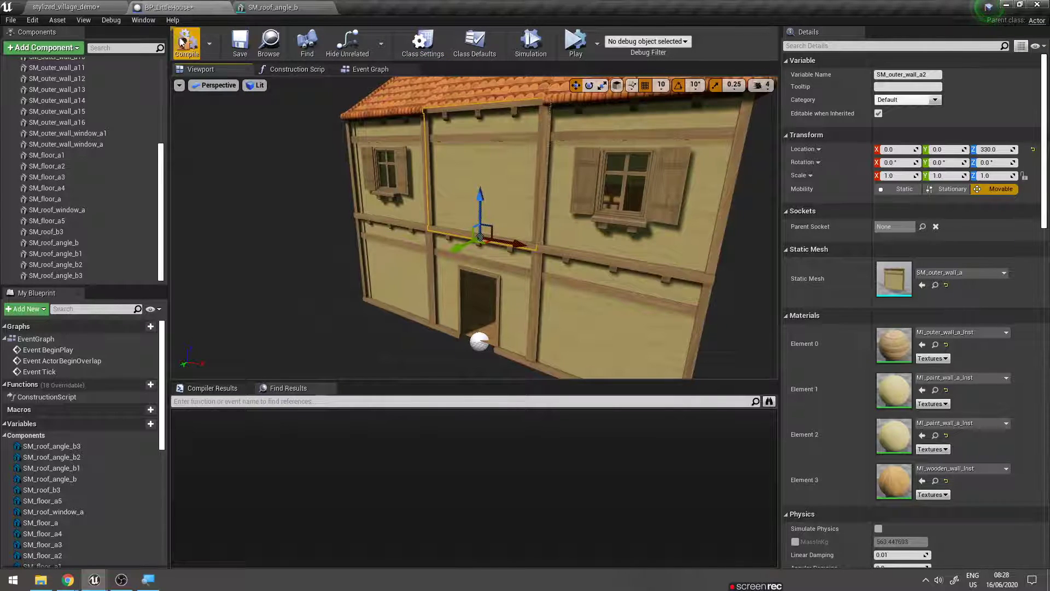
click(220, 48)
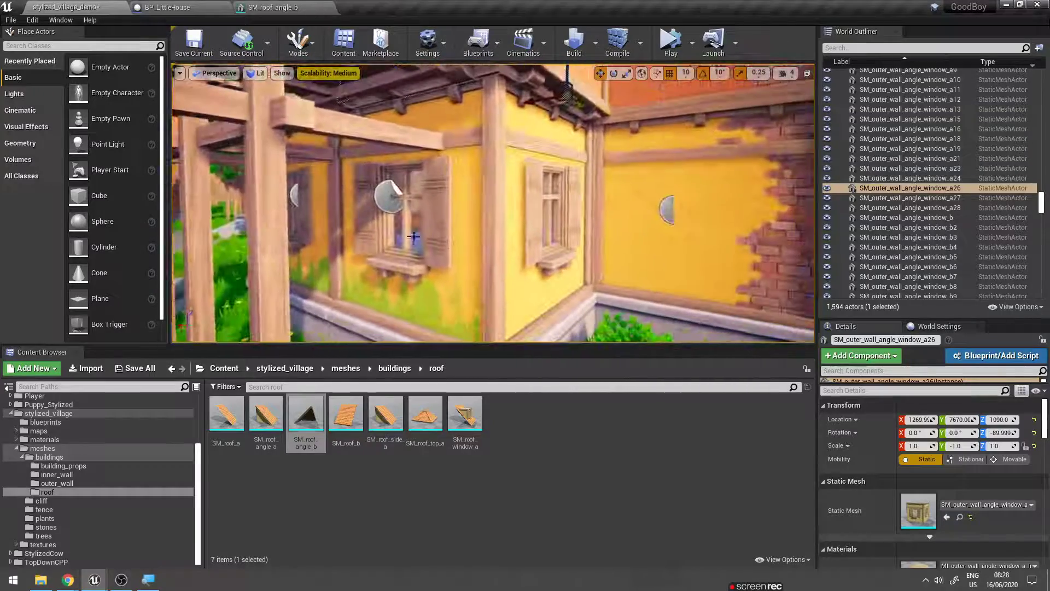
- Undo the brick decal's accidental move on the house wall with Ctrl+Z
click(667, 209)
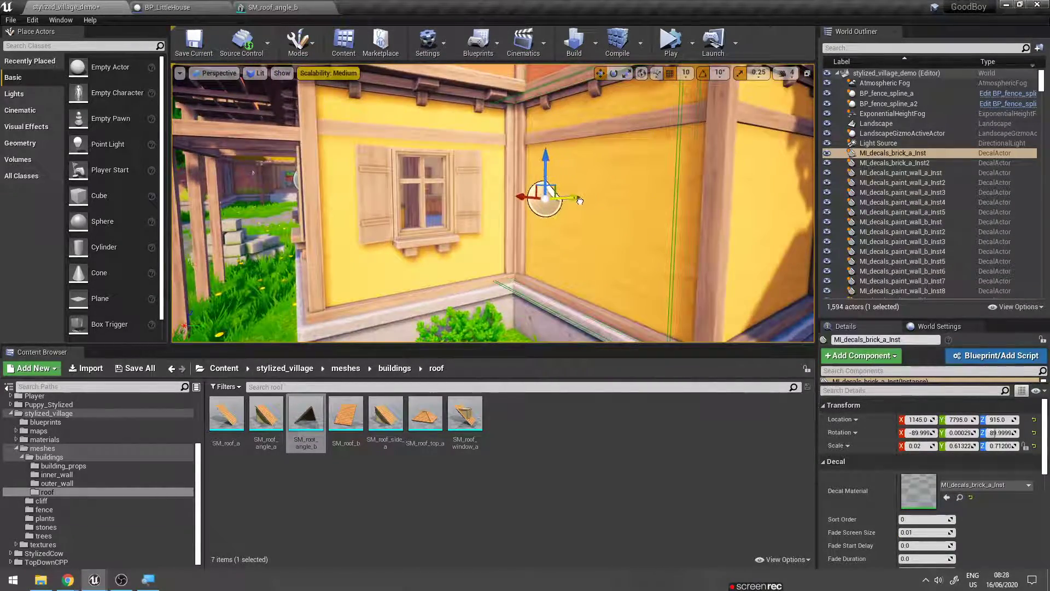
key(ctrl+z)
click(696, 213)
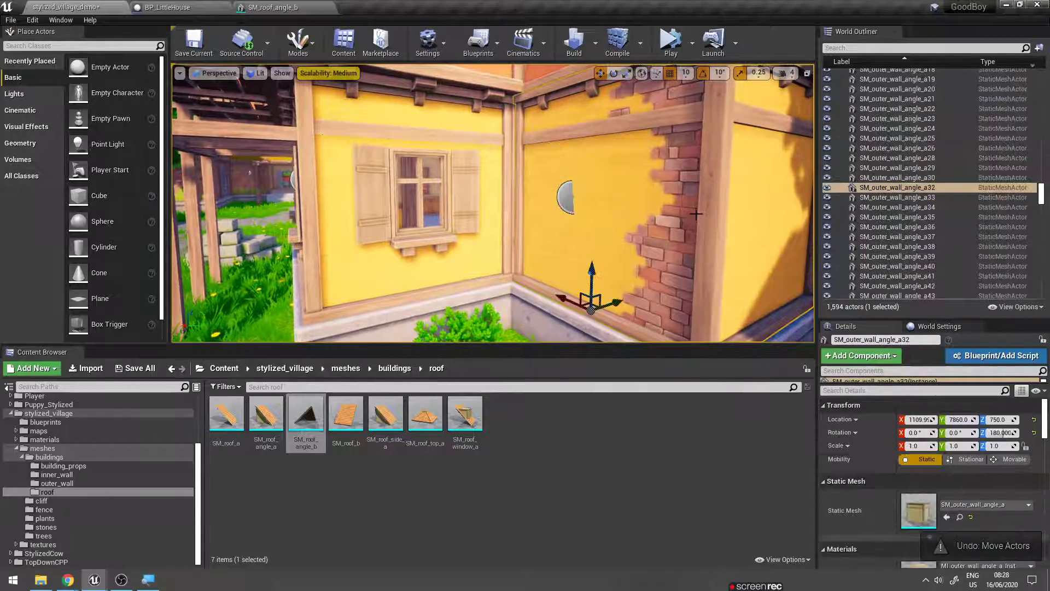
right_drag(515, 210, 515, 210)
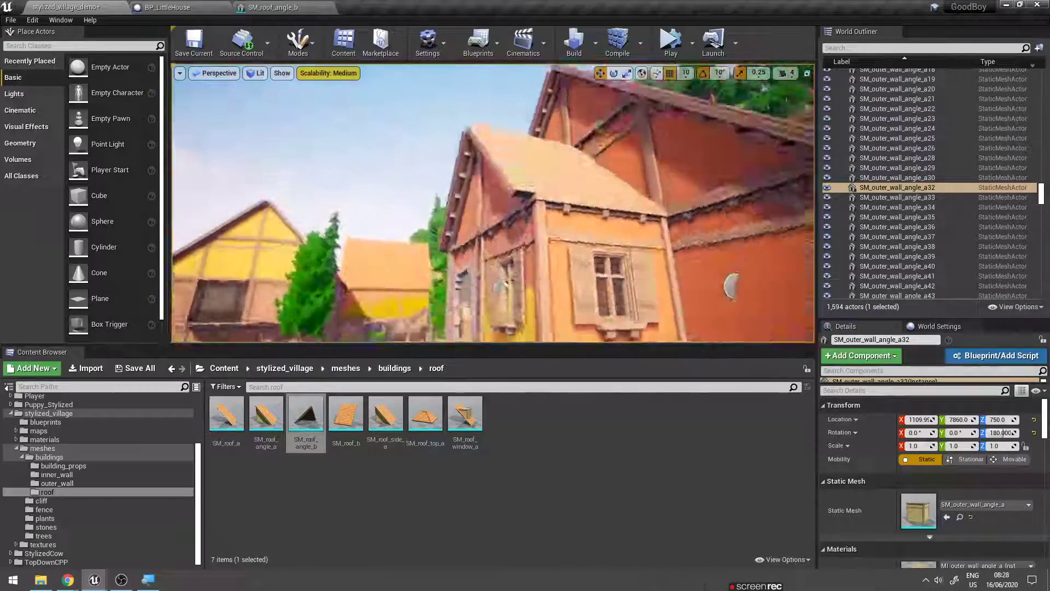
right_drag(516, 210, 515, 211)
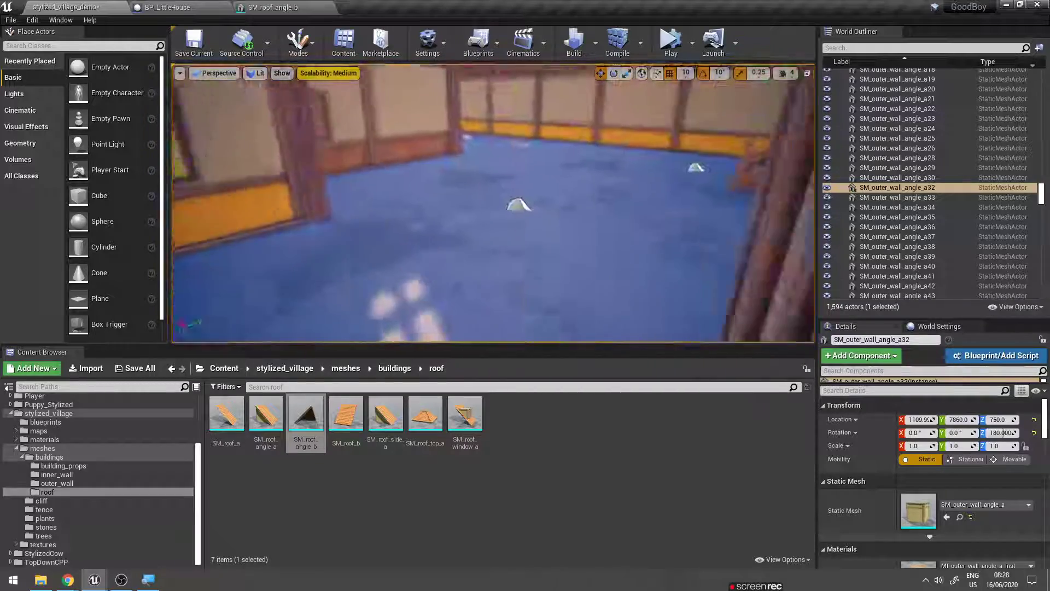
- Undo the paint decal's move in the blue-floored room, select the second brick decal, and open SM_roof_angle_b
click(561, 174)
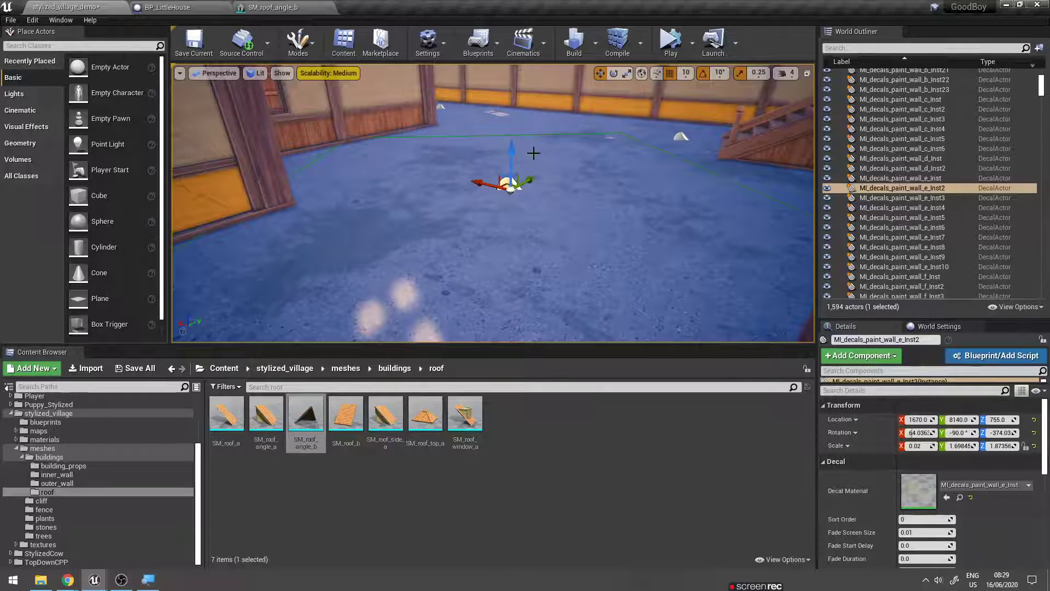
key(ctrl+z)
right_drag(533, 153, 533, 153)
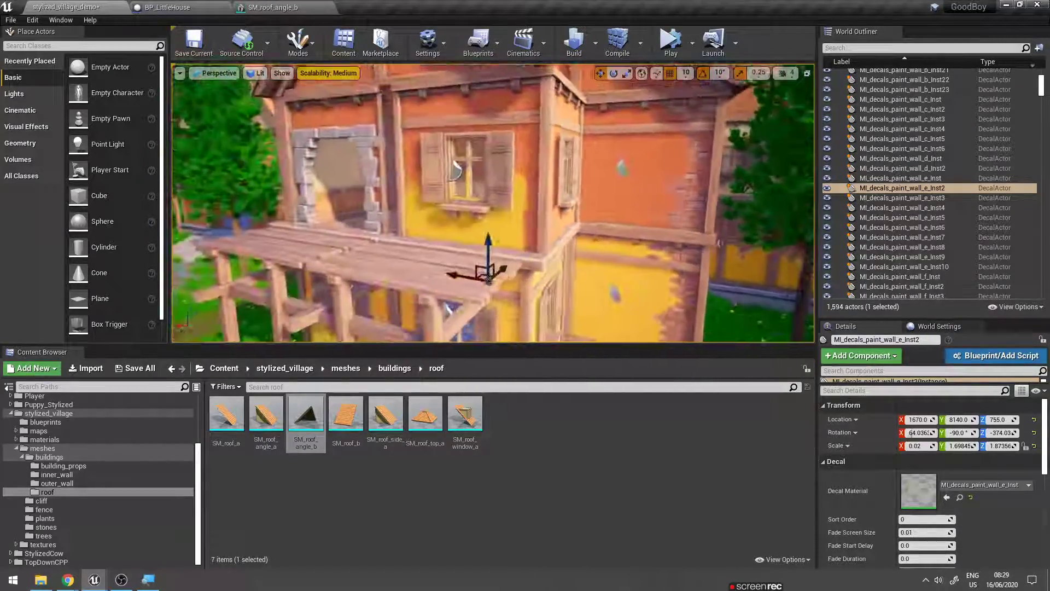
right_drag(562, 183, 562, 182)
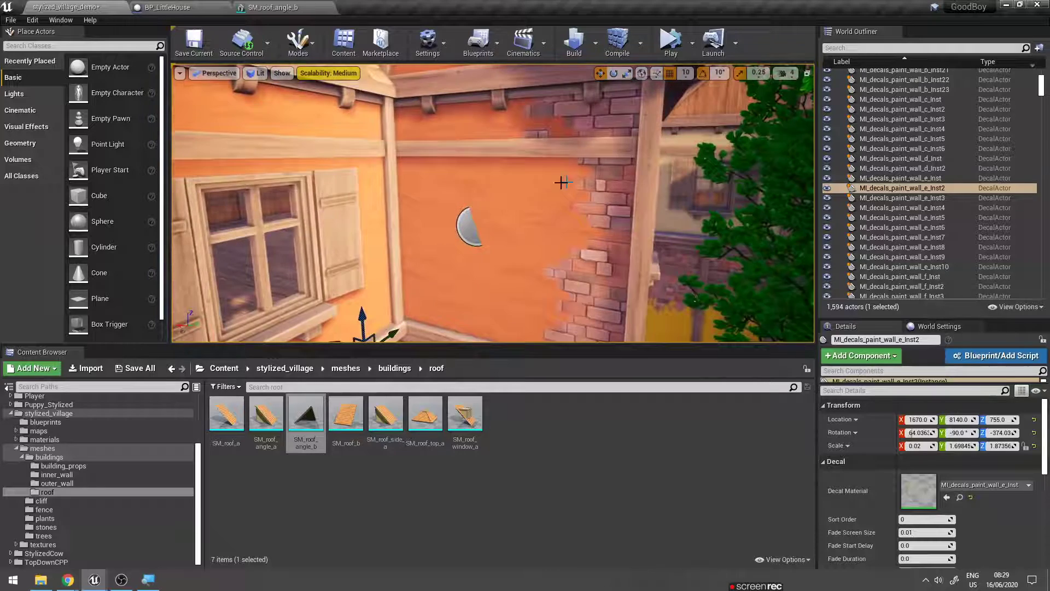
click(461, 226)
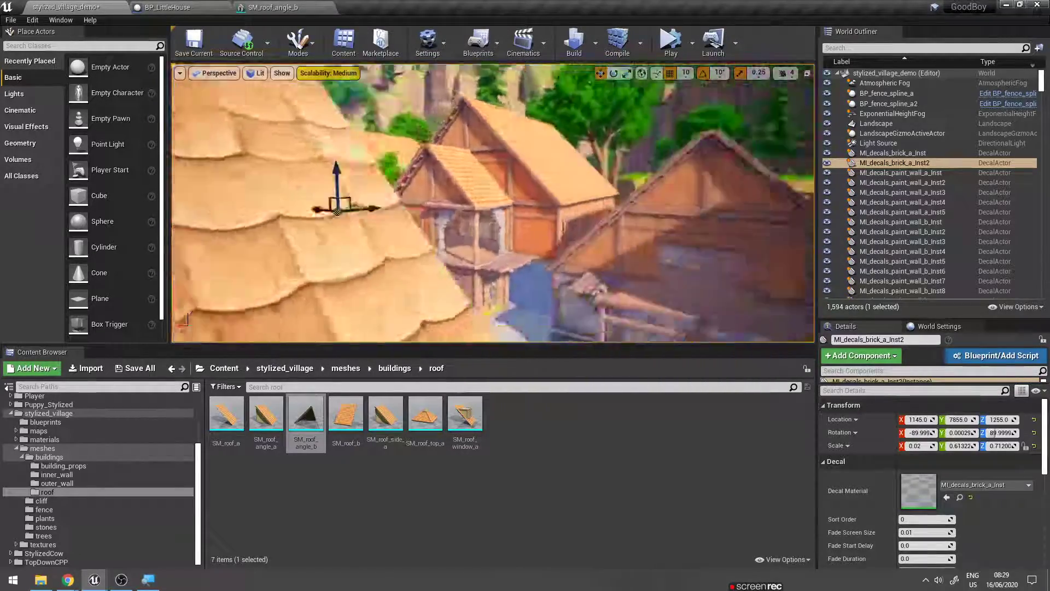
click(276, 6)
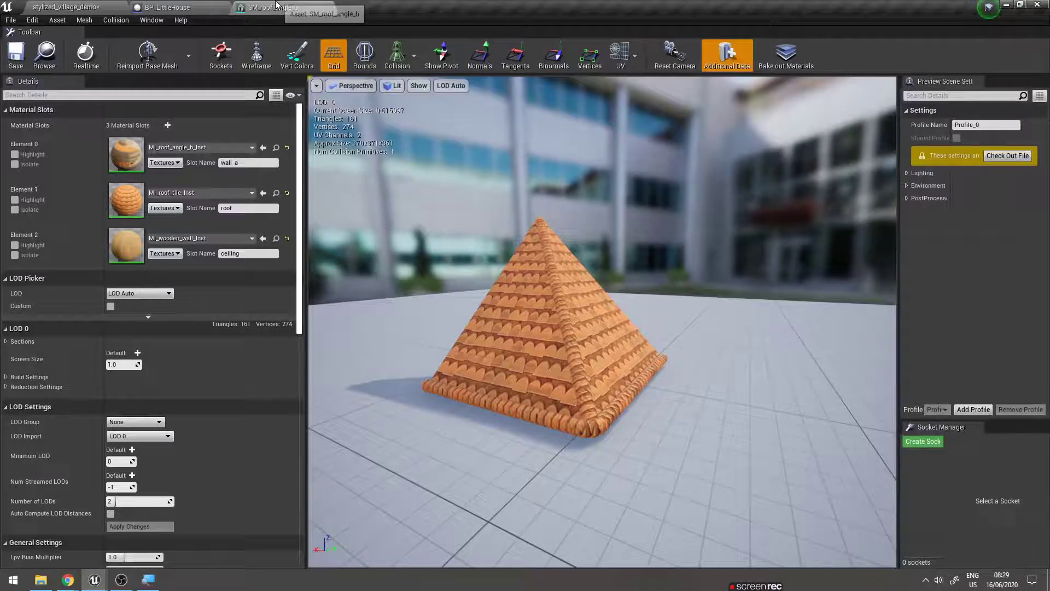
click(200, 5)
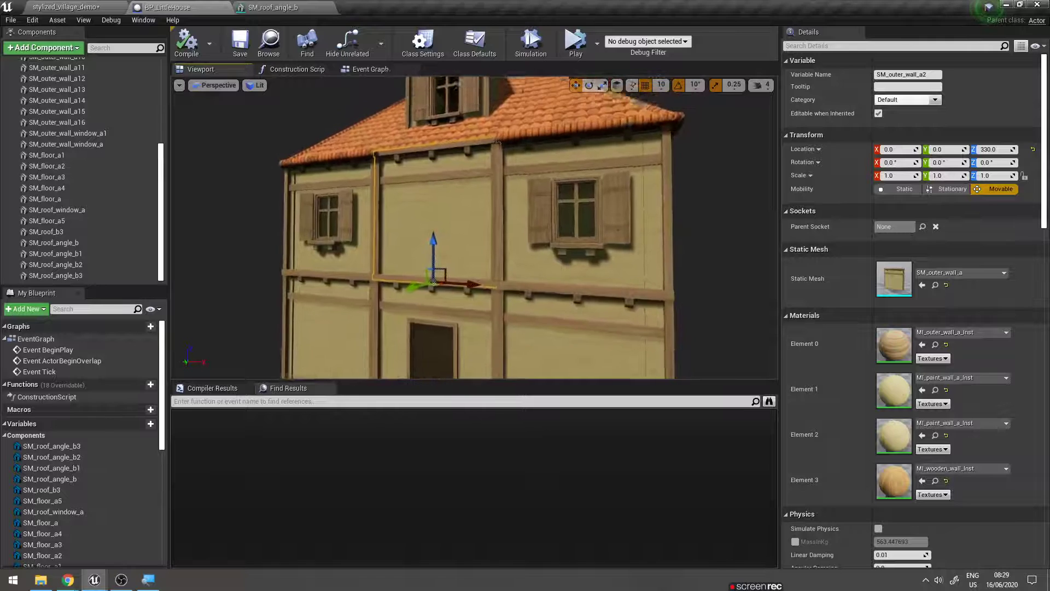
right_drag(485, 149, 486, 150)
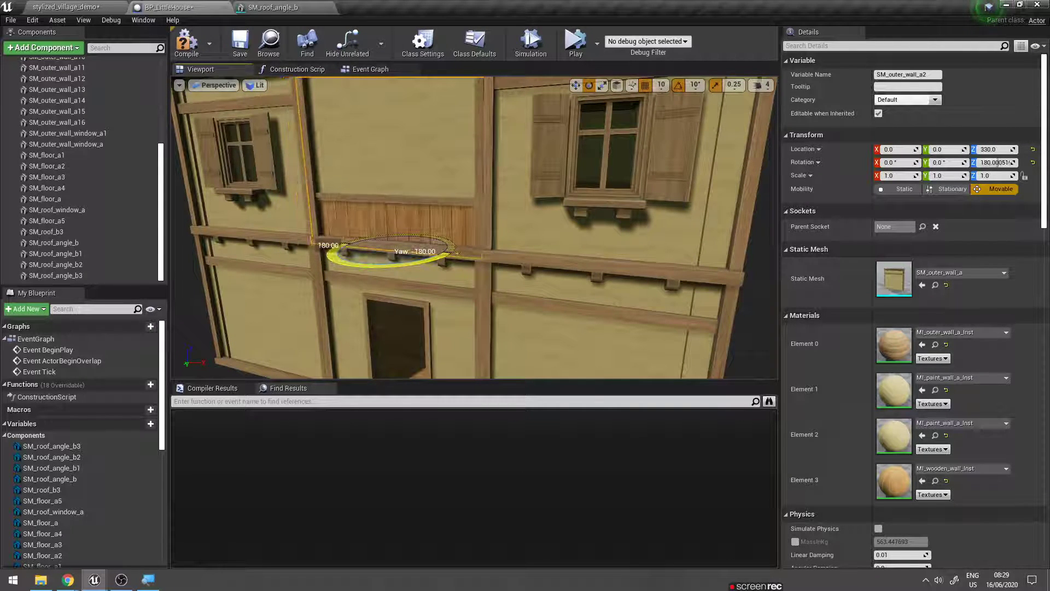
key(f)
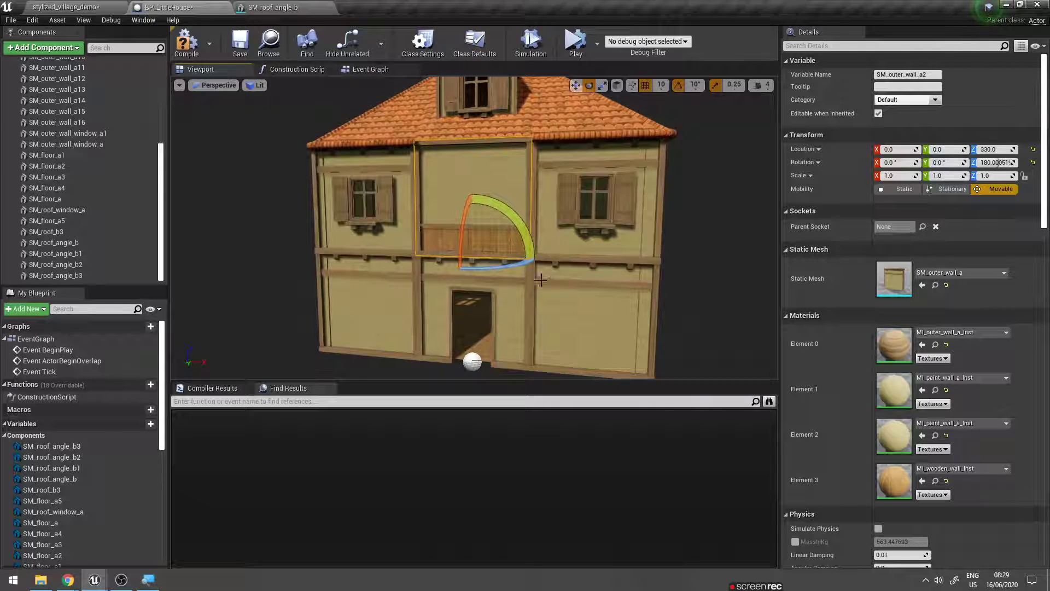
alt+drag(639, 298, 639, 298)
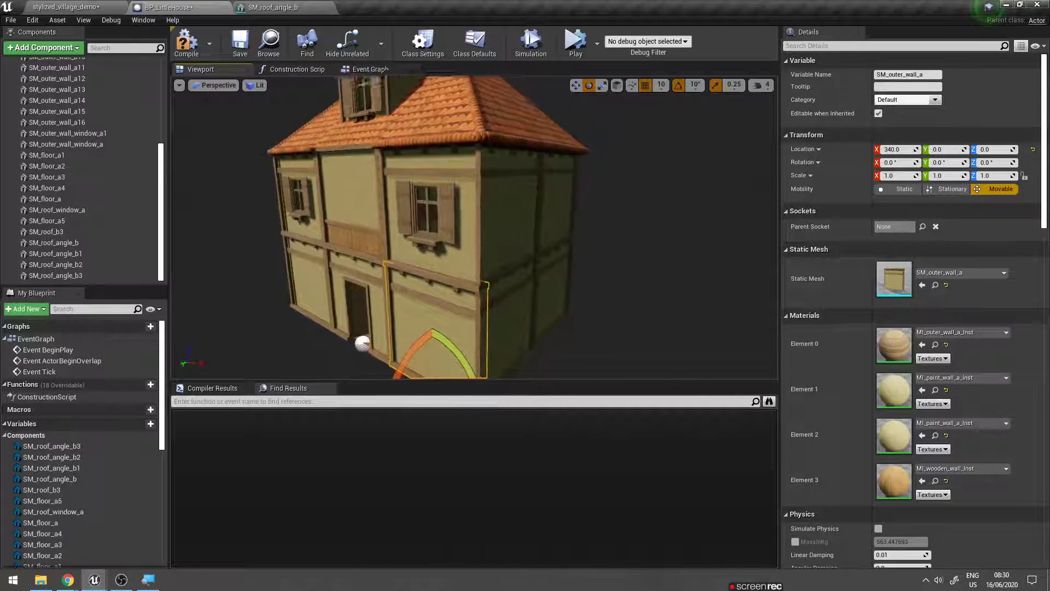
key(ctrl+z)
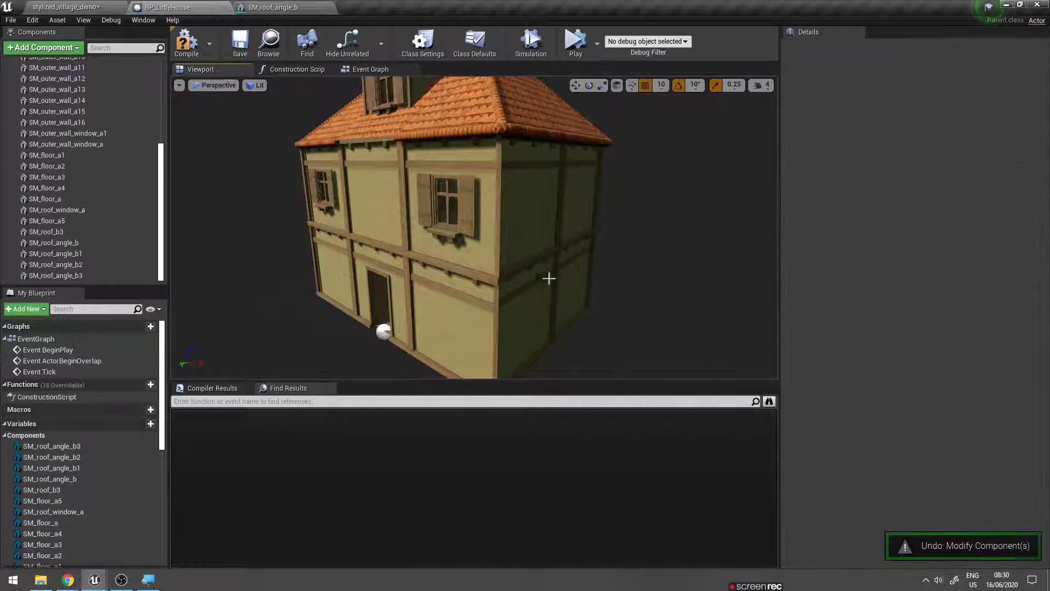
alt+drag(546, 276, 546, 276)
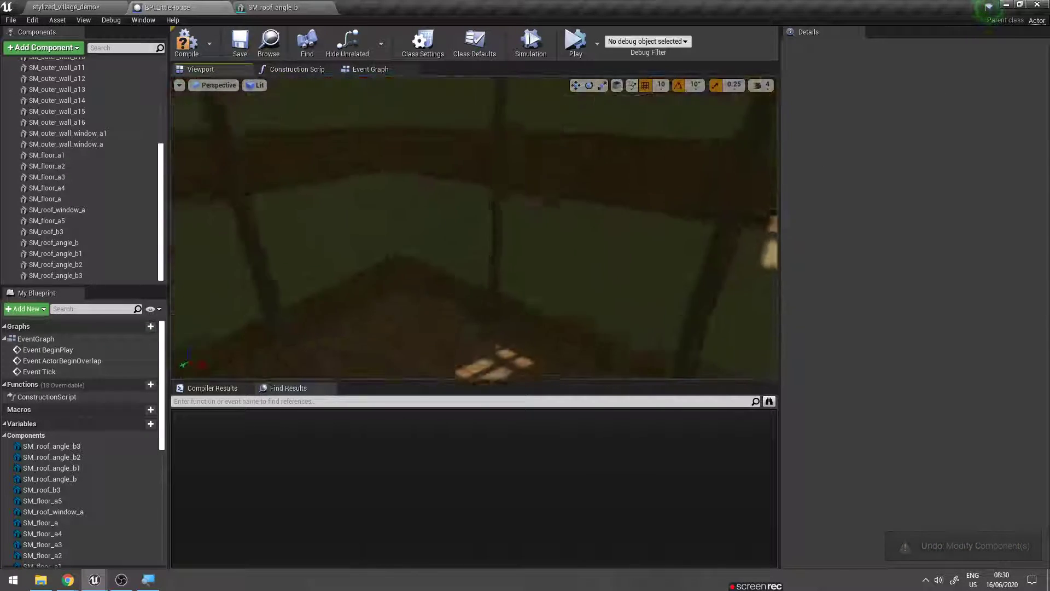
click(447, 241)
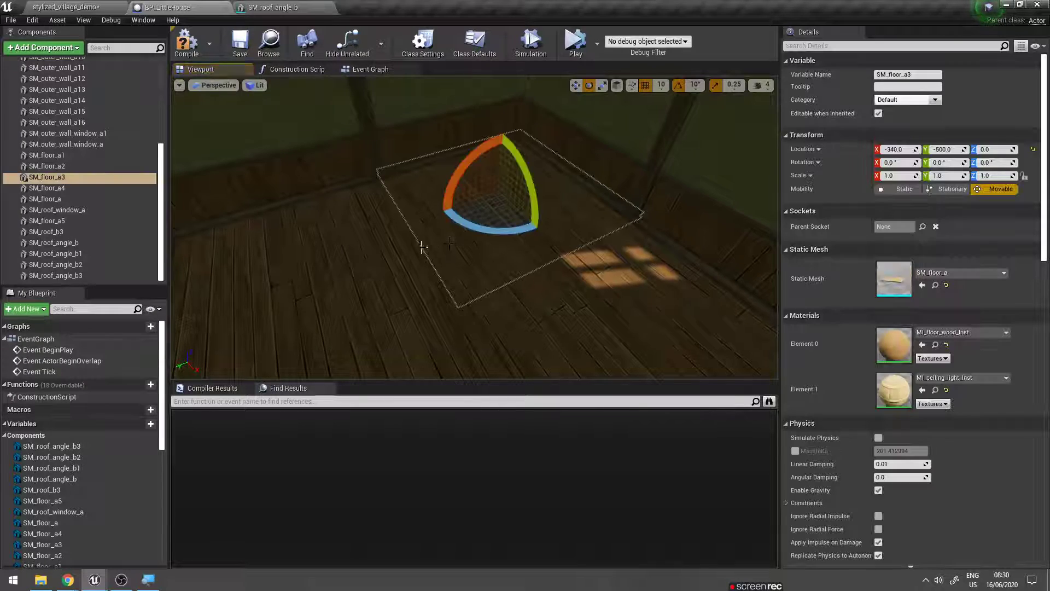
right_drag(422, 246, 422, 246)
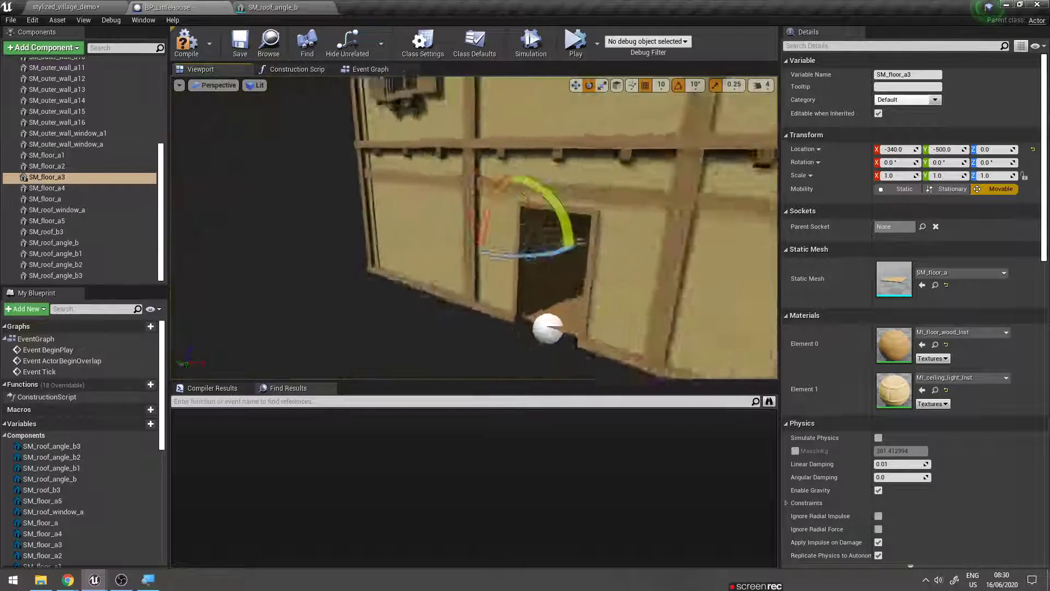
click(272, 7)
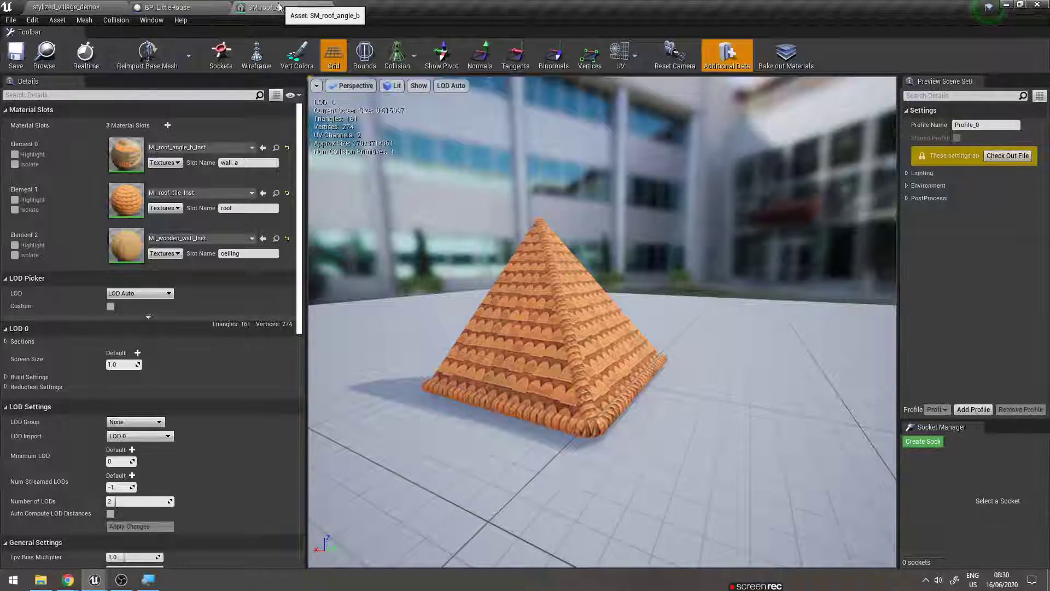
click(166, 8)
click(300, 7)
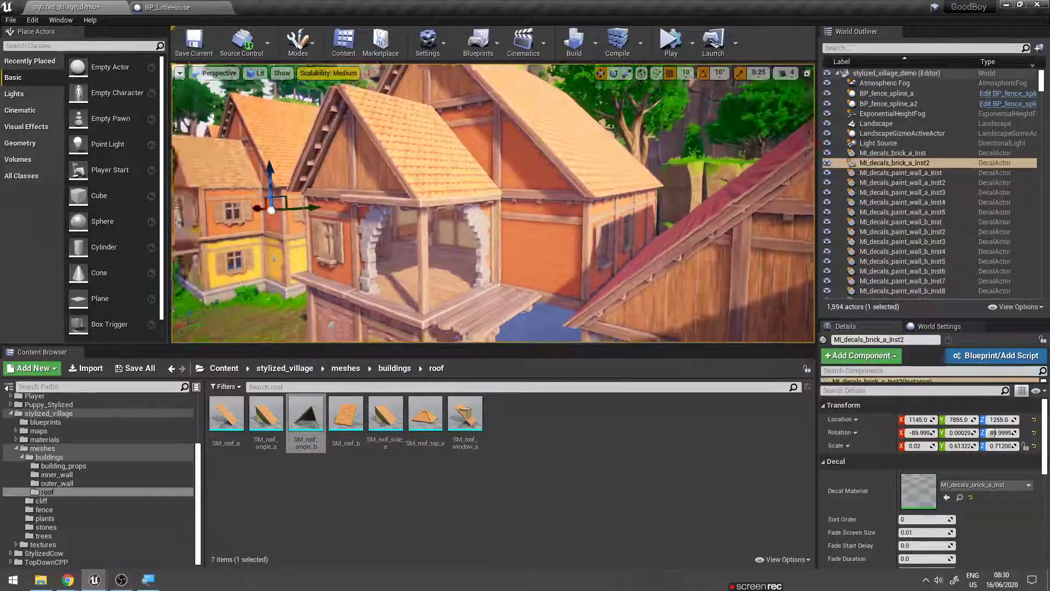
- Fly to the house's stone wall and inspect its paint decals, including MI_decals_paint_wall_c_Inst
right_drag(493, 203, 468, 231)
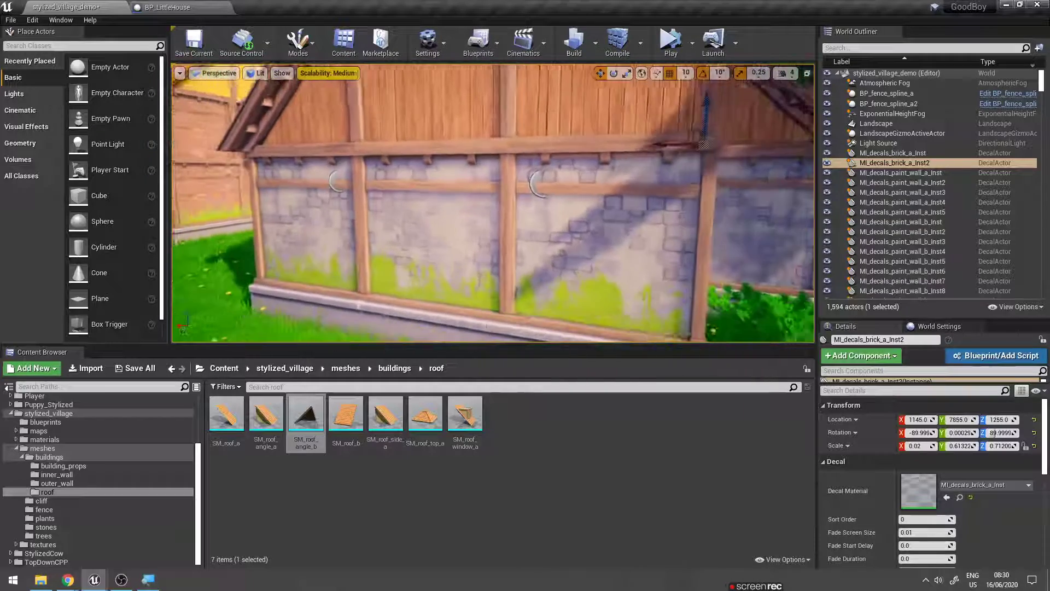
click(342, 176)
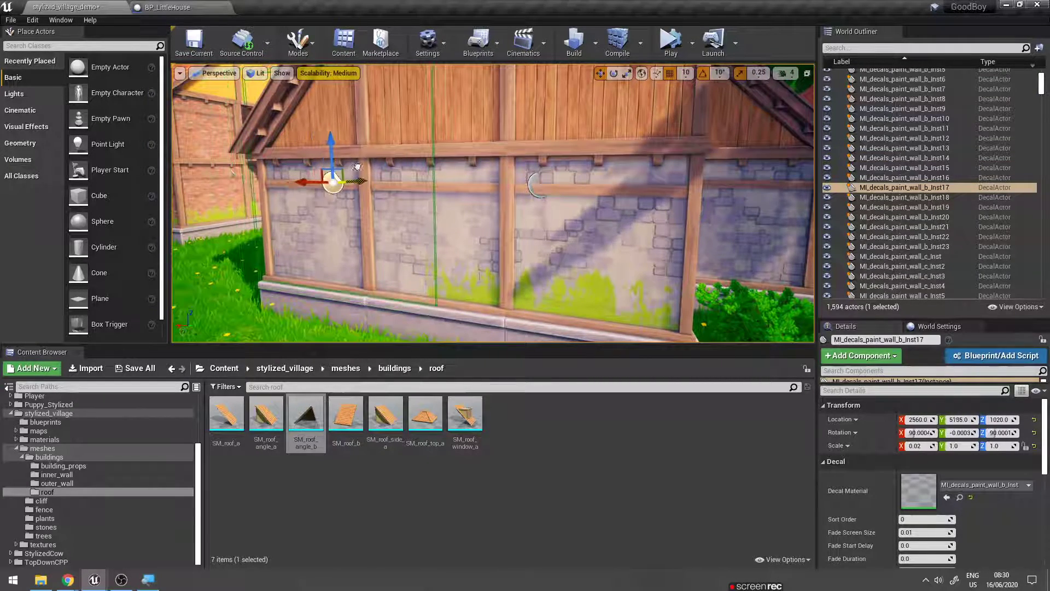
right_drag(531, 179, 531, 179)
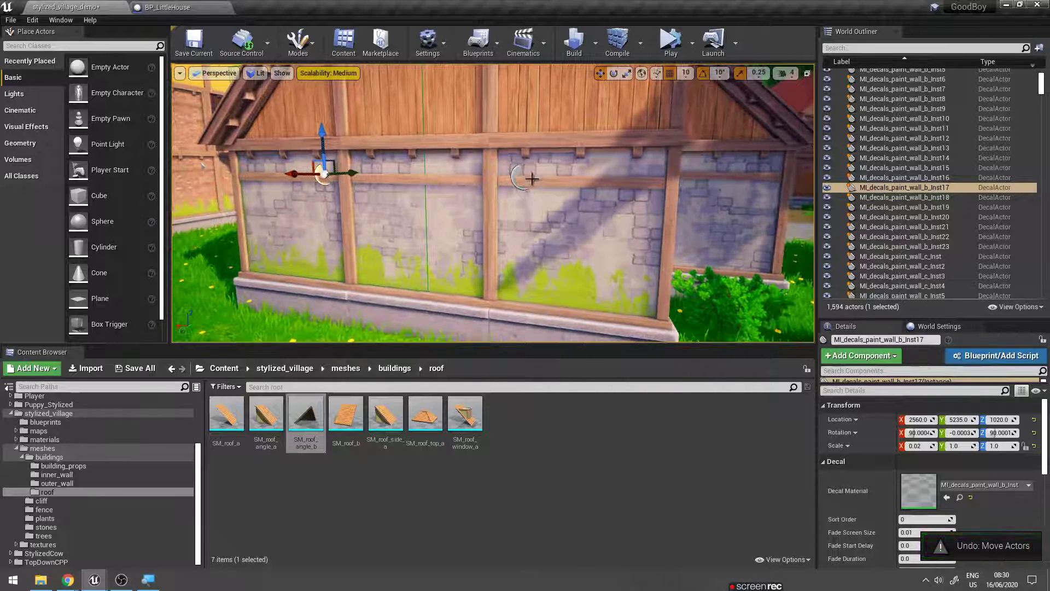
click(931, 197)
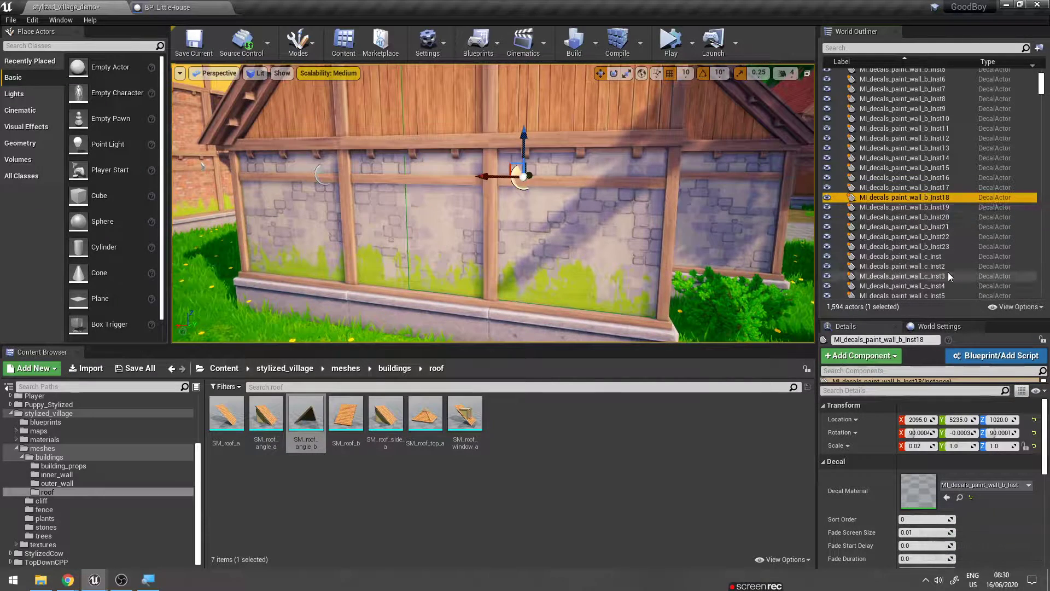
key(Down)
key(Down)
key(Up)
key(Up)
key(Up)
key(Up)
key(Down)
key(Down)
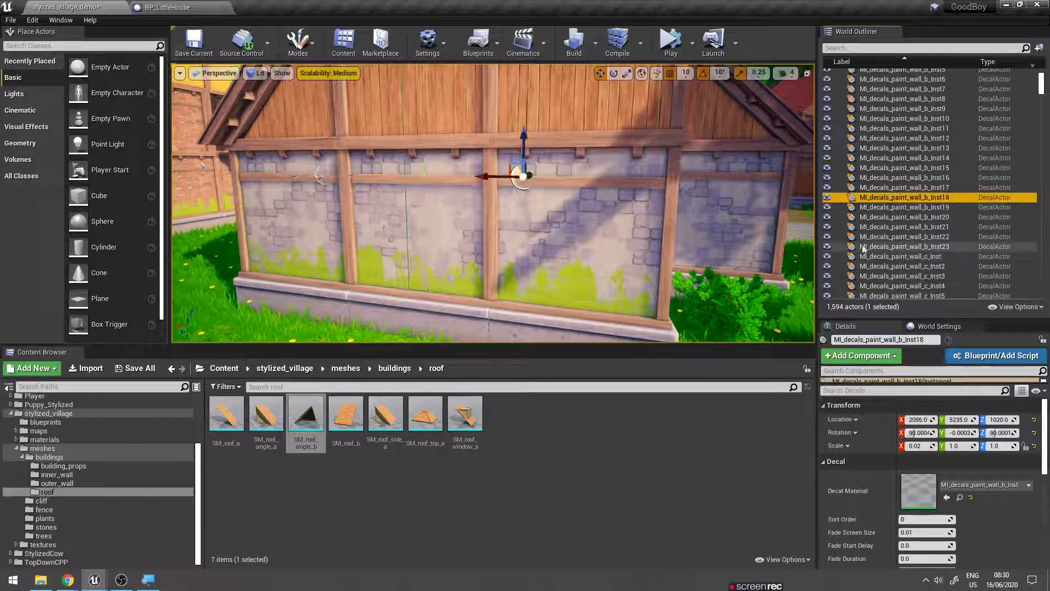
click(889, 256)
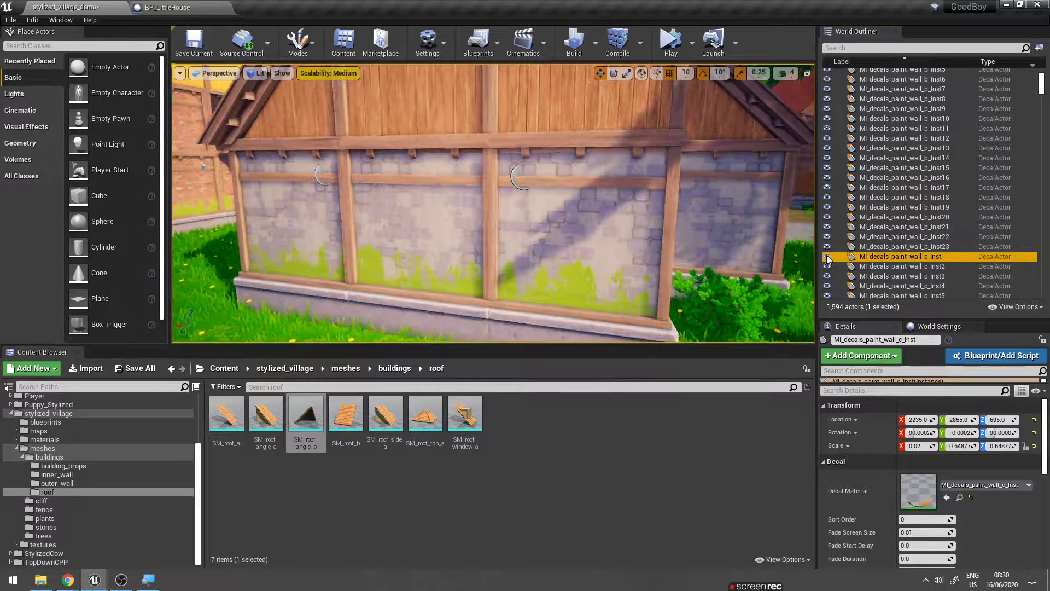
- Frame the view along the stone wall and show the inner_wall meshes folder
key(f)
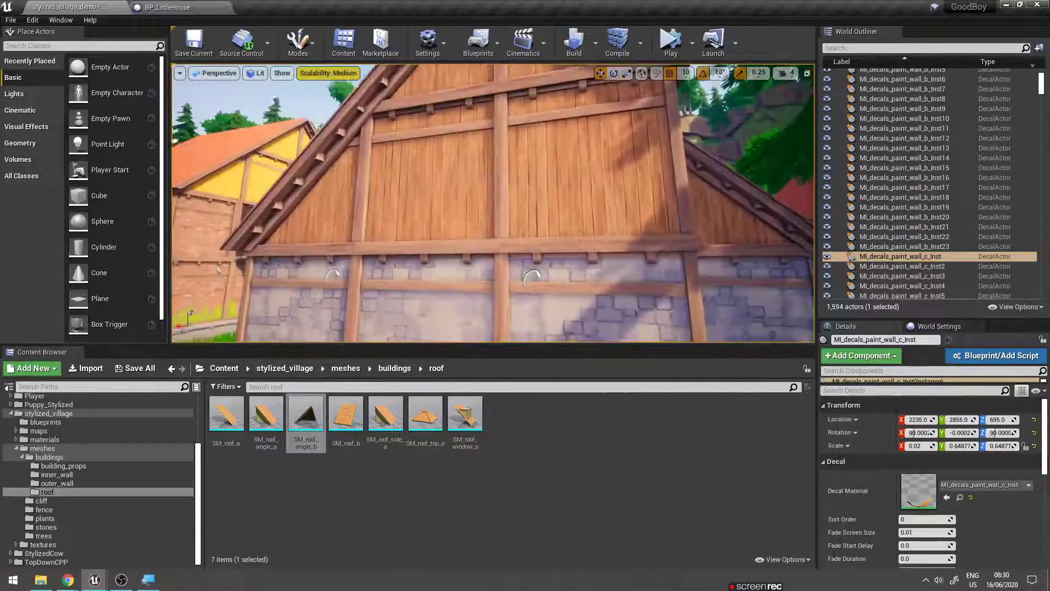
right_drag(492, 202, 492, 202)
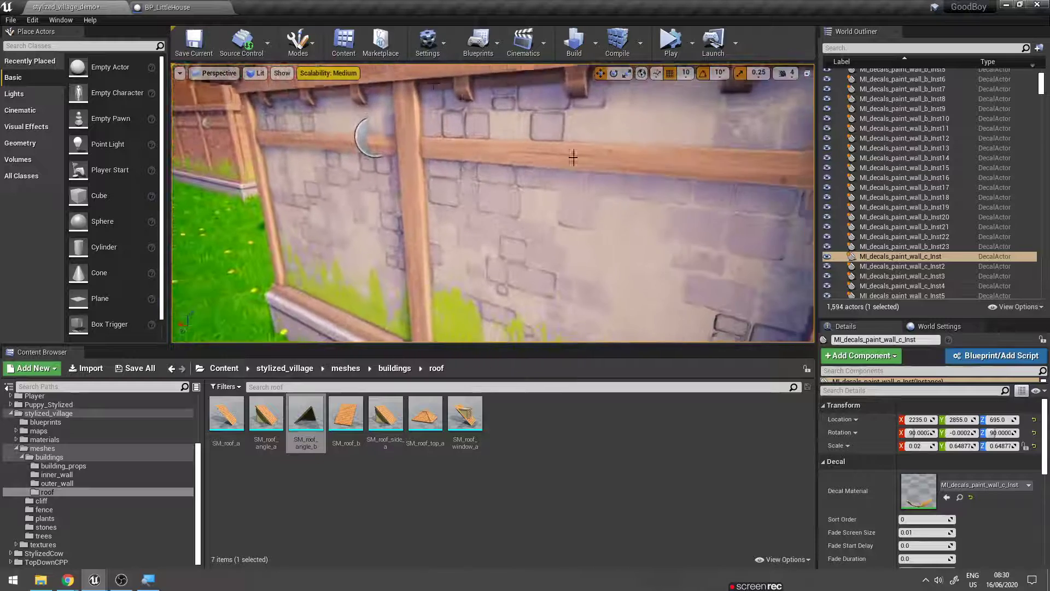
click(86, 476)
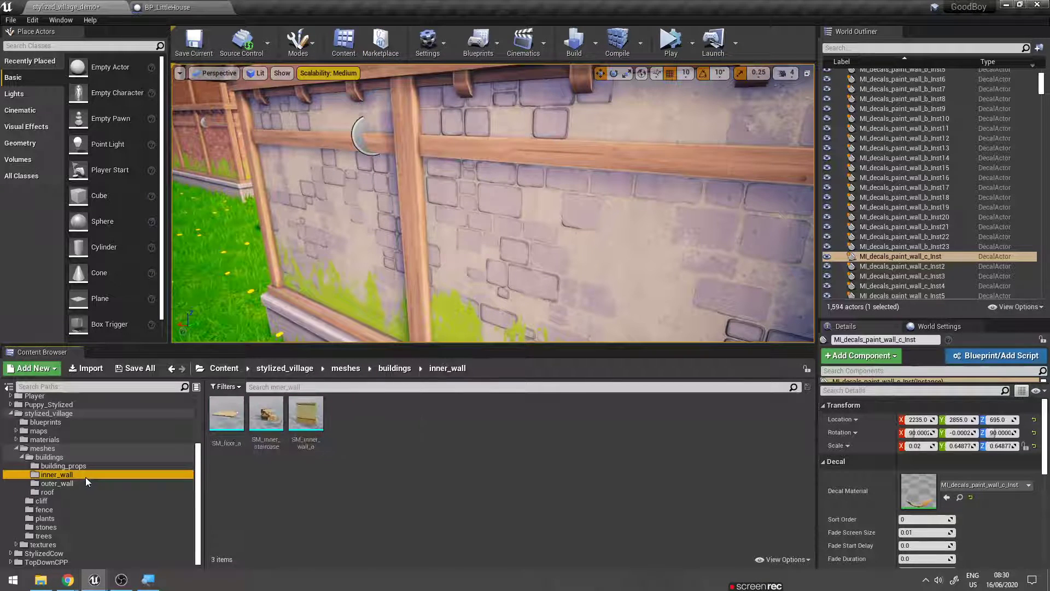
- Browse the building_props, inner_wall, outer_wall, cliff, fence and stones mesh folders
click(80, 466)
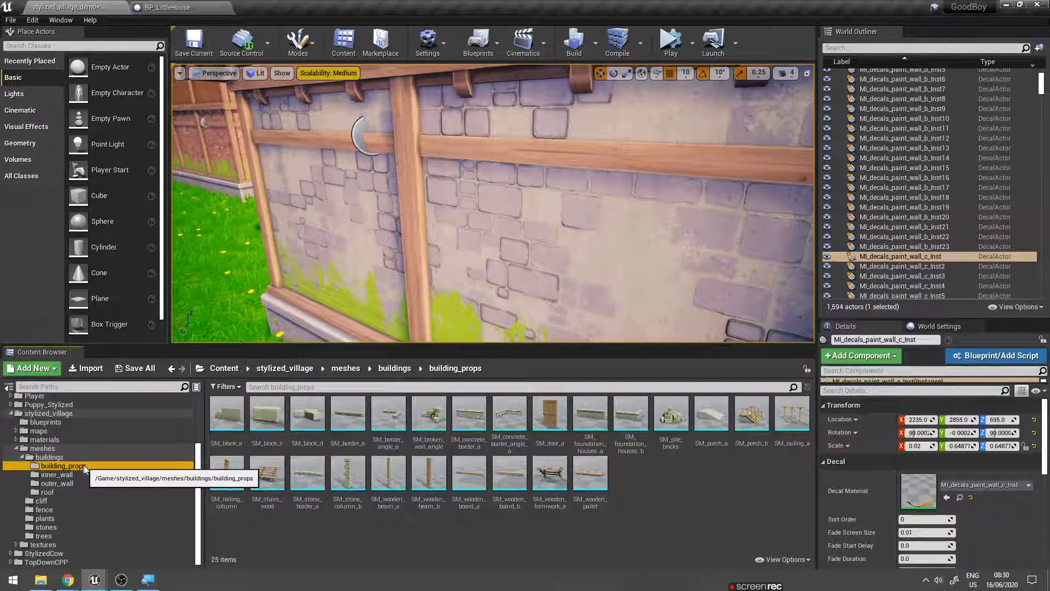
click(57, 474)
click(57, 483)
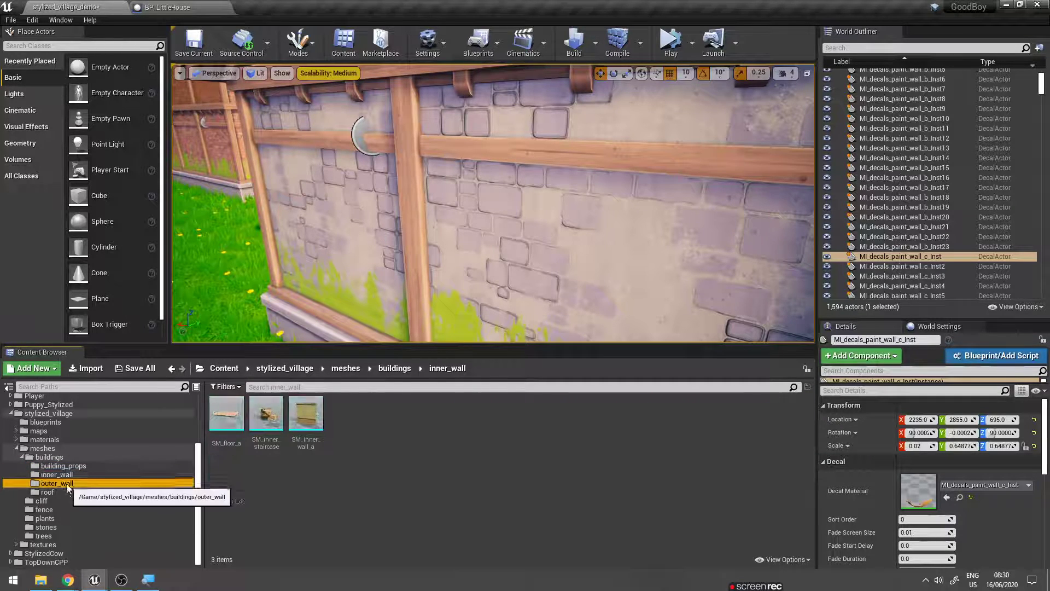
click(42, 500)
click(43, 509)
click(48, 527)
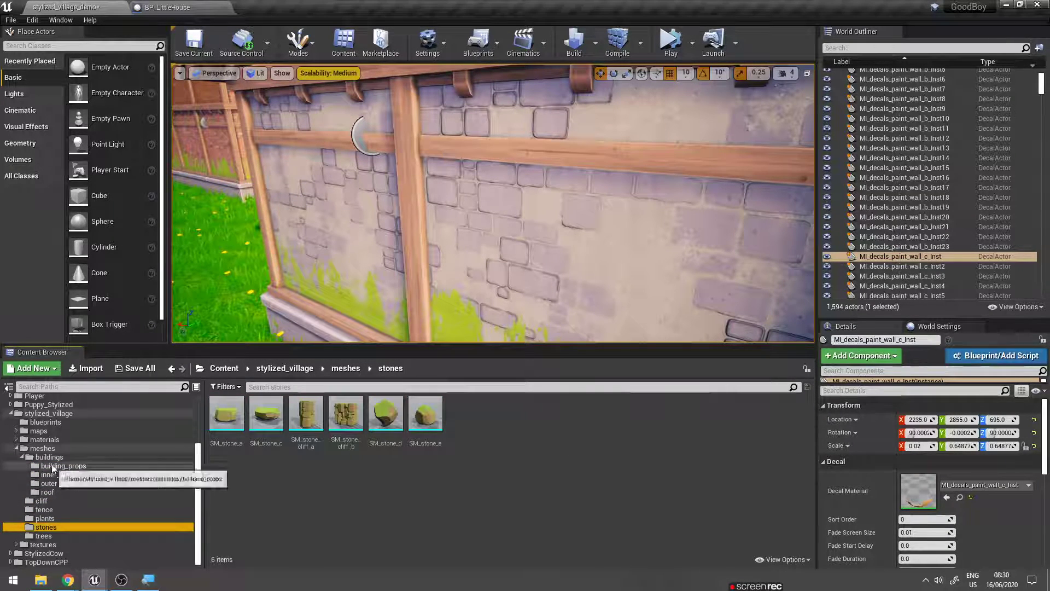
- Browse the materials subfolders: cliff_materials, decals_materials and fence_materials, checking MI_gate_fence_a_Inst
click(38, 431)
click(44, 440)
double_click(44, 439)
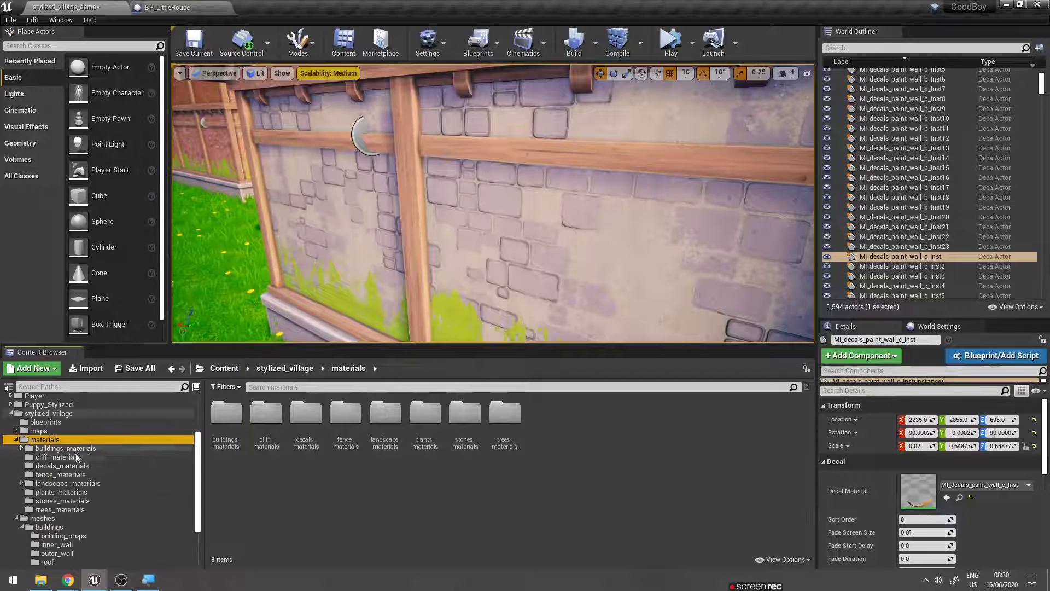
click(276, 418)
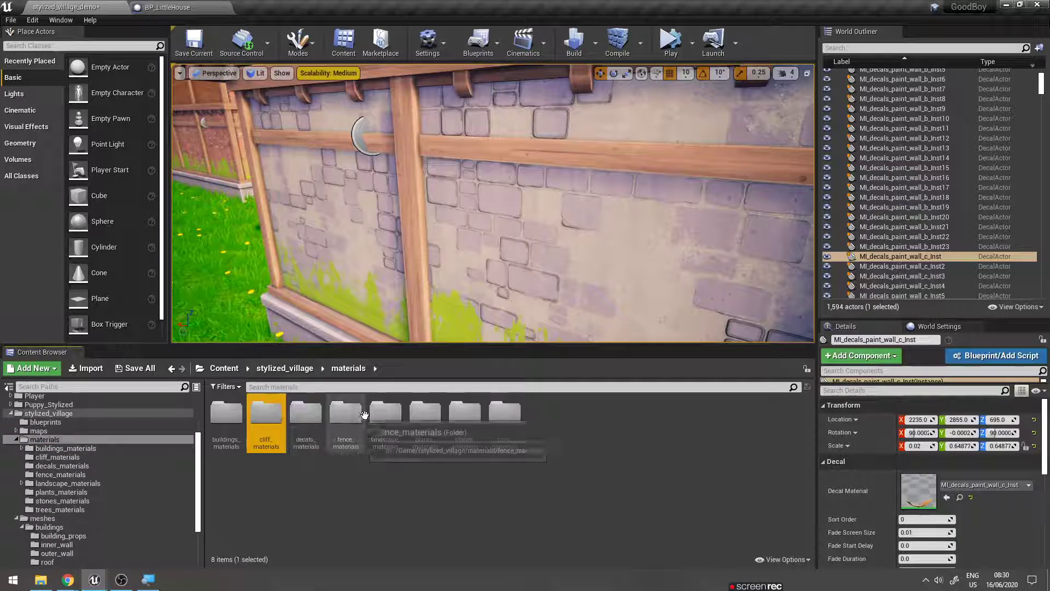
double_click(304, 414)
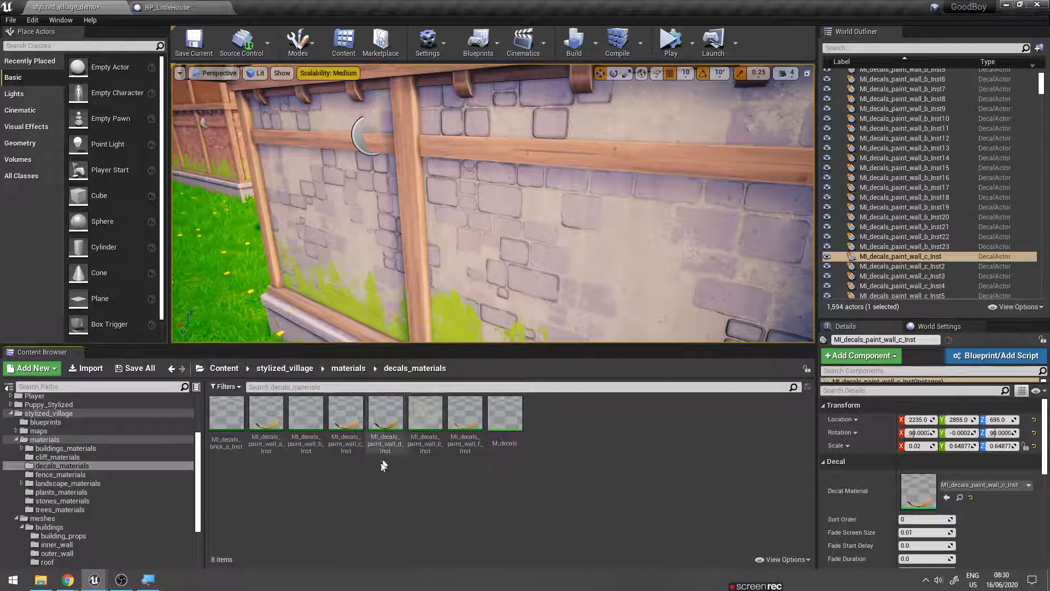
click(266, 414)
click(82, 474)
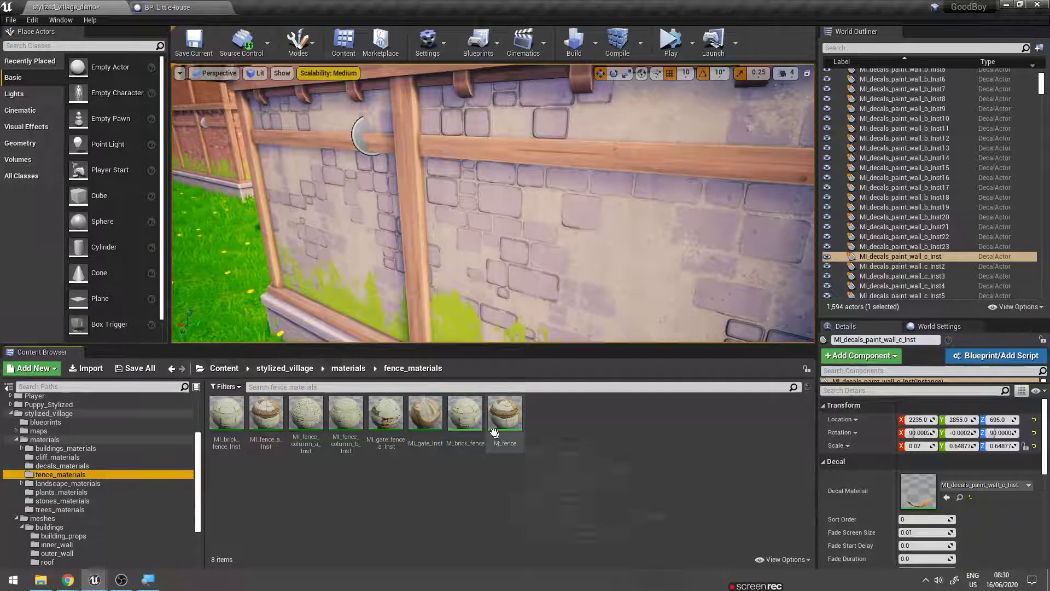
right_drag(488, 289, 489, 290)
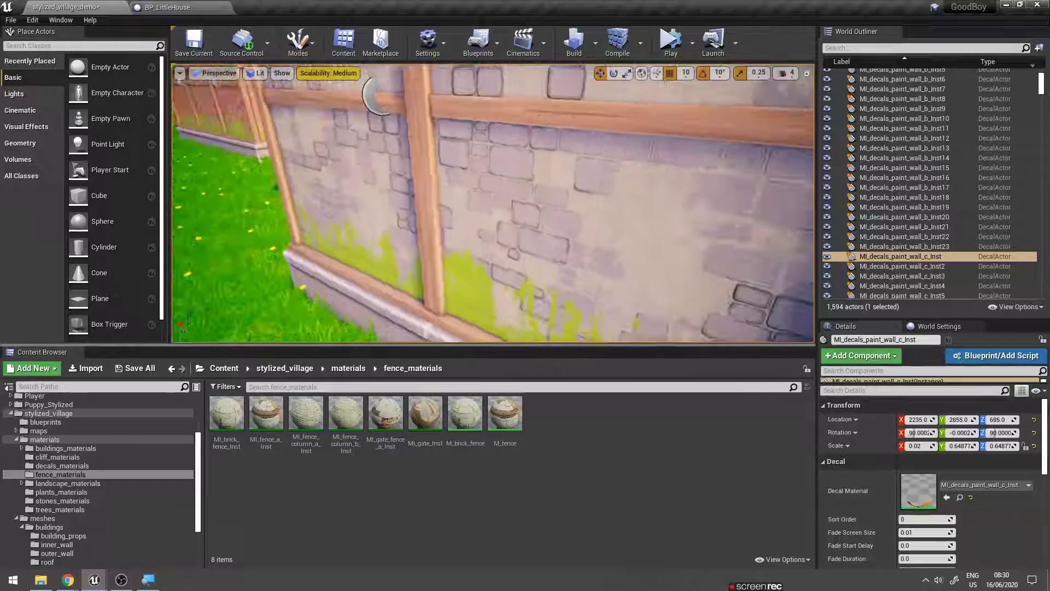
click(387, 417)
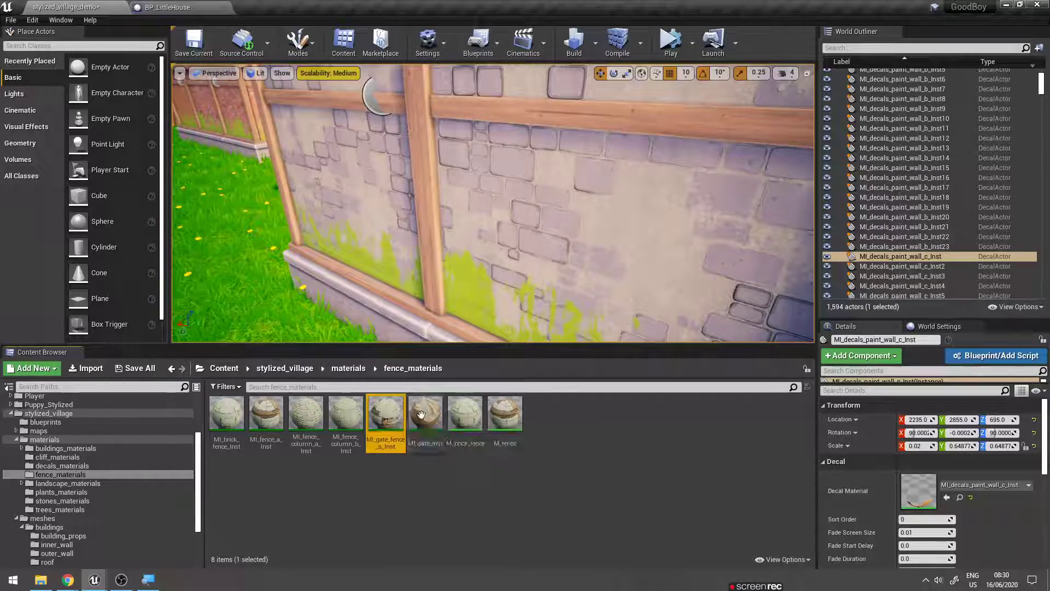
- Read the outer wall piece's material slots in Details, then return to the BP_LittleHouse editor
click(517, 231)
right_drag(517, 231, 517, 230)
scroll(1007, 519, down, 5)
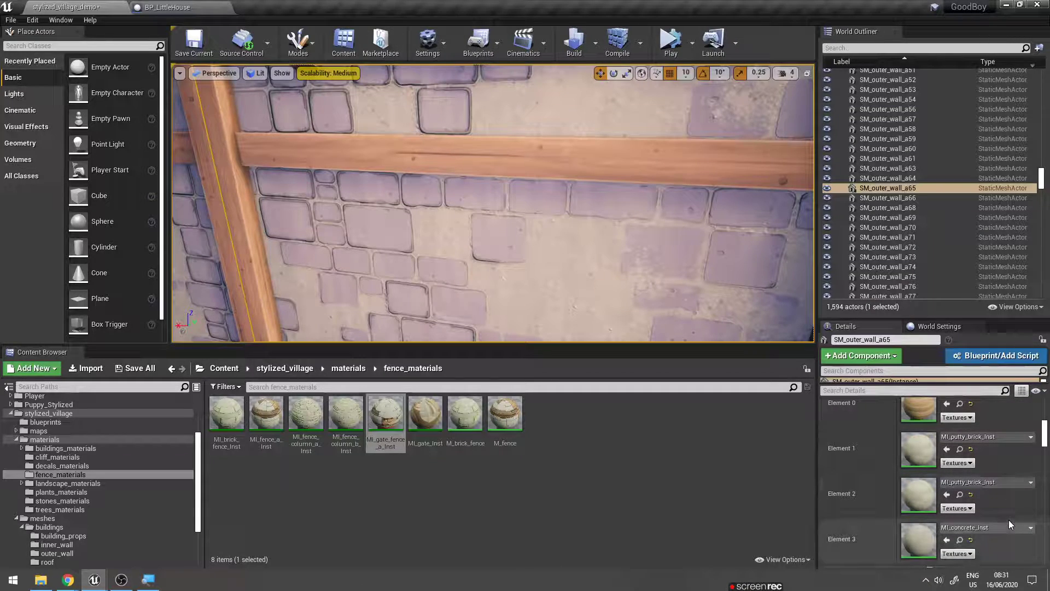
scroll(1009, 520, up, 3)
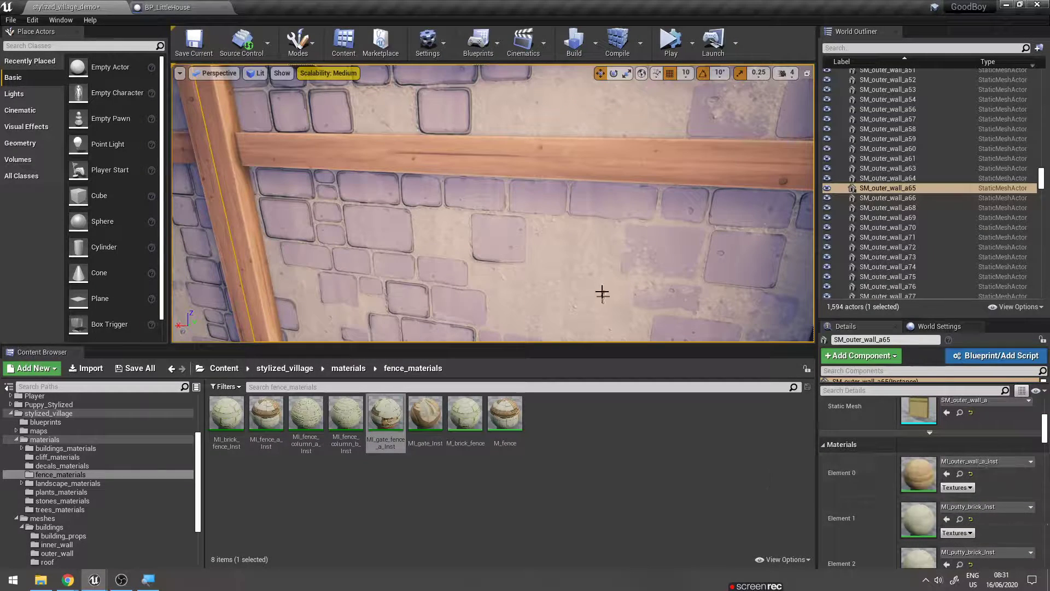
scroll(602, 294, down, 5)
scroll(920, 502, down, 1)
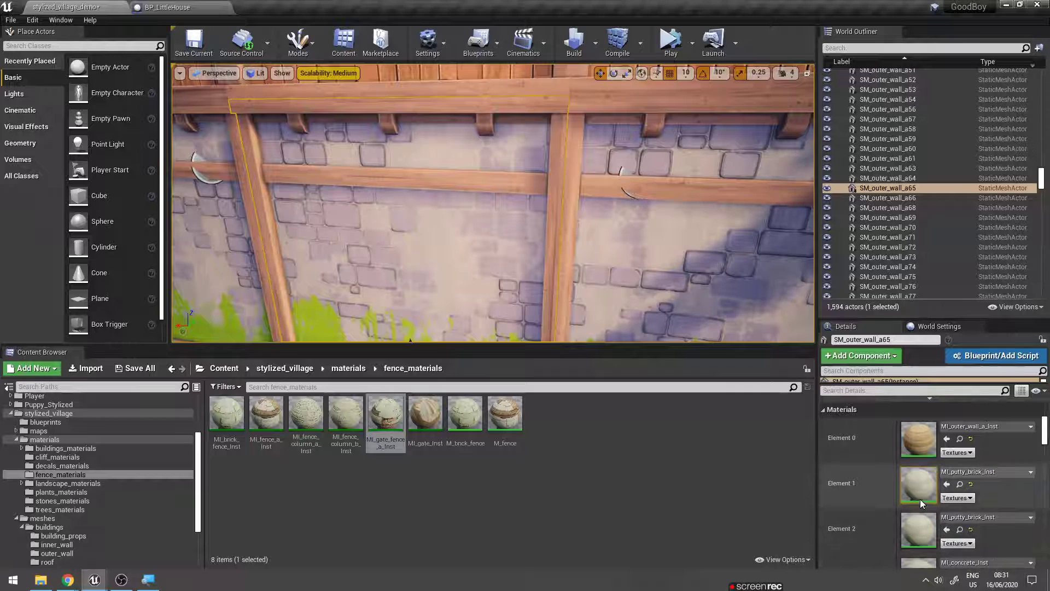
scroll(929, 493, up, 2)
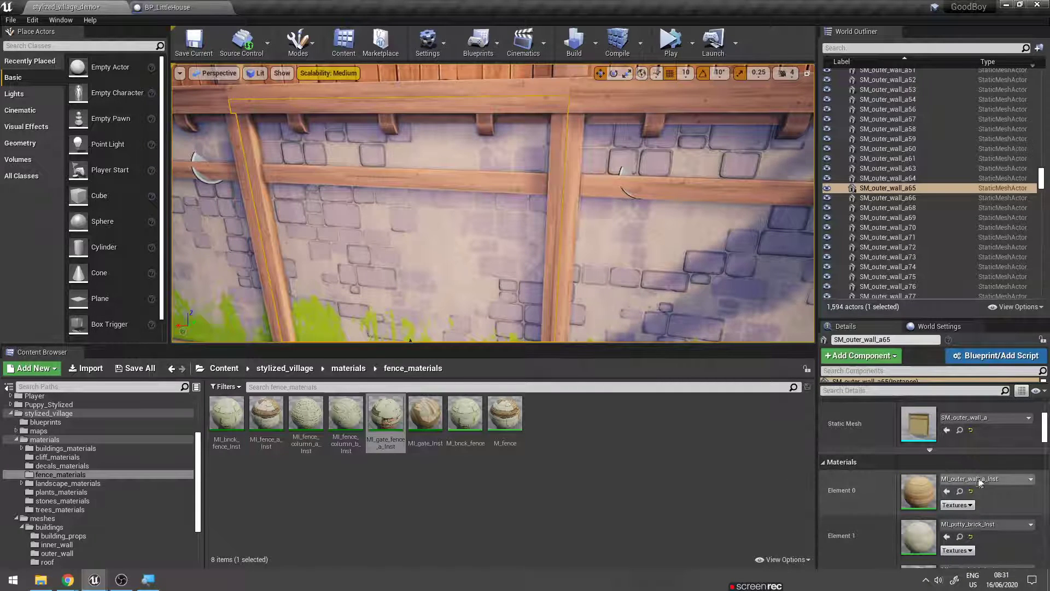
scroll(934, 542, down, 2)
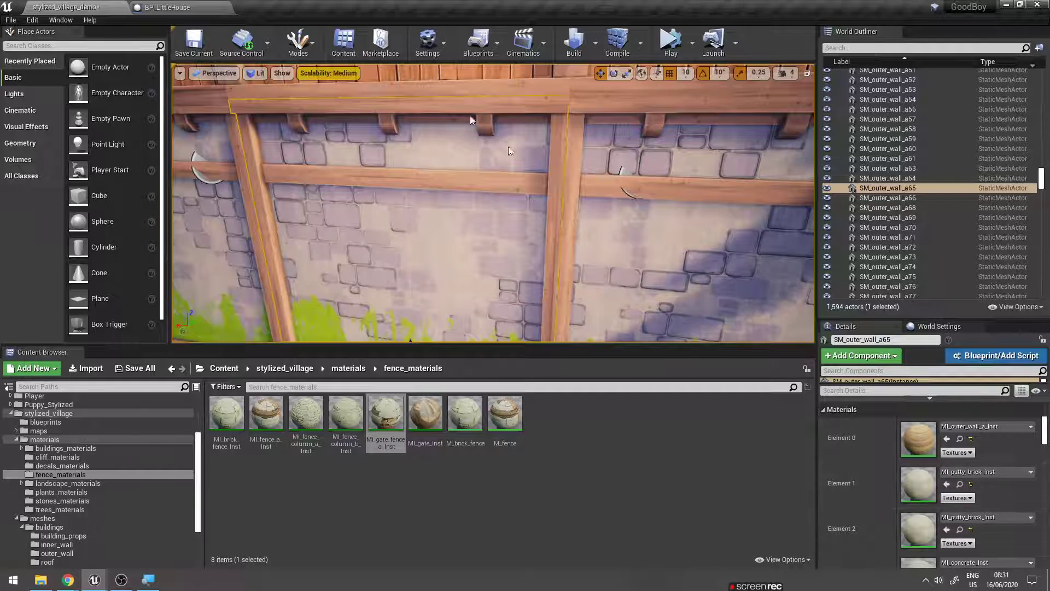
click(135, 6)
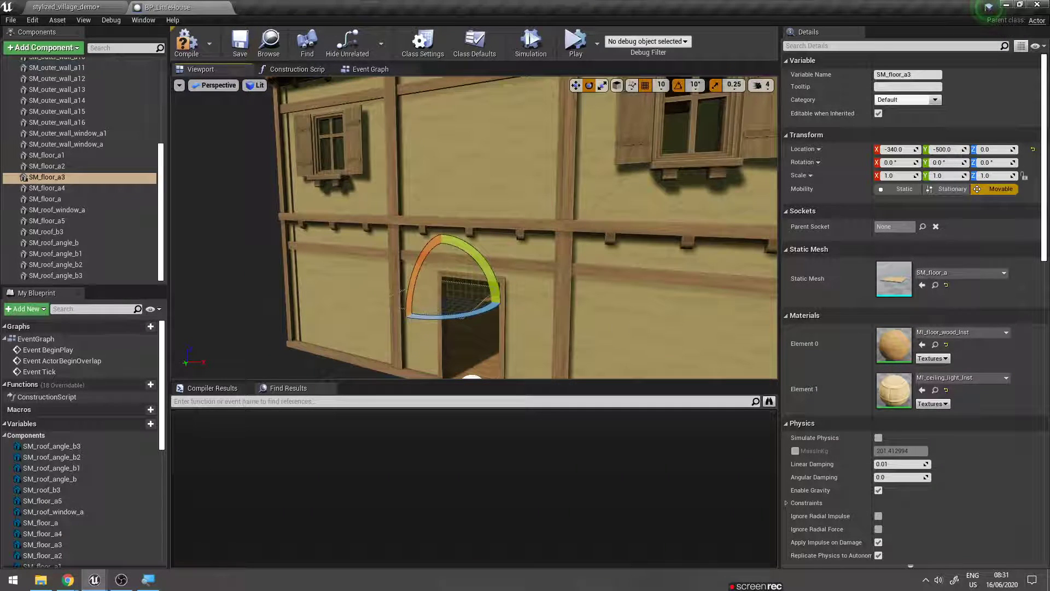
- Try MI_putty_brick_Inst on the floor piece's second material slot, then undo it
right_drag(474, 227, 474, 227)
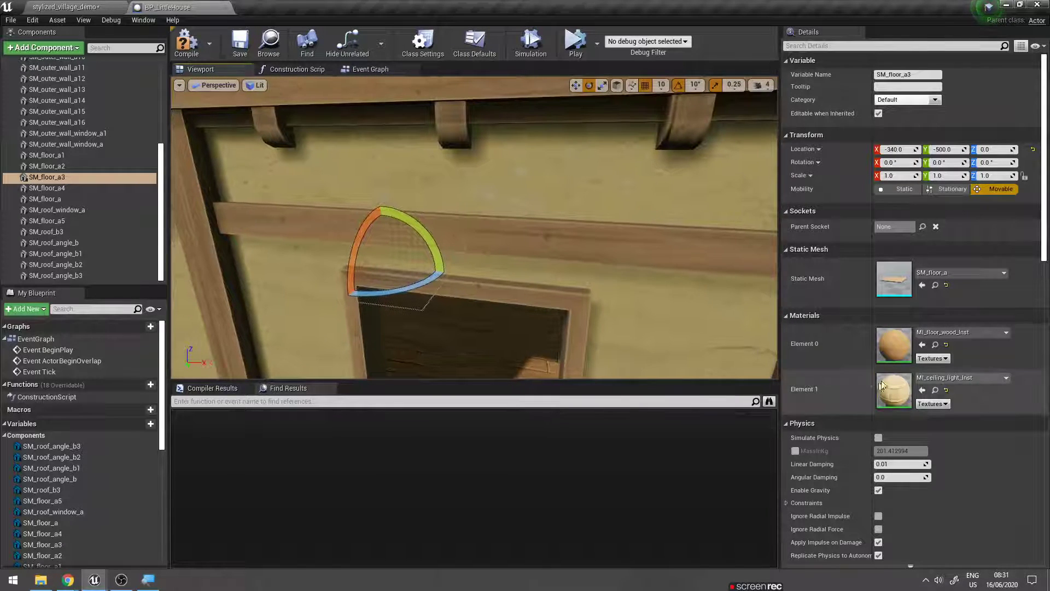
click(961, 377)
text(pul)
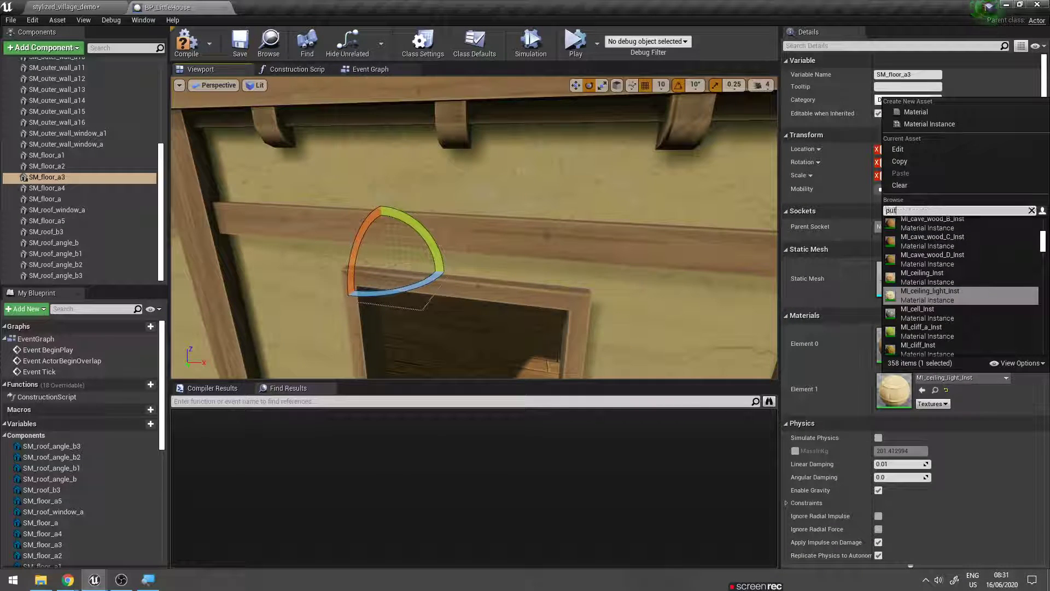
text(tty)
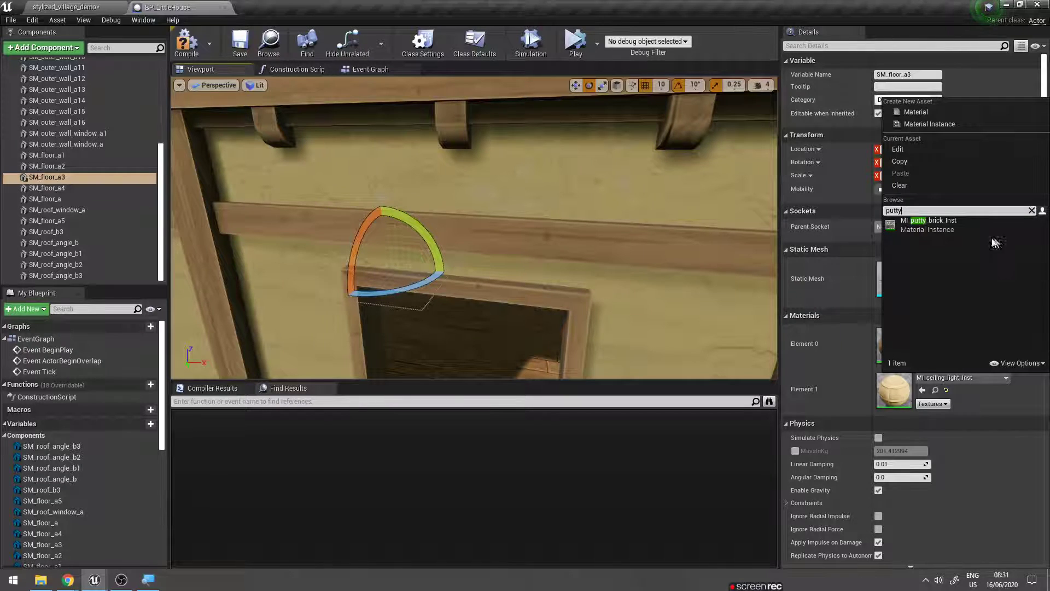
click(946, 226)
right_drag(528, 170, 527, 171)
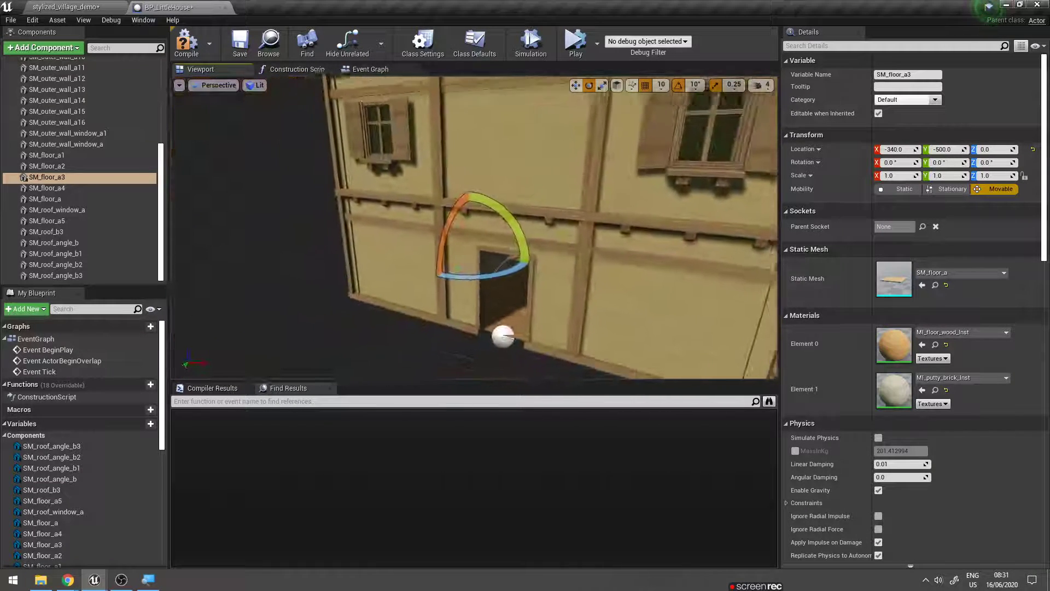
key(f)
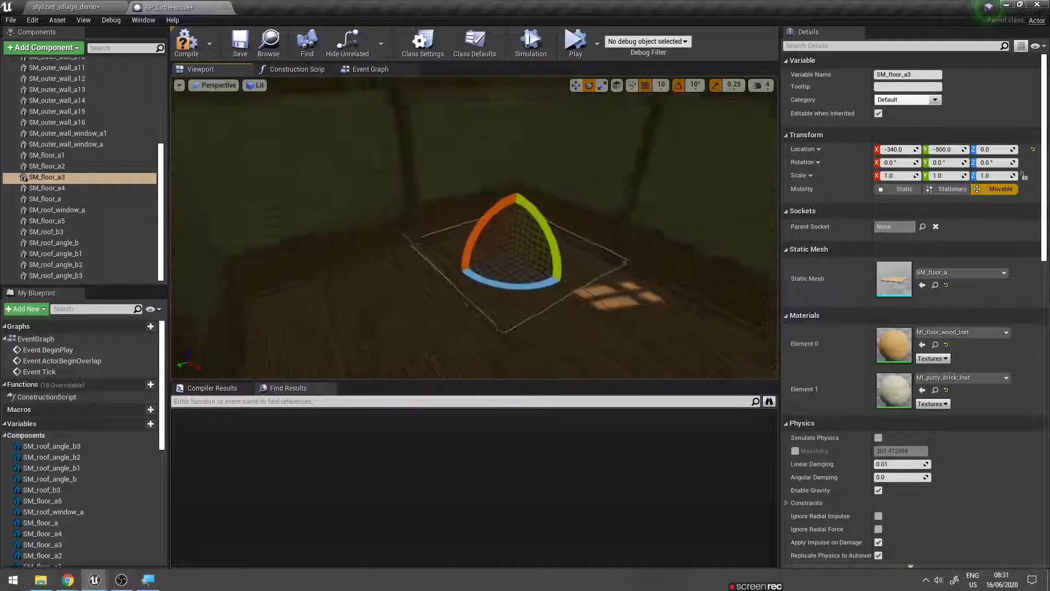
right_drag(541, 175, 541, 175)
click(541, 175)
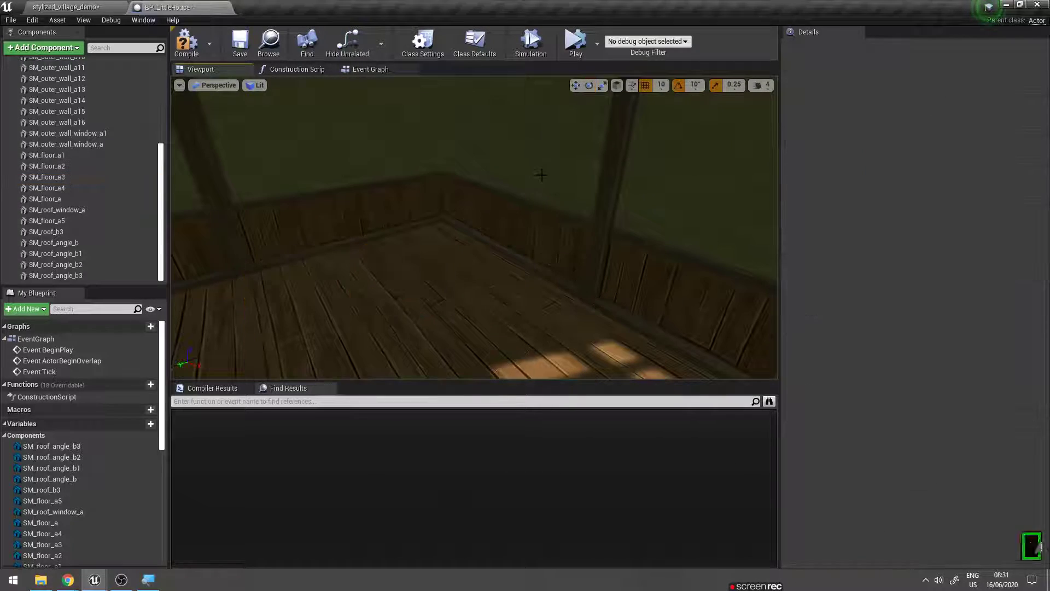
key(ctrl+z)
key(f)
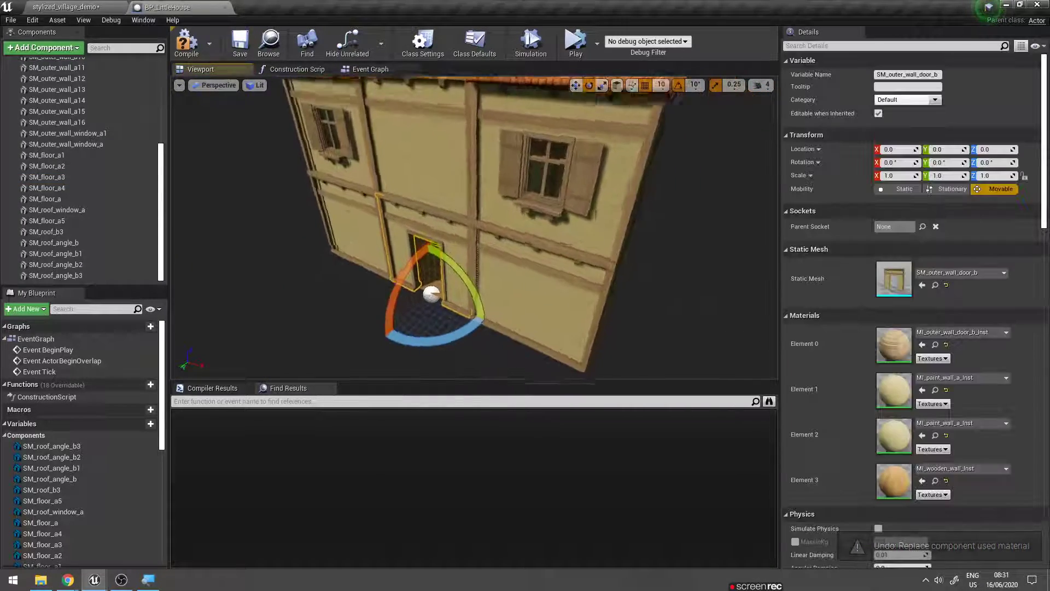
- Set SM_outer_wall_door_b's Element 1 material to MI_putty_brick_Inst around the doorway
right_drag(504, 242, 504, 242)
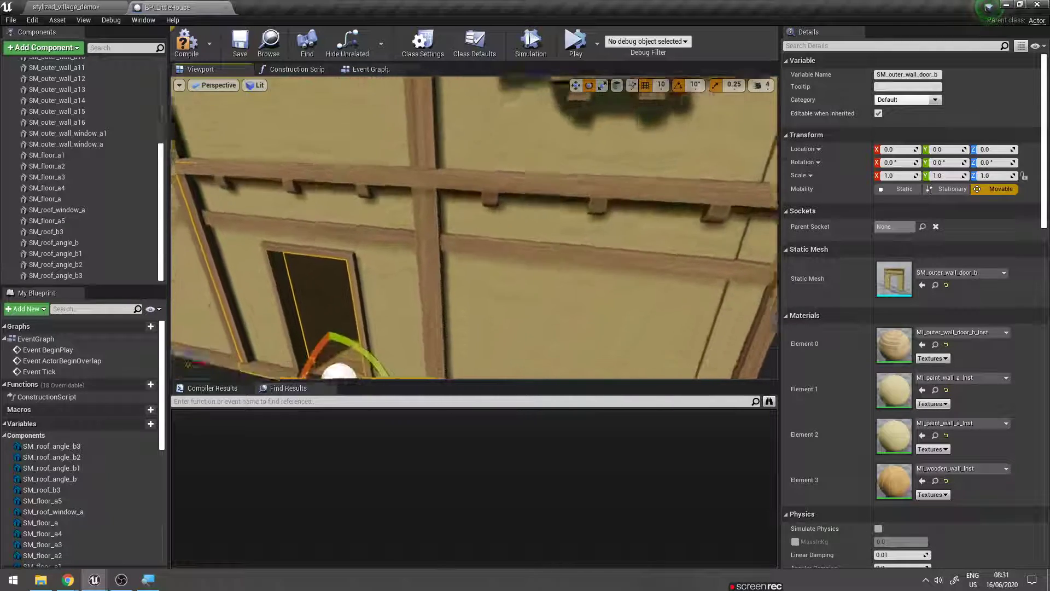
click(979, 377)
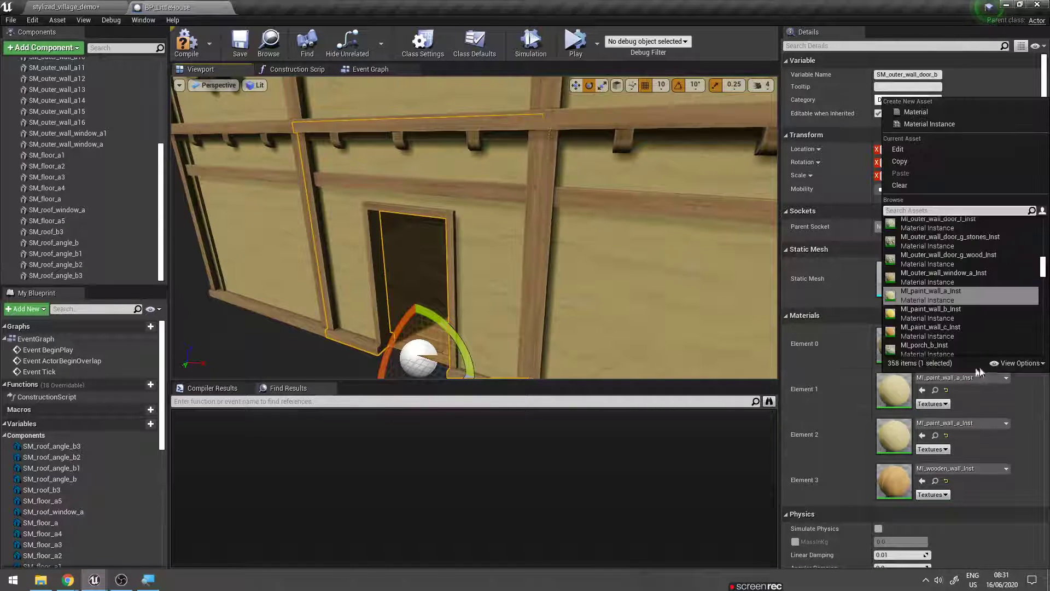
text(putty)
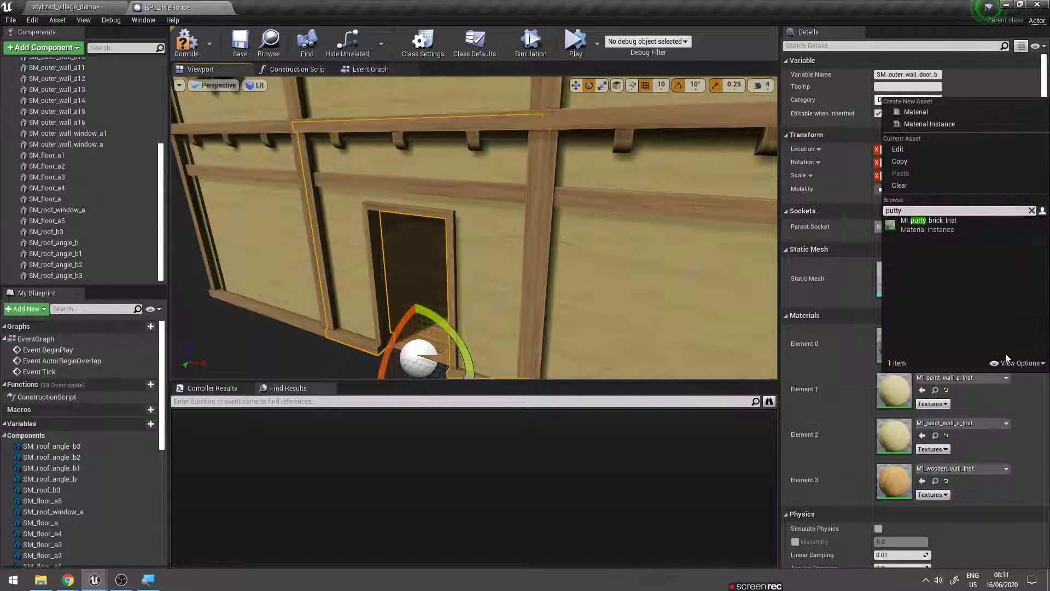
click(928, 223)
right_drag(473, 227, 474, 227)
key(w)
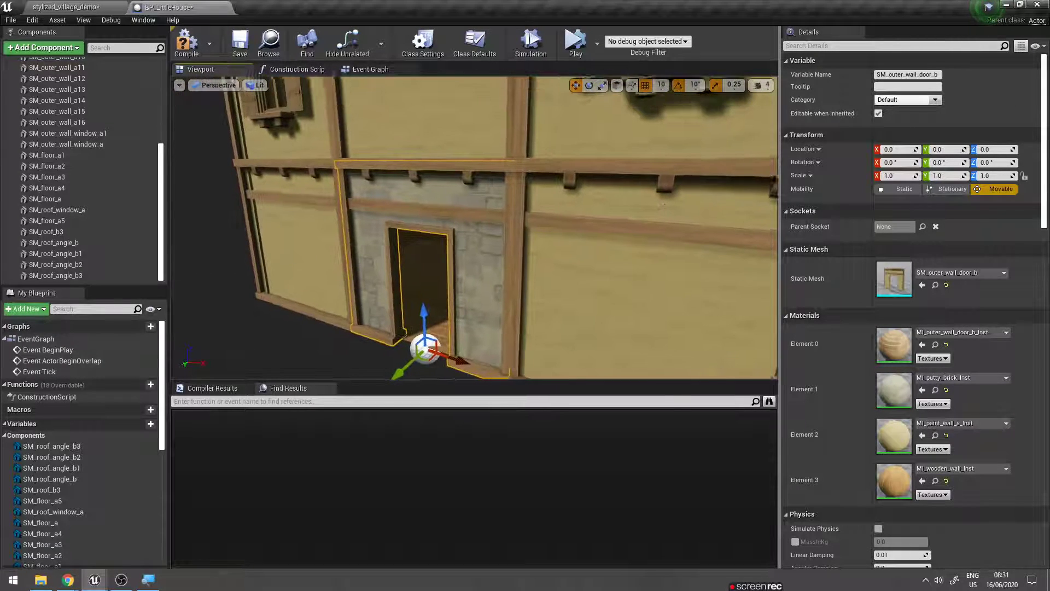
right_drag(630, 195, 630, 195)
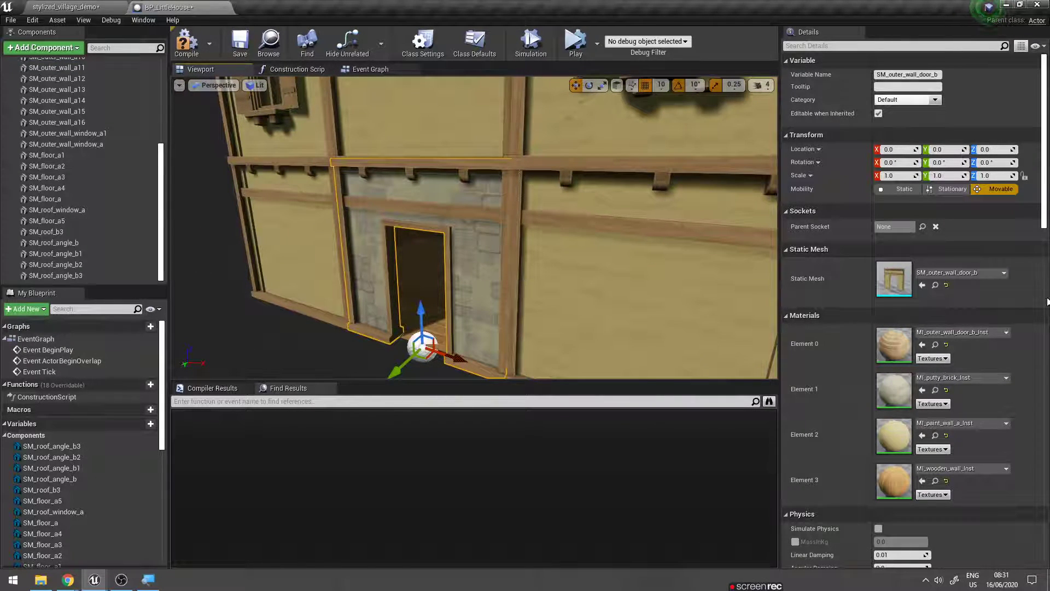
- Try MI_putty_brick_Inst on SM_outer_wall_a's Element 1, undo it, and return to the village level
click(576, 274)
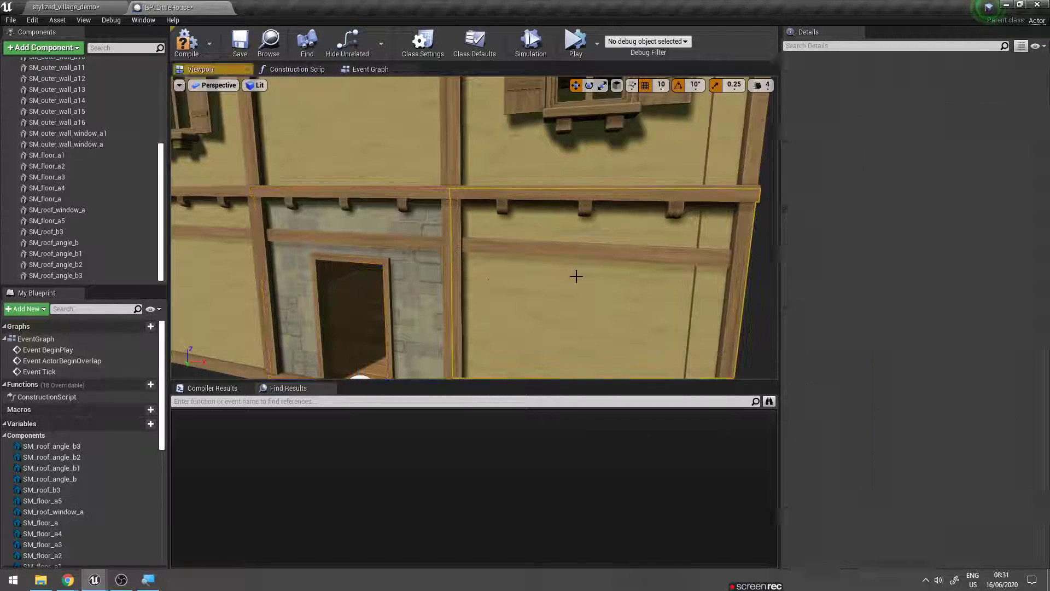
mouse_move(577, 274)
right_down()
mouse_move(491, 277)
mouse_move(492, 245)
right_up()
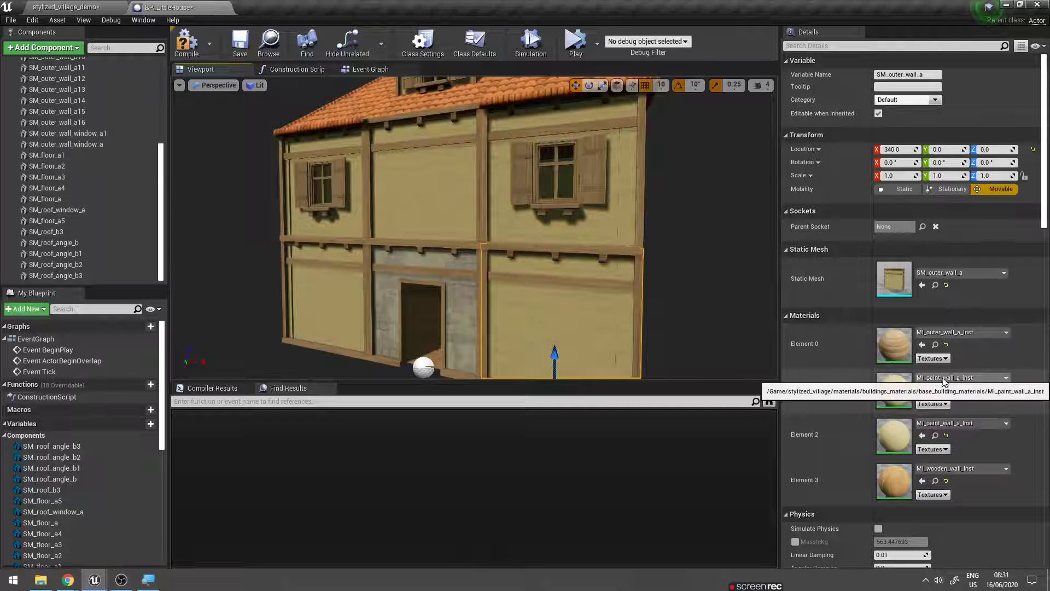
click(943, 379)
text(p)
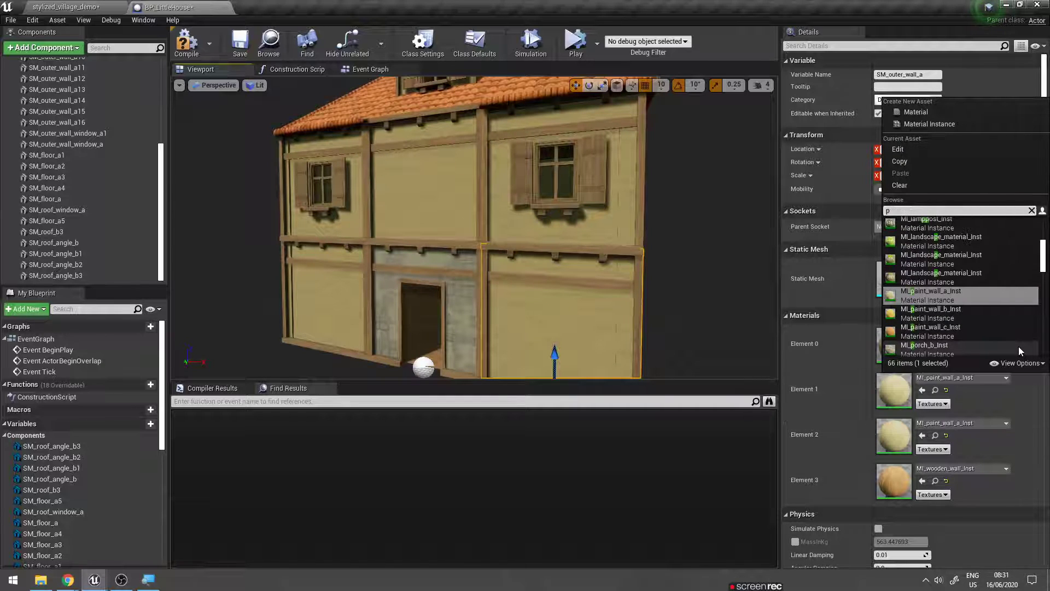
text(utty)
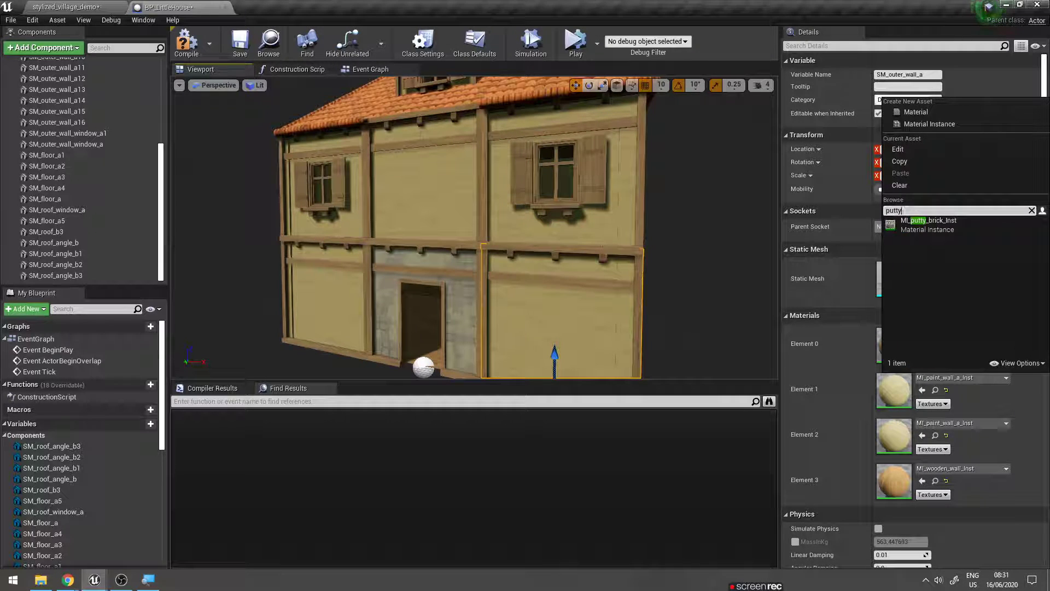
click(930, 223)
right_drag(492, 246, 492, 246)
key(ctrl+z)
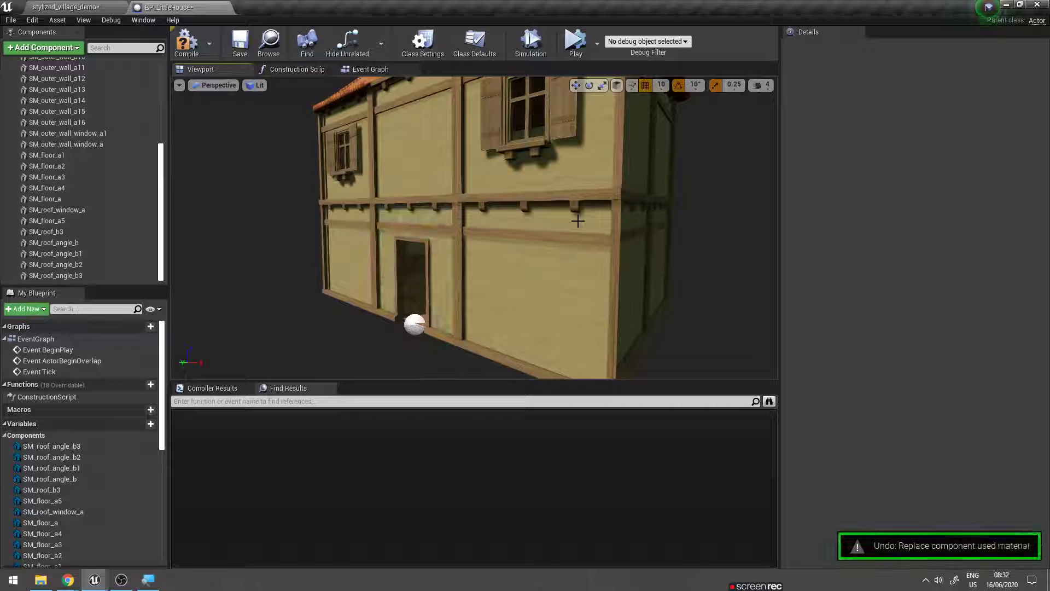
right_drag(588, 220, 589, 220)
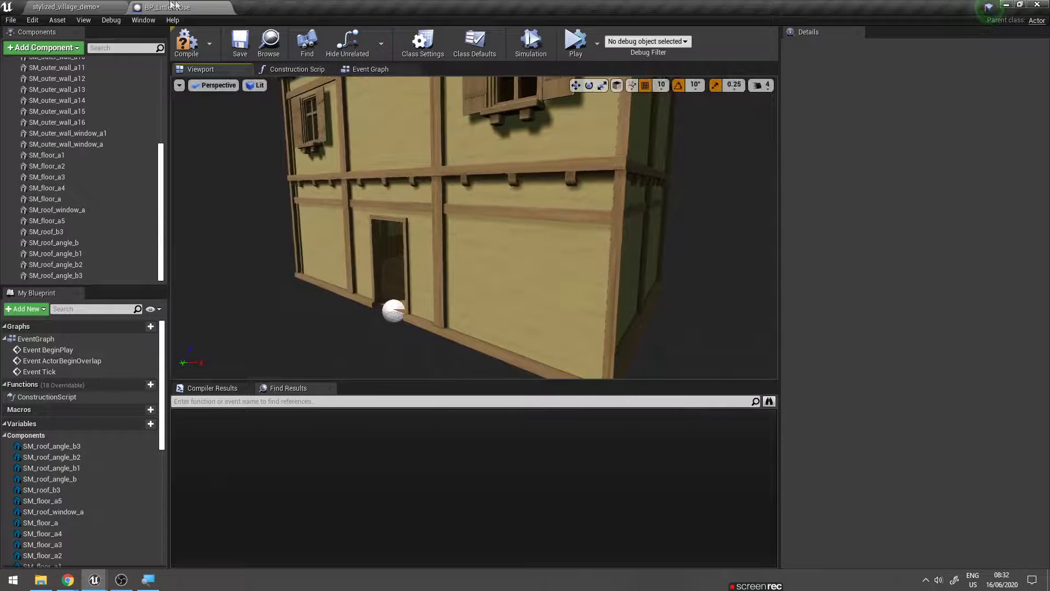
click(108, 8)
- Open decals_materials, select the yellow paint decal, and locate the wall piece's mesh asset
click(55, 465)
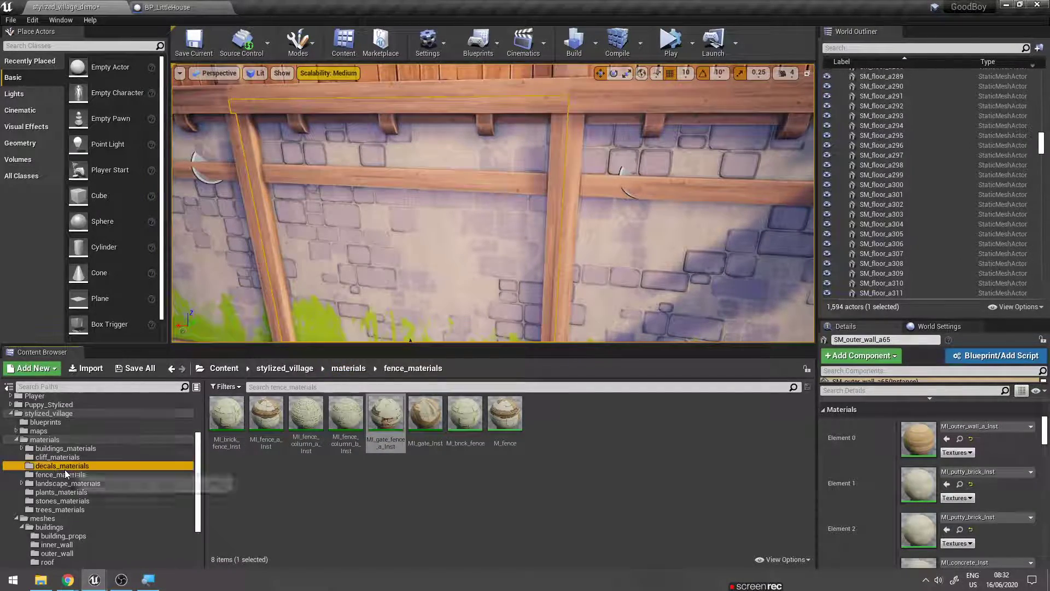
right_drag(492, 208, 492, 208)
mouse_move(535, 167)
right_down()
mouse_move(356, 263)
mouse_move(632, 213)
mouse_move(622, 143)
right_up()
click(600, 193)
right_drag(600, 193, 634, 192)
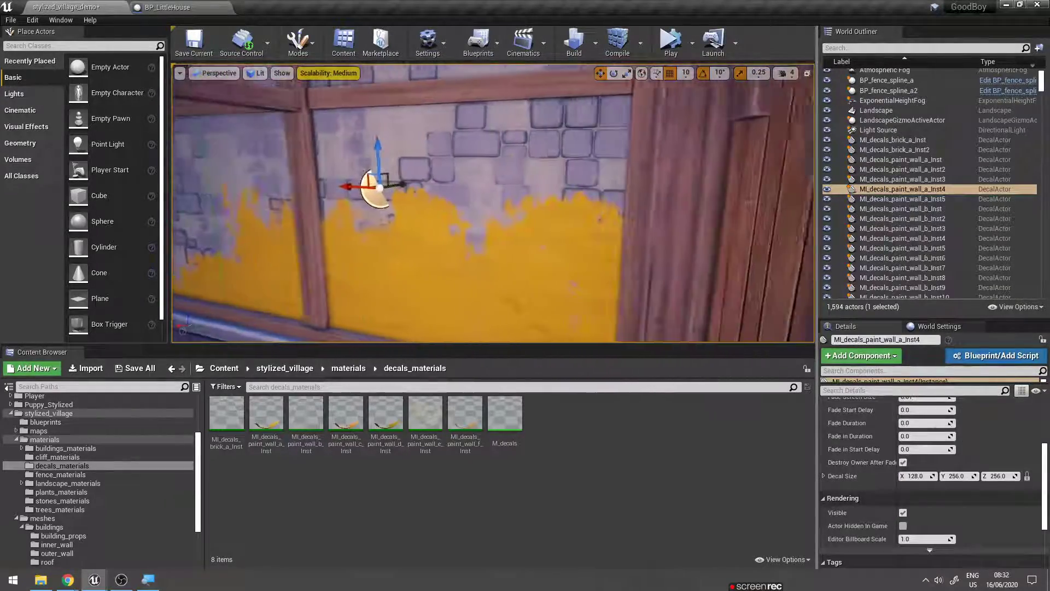
right_click(417, 165)
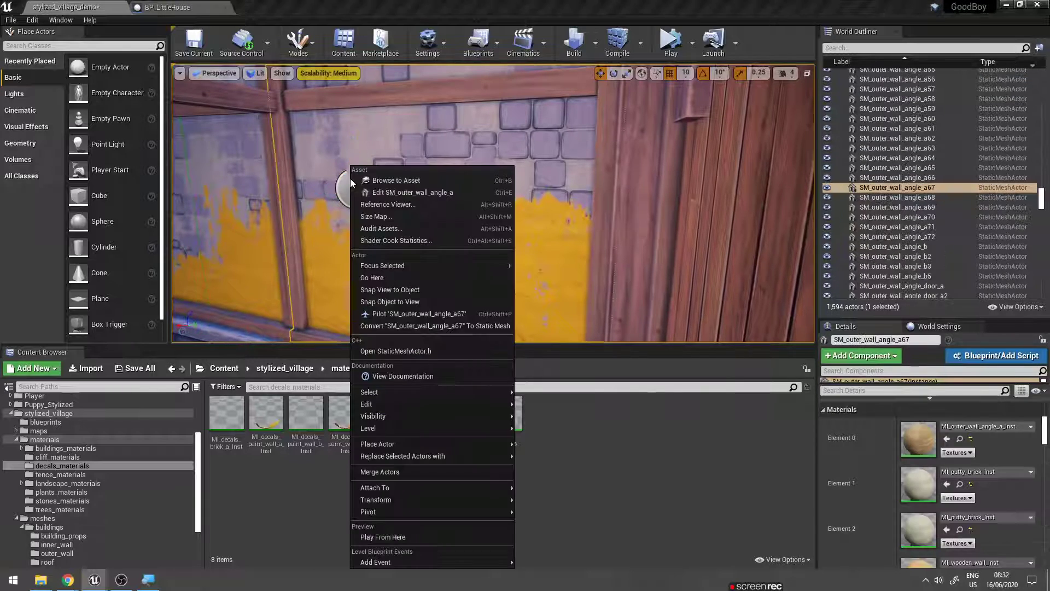
click(446, 176)
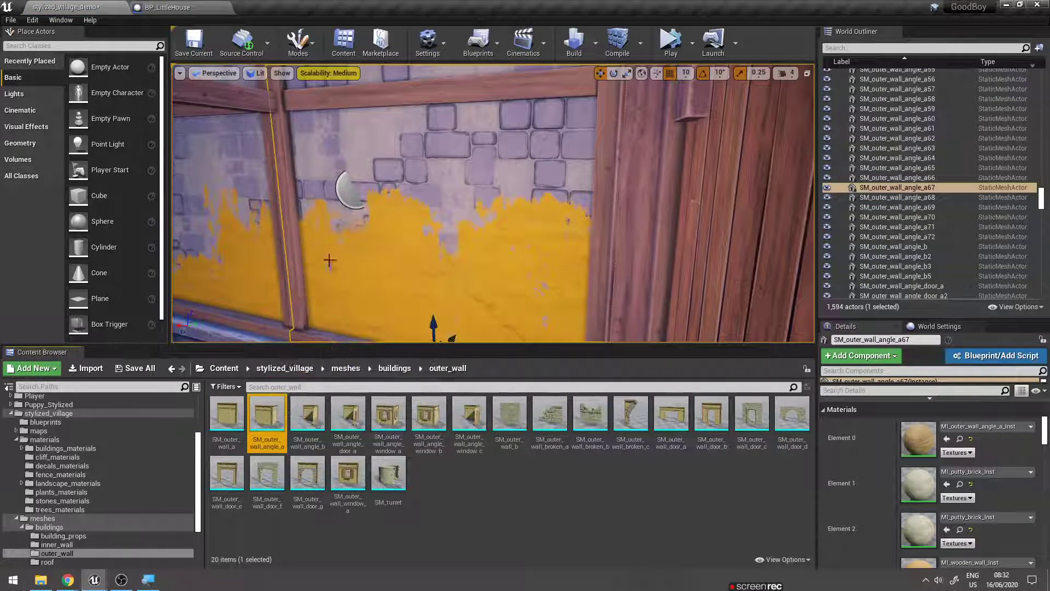
- Browse to the decal's paint material asset, then return to the BP_LittleHouse blueprint
click(343, 193)
right_click(343, 193)
click(377, 156)
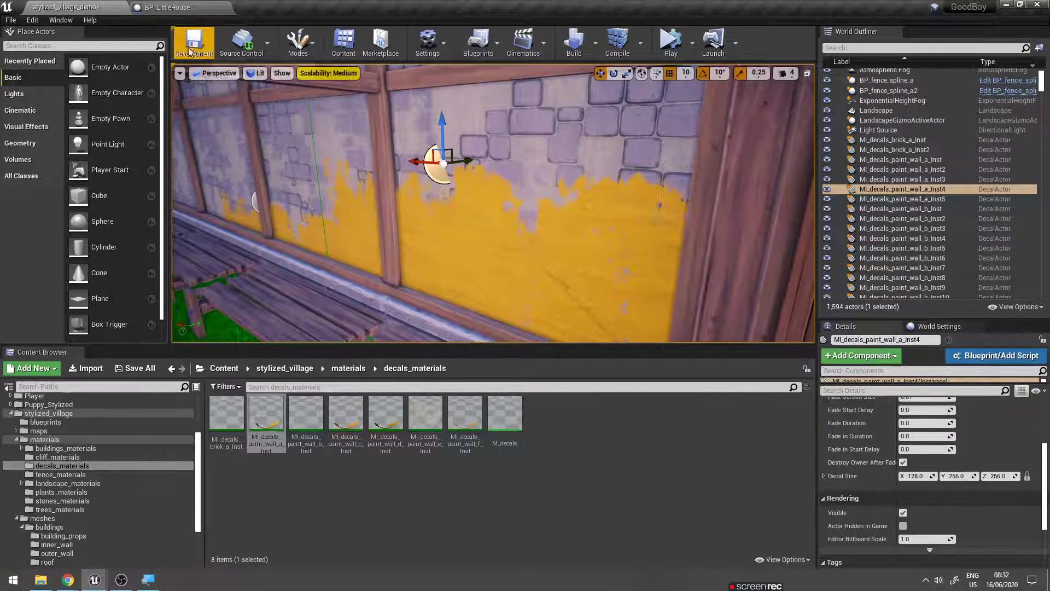
click(167, 7)
click(64, 47)
- Add a Decal component, turned to -90 yaw and placed at X 310, Z 130 on the front wall
text(df)
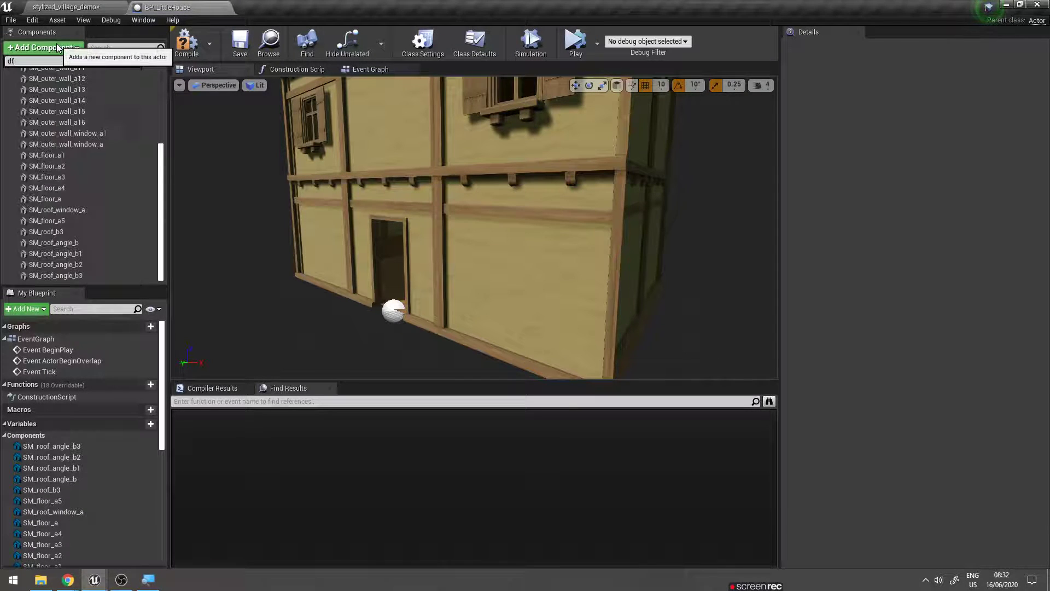
key(BackSpace)
text(ecal)
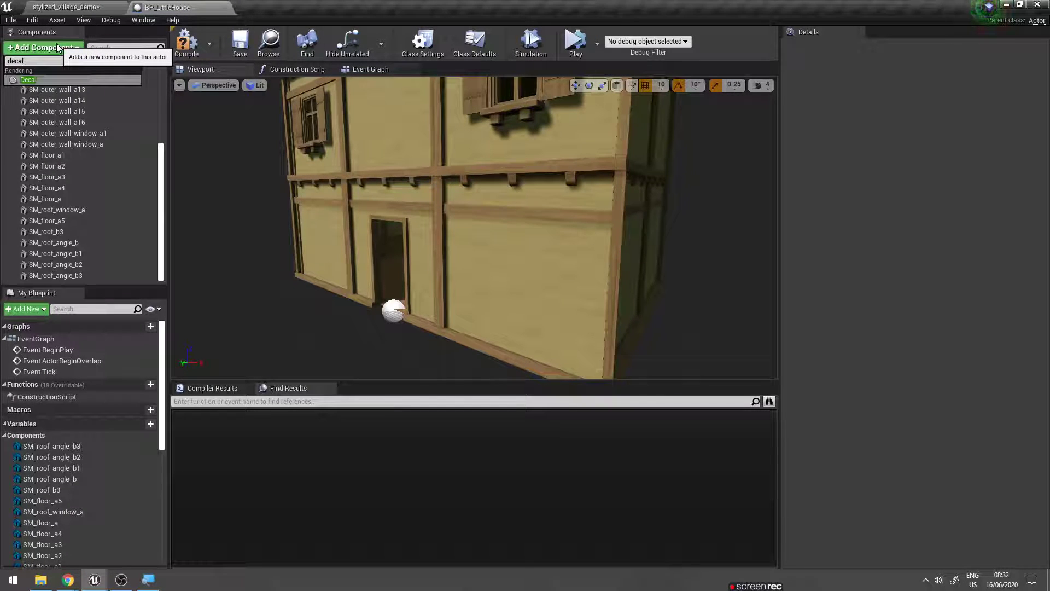
click(29, 79)
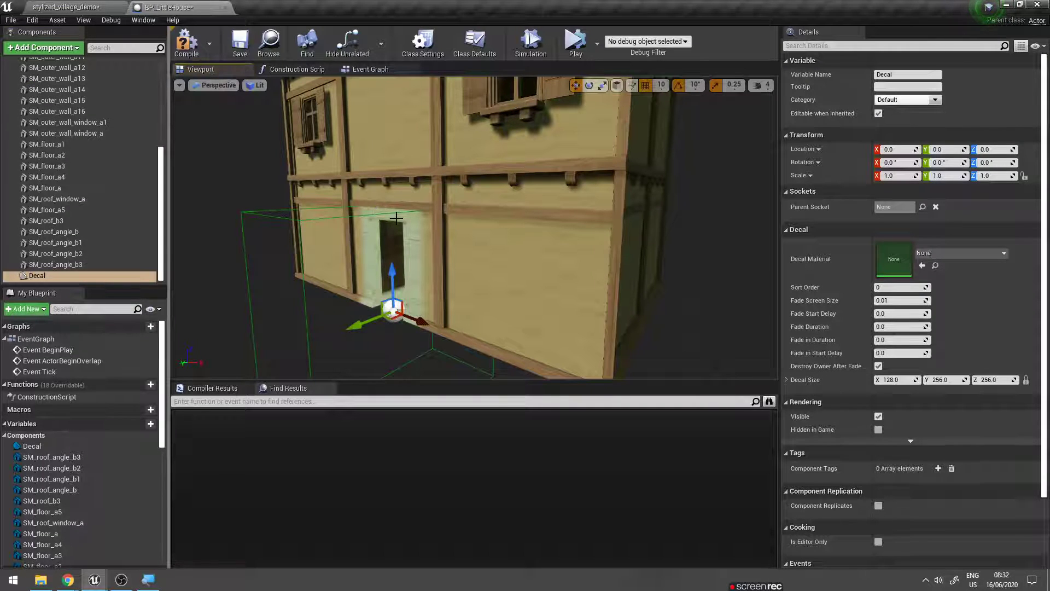
right_drag(425, 242, 396, 267)
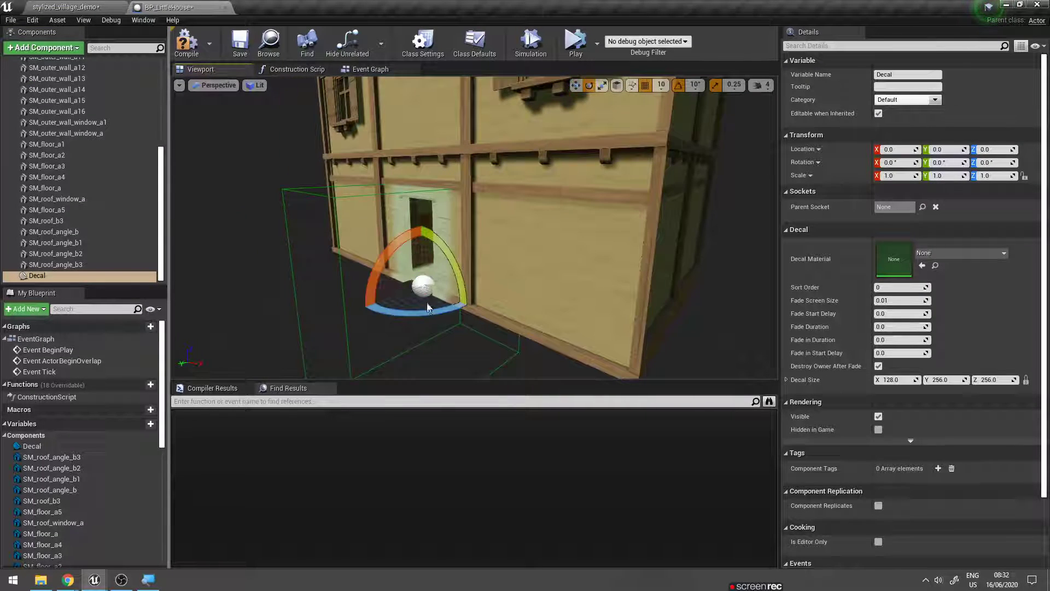
drag(428, 307, 383, 309)
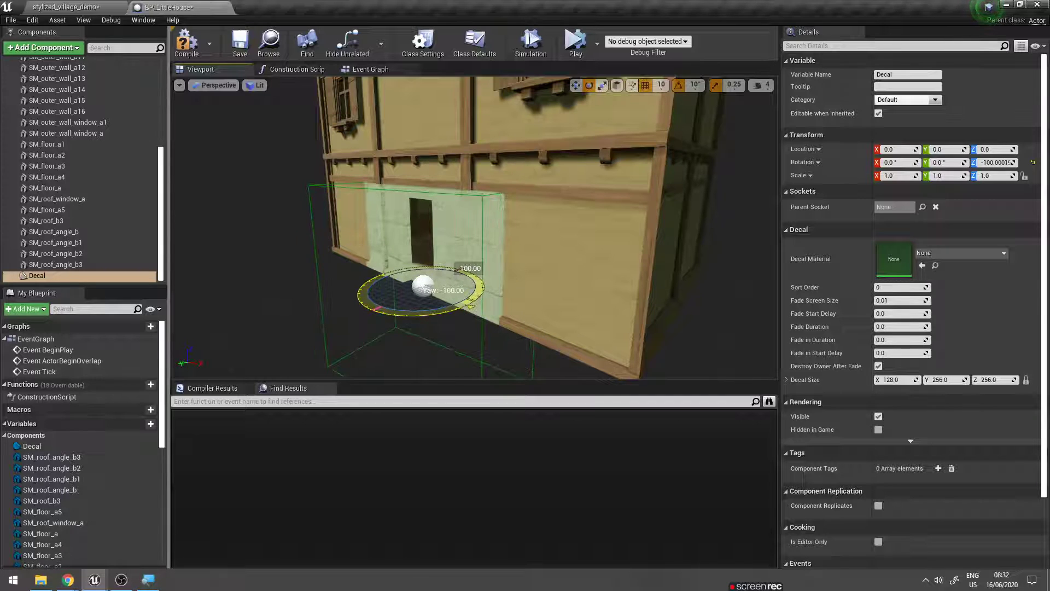
key(w)
drag(465, 291, 548, 320)
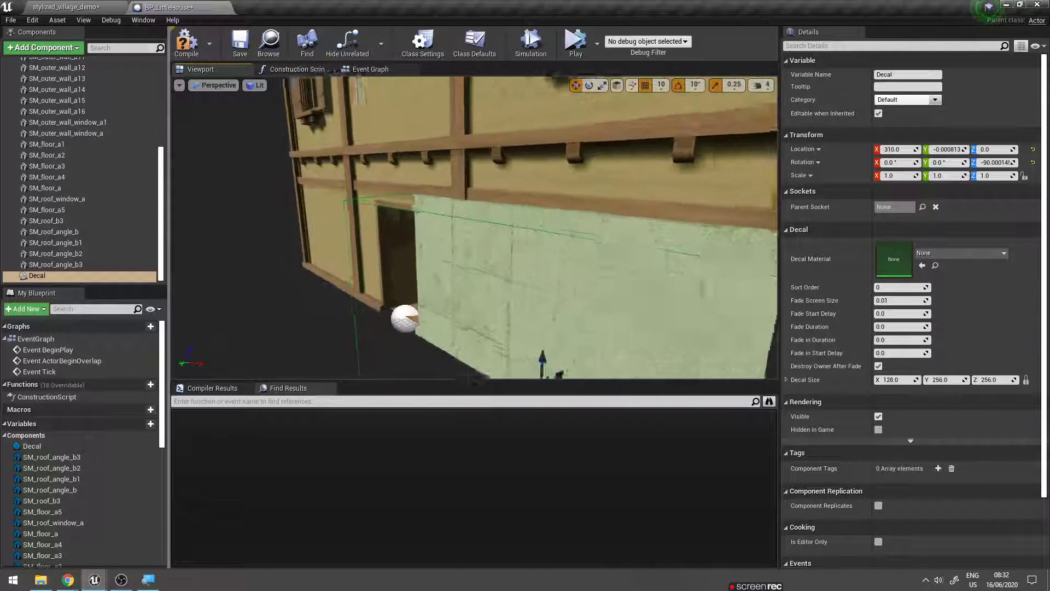
scroll(484, 272, down, 5)
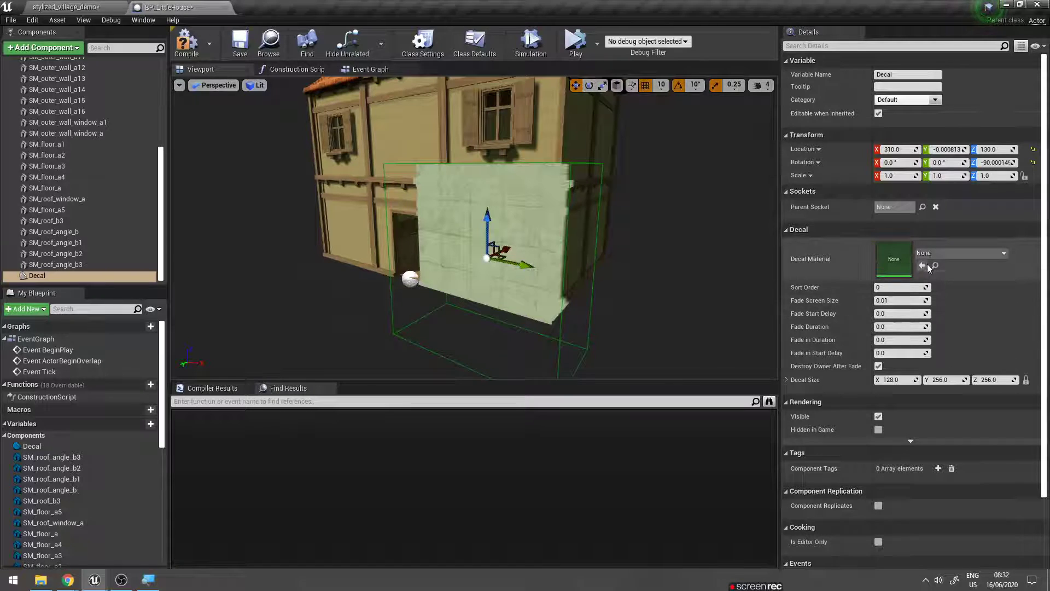
- Give the decal yellow MI_decals_paint_wall_a_Inst paint and lower it to height 80
click(922, 265)
scroll(618, 206, up, 5)
right_drag(463, 232, 469, 229)
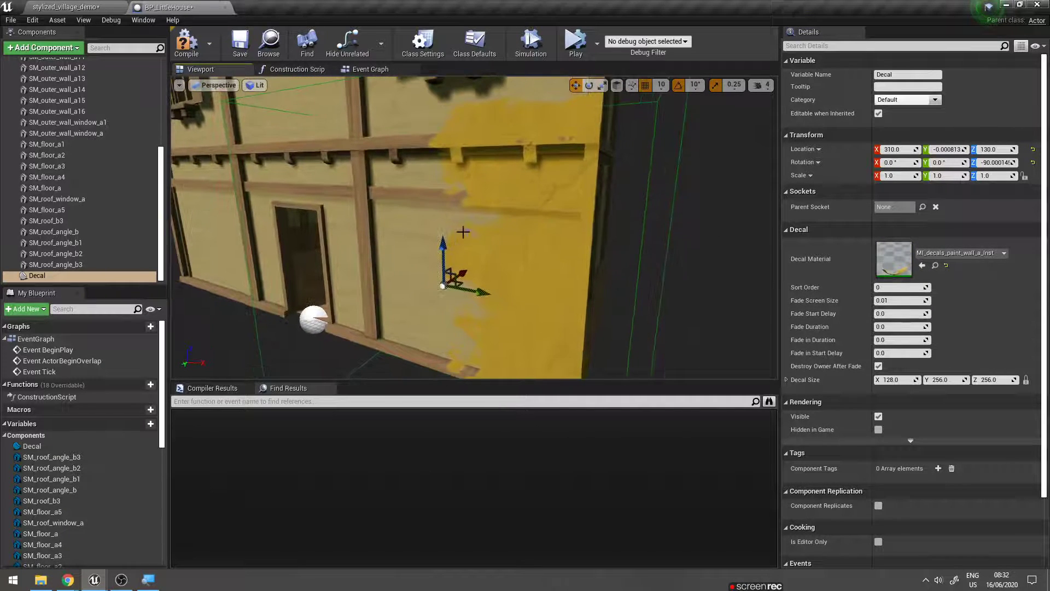
drag(442, 246, 440, 282)
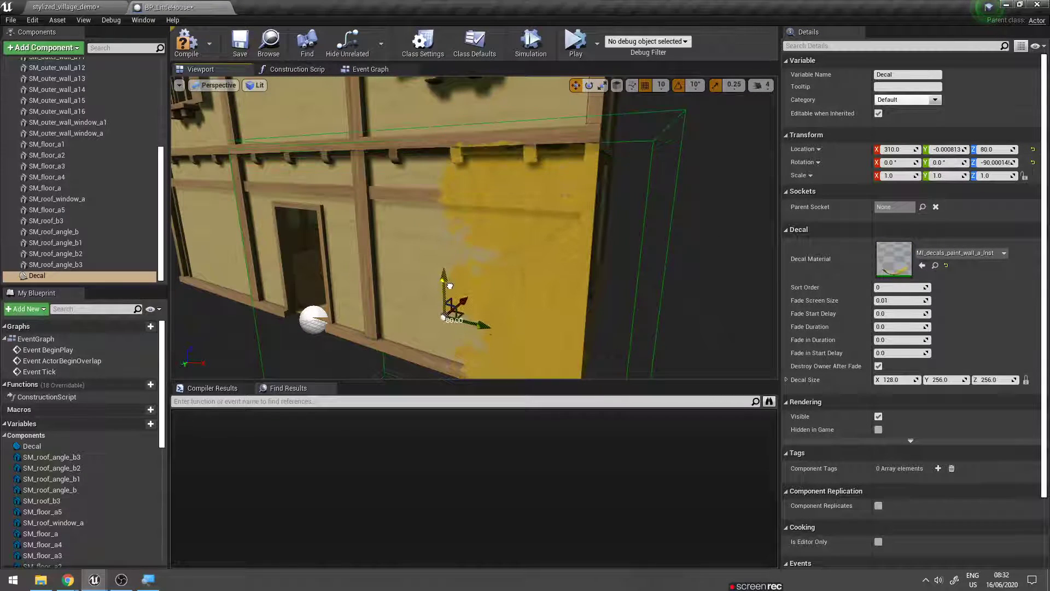
right_drag(441, 282, 350, 257)
- Scale the decal to 0.75 with 0.25 along X, and raise it to height 140
key(r)
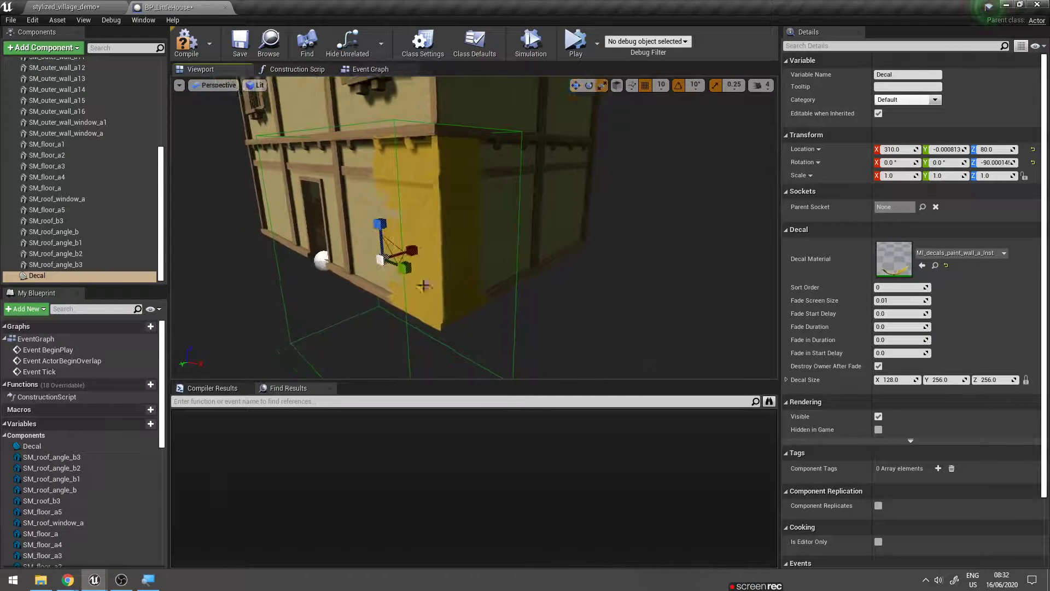
drag(376, 260, 369, 273)
key(w)
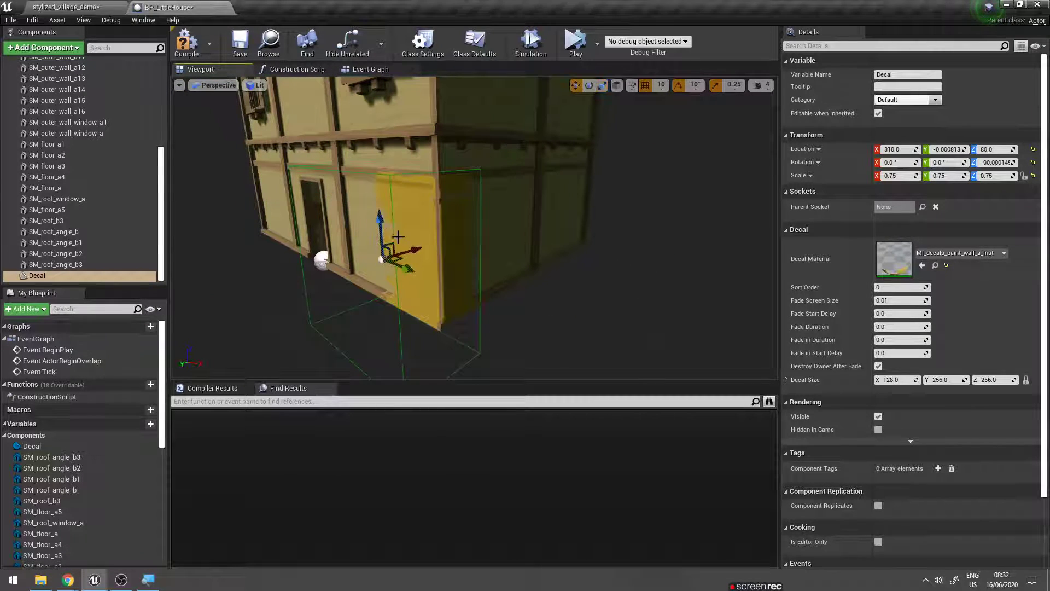
key(r)
drag(416, 250, 399, 253)
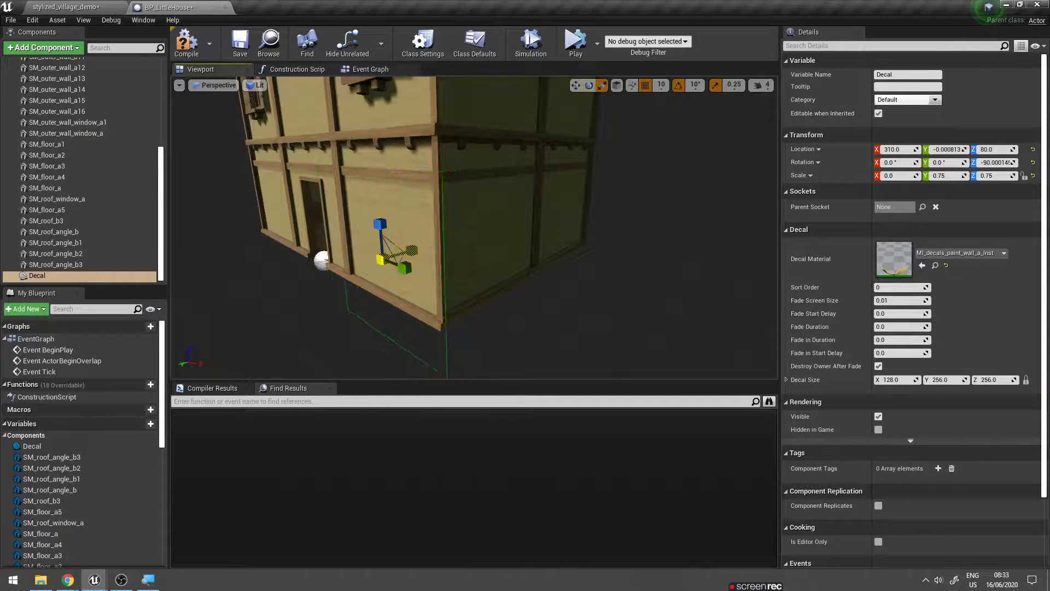
right_drag(416, 252, 430, 247)
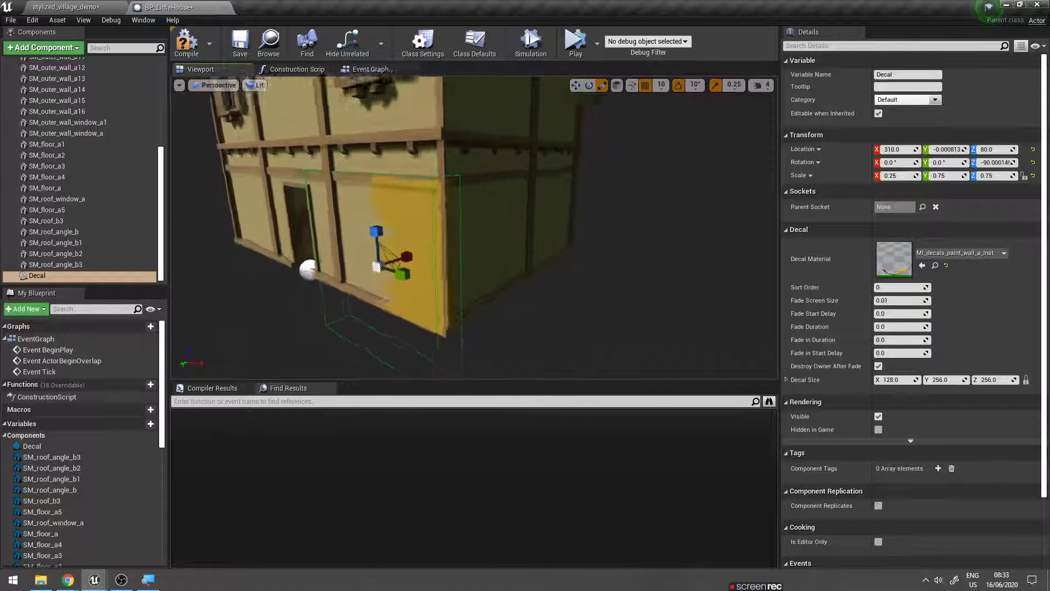
key(w)
drag(421, 235, 424, 202)
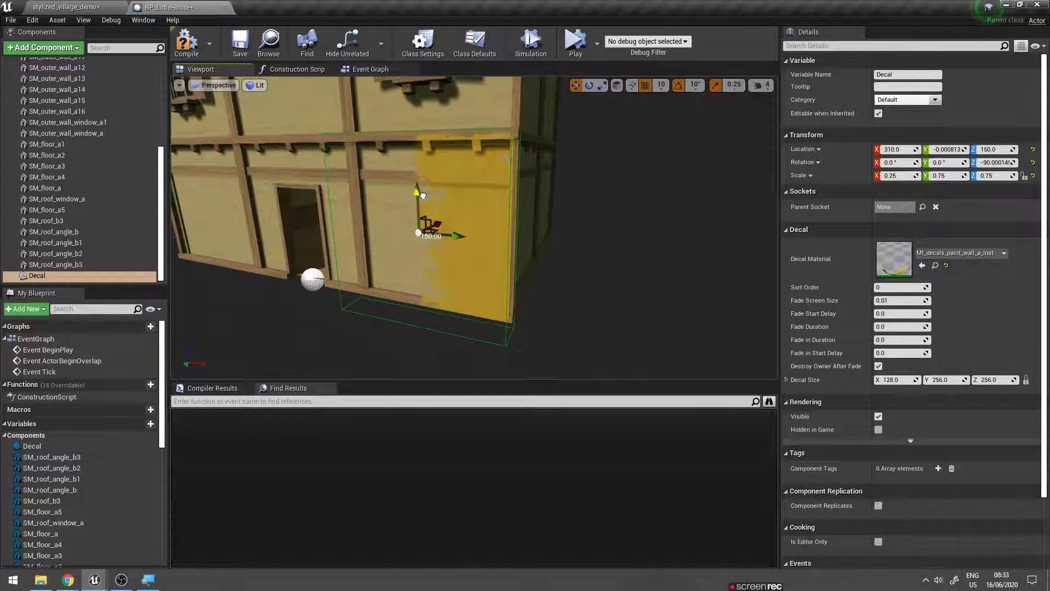
right_drag(424, 202, 416, 211)
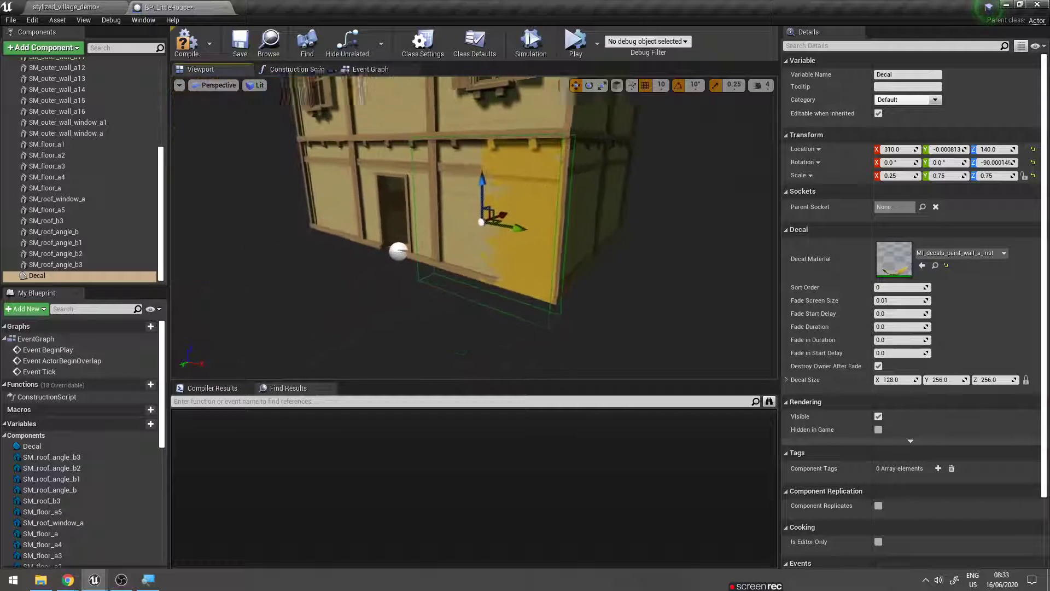
right_drag(583, 262, 583, 260)
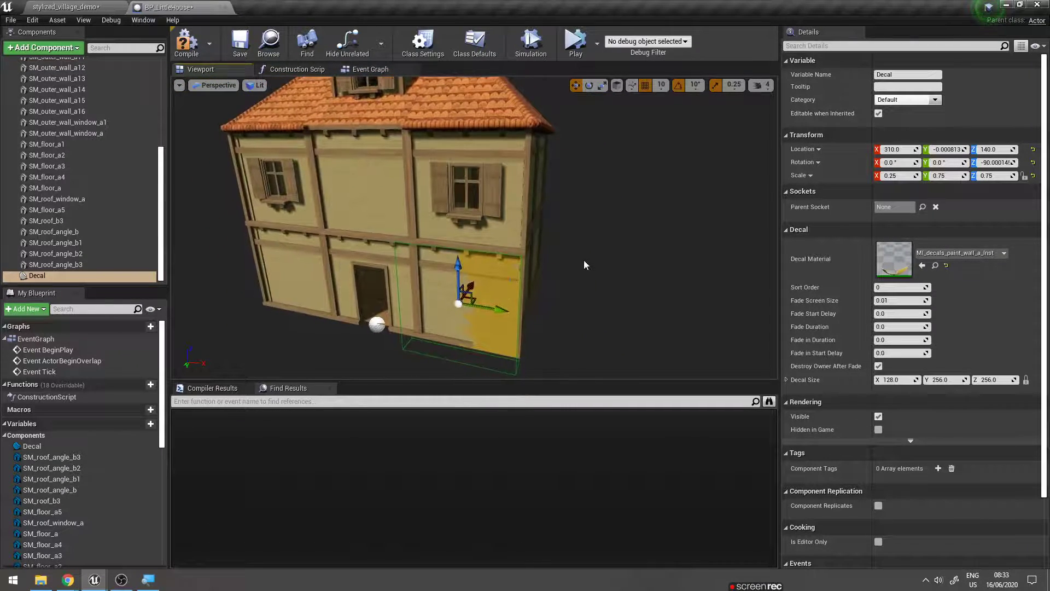
scroll(562, 224, up, 3)
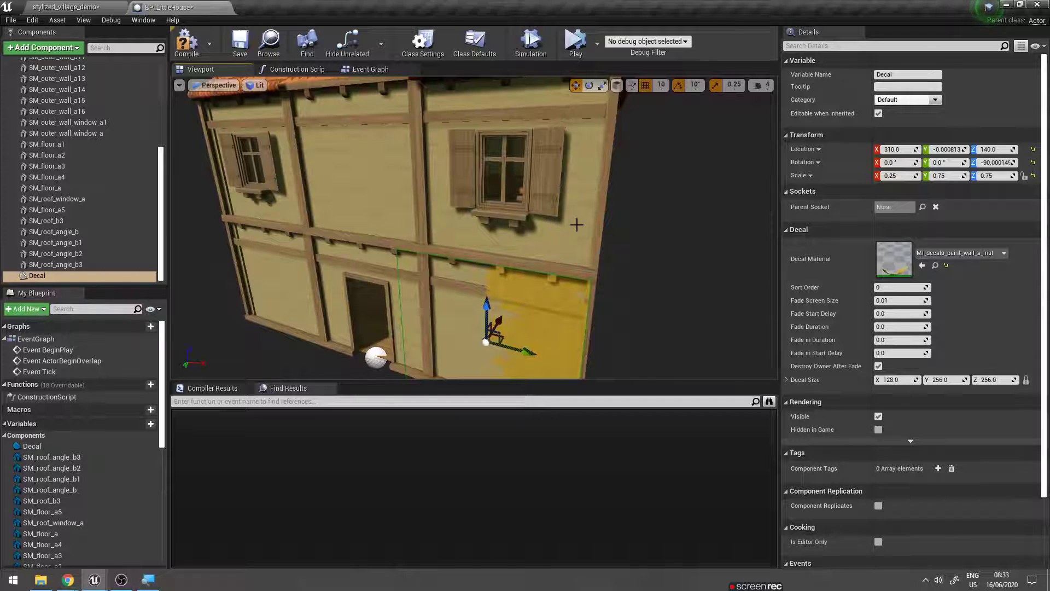
right_drag(547, 247, 552, 235)
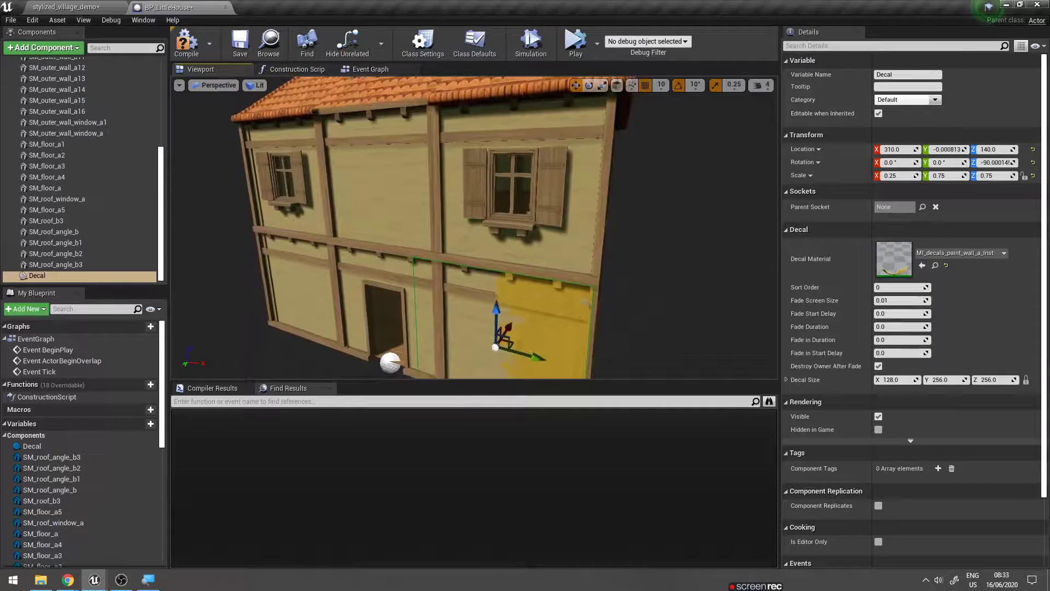
- Compile BP_LittleHouse and return to the stylized_village_demo level
click(622, 304)
right_drag(622, 299, 602, 300)
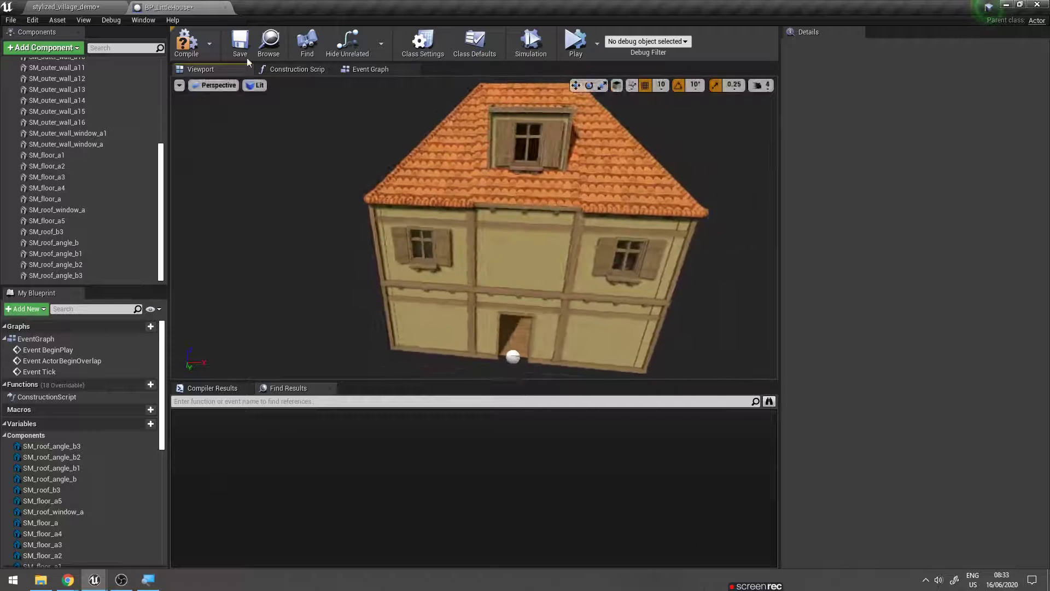
click(182, 48)
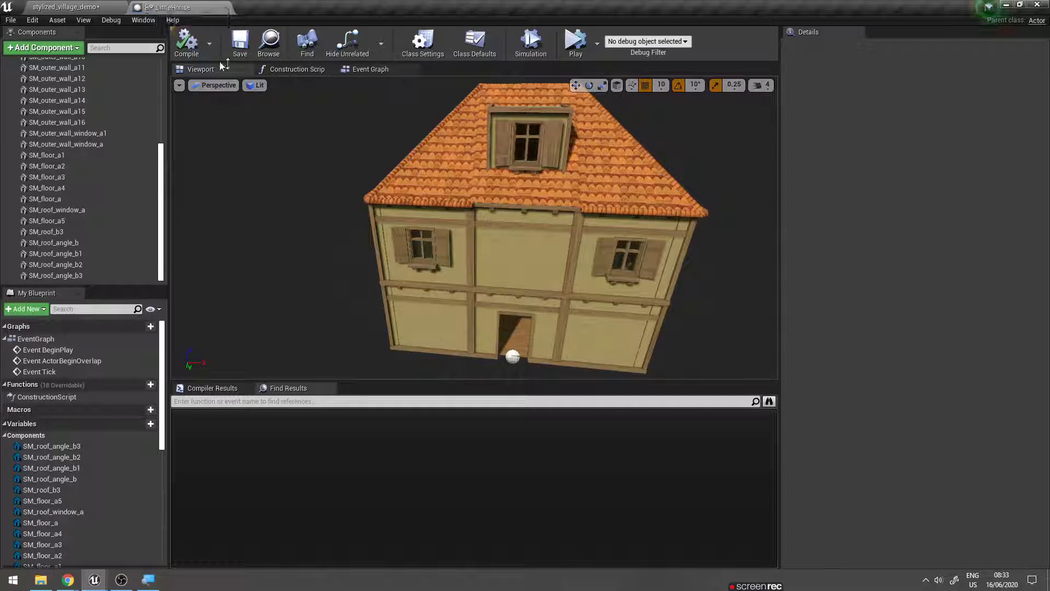
click(267, 48)
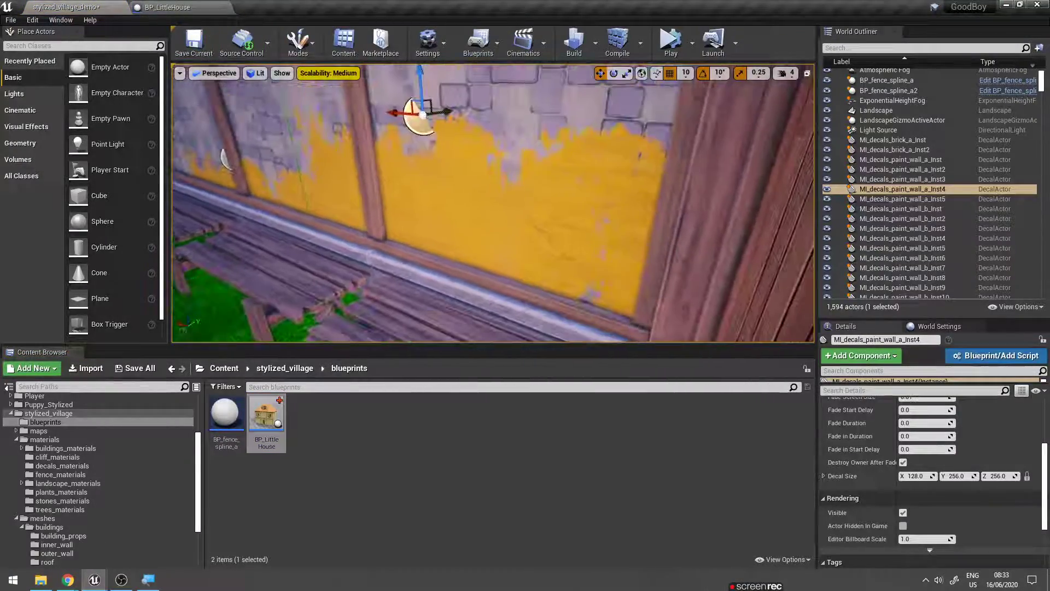
- Drag a BP_LittleHouse from the Content Browser into the village beside the cliffs
mouse_move(482, 208)
right_down()
mouse_move(446, 182)
mouse_move(446, 164)
mouse_move(443, 186)
right_up()
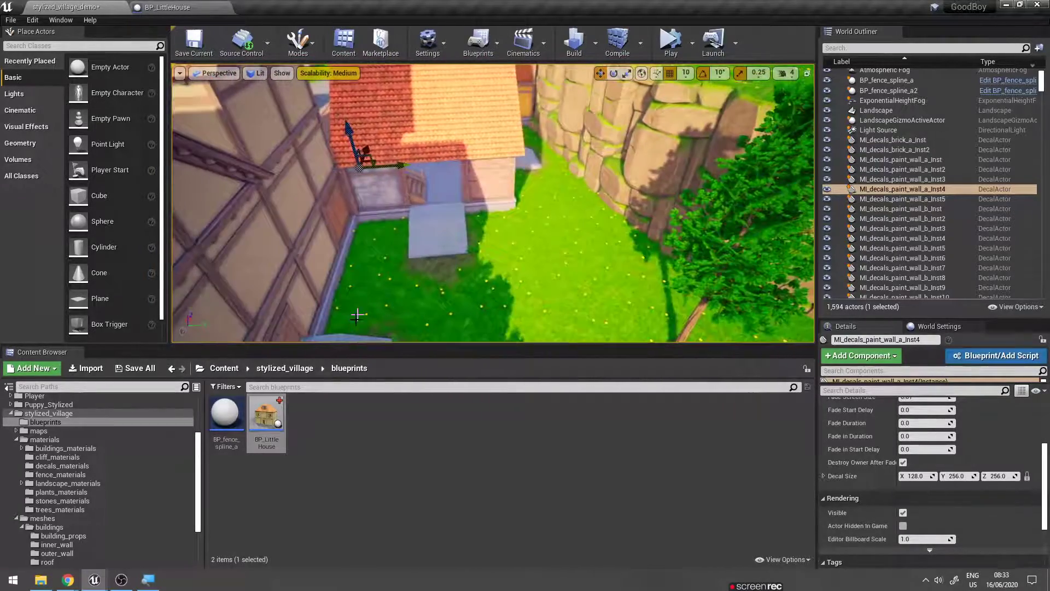
click(266, 419)
mouse_move(484, 309)
mouse_down()
mouse_move(592, 241)
mouse_move(469, 235)
mouse_up()
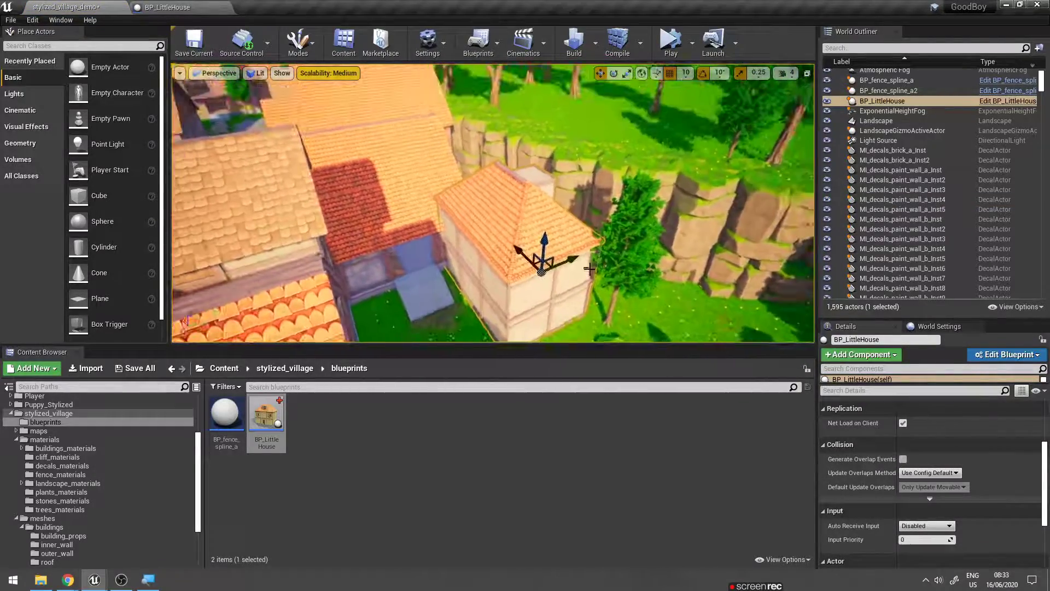
- Alt-drag the placed house along the gizmo axis to create BP_LittleHouse2 among the trees
right_drag(597, 248, 583, 271)
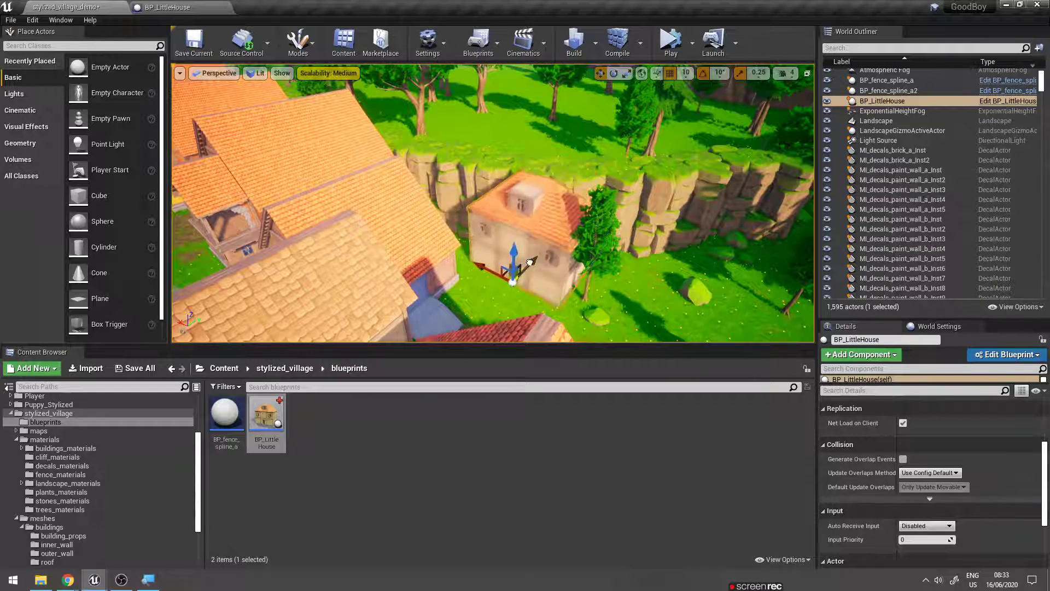
right_drag(509, 279, 509, 279)
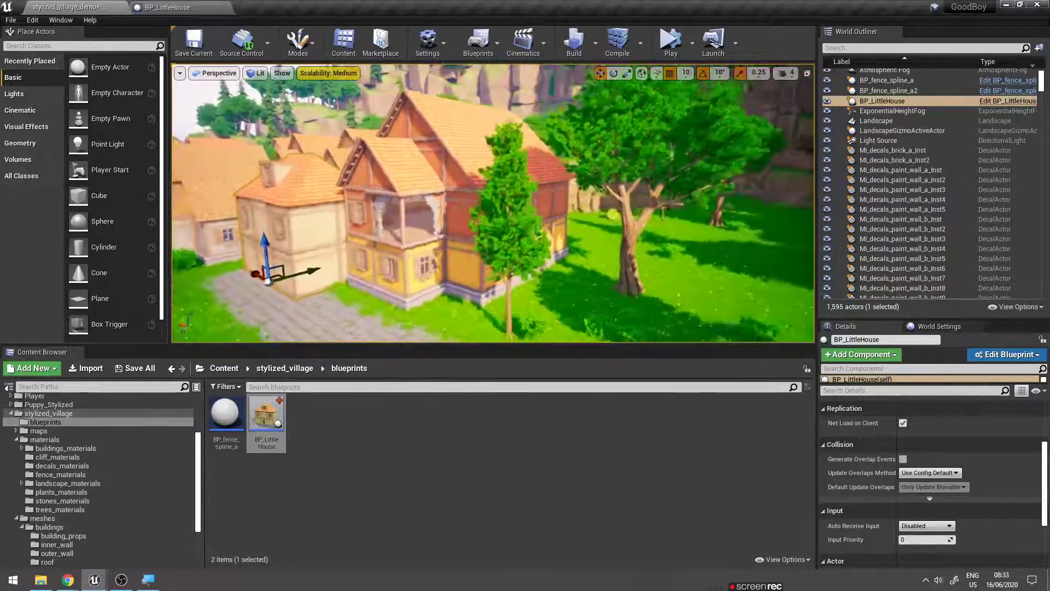
right_drag(510, 279, 510, 279)
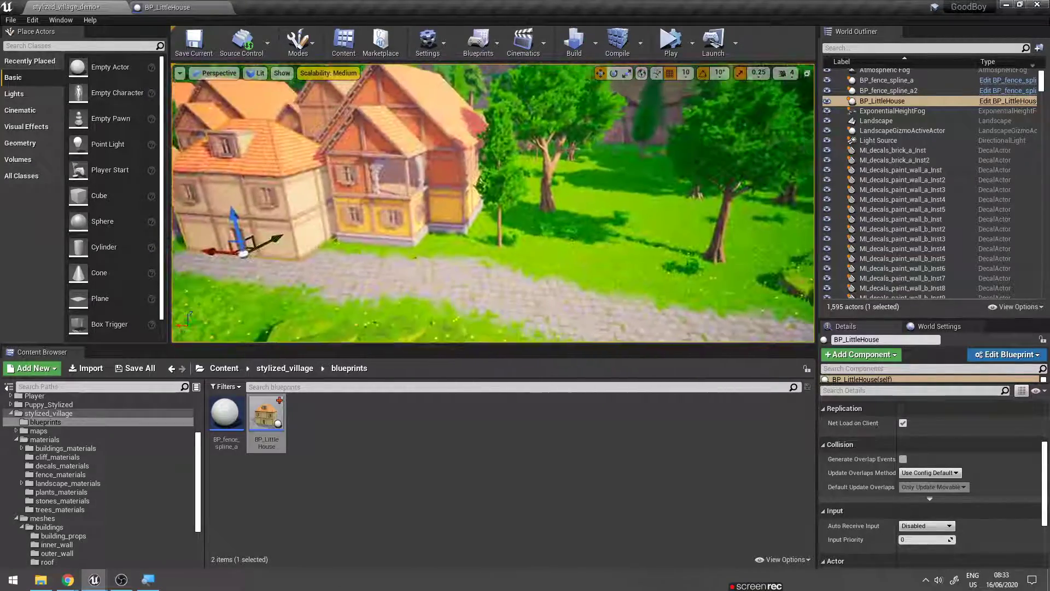
right_drag(316, 230, 316, 229)
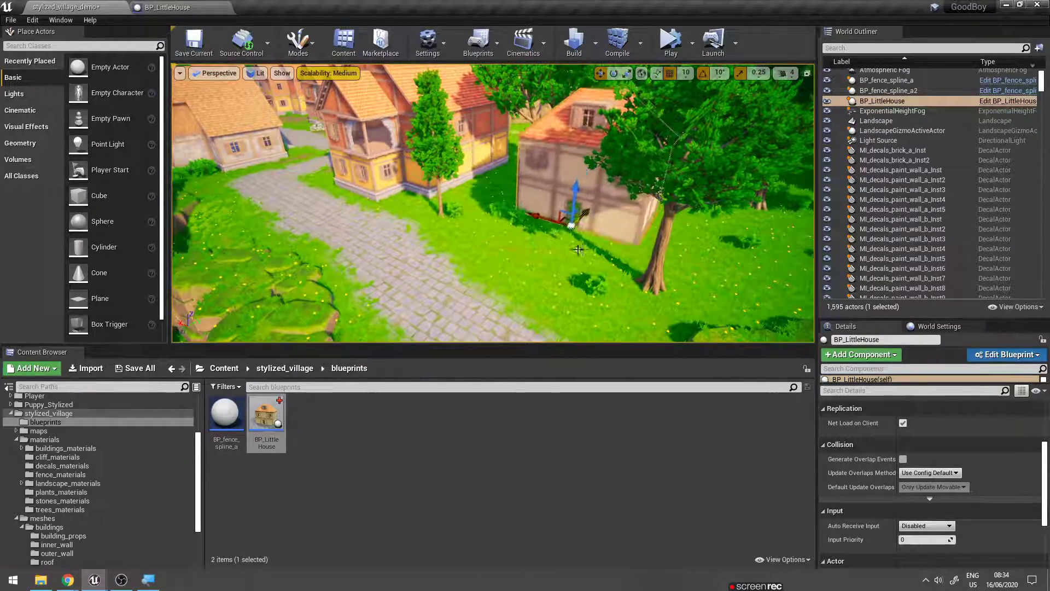
right_drag(316, 229, 316, 230)
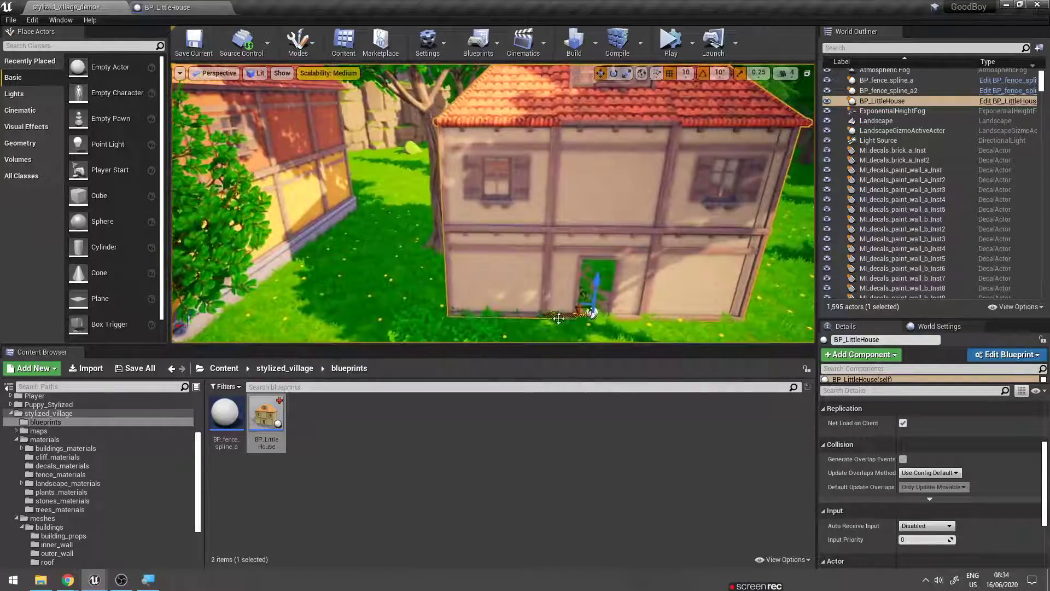
right_drag(644, 322, 644, 323)
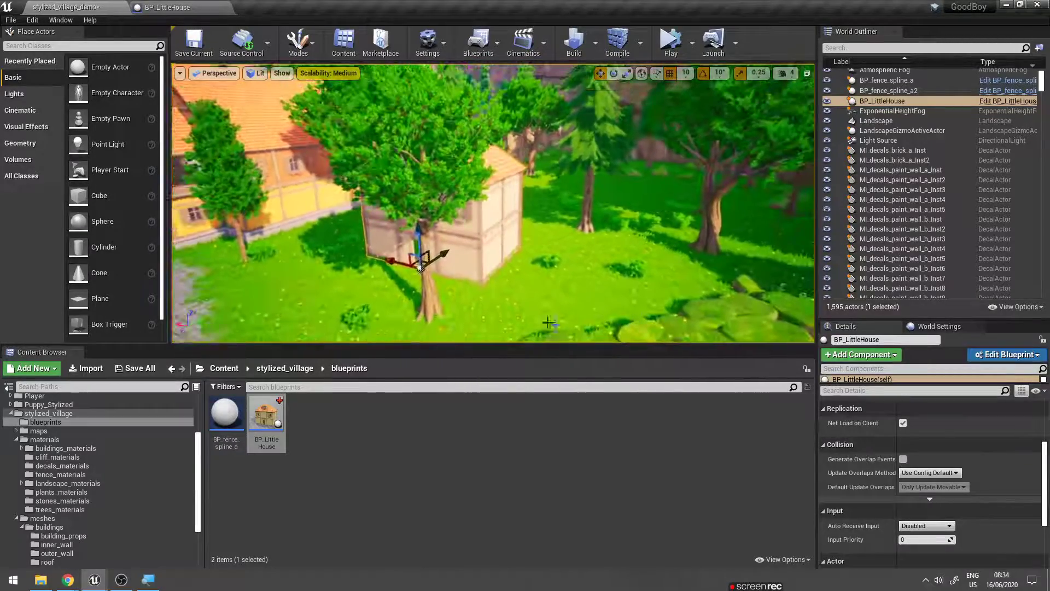
mouse_move(394, 260)
alt+mouse_down()
mouse_move(505, 290)
mouse_move(543, 284)
alt+mouse_up()
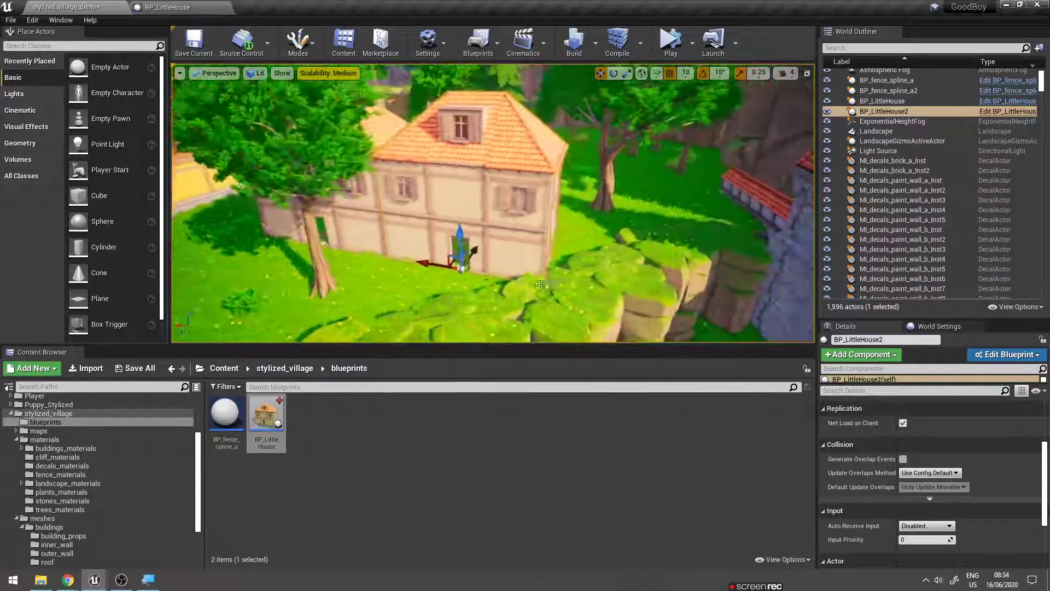
- Alt-drag a third house copy, BP_LittleHouse3, and focus the view on the original BP_LittleHouse
alt+drag(430, 266, 542, 272)
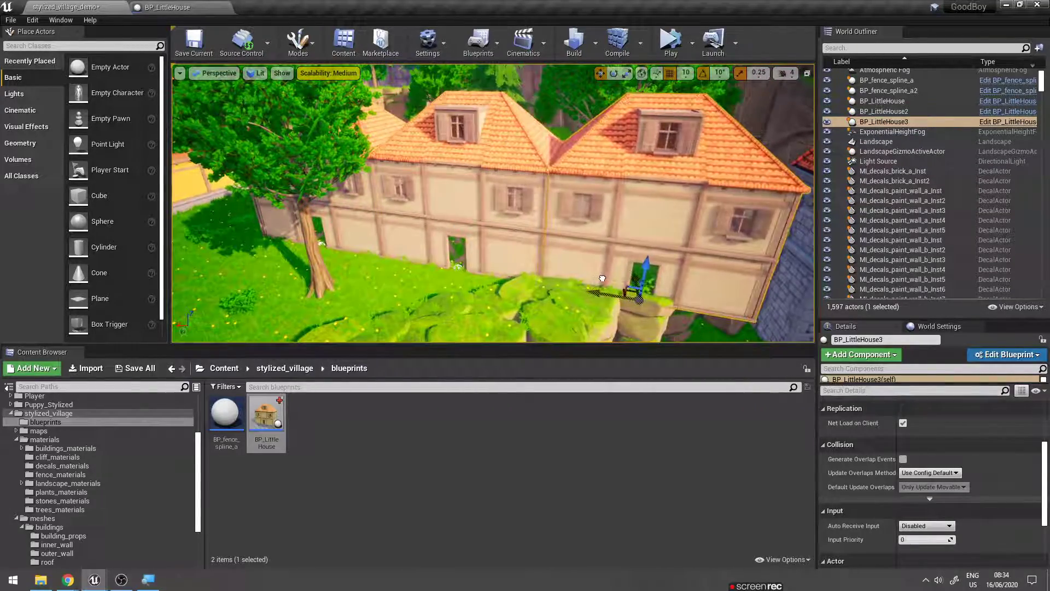
mouse_move(541, 272)
right_down()
mouse_move(492, 272)
mouse_move(525, 273)
right_up()
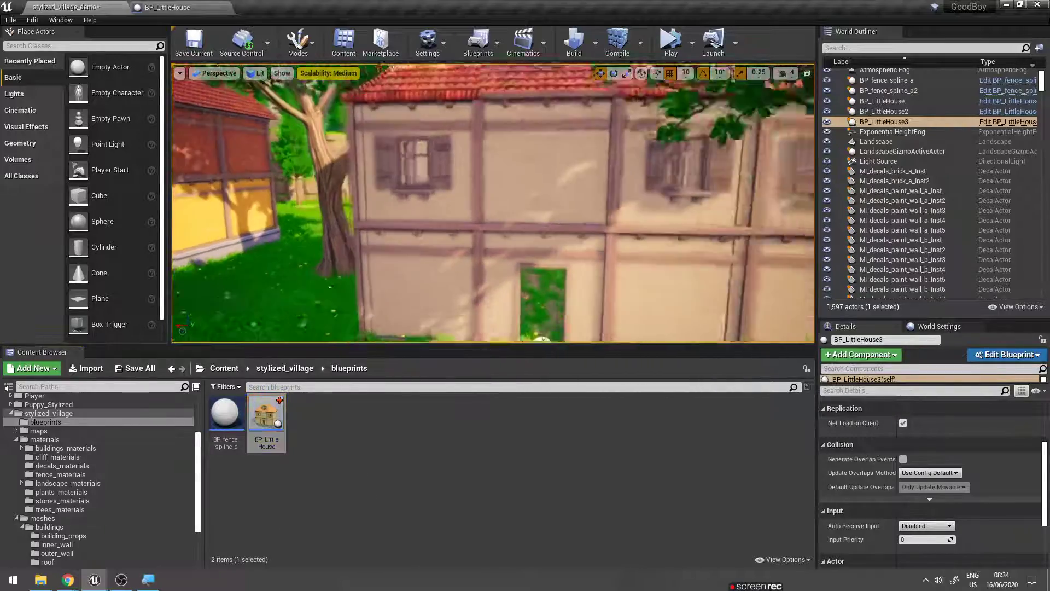
double_click(882, 101)
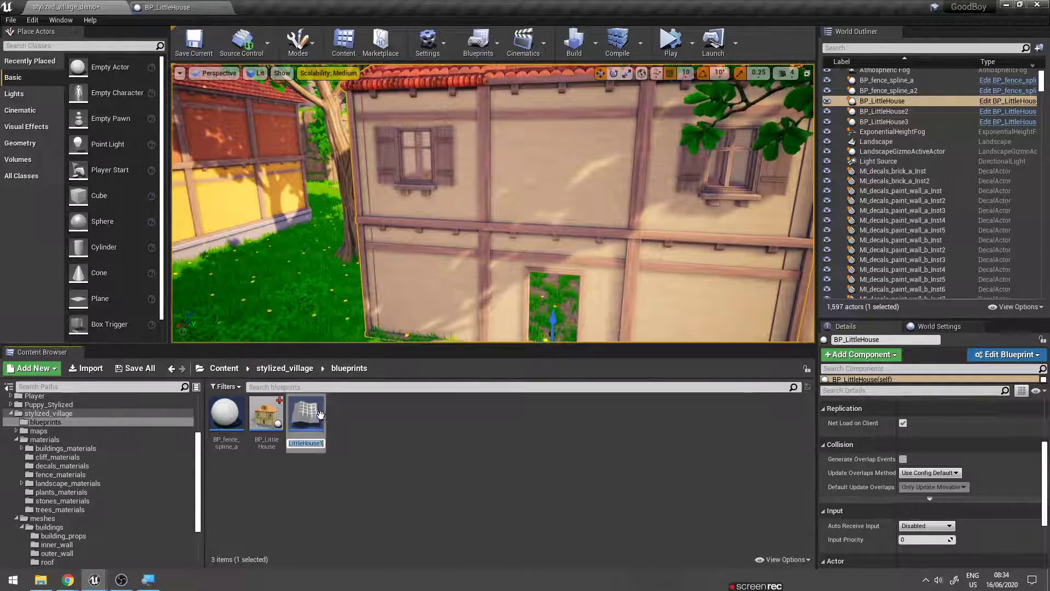
- Name the blueprint copy BP_LittleHouse1 and open it in its Viewport
key(Return)
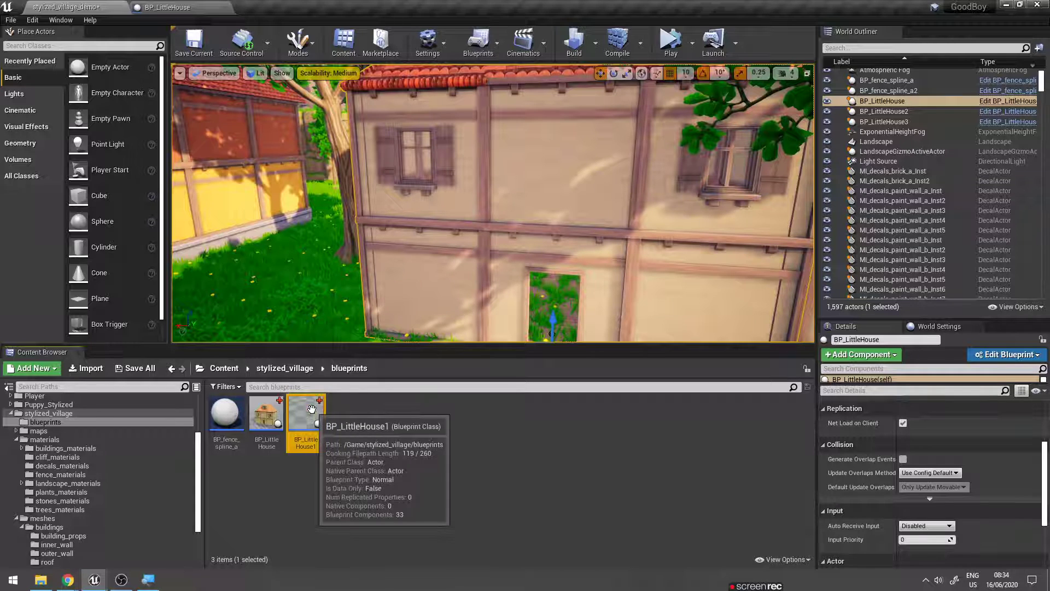
double_click(323, 416)
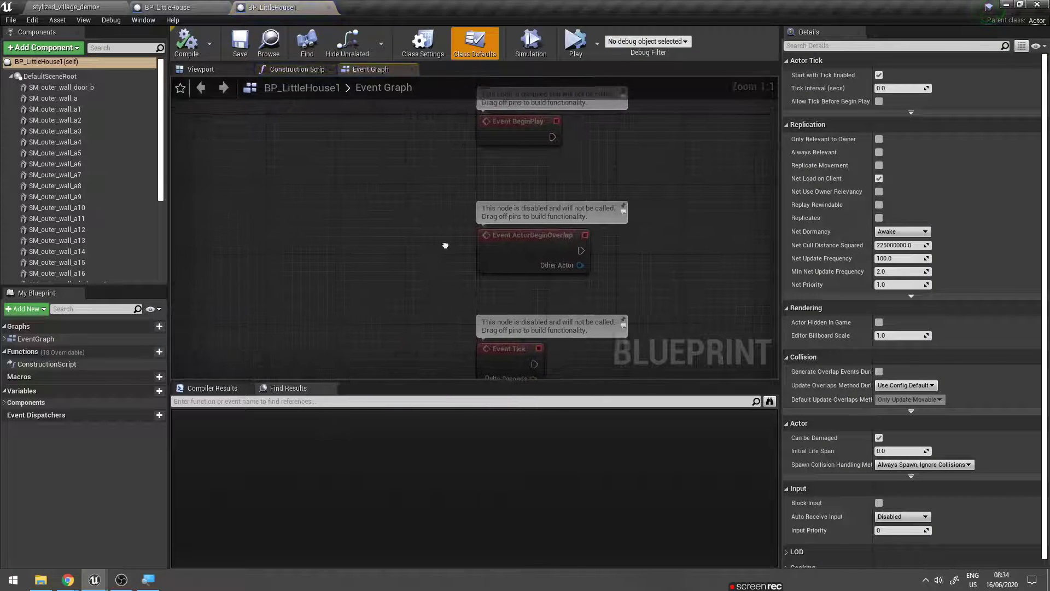
click(201, 70)
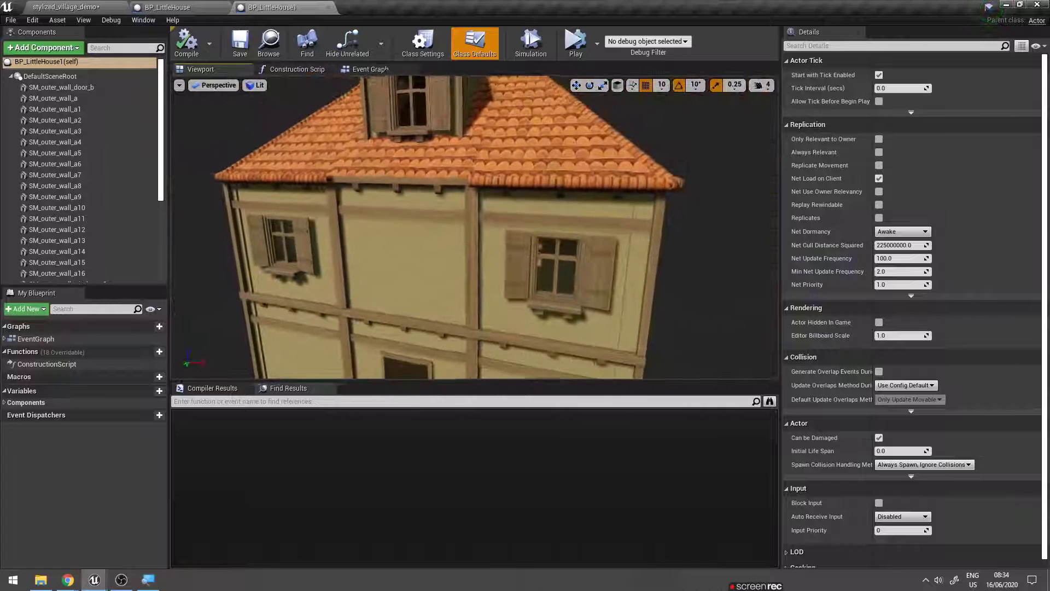
- Delete both upper window walls, move a plain wall to X 330, then compile and save
click(286, 251)
key(Delete)
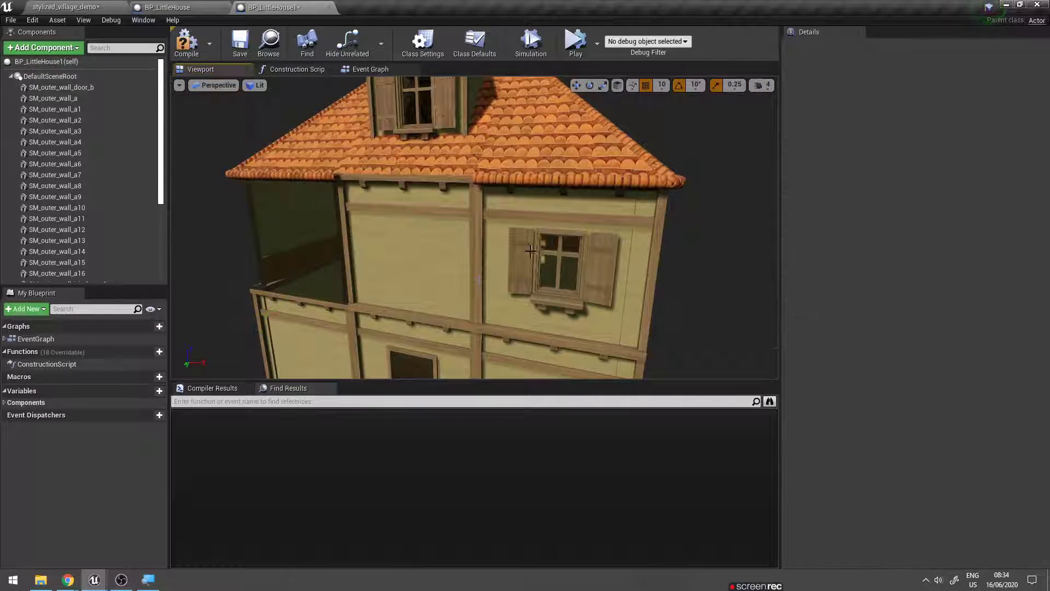
click(529, 251)
key(Delete)
click(433, 246)
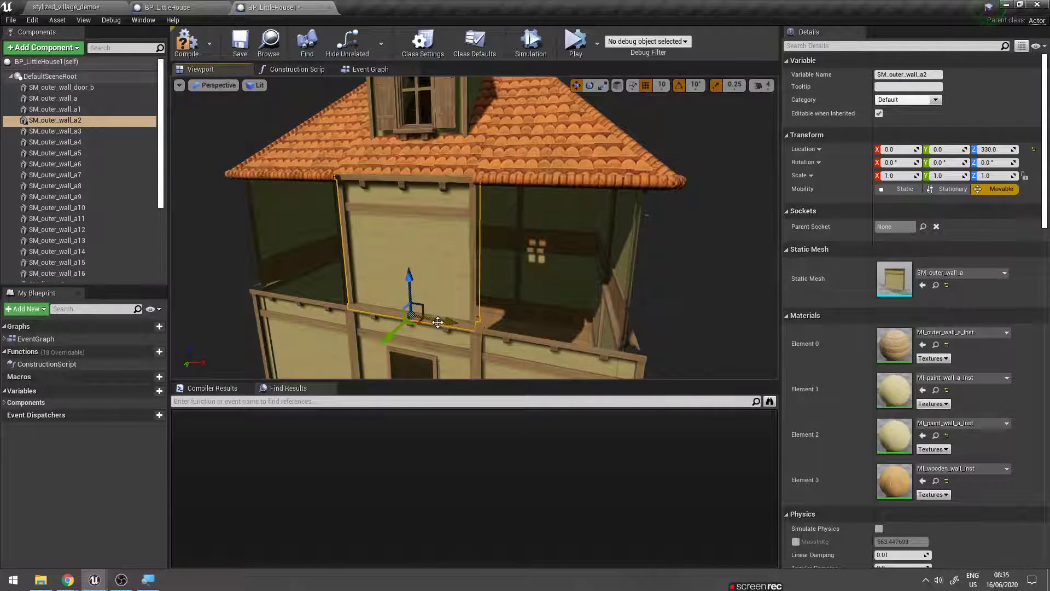
mouse_move(453, 321)
mouse_down()
mouse_move(606, 327)
mouse_move(324, 297)
mouse_up()
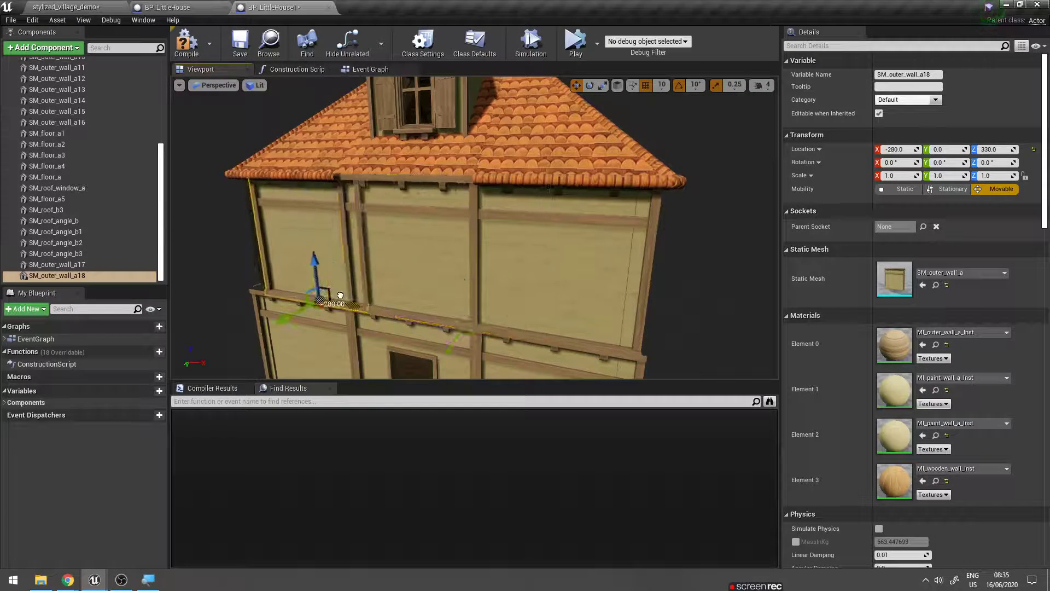
click(240, 42)
- Drop BP_LittleHouse1 into the village level and rotate it to line up with the house row
click(167, 7)
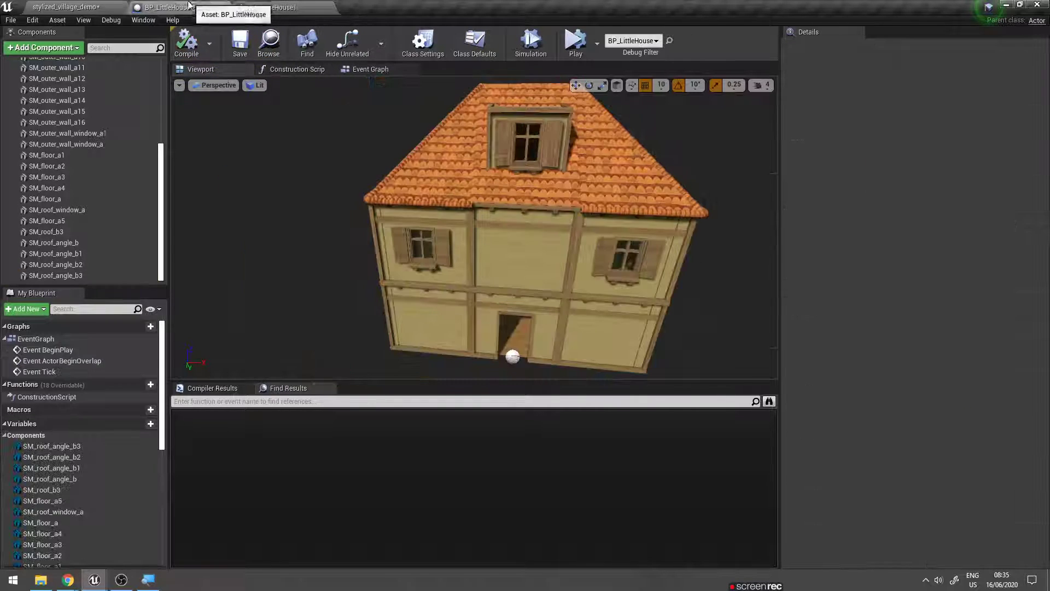
click(99, 8)
scroll(366, 182, down, 10)
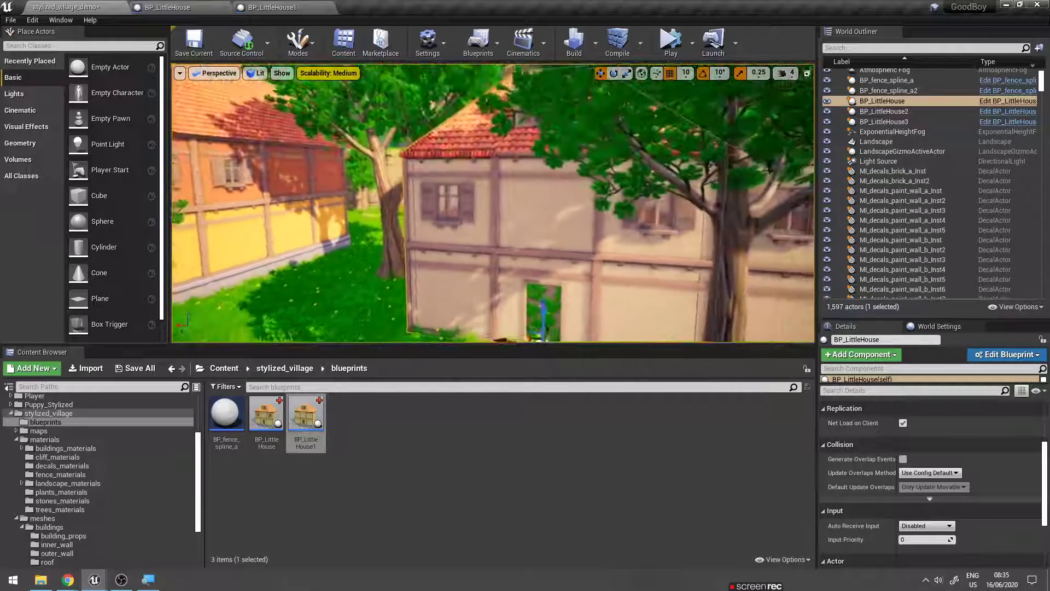
mouse_move(306, 415)
mouse_down()
mouse_move(320, 361)
mouse_move(437, 277)
mouse_move(481, 270)
mouse_up()
key(e)
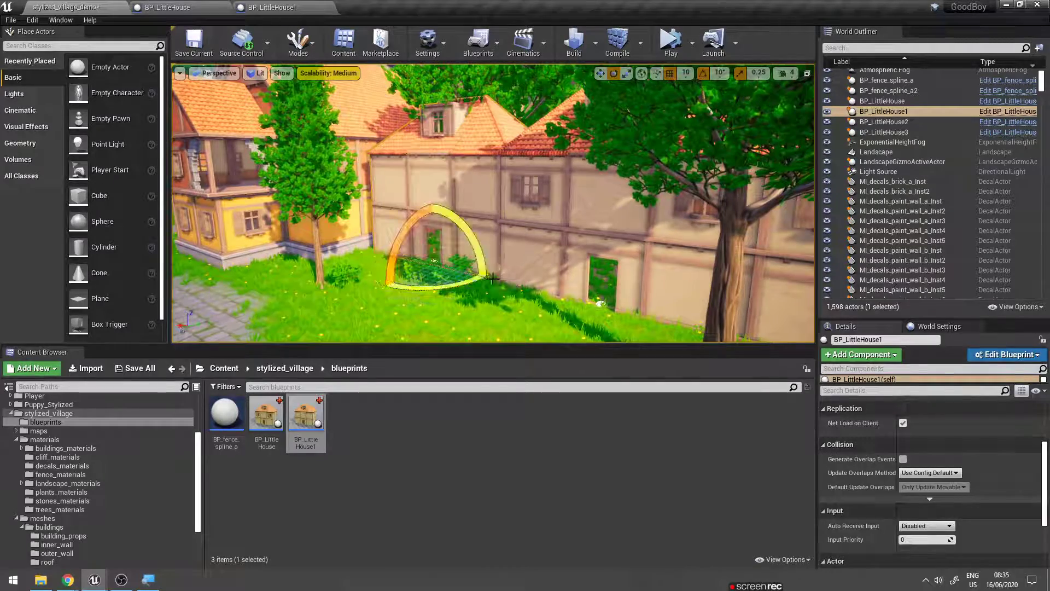
right_drag(492, 278, 478, 261)
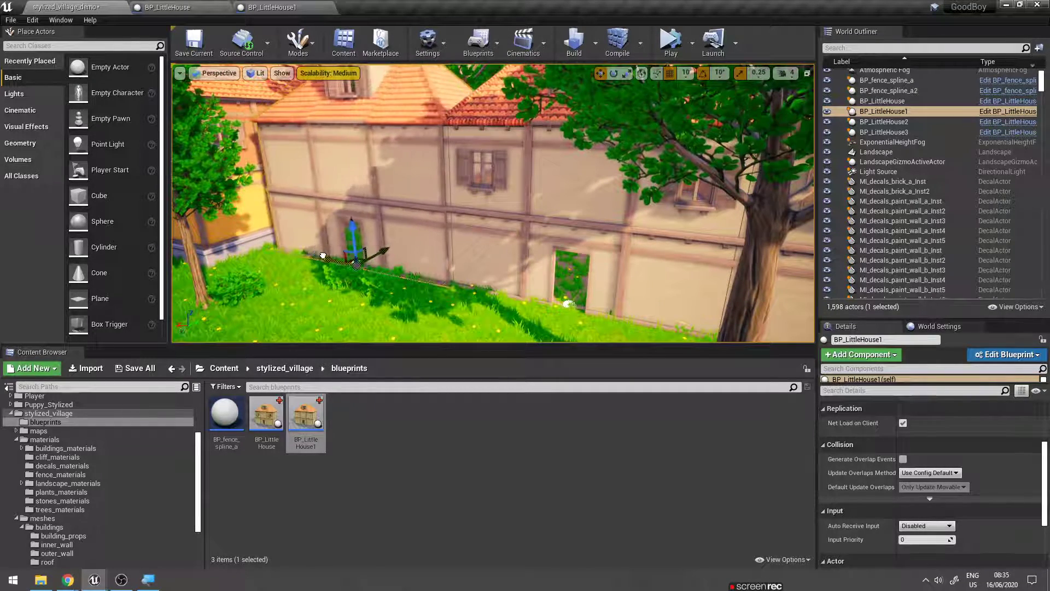
- Orbit around the new house to inspect its walls and roof from behind the tree
right_drag(323, 255, 376, 213)
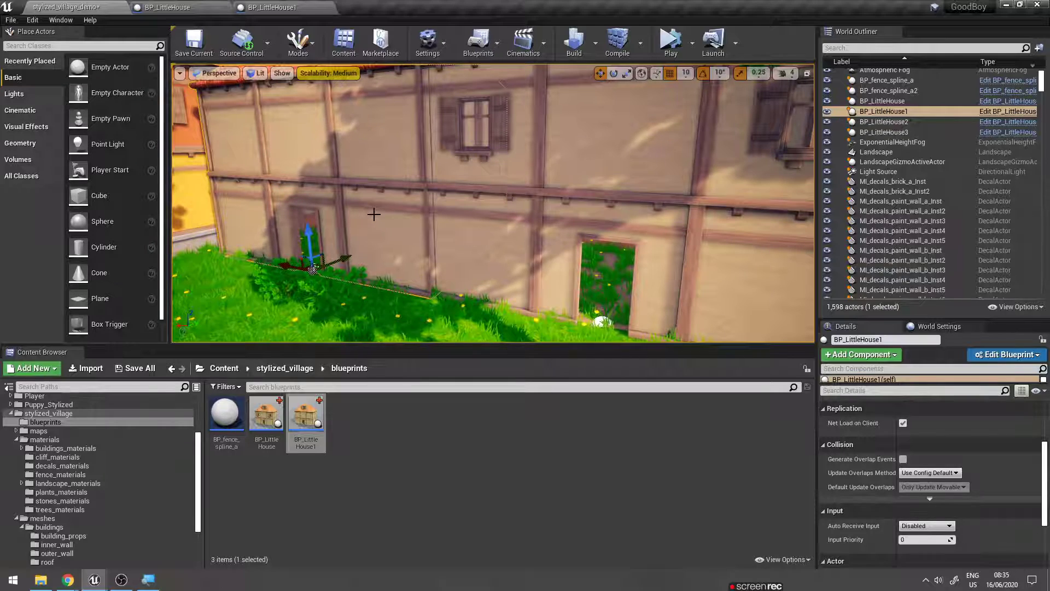
right_drag(421, 184, 399, 173)
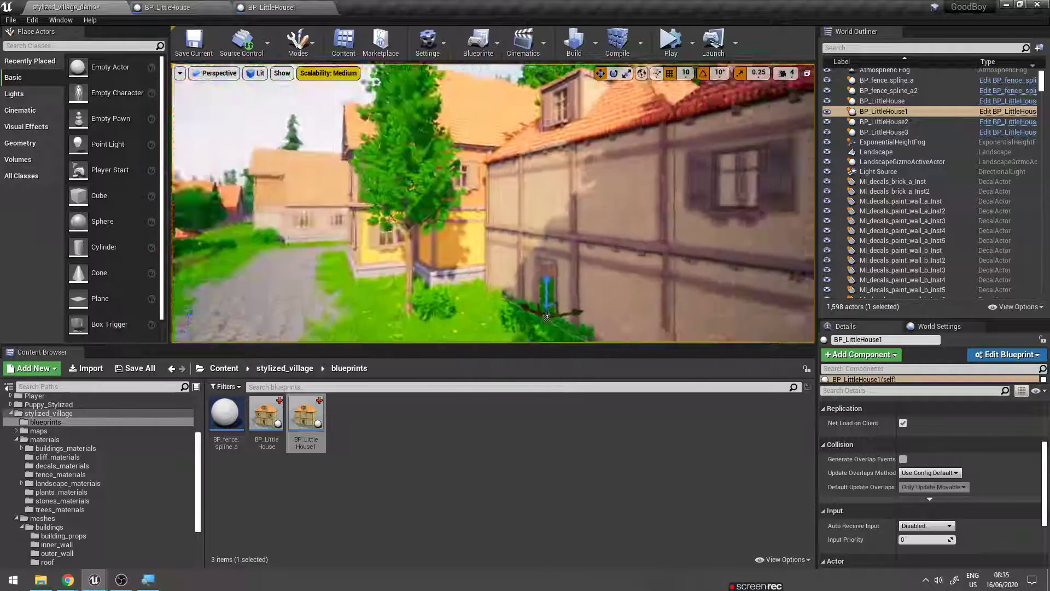
mouse_move(554, 322)
right_down()
mouse_move(492, 295)
mouse_move(599, 325)
mouse_move(568, 317)
mouse_move(590, 328)
mouse_move(456, 165)
right_up()
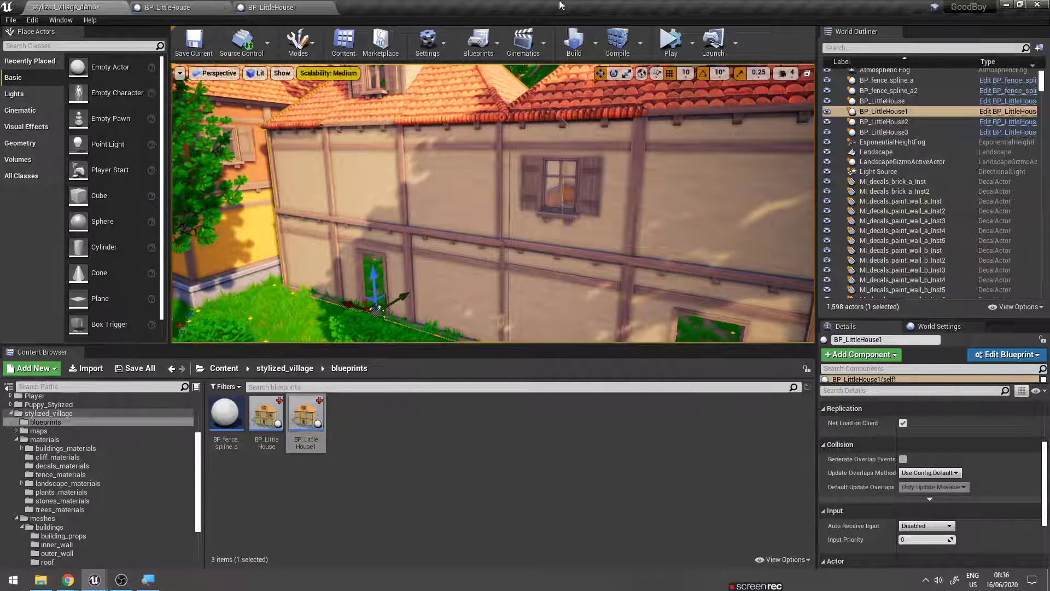
scroll(540, 101, up, 3)
right_drag(441, 285, 512, 196)
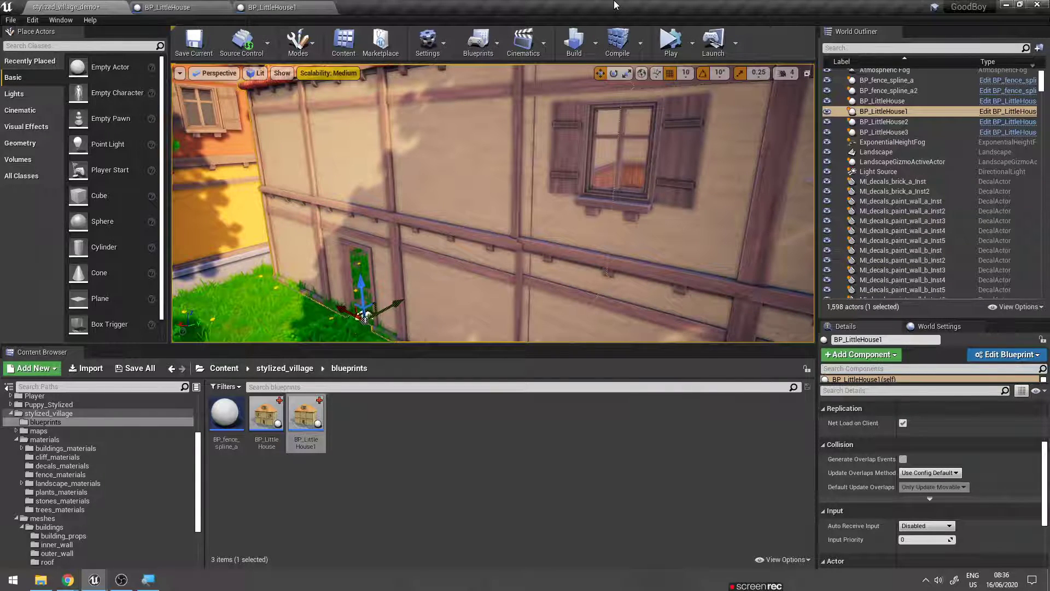
mouse_move(508, 196)
right_down()
mouse_move(509, 181)
mouse_move(476, 181)
right_up()
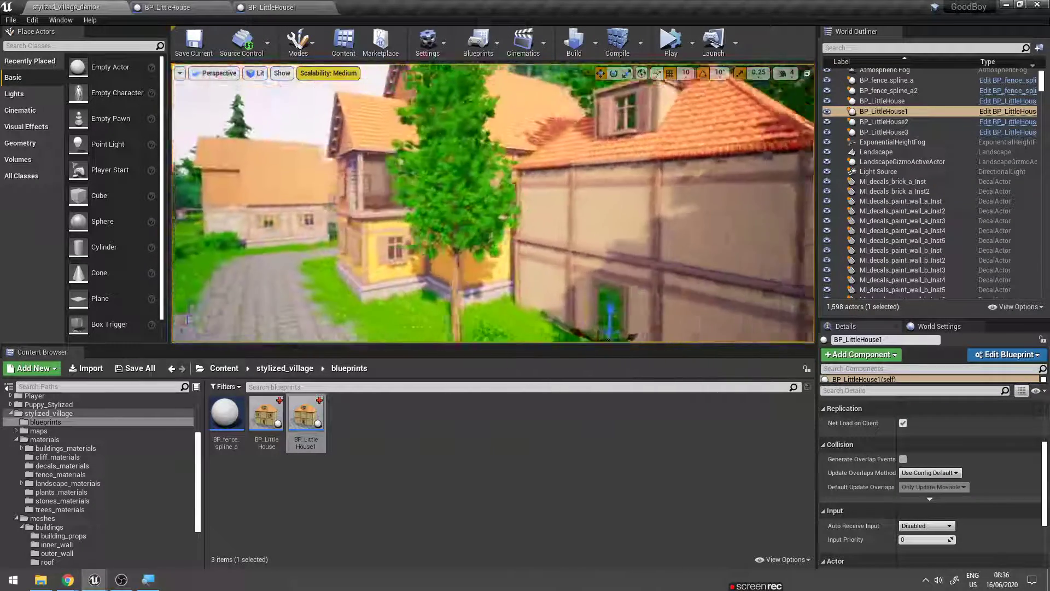